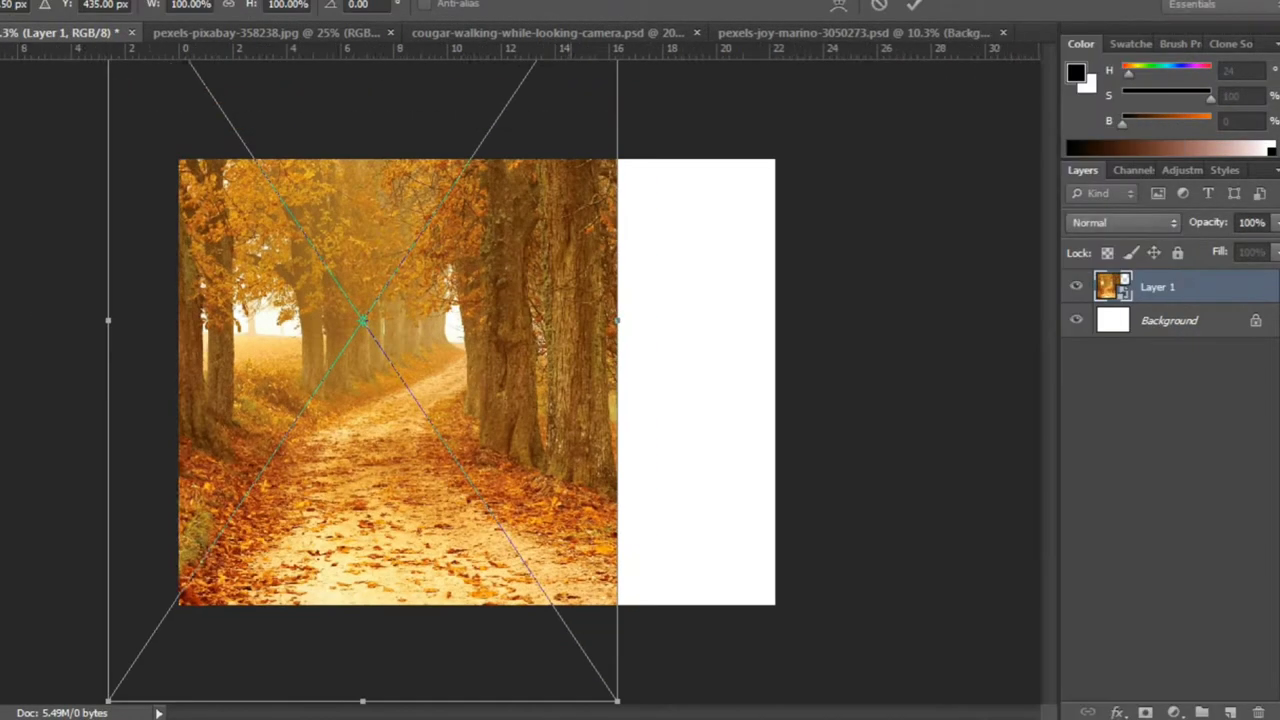
Scale the autumn forest photo up and shift it so it fills the whole canvas.
{"action": "left_click_drag", "start_coordinate": [617, 700], "coordinate": [691, 700]}
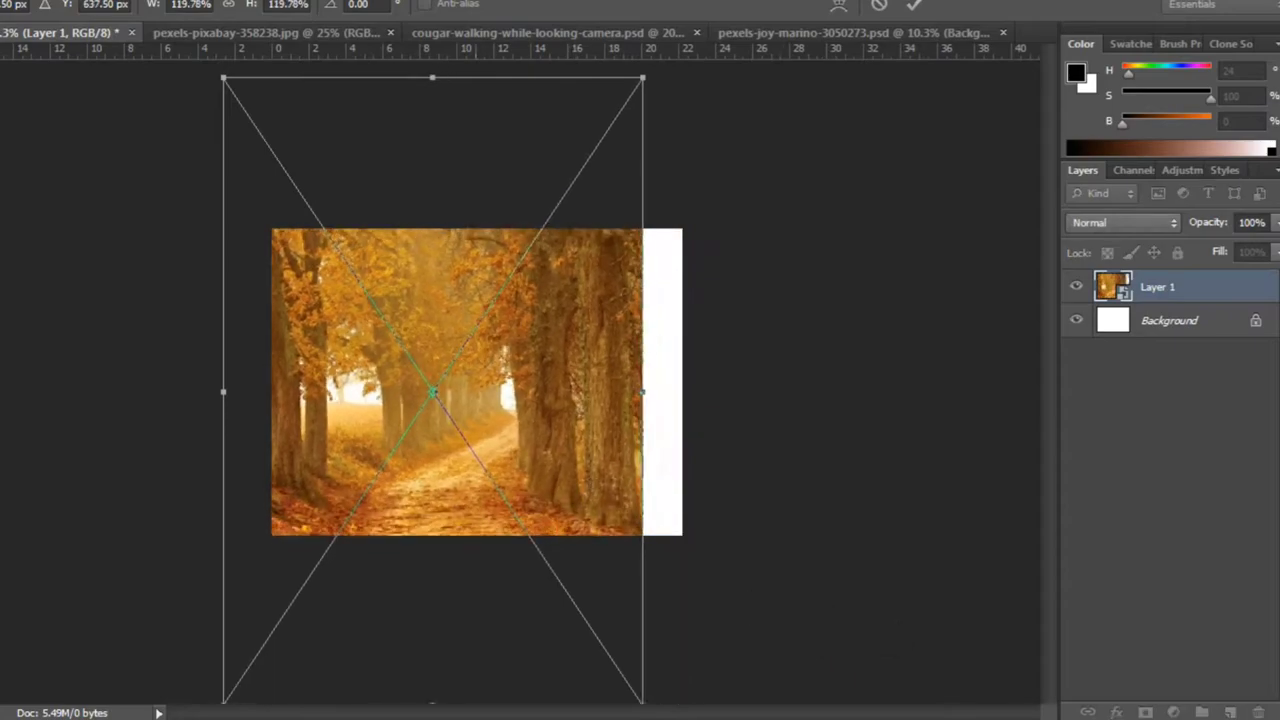
{"action": "left_click_drag", "start_coordinate": [691, 77], "coordinate": [750, 30]}
{"action": "left_click_drag", "start_coordinate": [497, 526], "coordinate": [497, 458]}
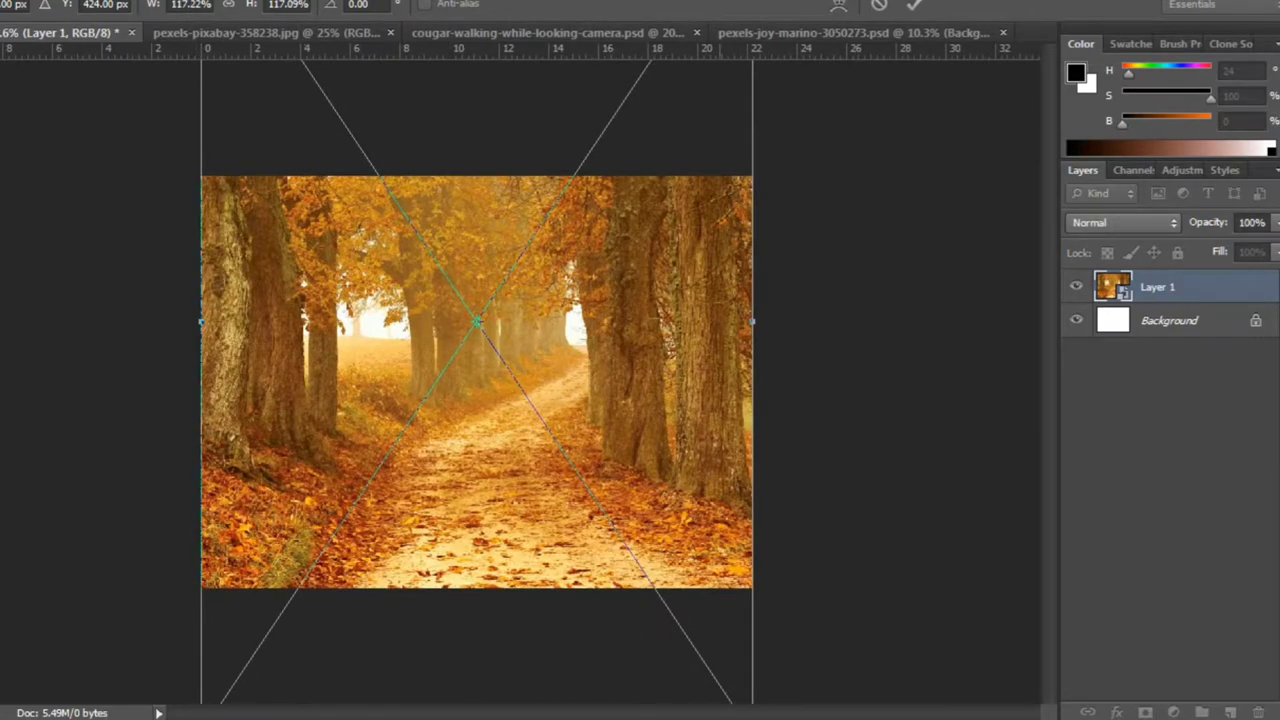
{"action": "key", "text": "Return"}
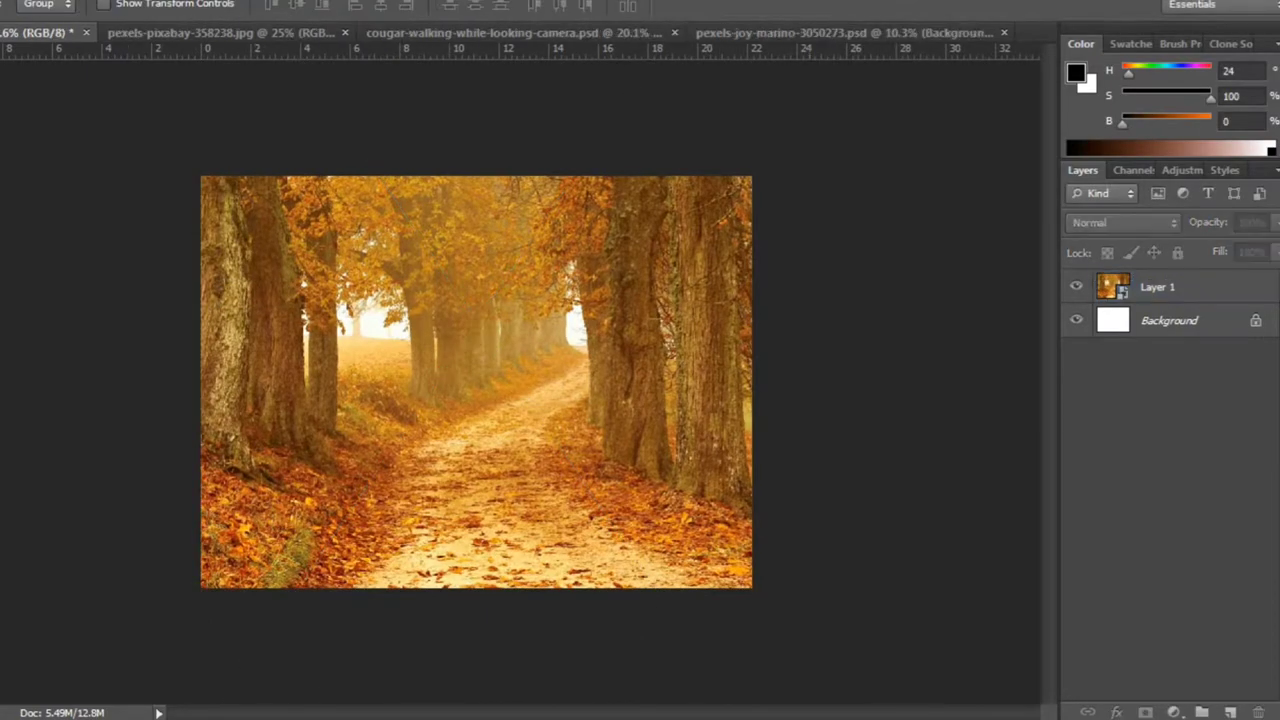
Add a Color Lookup adjustment set to the Moonlight.3DL preset.
{"action": "key", "text": "ctrl+plus"}
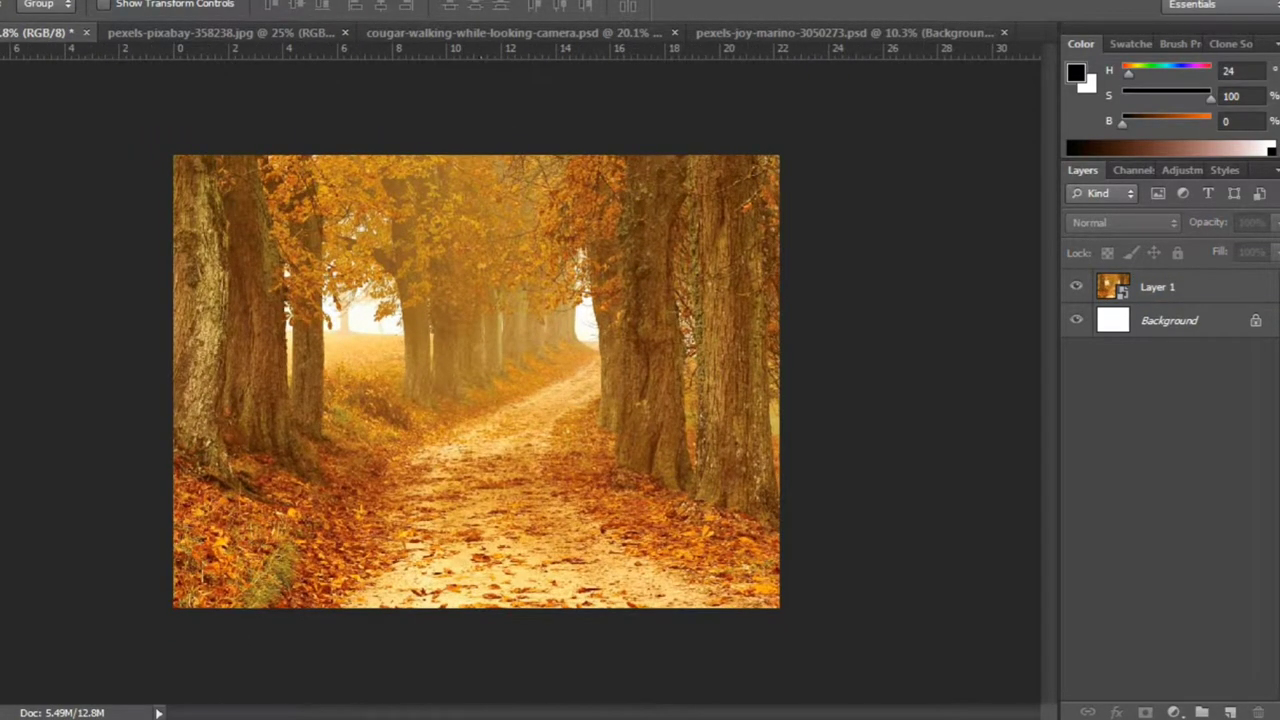
{"action": "left_click", "coordinate": [1174, 712]}
{"action": "left_click", "coordinate": [1157, 566]}
{"action": "left_click", "coordinate": [600, 217]}
{"action": "left_click", "coordinate": [571, 574]}
Make the cougar a smart object and scale it down onto the path left of centre.
{"action": "left_click", "coordinate": [800, 163]}
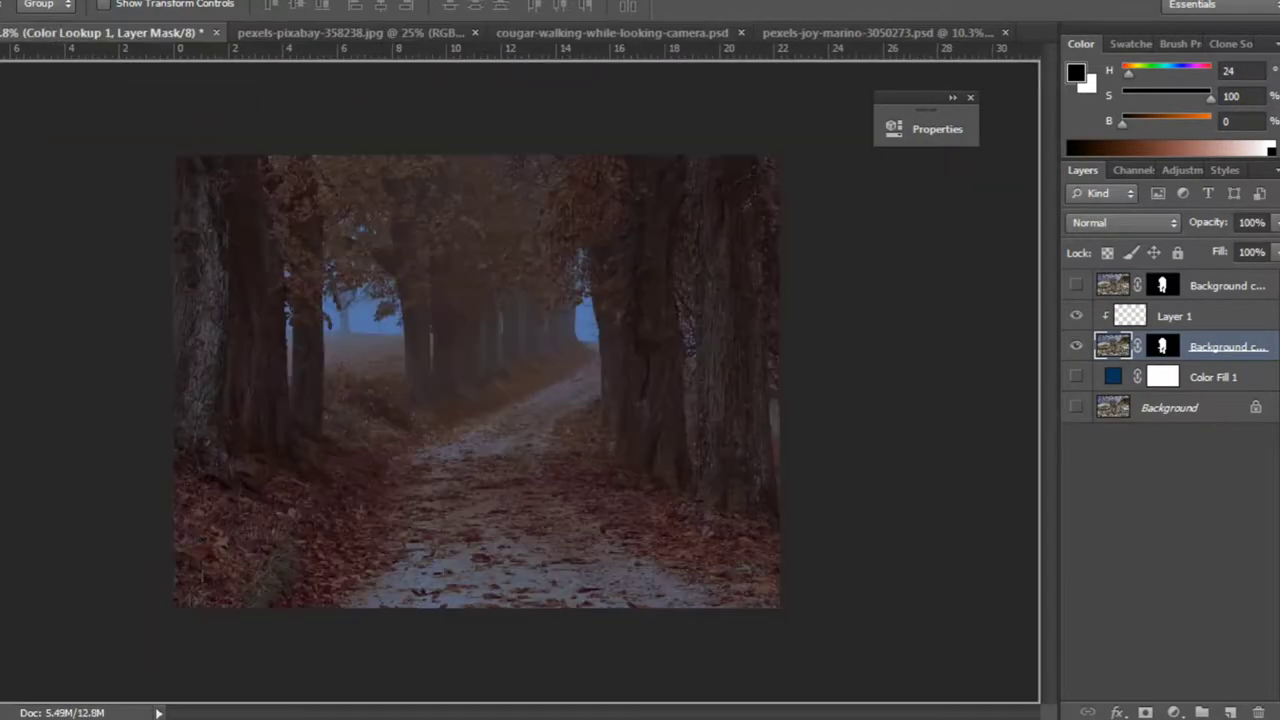
{"action": "right_click", "coordinate": [1240, 287]}
{"action": "left_click", "coordinate": [1000, 116]}
{"action": "key", "text": "ctrl+t"}
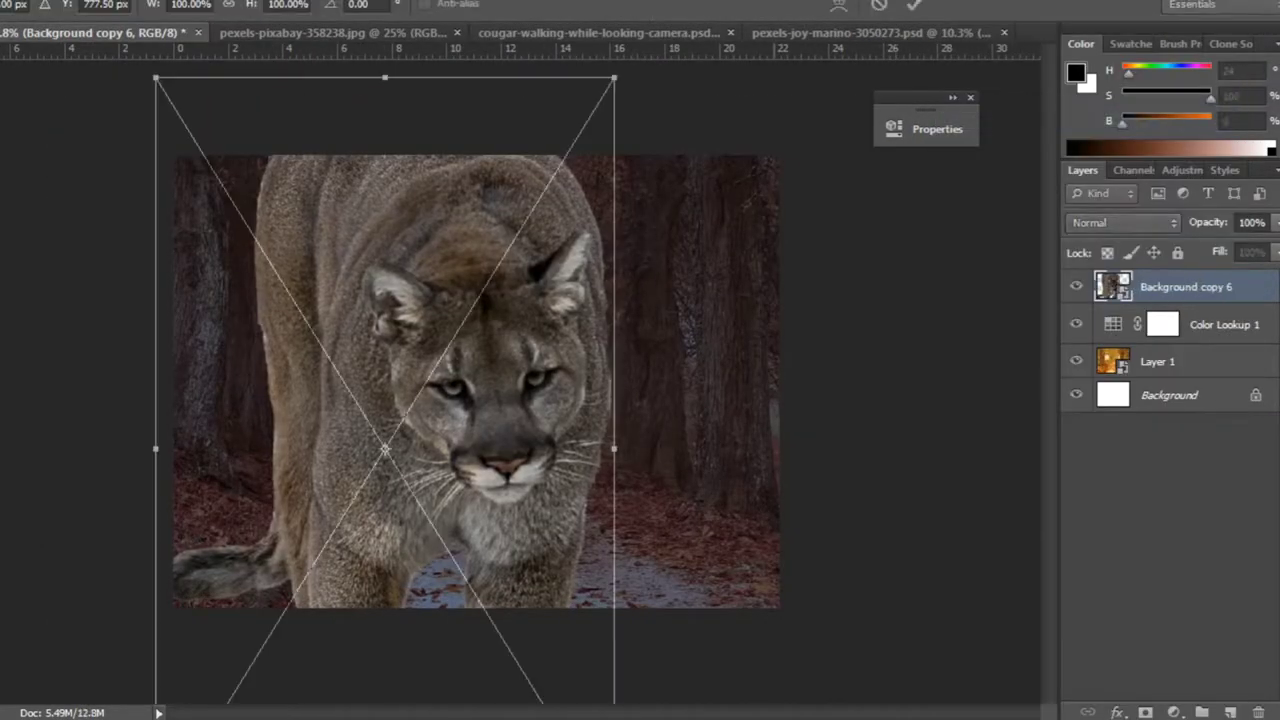
{"action": "left_click_drag", "start_coordinate": [512, 654], "coordinate": [504, 569]}
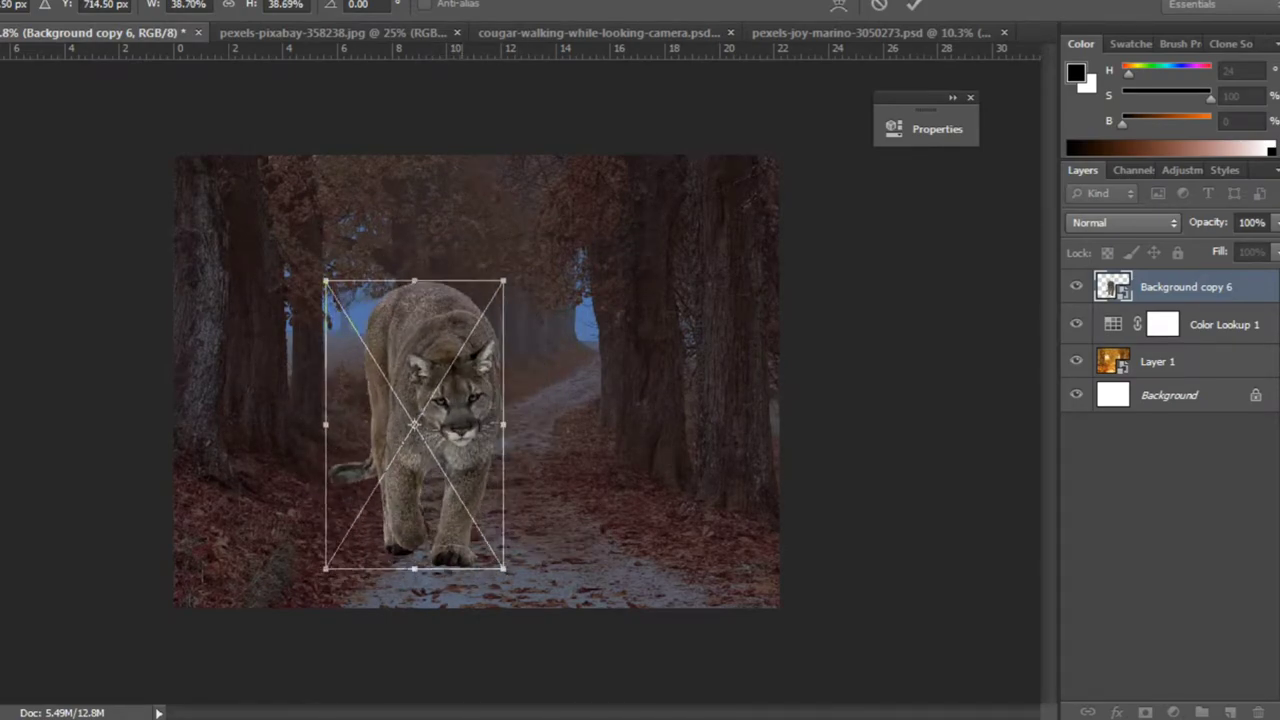
{"action": "left_click_drag", "start_coordinate": [450, 300], "coordinate": [452, 287]}
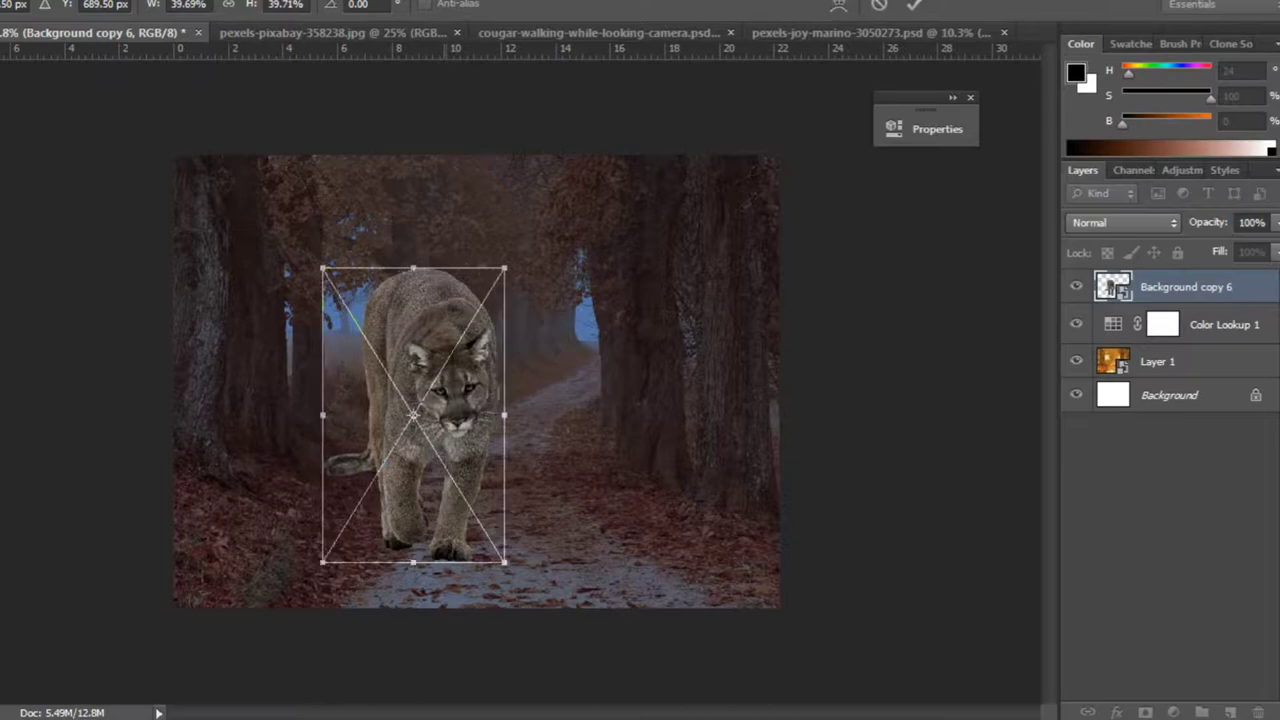
{"action": "key", "text": "Return"}
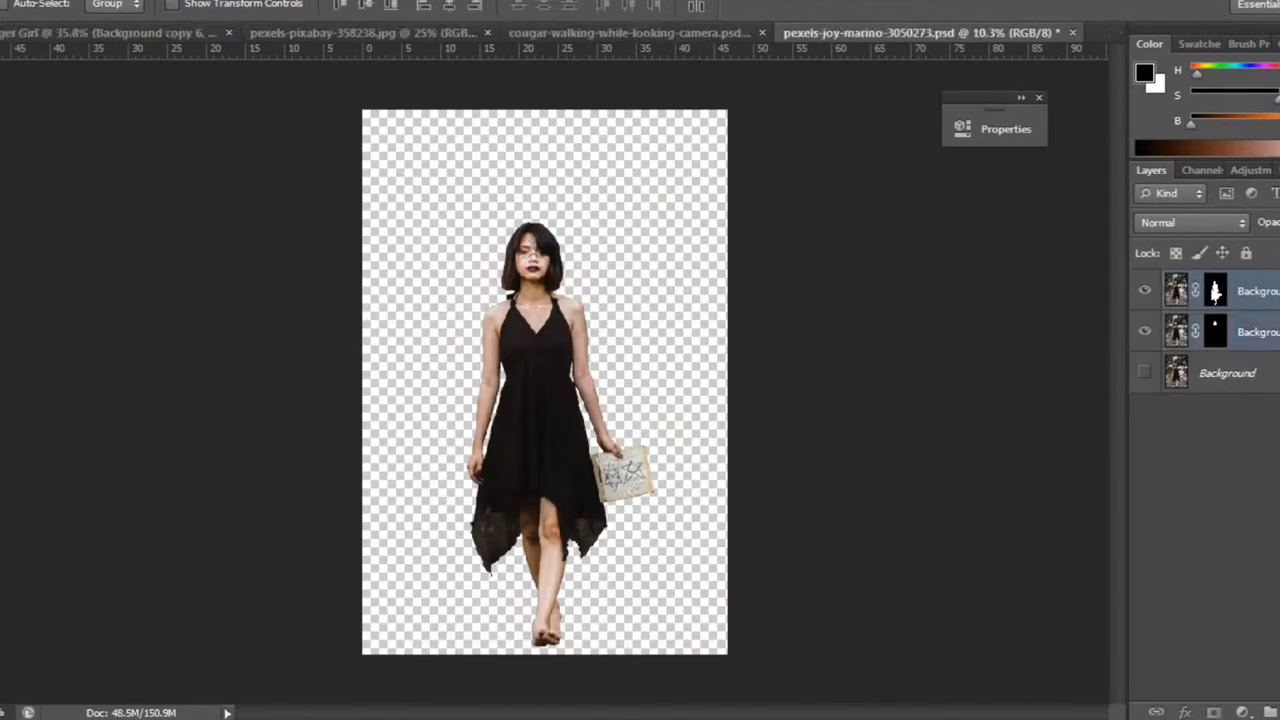
Make the woman a smart object and scale her down onto the path, right of the cougar.
{"action": "right_click", "coordinate": [1181, 286]}
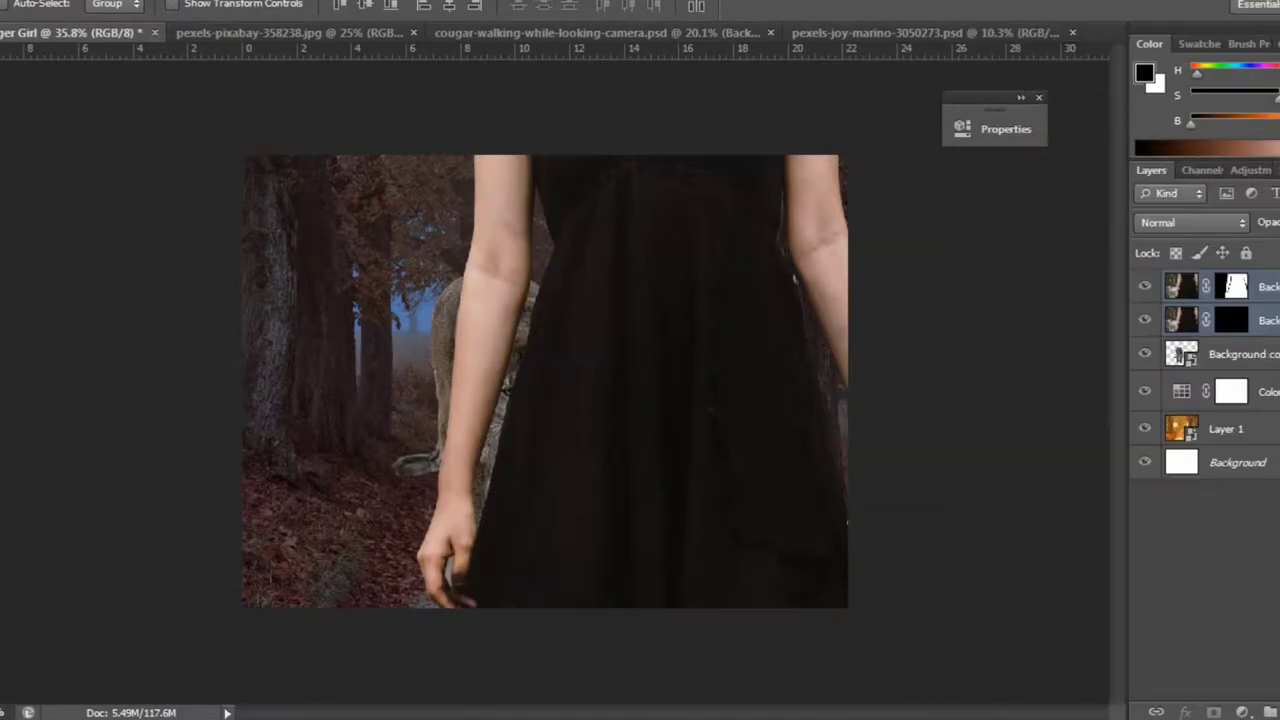
{"action": "key", "text": "ctrl+t"}
{"action": "key", "text": "ctrl+0"}
{"action": "left_click_drag", "start_coordinate": [796, 700], "coordinate": [709, 594]}
{"action": "key", "text": "ctrl+plus"}
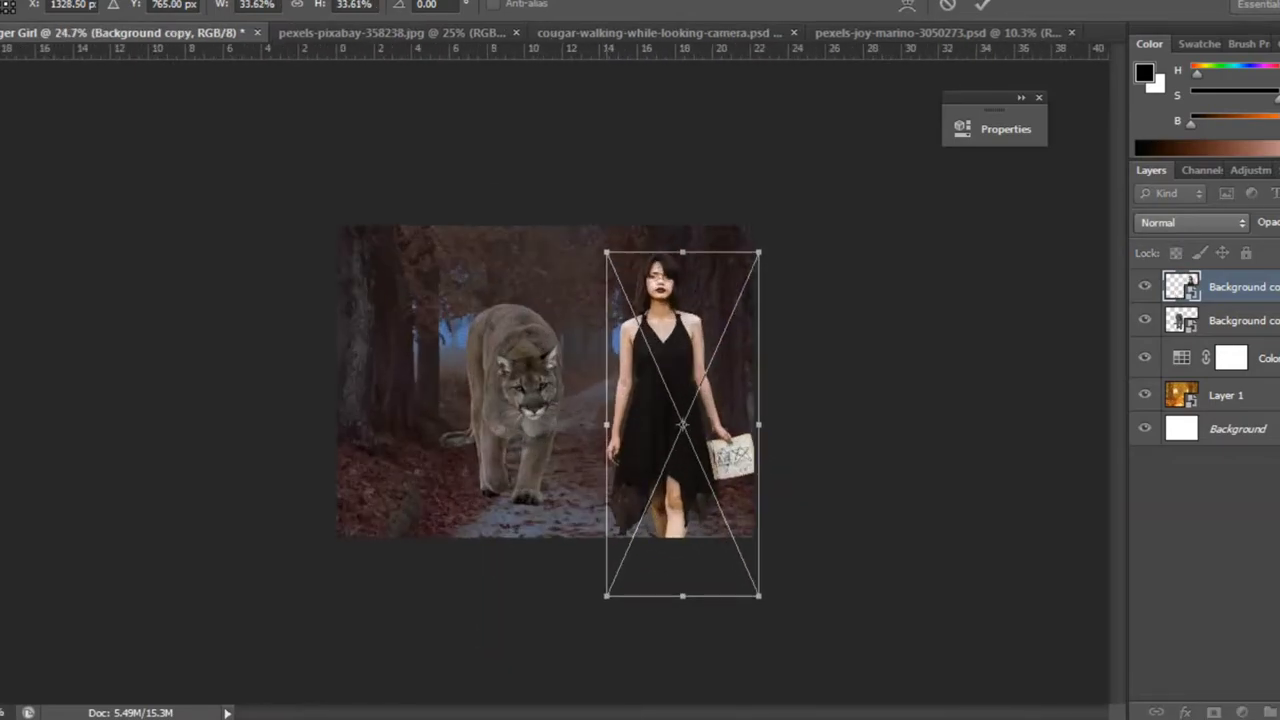
{"action": "mouse_move", "coordinate": [683, 420]}
{"action": "left_mouse_down"}
{"action": "mouse_move", "coordinate": [620, 370]}
{"action": "mouse_move", "coordinate": [640, 398]}
{"action": "left_mouse_up"}
{"action": "key", "text": "ctrl+0"}
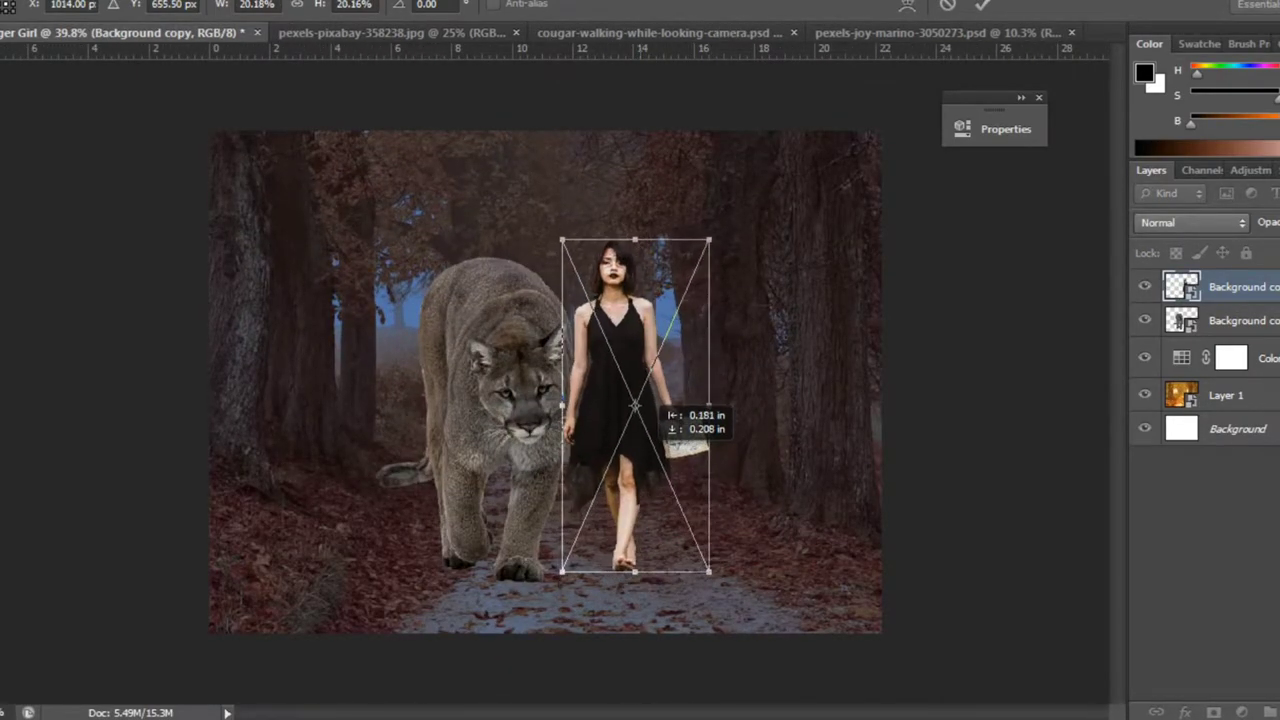
{"action": "left_click_drag", "start_coordinate": [640, 398], "coordinate": [632, 420]}
{"action": "left_click_drag", "start_coordinate": [709, 420], "coordinate": [716, 433]}
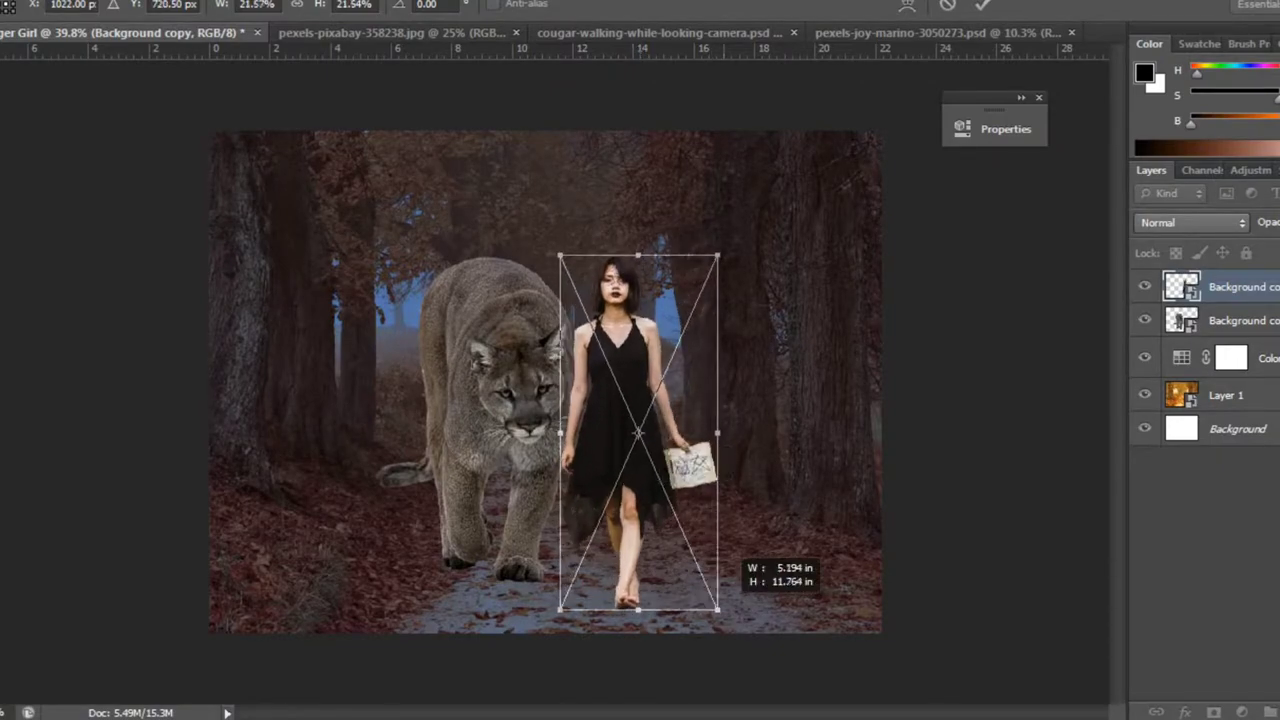
{"action": "left_click_drag", "start_coordinate": [637, 440], "coordinate": [645, 480]}
{"action": "key", "text": "Return"}
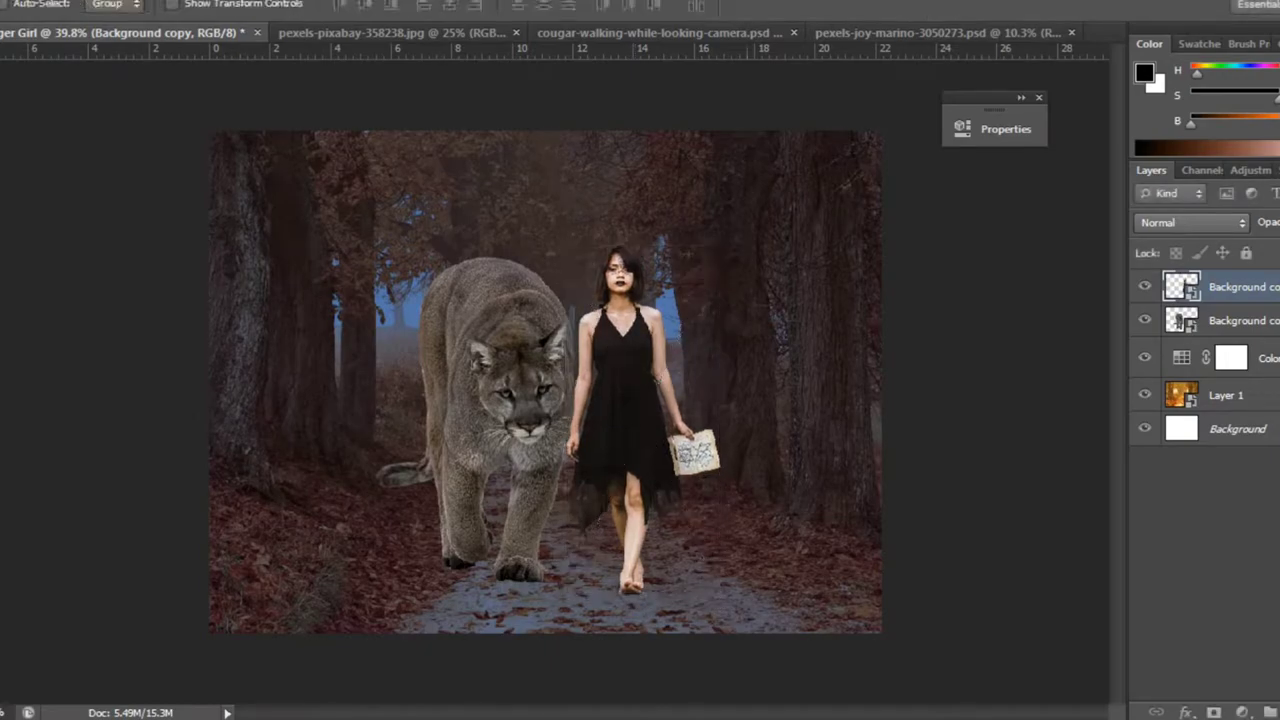
Enlarge the cougar slightly with a free transform.
{"action": "scroll", "coordinate": [545, 380], "scroll_direction": "up", "scroll_amount": 1}
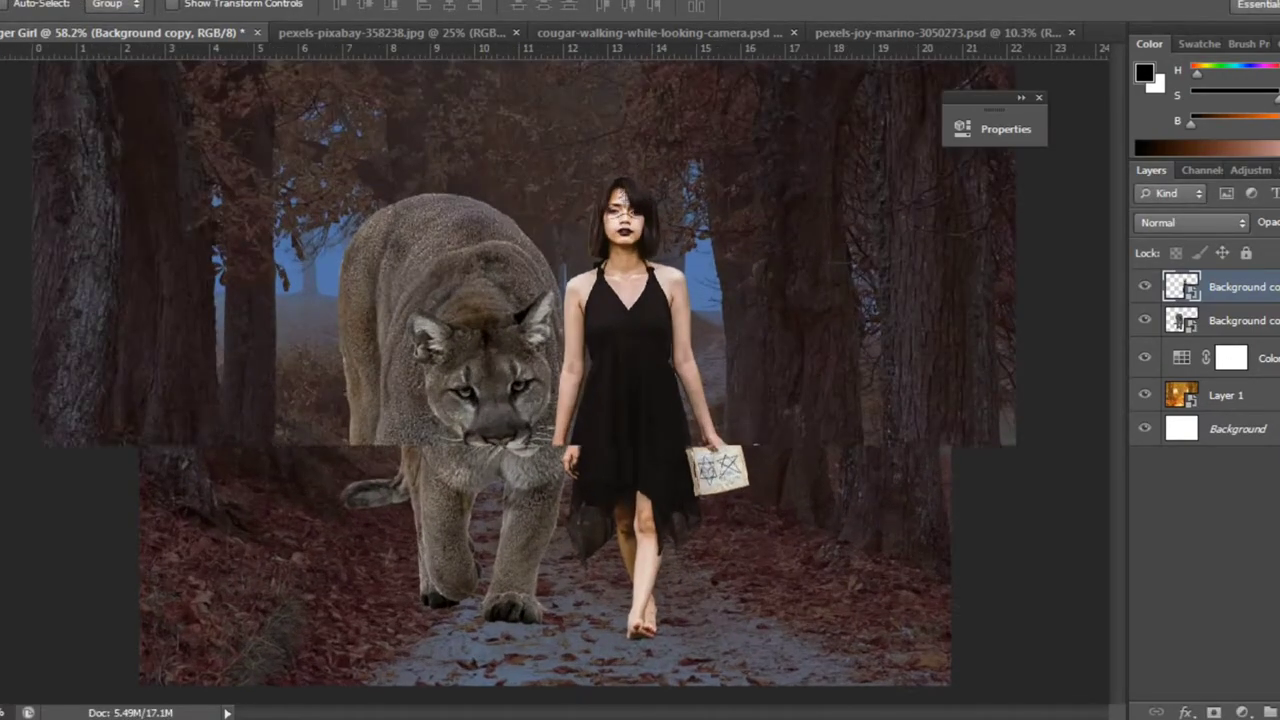
{"action": "scroll", "coordinate": [545, 380], "scroll_direction": "down", "scroll_amount": 1}
{"action": "scroll", "coordinate": [545, 380], "scroll_direction": "down", "scroll_amount": 1}
{"action": "left_click", "coordinate": [495, 400]}
{"action": "key", "text": "ctrl+t"}
{"action": "scroll", "coordinate": [556, 414], "scroll_direction": "up", "scroll_amount": 2}
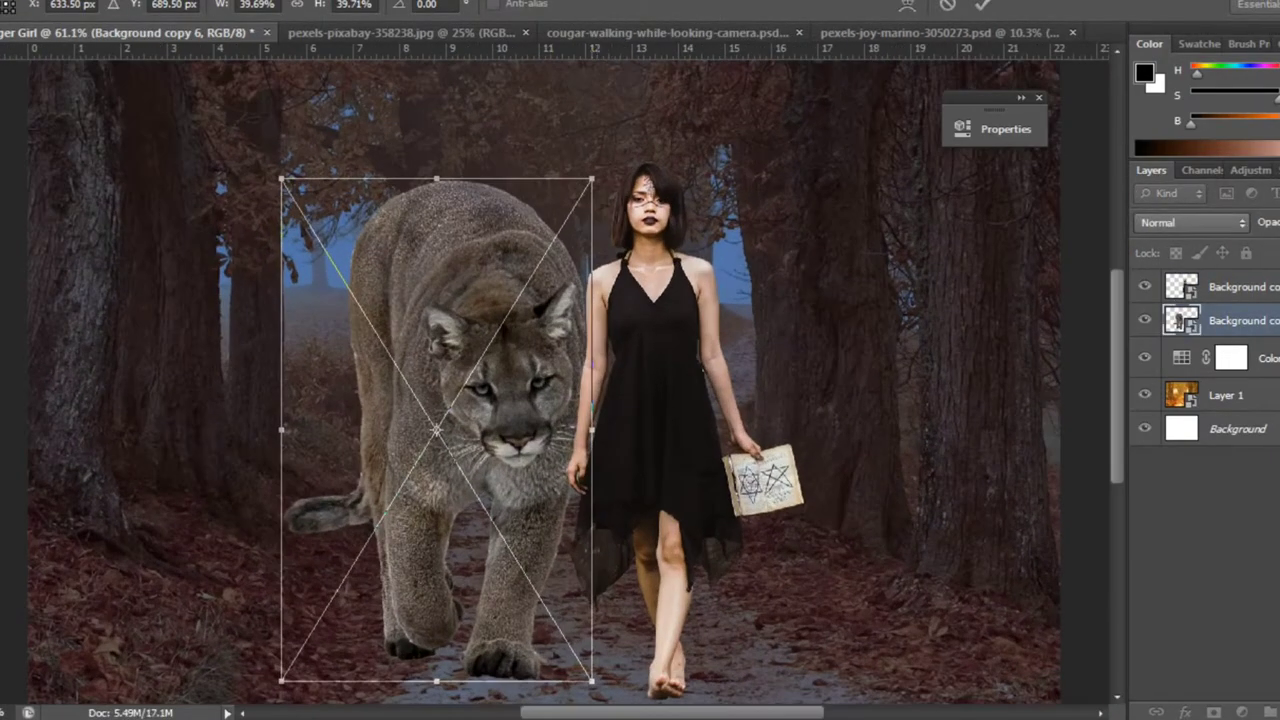
{"action": "left_click_drag", "start_coordinate": [591, 400], "coordinate": [586, 400]}
{"action": "key", "text": "Return"}
Make the woman slightly narrower.
{"action": "left_click", "coordinate": [650, 400]}
{"action": "key", "text": "ctrl+t"}
{"action": "left_click_drag", "start_coordinate": [808, 430], "coordinate": [791, 430]}
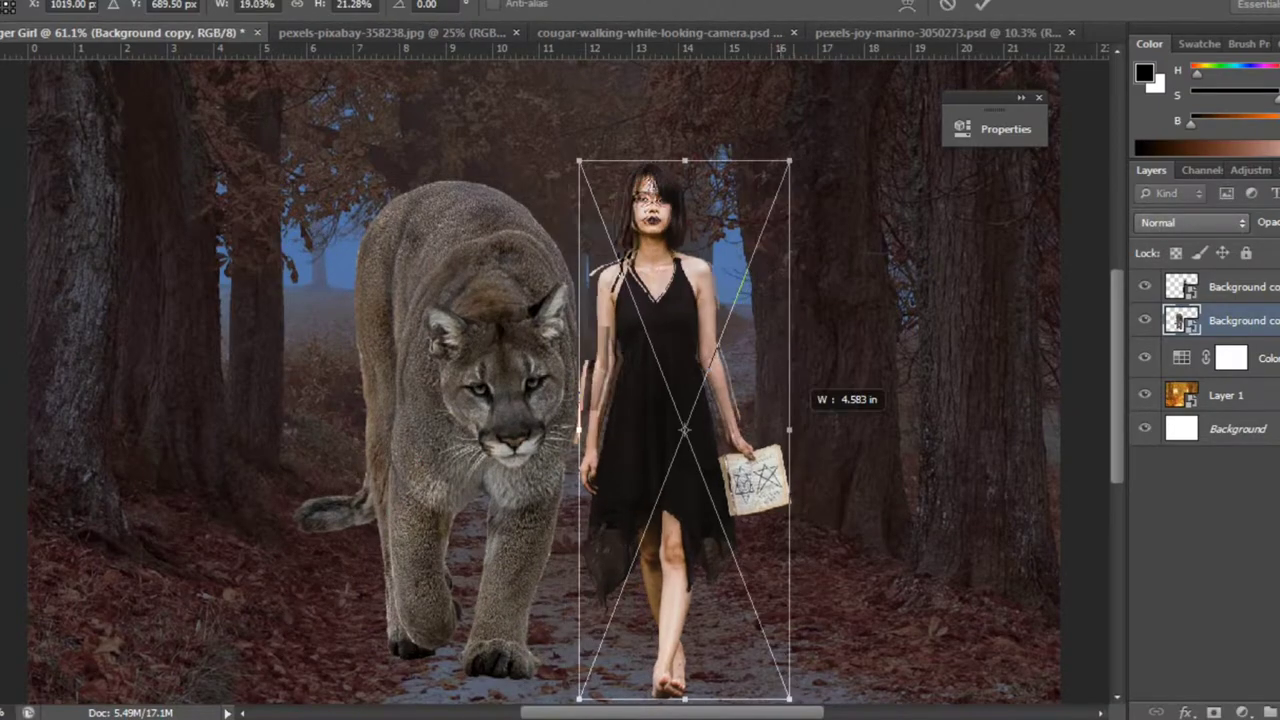
{"action": "key", "text": "Return"}
{"action": "scroll", "coordinate": [521, 404], "scroll_direction": "down", "scroll_amount": 2}
{"action": "scroll", "coordinate": [521, 404], "scroll_direction": "up", "scroll_amount": 1}
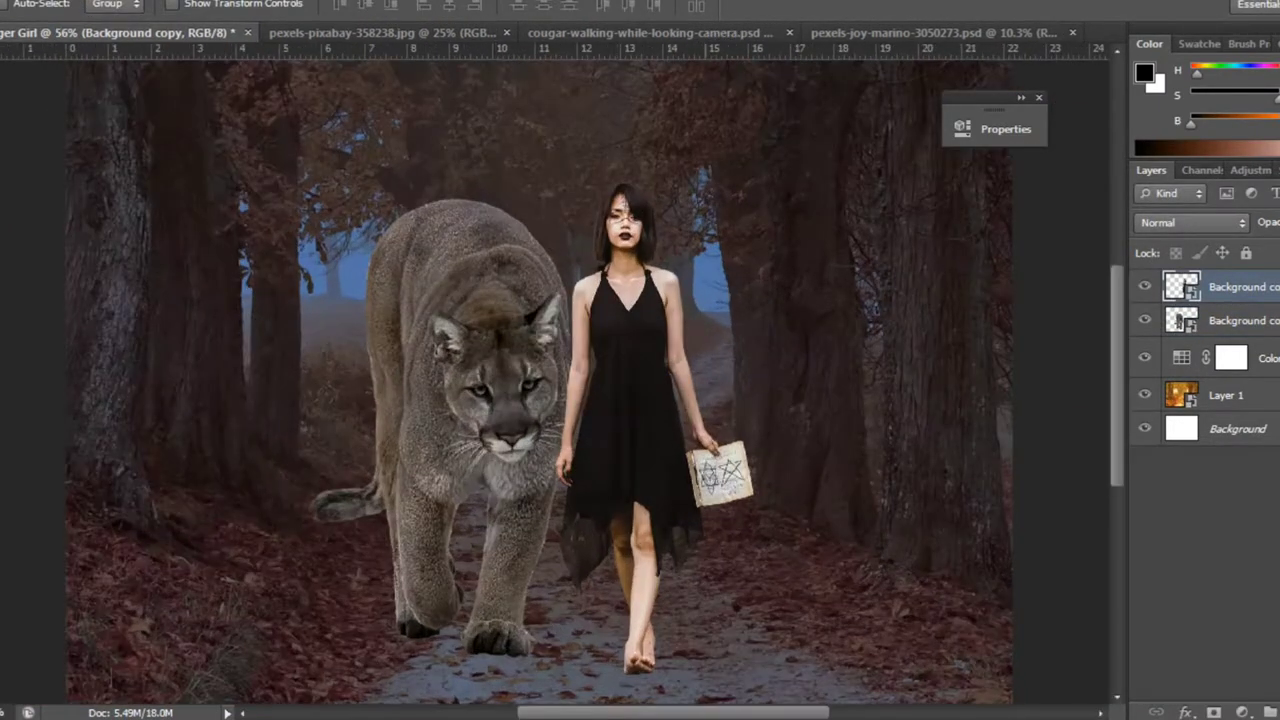
{"action": "scroll", "coordinate": [521, 404], "scroll_direction": "down", "scroll_amount": 1}
Stretch the cougar taller.
{"action": "left_click", "coordinate": [1183, 318]}
{"action": "key", "text": "ctrl+t"}
{"action": "left_click_drag", "start_coordinate": [563, 571], "coordinate": [566, 588]}
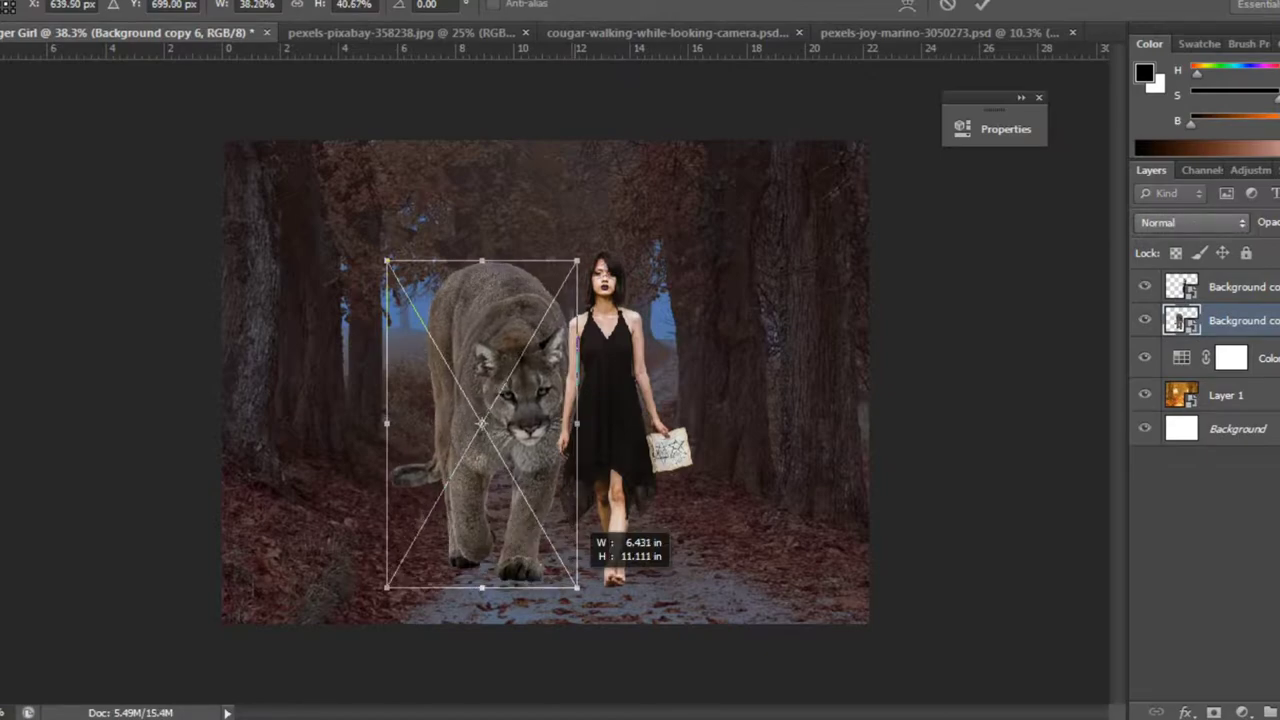
{"action": "key", "text": "Return"}
Reposition the woman beside the cougar on the path.
{"action": "scroll", "coordinate": [536, 387], "scroll_direction": "up", "scroll_amount": 2}
{"action": "mouse_move", "coordinate": [527, 466]}
{"action": "left_mouse_down"}
{"action": "mouse_move", "coordinate": [620, 436]}
{"action": "mouse_move", "coordinate": [686, 463]}
{"action": "left_mouse_up"}
{"action": "scroll", "coordinate": [686, 463], "scroll_direction": "down", "scroll_amount": 2}
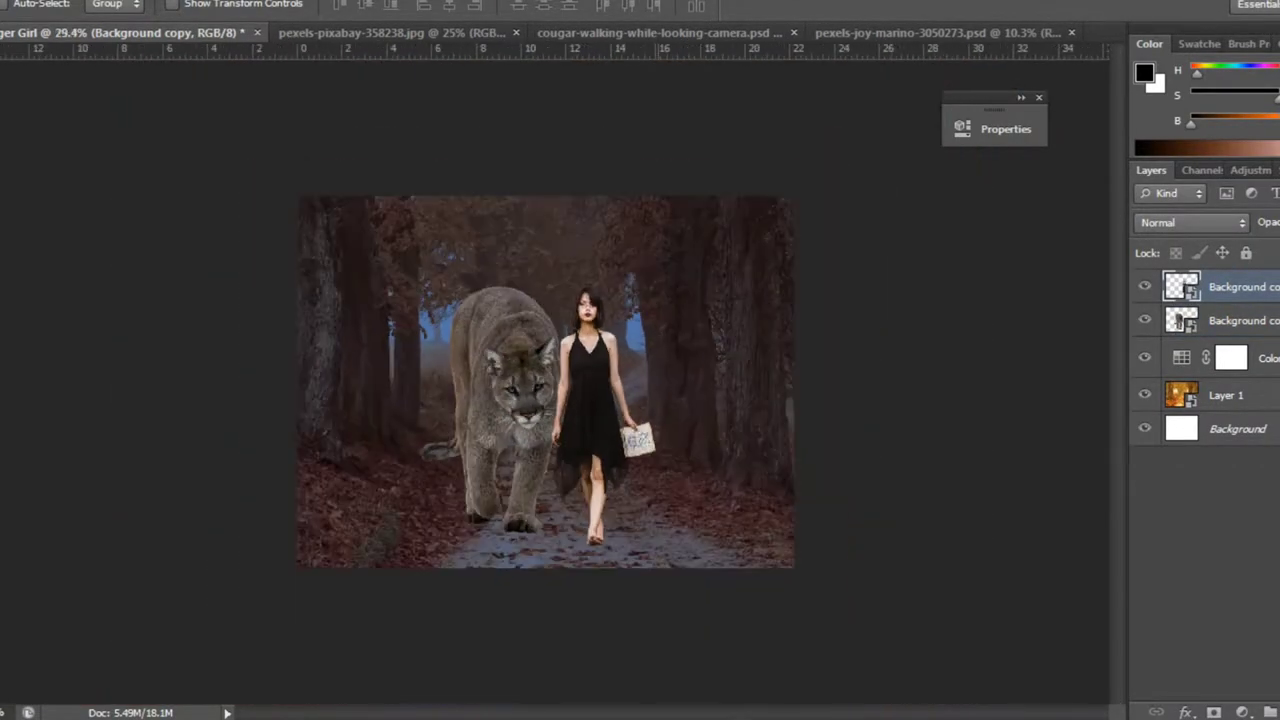
{"action": "scroll", "coordinate": [686, 463], "scroll_direction": "up", "scroll_amount": 1}
{"action": "left_click", "coordinate": [1243, 712]}
{"action": "key", "text": "Escape"}
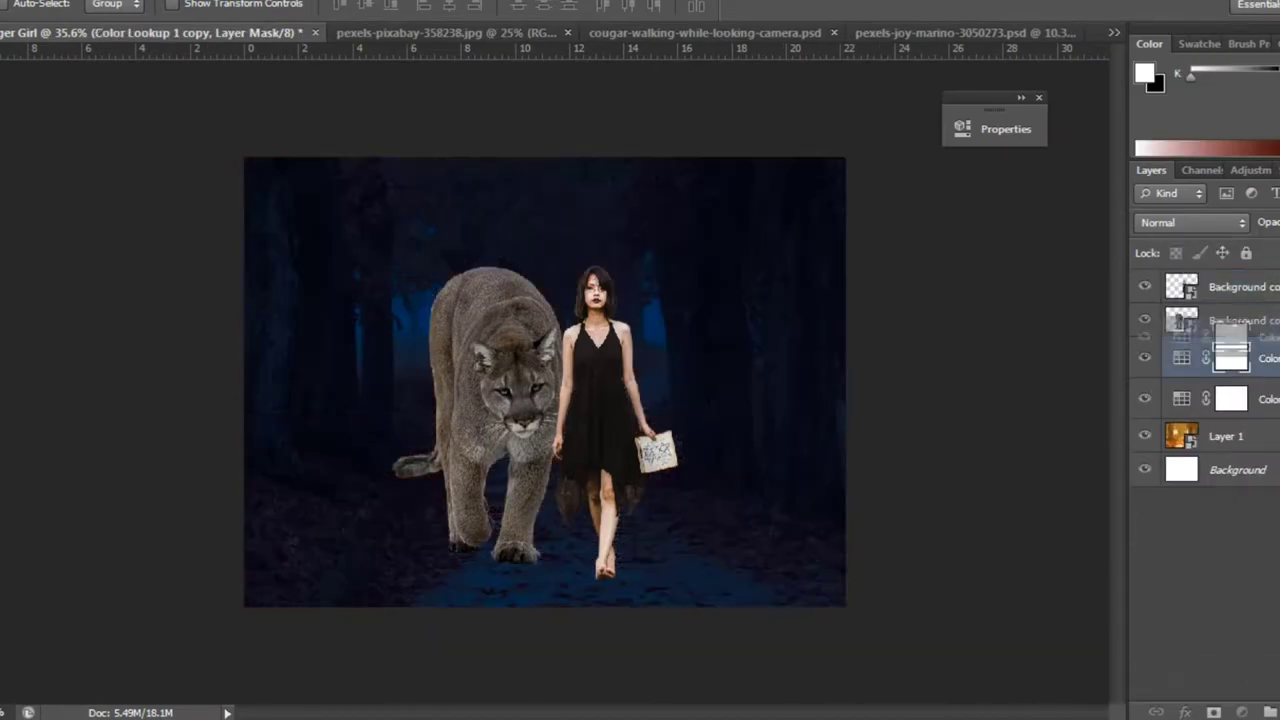
Duplicate the Moonlight lookup to the top and add a dark red (R 41) solid colour fill.
{"action": "key", "text": "ctrl+j"}
{"action": "key", "text": "ctrl+shift+bracketright"}
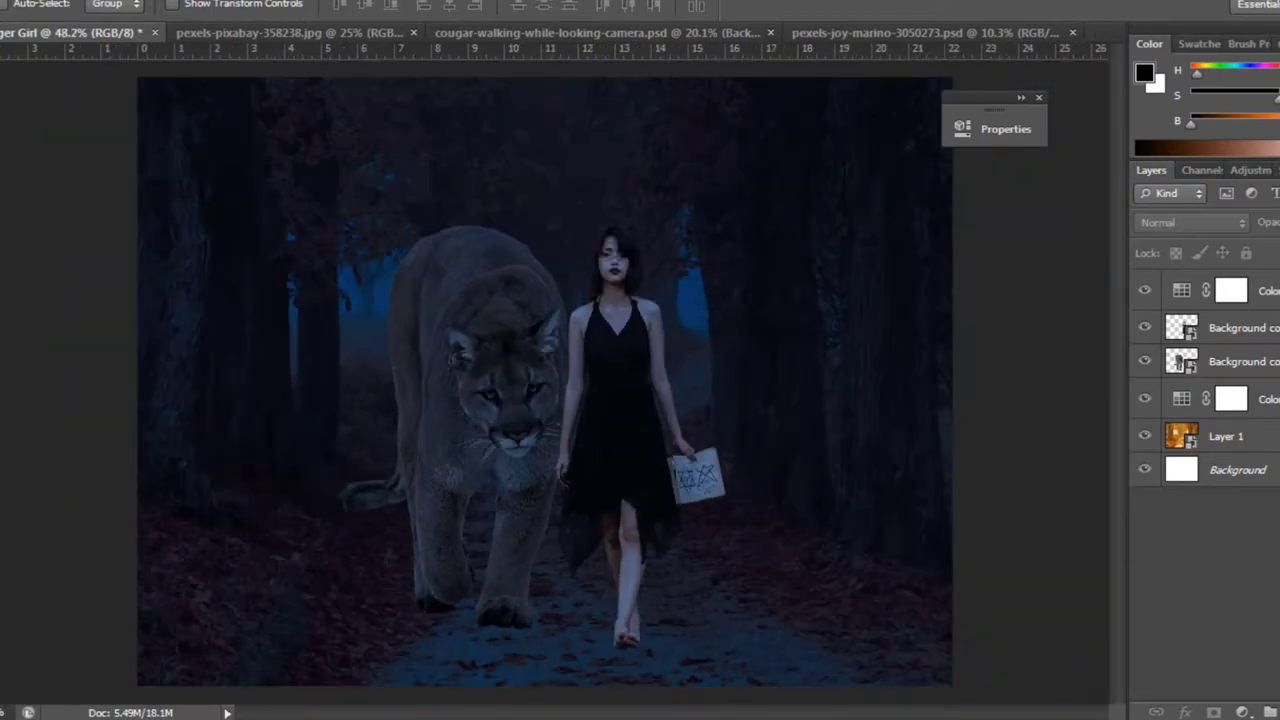
{"action": "left_click", "coordinate": [1243, 712]}
{"action": "left_click", "coordinate": [1210, 254]}
{"action": "type", "text": "41"}
{"action": "key", "text": "Return"}
Set the fill's blend mode to Soft Light and invert its mask to hide it.
{"action": "left_click", "coordinate": [1190, 222]}
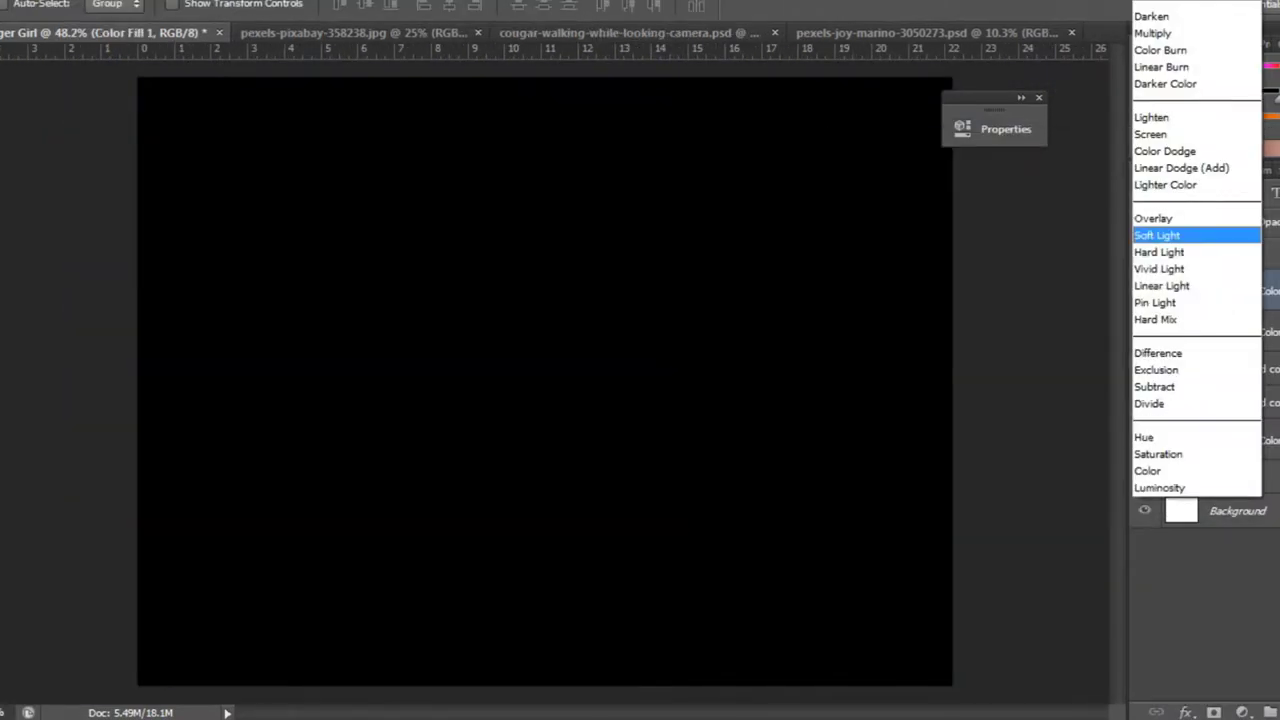
{"action": "left_click", "coordinate": [1110, 34]}
{"action": "left_click", "coordinate": [1231, 290]}
{"action": "key", "text": "ctrl+i"}
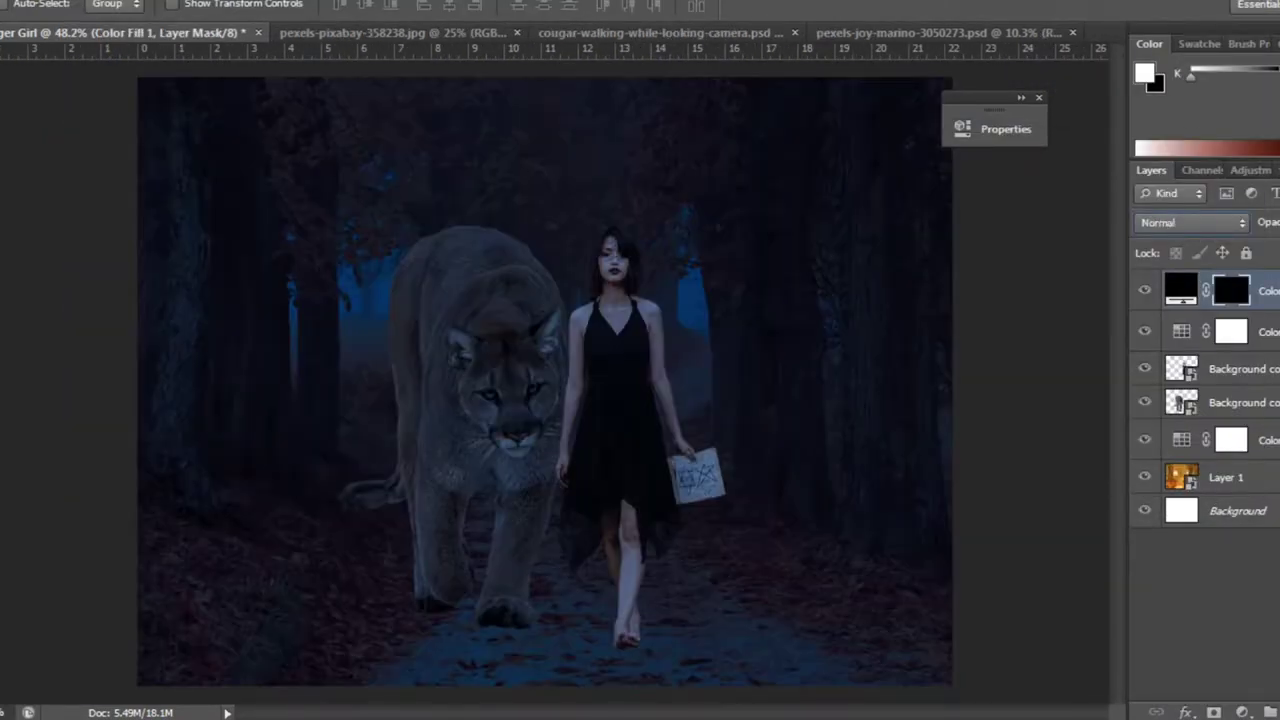
{"action": "scroll", "coordinate": [474, 680], "scroll_direction": "up", "scroll_amount": 5}
Move the colour fill below the cougar and woman and target its mask with a white brush.
{"action": "left_click_drag", "start_coordinate": [1180, 290], "coordinate": [1180, 420]}
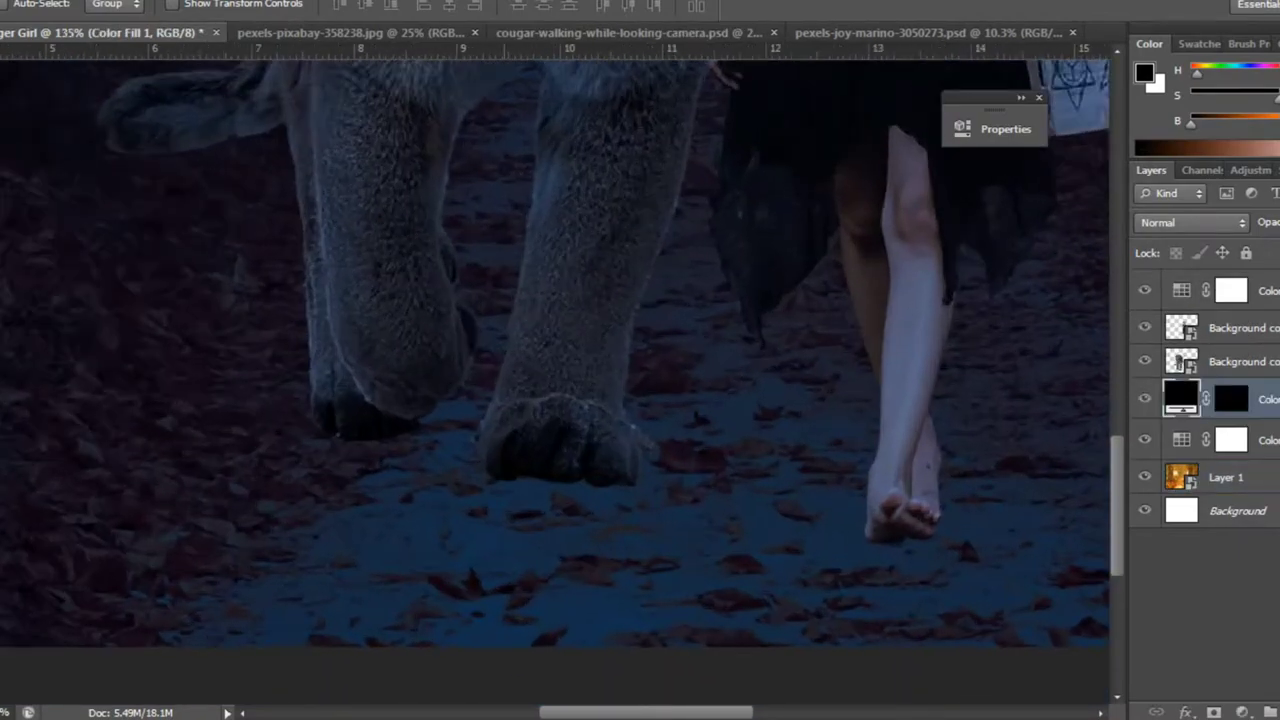
{"action": "key", "text": "b"}
{"action": "left_click", "coordinate": [30, 5]}
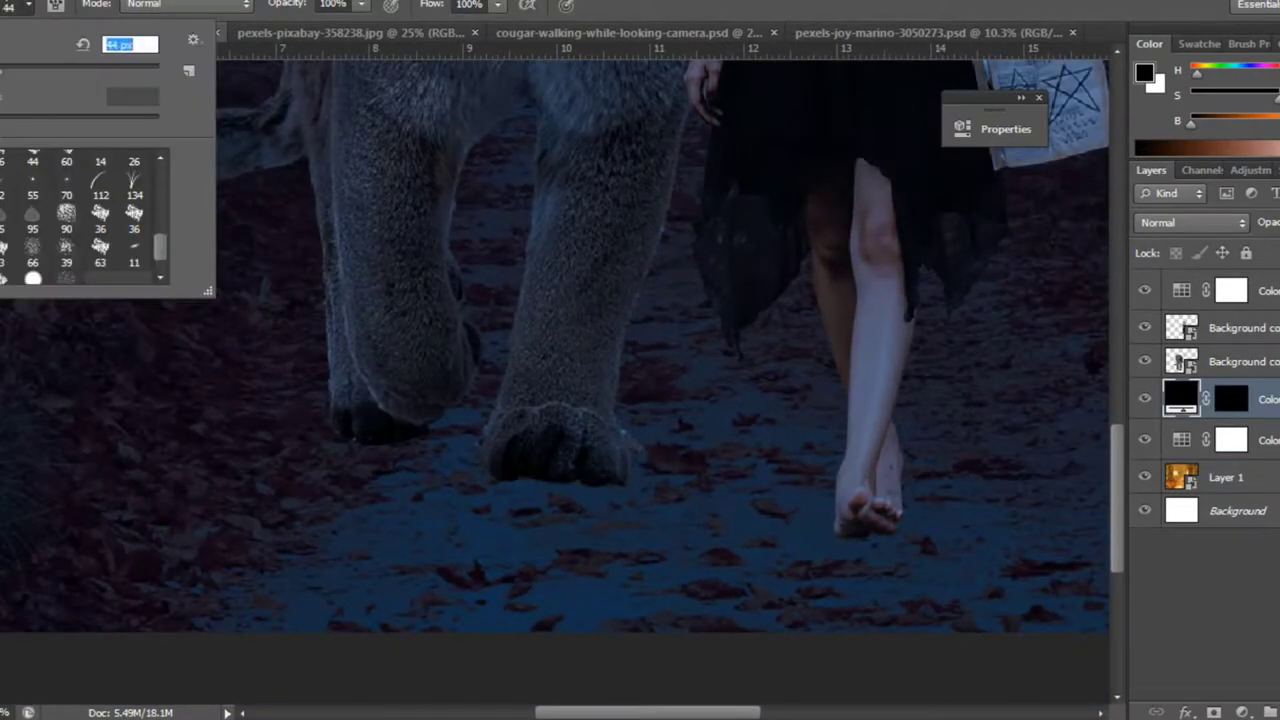
{"action": "left_click", "coordinate": [1231, 398]}
{"action": "key", "text": "x"}
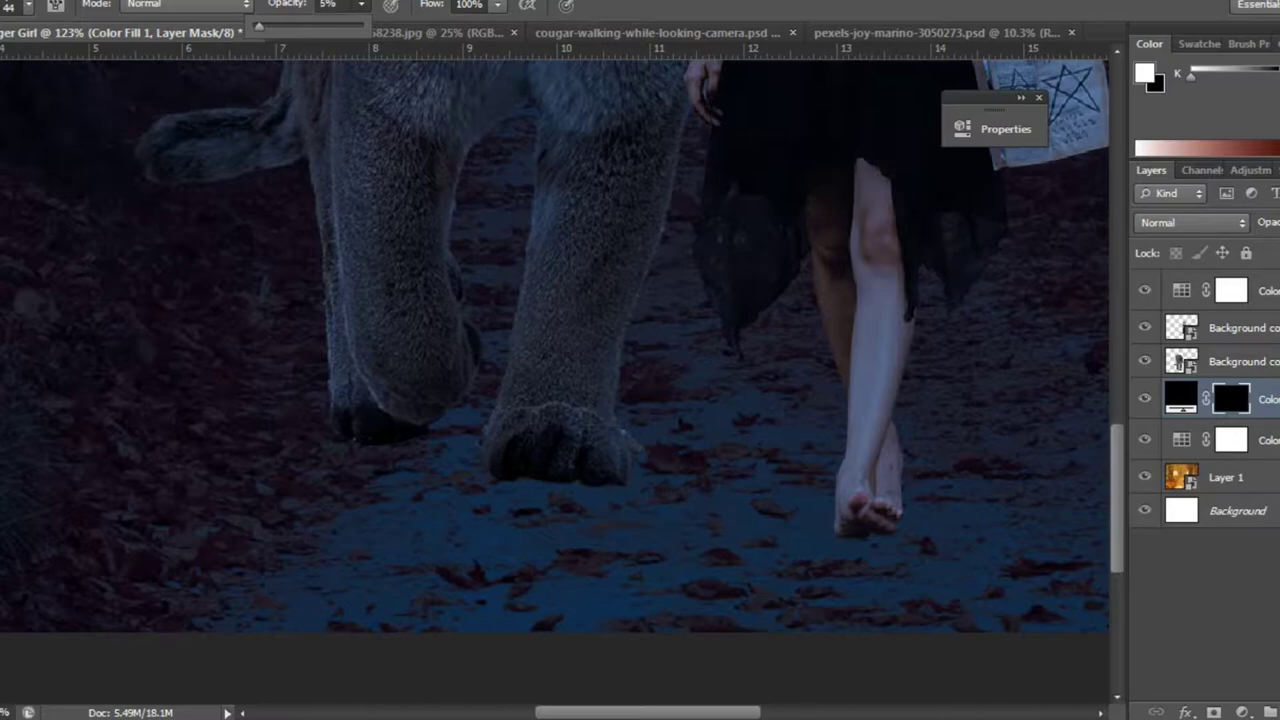
Set the brush to 100% opacity and adjust its size.
{"action": "left_click", "coordinate": [30, 5]}
{"action": "scroll", "coordinate": [444, 460], "scroll_direction": "down", "scroll_amount": 3}
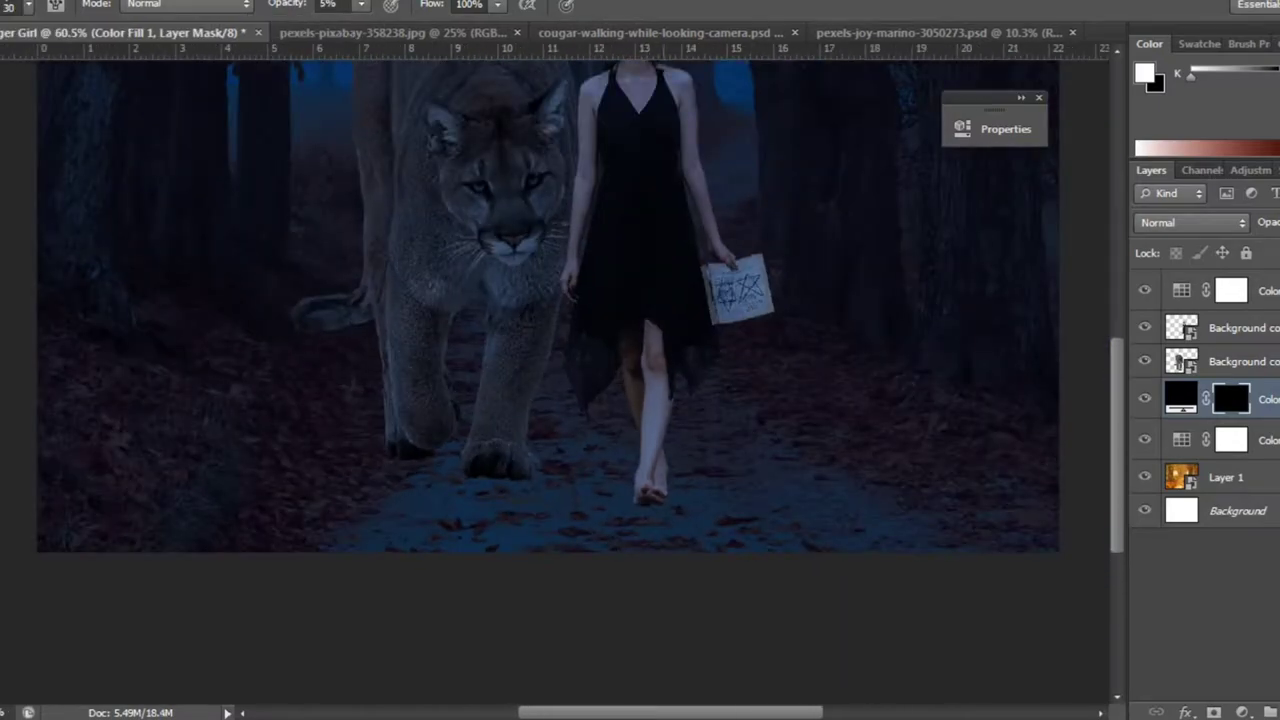
{"action": "key", "text": "0"}
{"action": "left_click", "coordinate": [30, 5]}
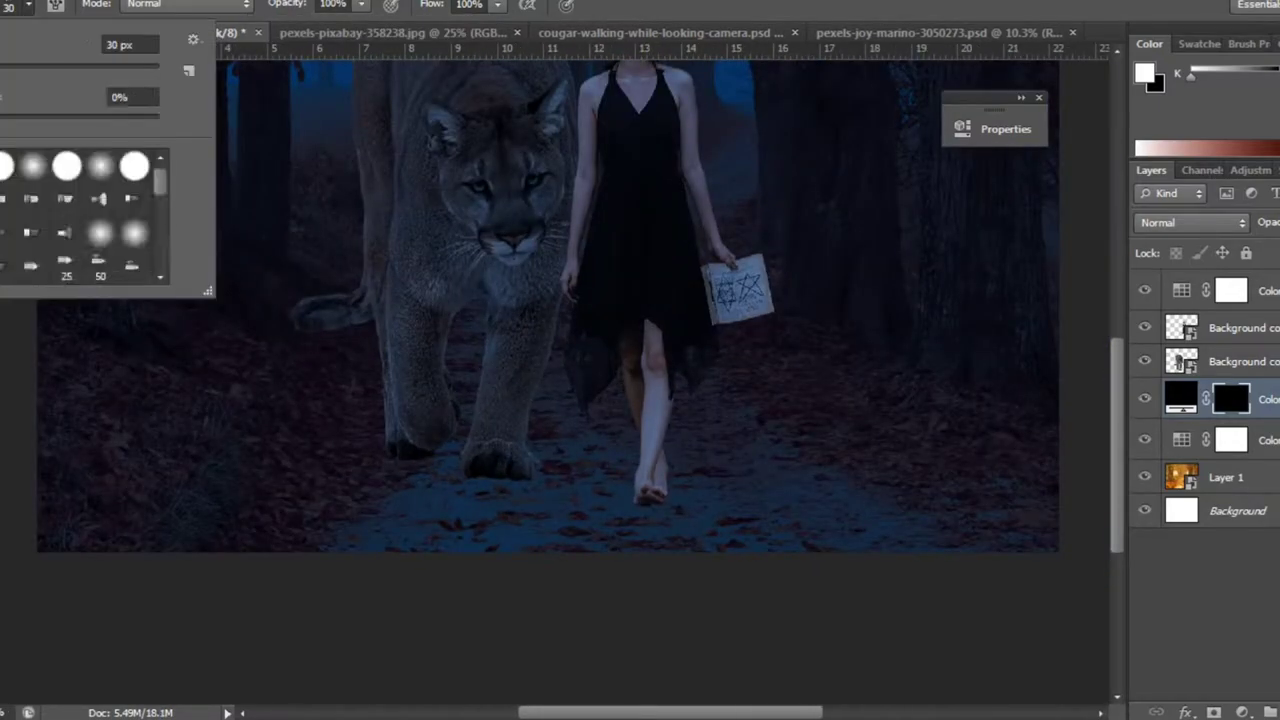
{"action": "left_click", "coordinate": [30, 5]}
{"action": "scroll", "coordinate": [446, 460], "scroll_direction": "up", "scroll_amount": 3}
{"action": "left_click", "coordinate": [30, 5]}
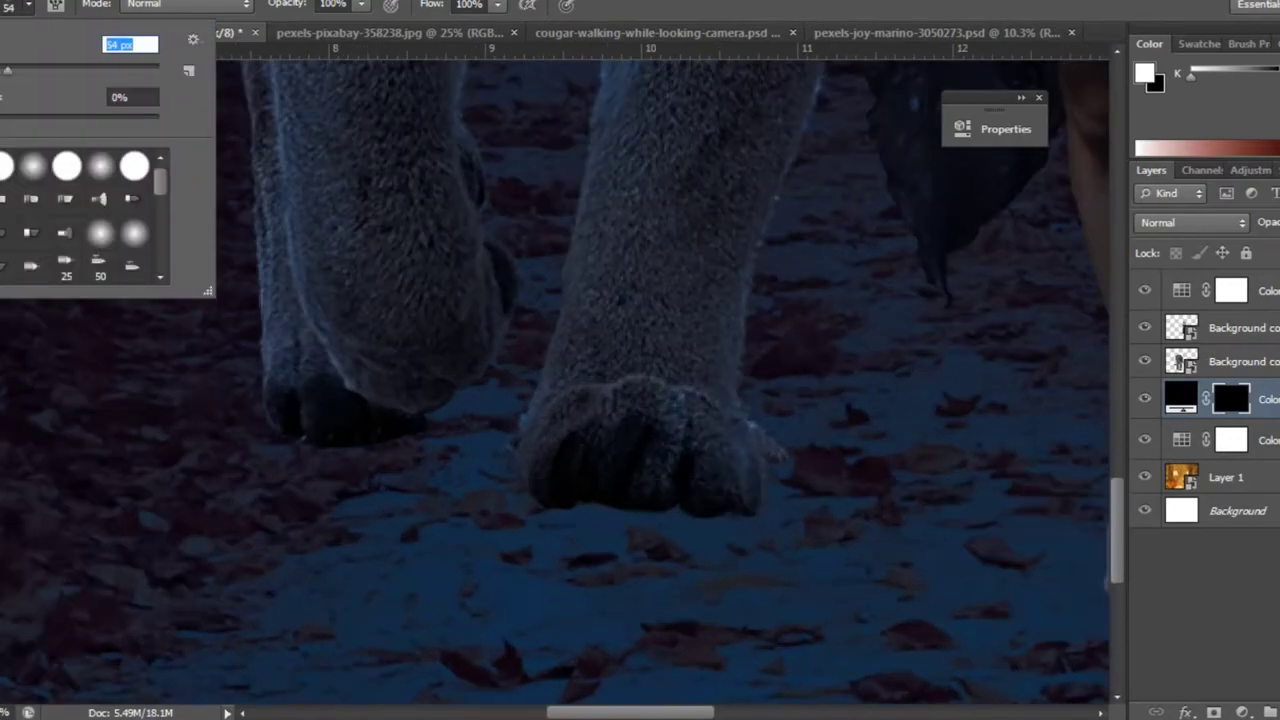
{"action": "key", "text": "Return"}
Reorder the black fill layer so it sits above Layer 1, with its mask targeted.
{"action": "key", "text": "ctrl+bracketleft"}
{"action": "key", "text": "ctrl+bracketleft"}
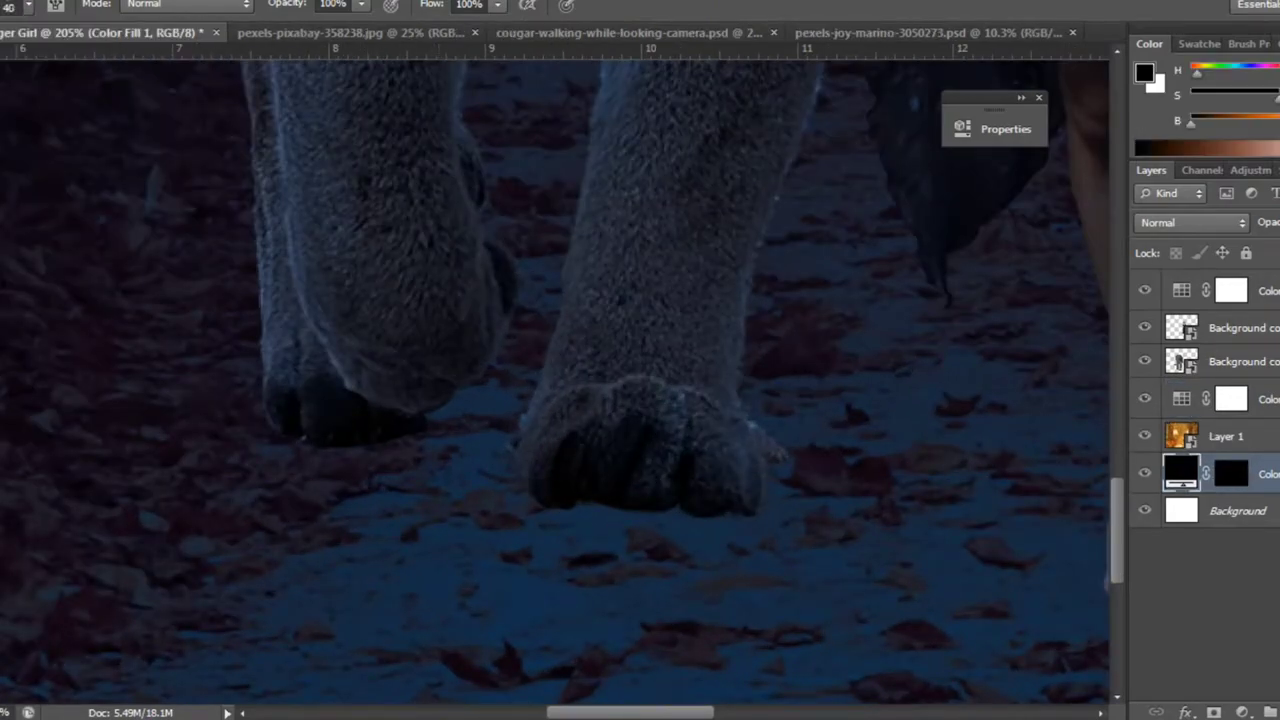
{"action": "key", "text": "ctrl+backslash"}
{"action": "key", "text": "x"}
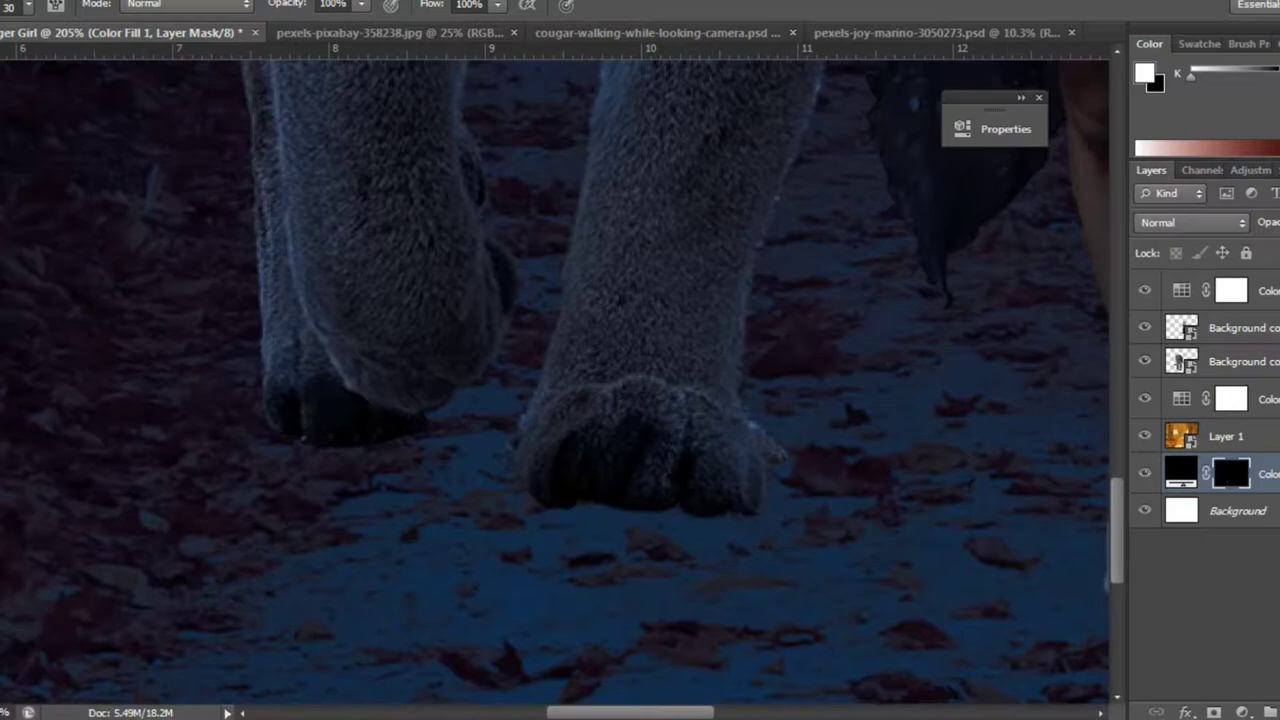
{"action": "key", "text": "ctrl+bracketright"}
{"action": "key", "text": "ctrl+bracketleft"}
{"action": "key", "text": "ctrl+bracketright"}
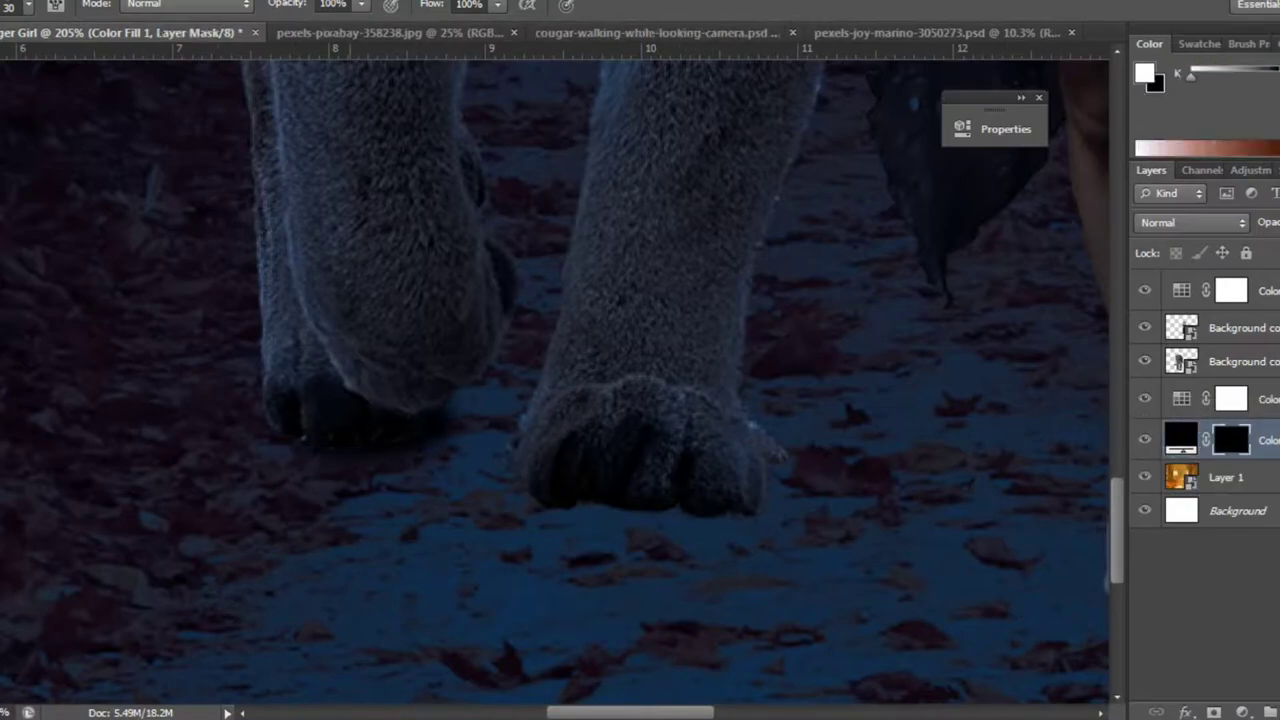
Lower the brush opacity to about 14% for painting the shadow mask.
{"action": "key", "text": "x"}
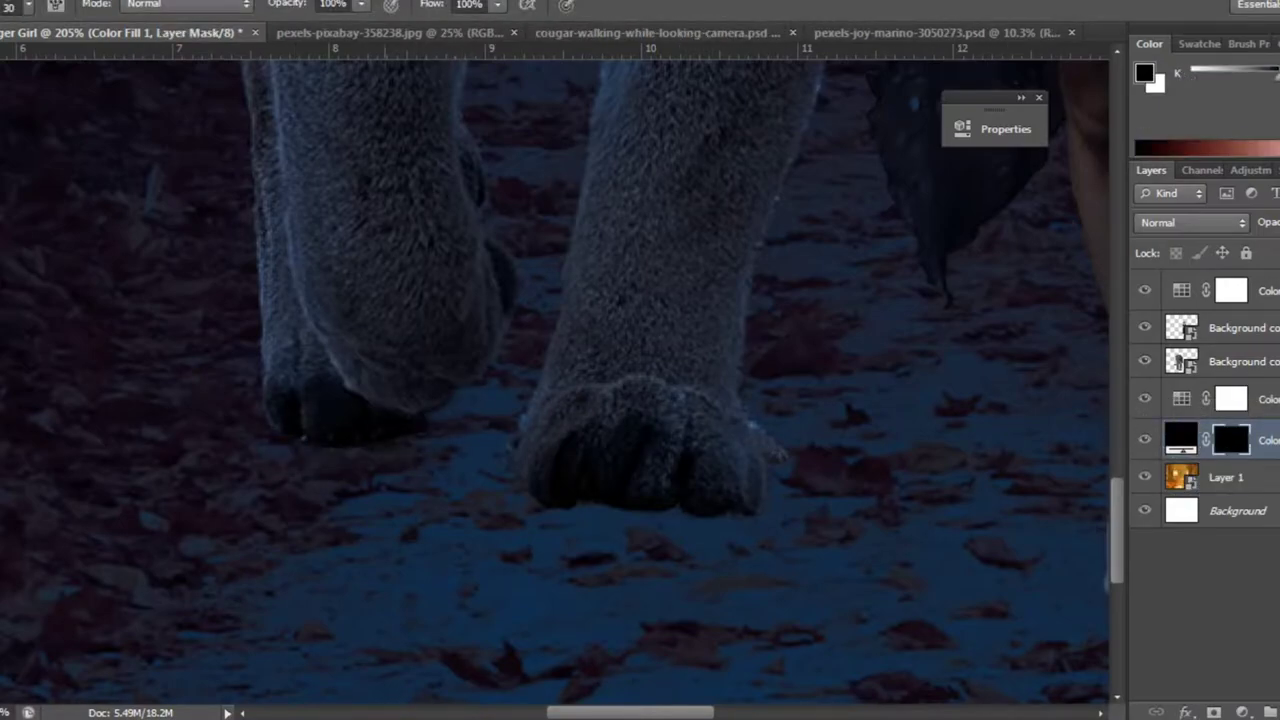
{"action": "scroll", "coordinate": [347, 382], "scroll_direction": "up", "scroll_amount": 3}
{"action": "left_click_drag", "start_coordinate": [361, 4], "coordinate": [262, 25]}
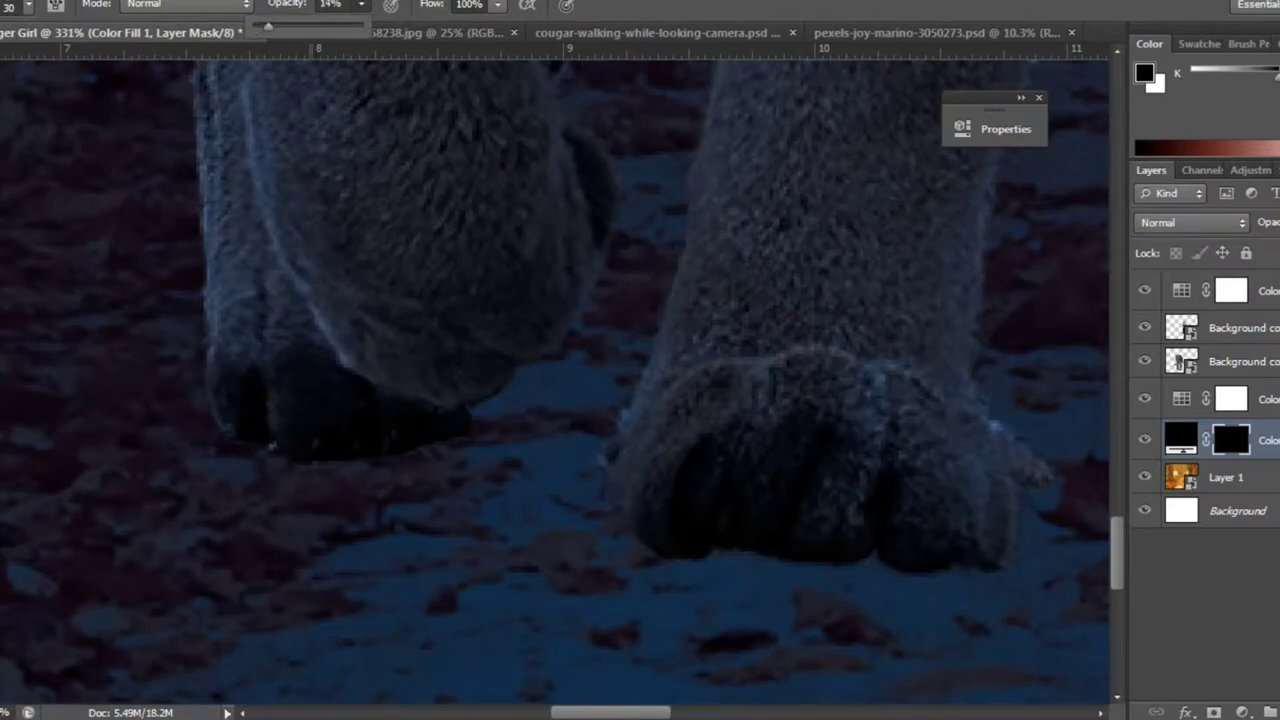
{"action": "key", "text": "x"}
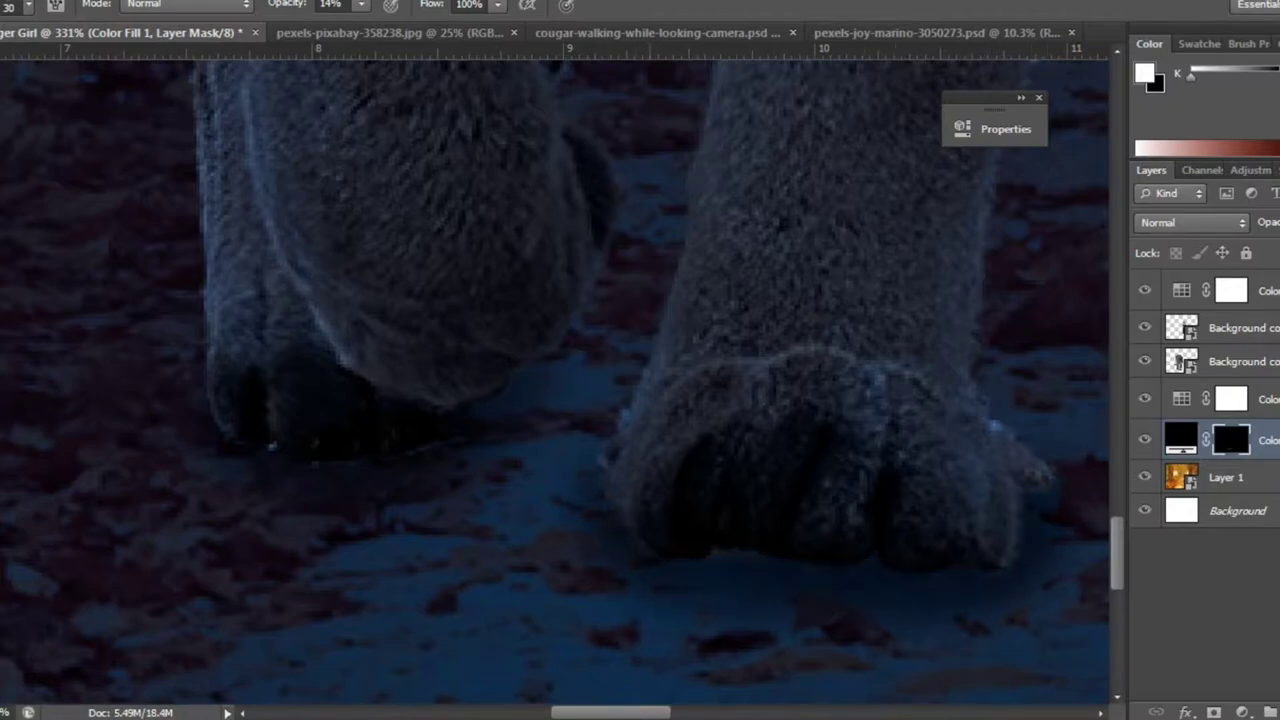
{"action": "scroll", "coordinate": [555, 380], "scroll_direction": "down", "scroll_amount": 3}
{"action": "scroll", "coordinate": [700, 350], "scroll_direction": "up", "scroll_amount": 3}
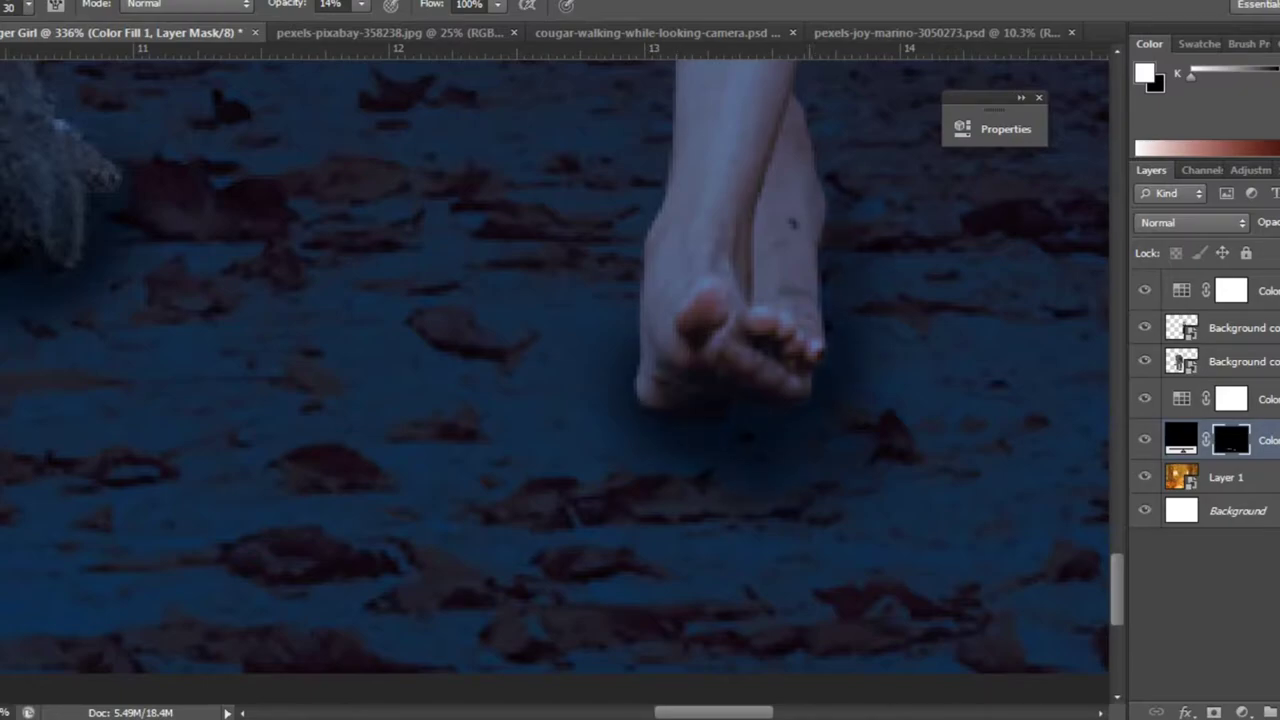
{"action": "scroll", "coordinate": [700, 400], "scroll_direction": "down", "scroll_amount": 3}
{"action": "scroll", "coordinate": [620, 330], "scroll_direction": "up", "scroll_amount": 3}
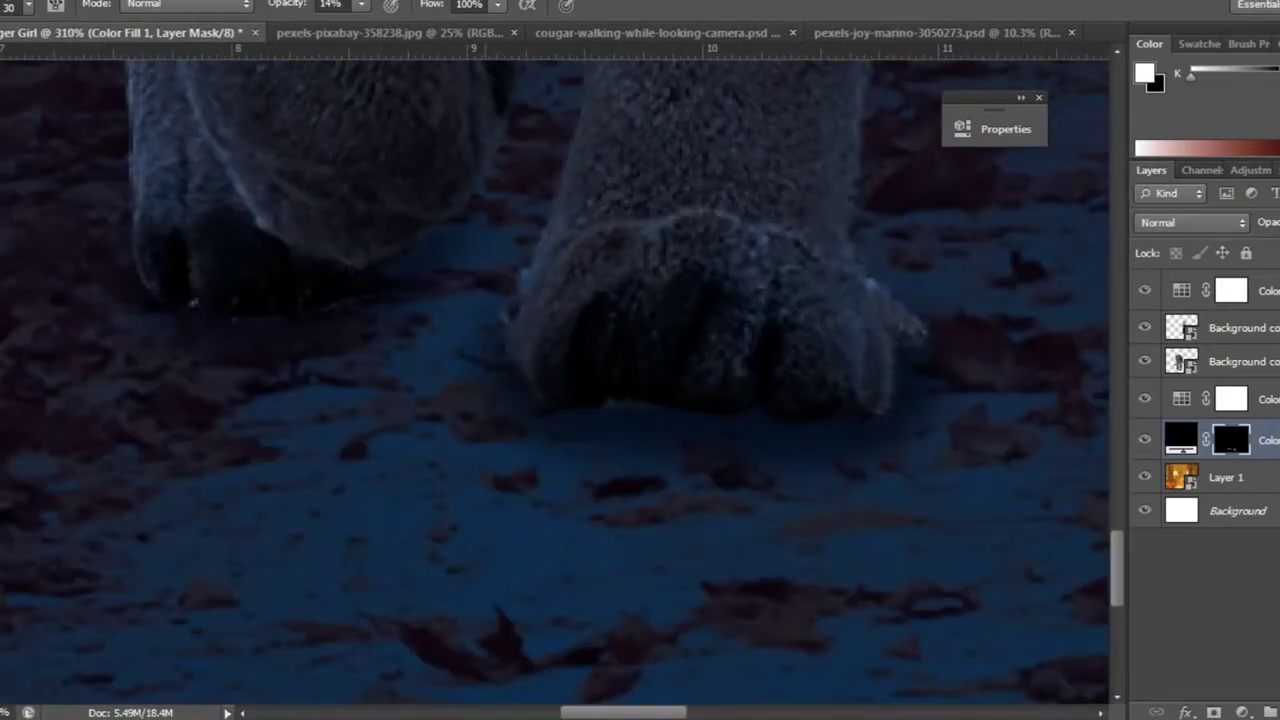
Paint soft contact shadows around the cougar's legs and paws, swapping black and white.
{"action": "left_click_drag", "start_coordinate": [555, 380], "coordinate": [586, 590]}
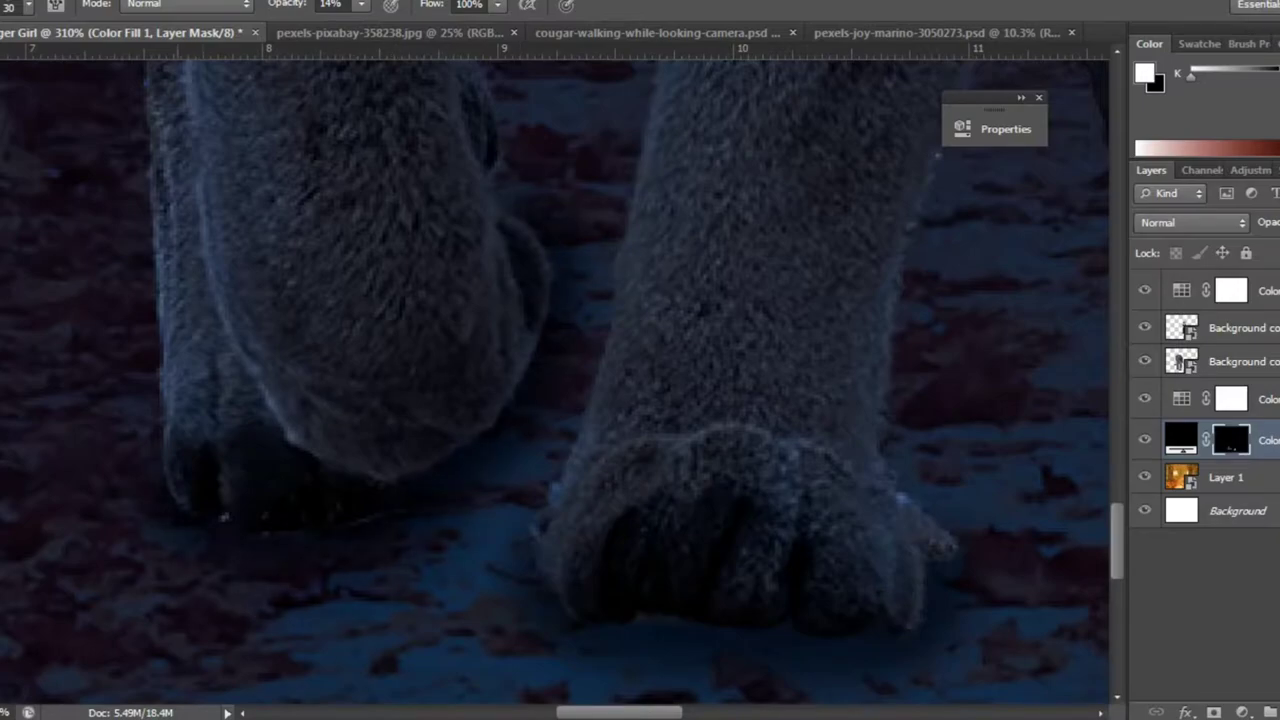
{"action": "scroll", "coordinate": [640, 400], "scroll_direction": "down", "scroll_amount": 3}
{"action": "scroll", "coordinate": [650, 450], "scroll_direction": "up", "scroll_amount": 3}
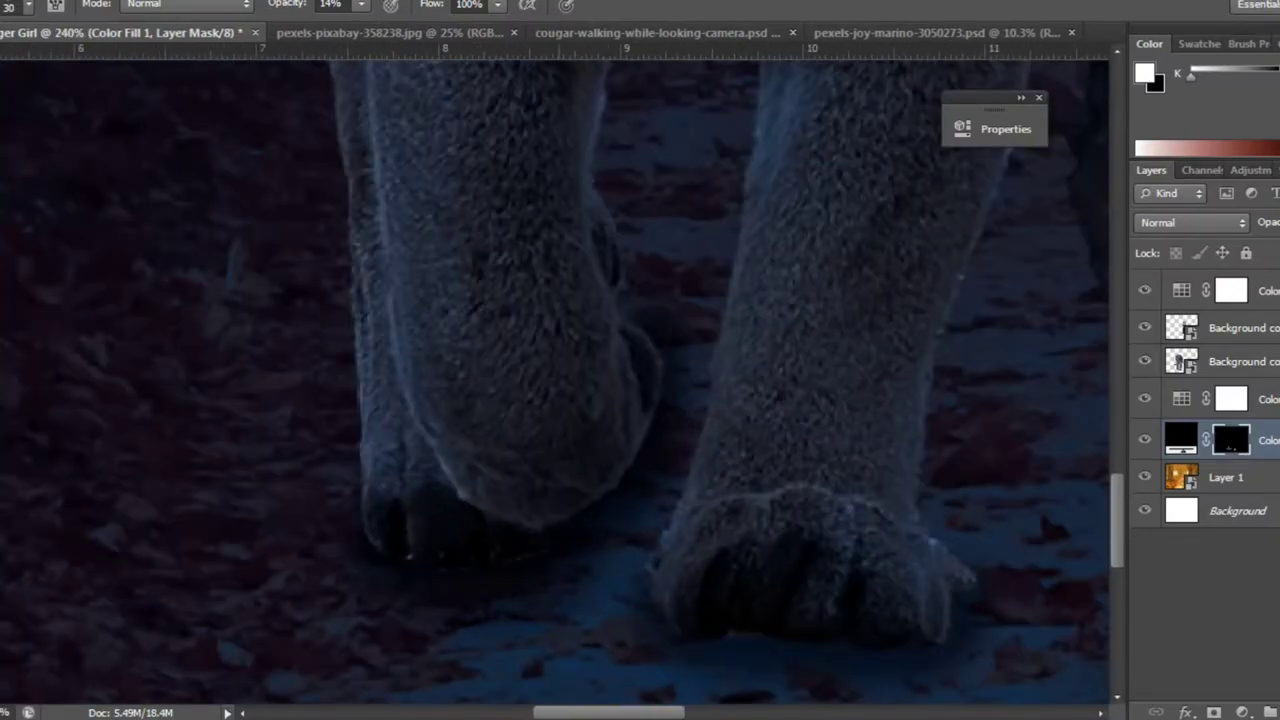
{"action": "scroll", "coordinate": [640, 400], "scroll_direction": "down", "scroll_amount": 3}
{"action": "scroll", "coordinate": [640, 400], "scroll_direction": "up", "scroll_amount": 3}
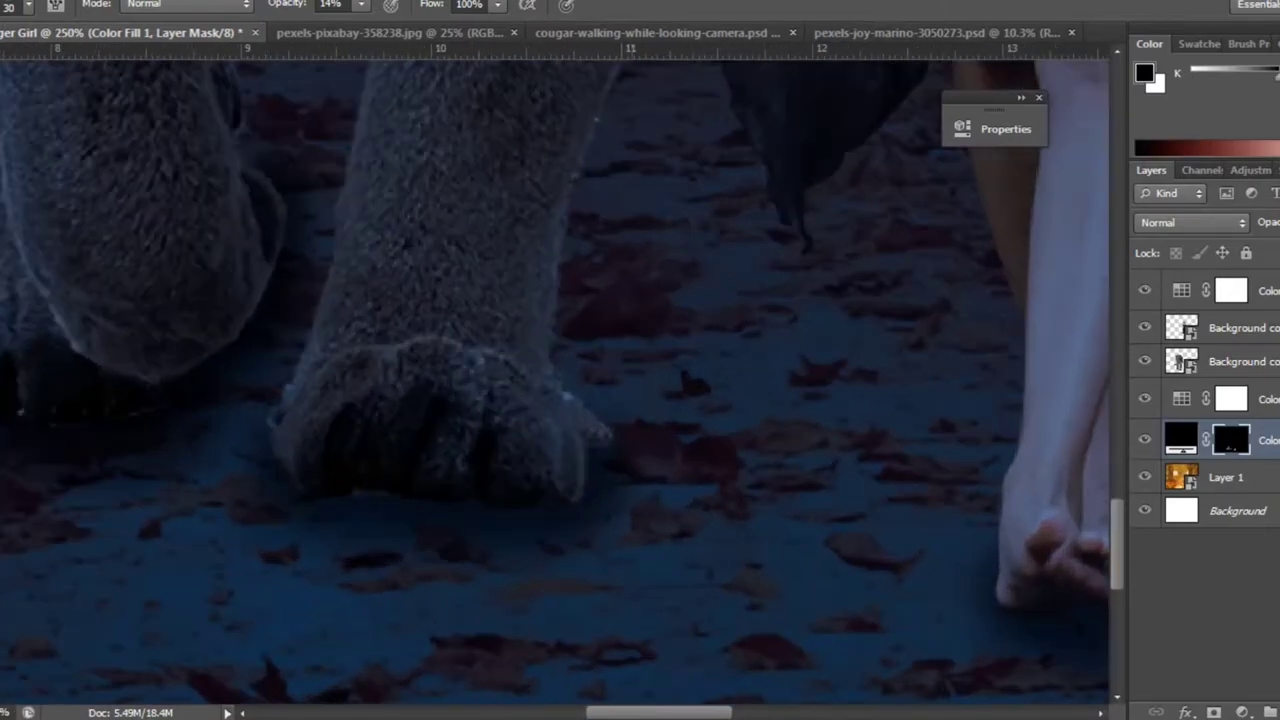
{"action": "key", "text": "x"}
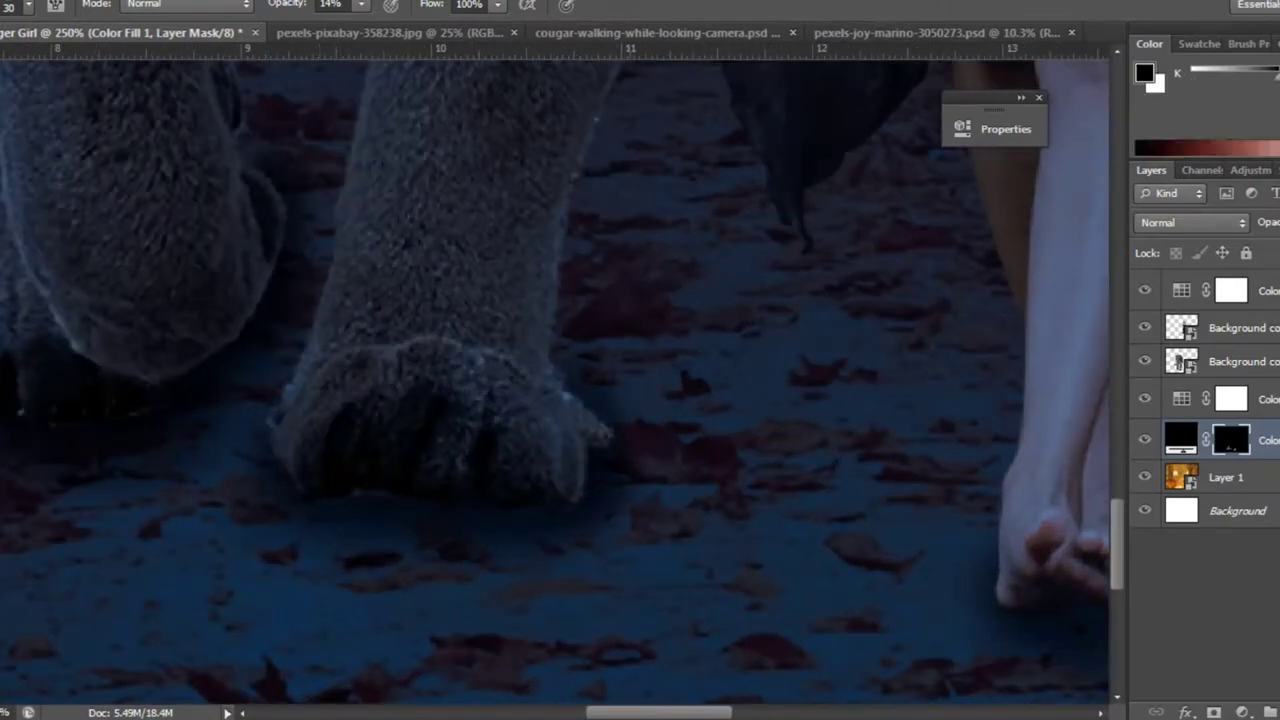
{"action": "key", "text": "x"}
{"action": "scroll", "coordinate": [640, 400], "scroll_direction": "down", "scroll_amount": 3}
{"action": "scroll", "coordinate": [637, 395], "scroll_direction": "up", "scroll_amount": 4}
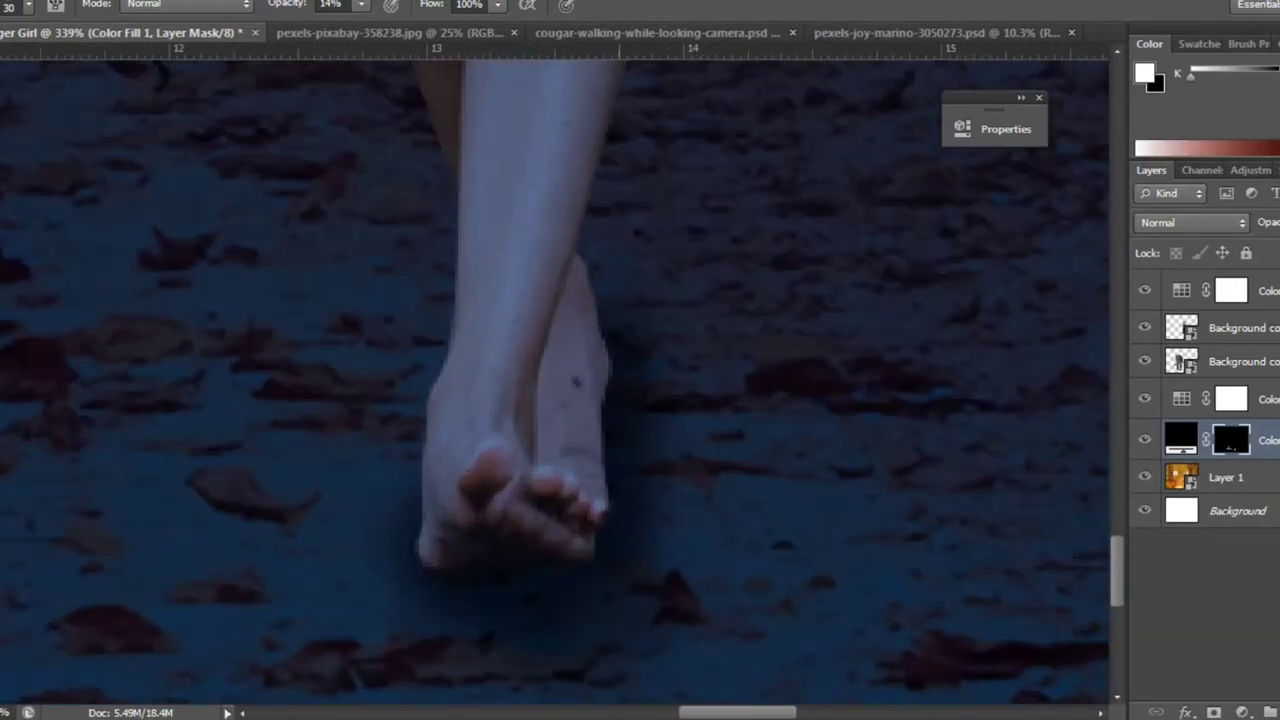
{"action": "scroll", "coordinate": [640, 400], "scroll_direction": "down", "scroll_amount": 5}
Drop the brush opacity to 8% and refine the shadows under the paws and bare feet.
{"action": "left_click", "coordinate": [28, 5]}
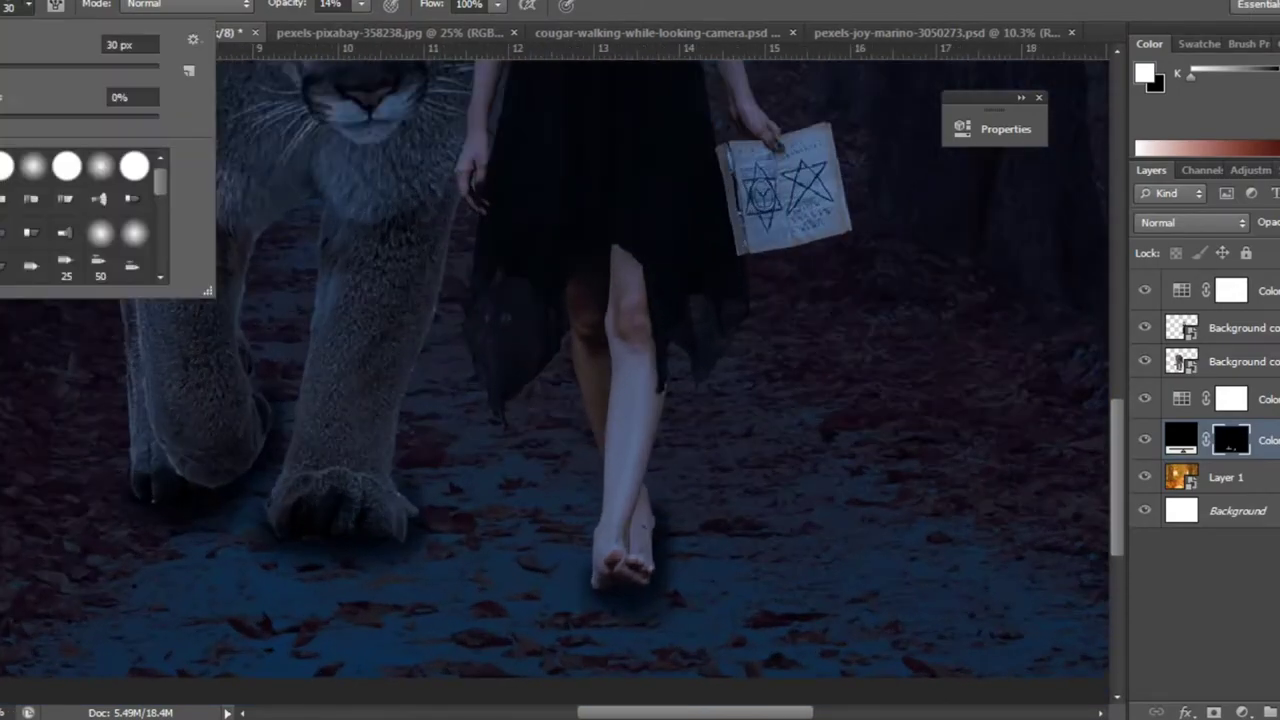
{"action": "left_click", "coordinate": [361, 4]}
{"action": "scroll", "coordinate": [297, 376], "scroll_direction": "down", "scroll_amount": 2}
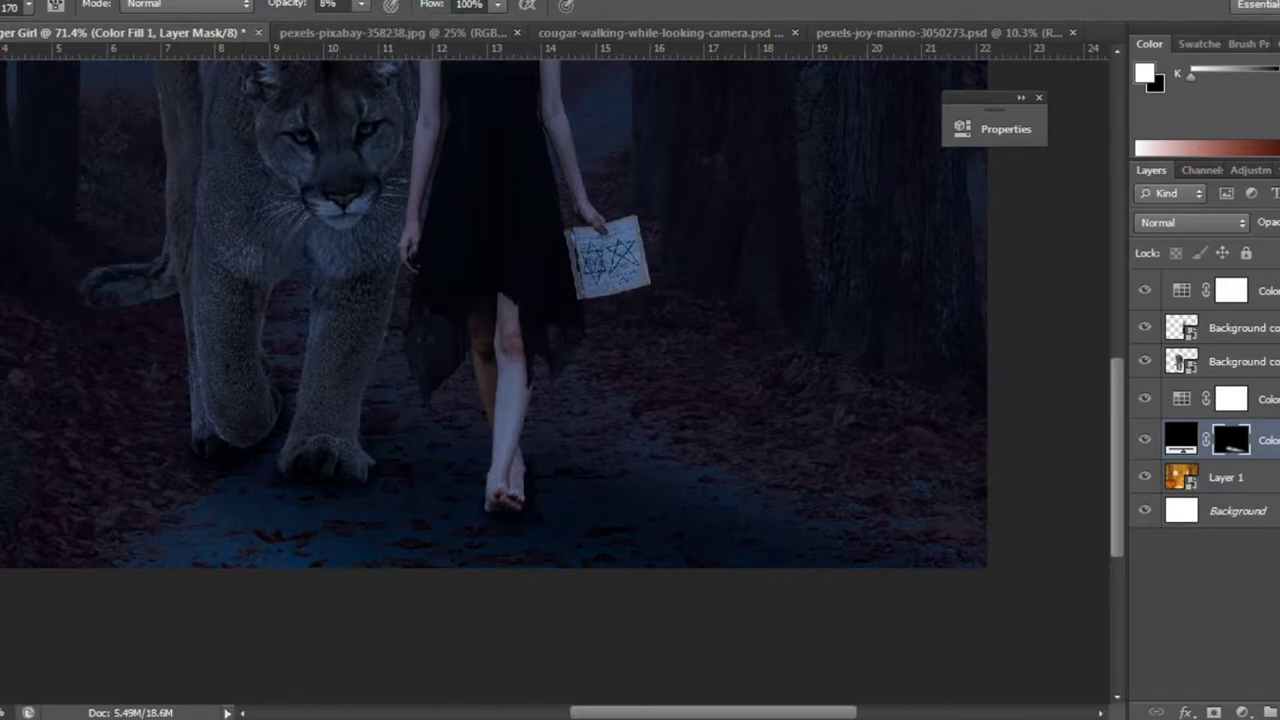
{"action": "scroll", "coordinate": [500, 350], "scroll_direction": "down", "scroll_amount": 3}
{"action": "scroll", "coordinate": [500, 350], "scroll_direction": "up", "scroll_amount": 3}
{"action": "scroll", "coordinate": [500, 350], "scroll_direction": "up", "scroll_amount": 2}
{"action": "scroll", "coordinate": [500, 350], "scroll_direction": "down", "scroll_amount": 2}
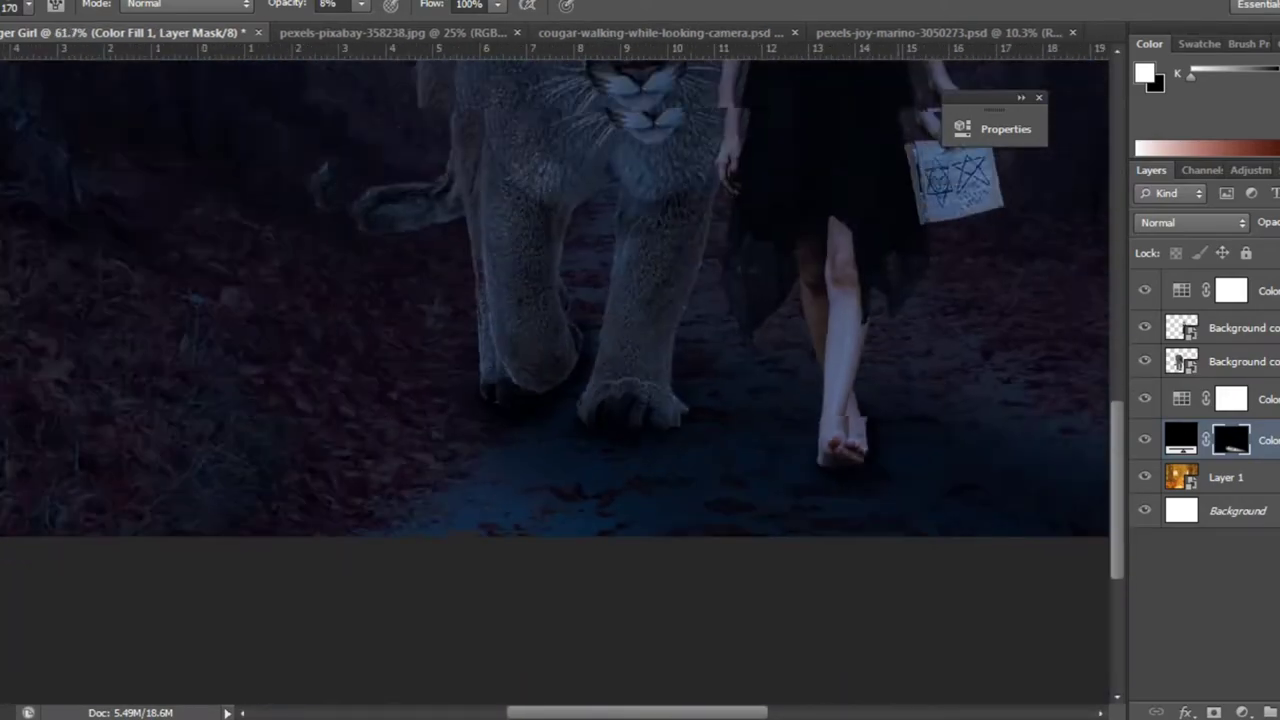
{"action": "scroll", "coordinate": [555, 300], "scroll_direction": "down", "scroll_amount": 3}
{"action": "scroll", "coordinate": [555, 300], "scroll_direction": "up", "scroll_amount": 4}
{"action": "scroll", "coordinate": [555, 300], "scroll_direction": "up", "scroll_amount": 1}
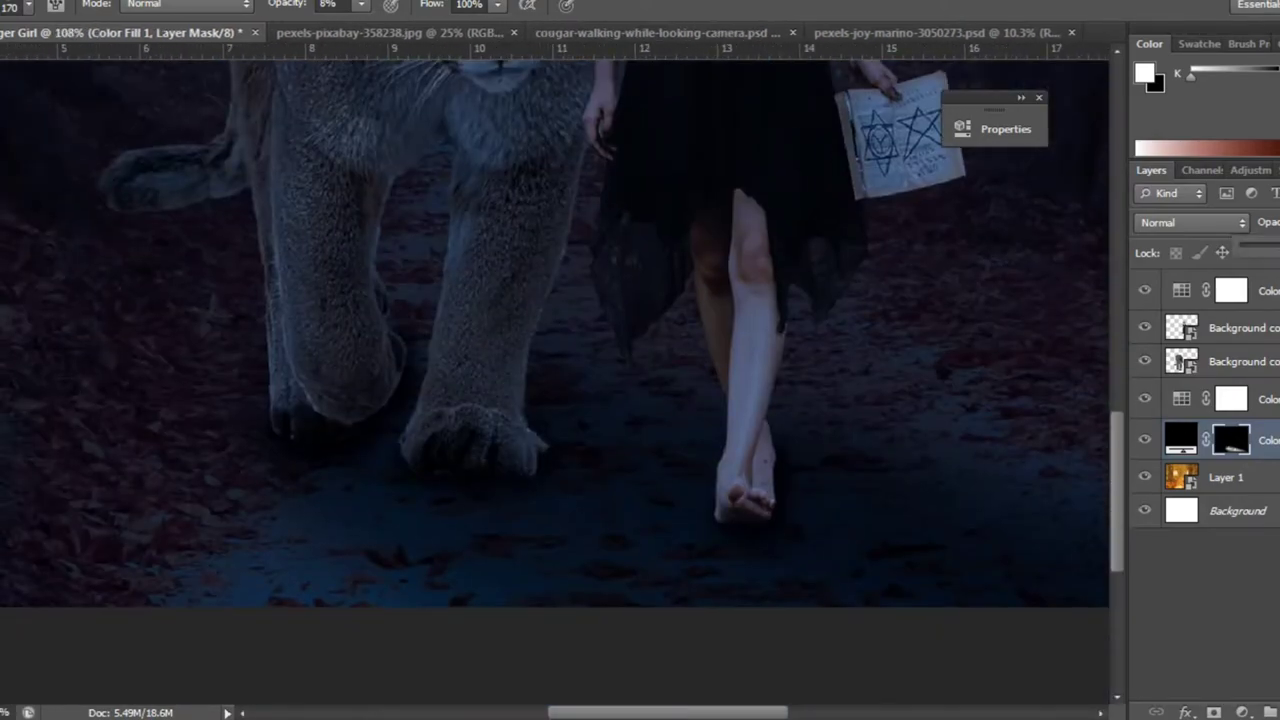
{"action": "scroll", "coordinate": [585, 520], "scroll_direction": "down", "scroll_amount": 1}
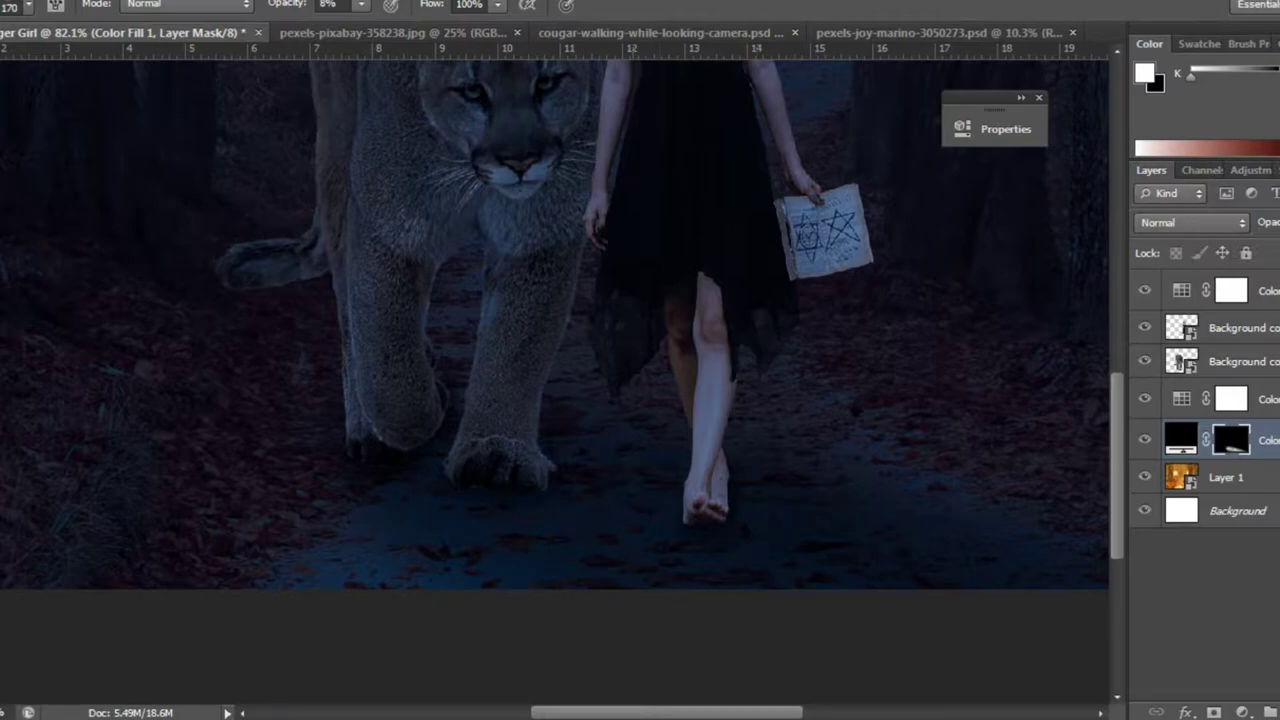
{"action": "scroll", "coordinate": [500, 400], "scroll_direction": "down", "scroll_amount": 2}
{"action": "scroll", "coordinate": [500, 400], "scroll_direction": "up", "scroll_amount": 2}
Add a Curves adjustment layer shaped into a brightening S-curve, then hide it.
{"action": "left_click", "coordinate": [1242, 712]}
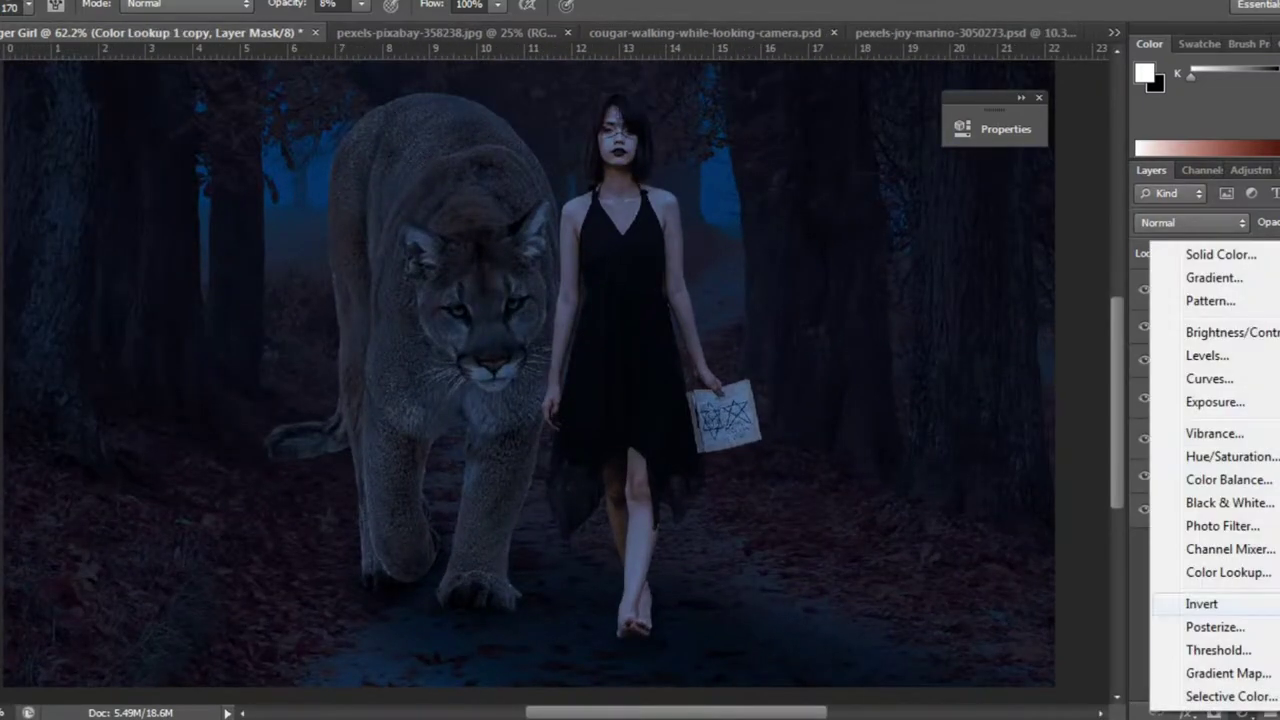
{"action": "left_click", "coordinate": [1190, 371]}
{"action": "left_click_drag", "start_coordinate": [774, 358], "coordinate": [774, 404]}
{"action": "left_click", "coordinate": [854, 279]}
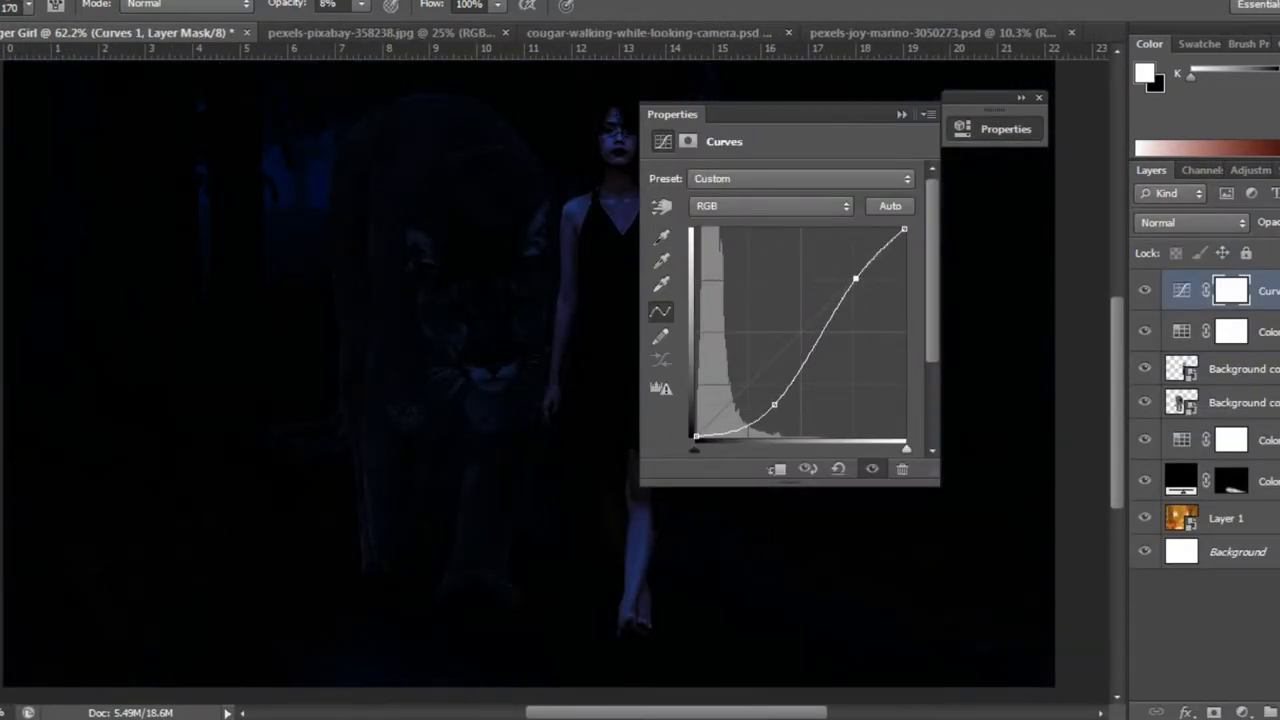
{"action": "left_click_drag", "start_coordinate": [854, 279], "coordinate": [817, 289]}
{"action": "mouse_move", "coordinate": [774, 404]}
{"action": "left_mouse_down"}
{"action": "mouse_move", "coordinate": [790, 395]}
{"action": "mouse_move", "coordinate": [771, 371]}
{"action": "left_mouse_up"}
{"action": "left_click_drag", "start_coordinate": [863, 269], "coordinate": [863, 297]}
{"action": "left_click_drag", "start_coordinate": [771, 371], "coordinate": [737, 371]}
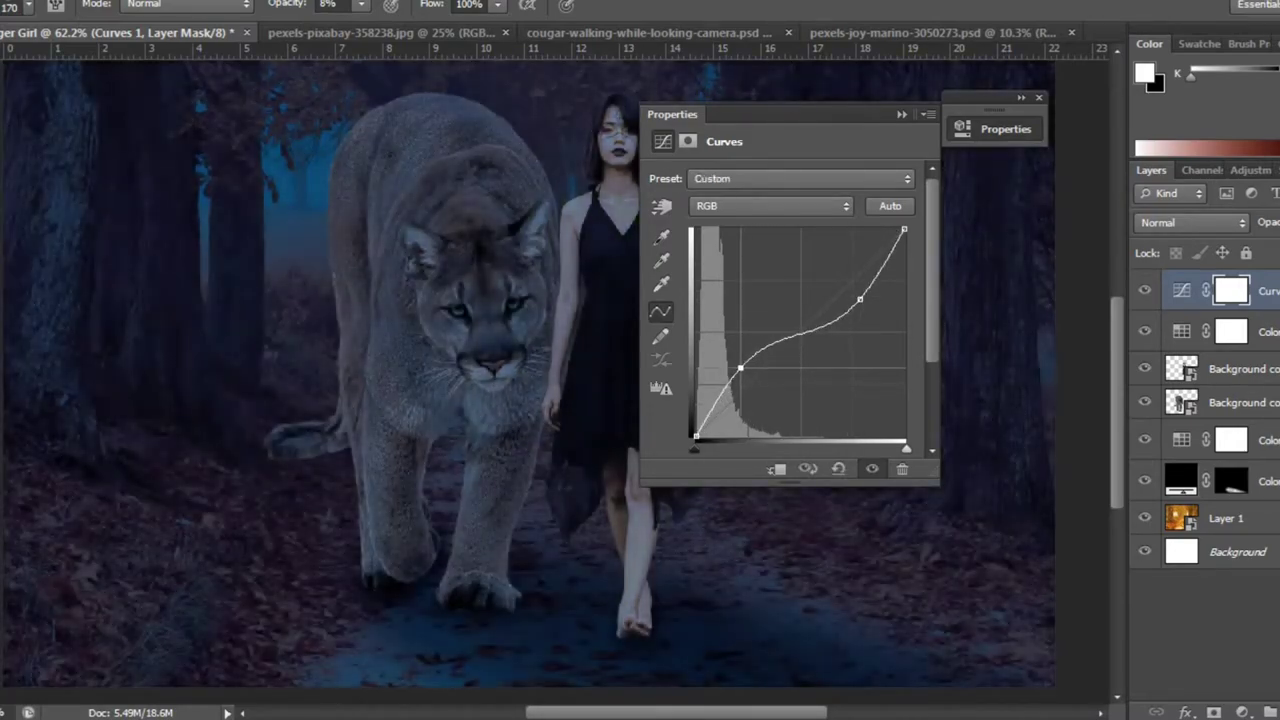
{"action": "left_click_drag", "start_coordinate": [863, 297], "coordinate": [882, 297]}
{"action": "left_click_drag", "start_coordinate": [737, 362], "coordinate": [722, 352]}
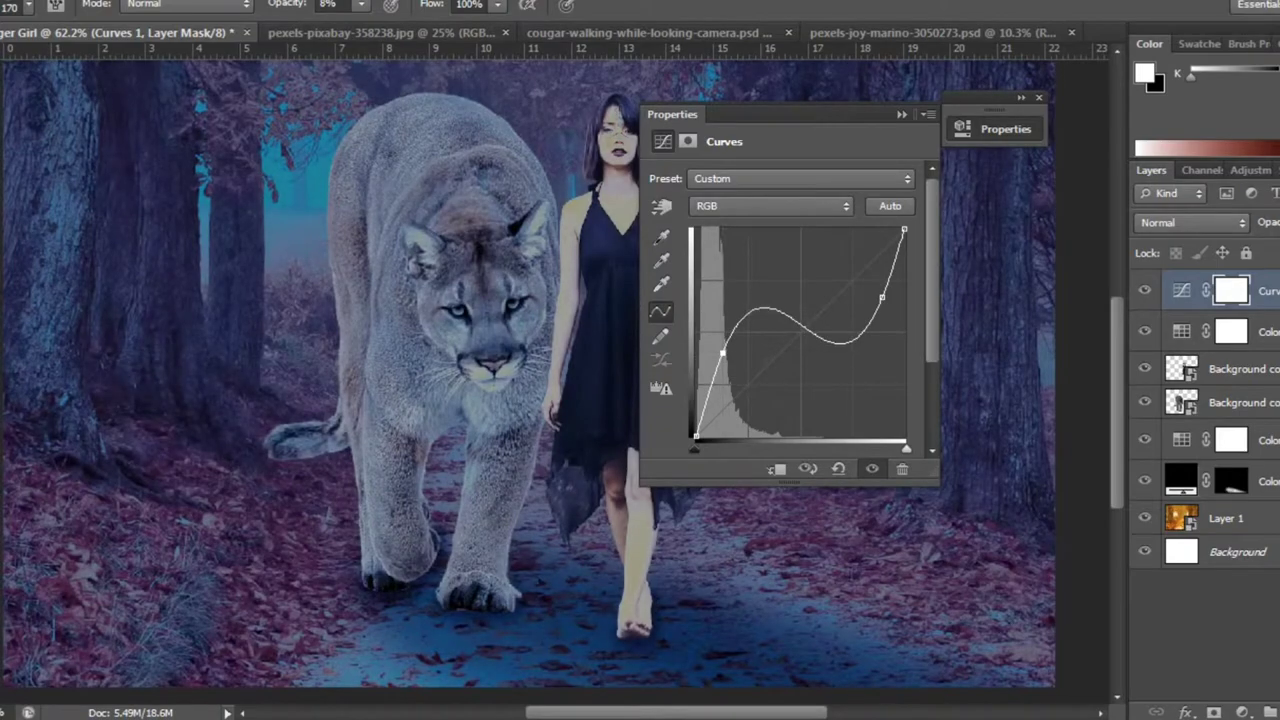
{"action": "left_click", "coordinate": [1145, 290]}
Add a second Curves layer bowed down to darken, and invert both masks to black.
{"action": "left_click", "coordinate": [1243, 712]}
{"action": "left_click", "coordinate": [1186, 374]}
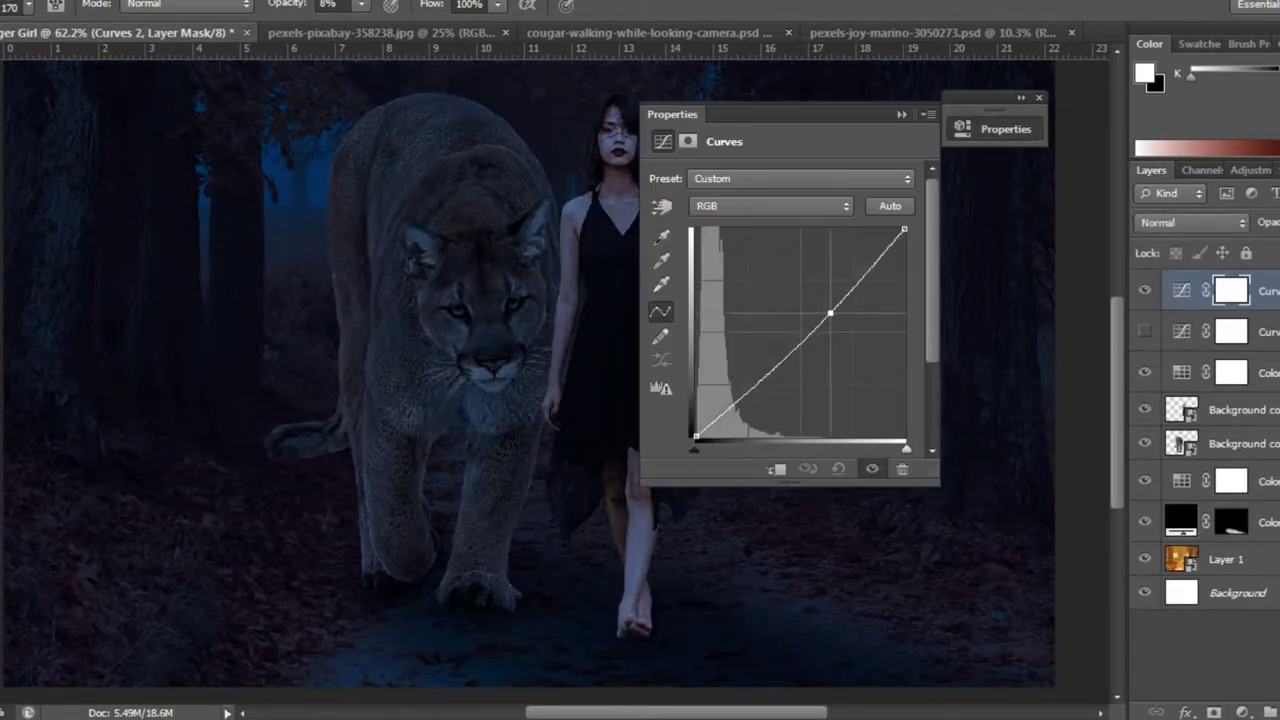
{"action": "left_click_drag", "start_coordinate": [829, 306], "coordinate": [858, 332]}
{"action": "left_click", "coordinate": [1231, 331]}
{"action": "key", "text": "ctrl+i"}
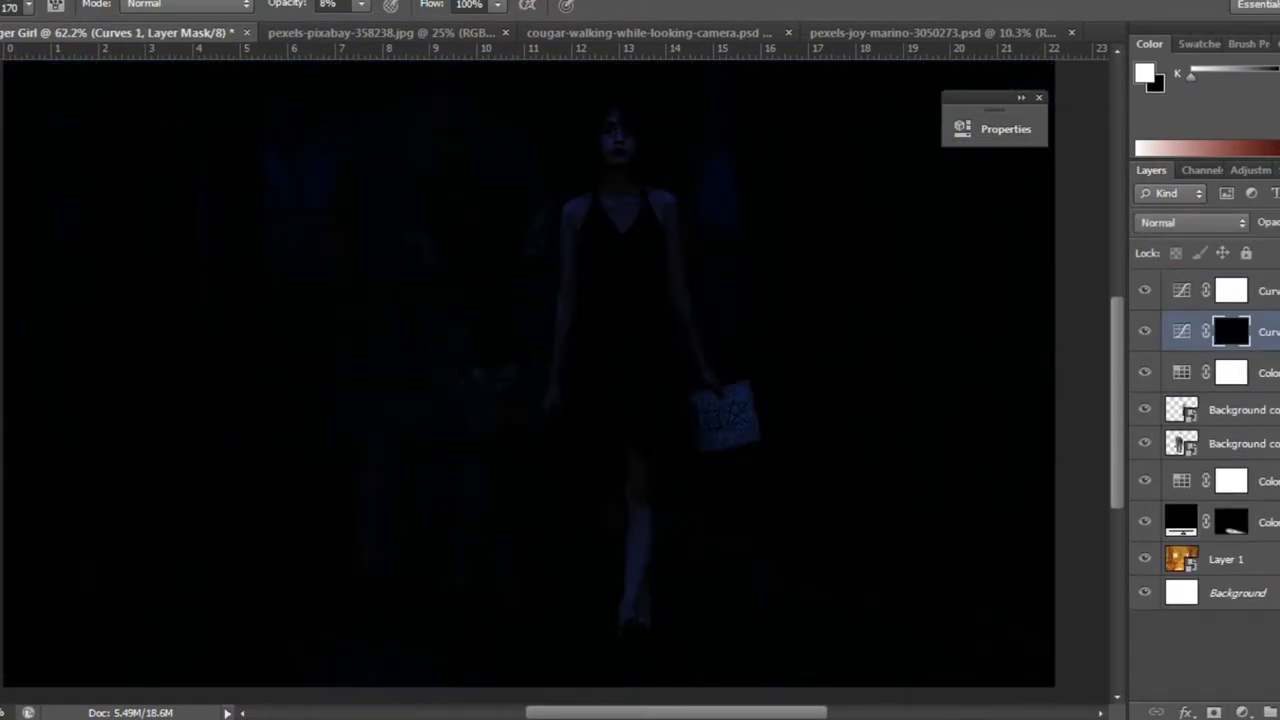
{"action": "left_click", "coordinate": [1231, 290]}
{"action": "key", "text": "ctrl+i"}
{"action": "key", "text": "ctrl+minus"}
{"action": "scroll", "coordinate": [484, 444], "scroll_direction": "up", "scroll_amount": 3}
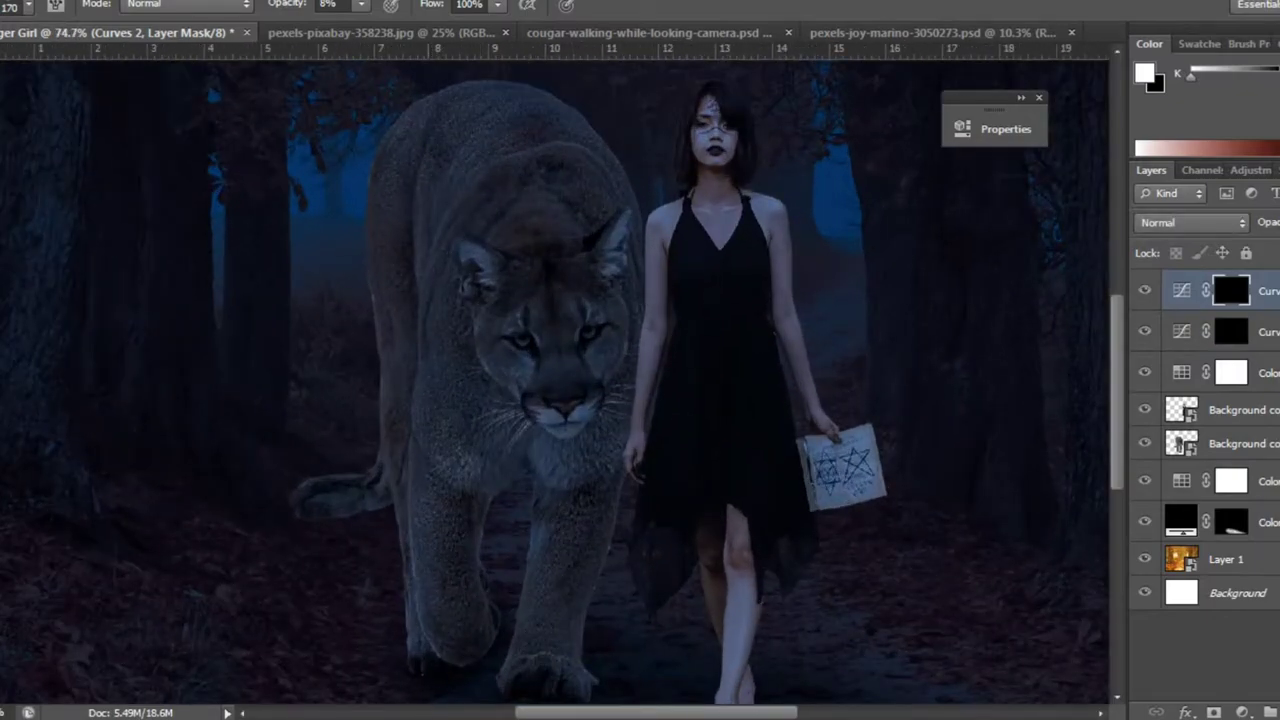
{"action": "left_click", "coordinate": [1240, 331]}
{"action": "left_click", "coordinate": [1240, 290]}
Rename the two curve layers Highlight and Shadows.
{"action": "left_click", "coordinate": [1181, 290]}
{"action": "type", "text": "Da"}
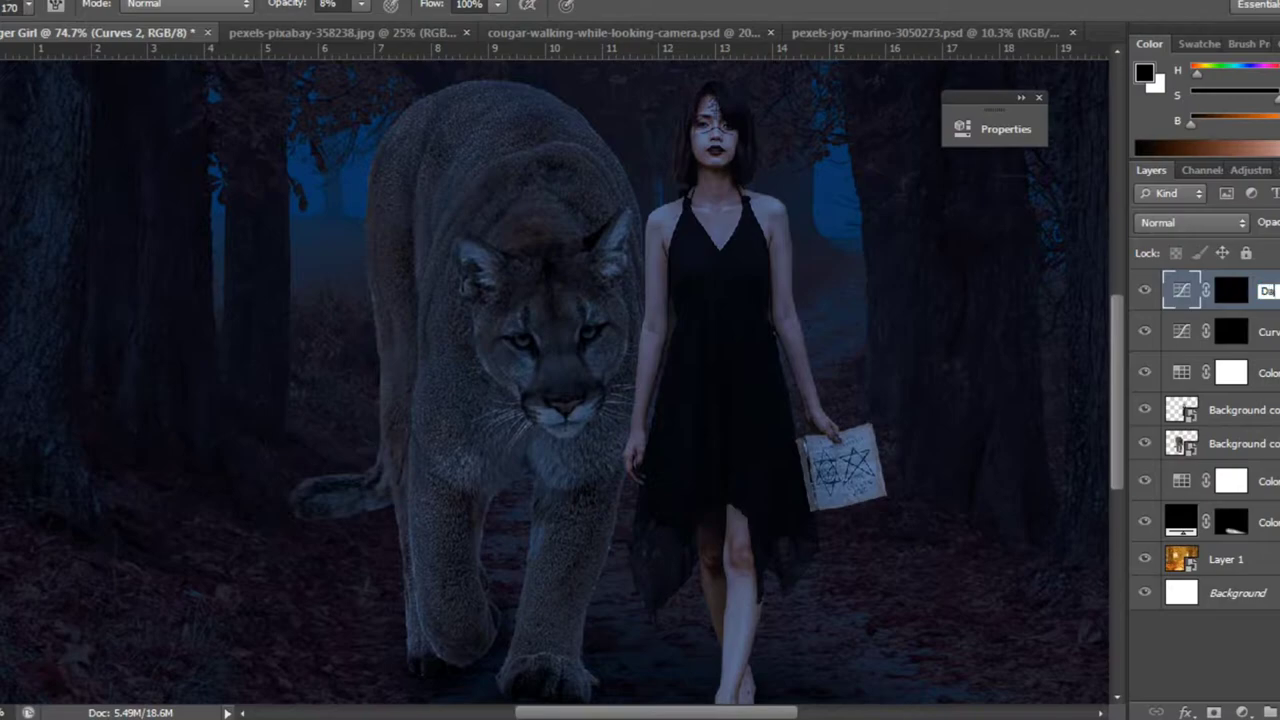
{"action": "type", "text": "rk"}
{"action": "key", "text": "Tab"}
{"action": "type", "text": "High"}
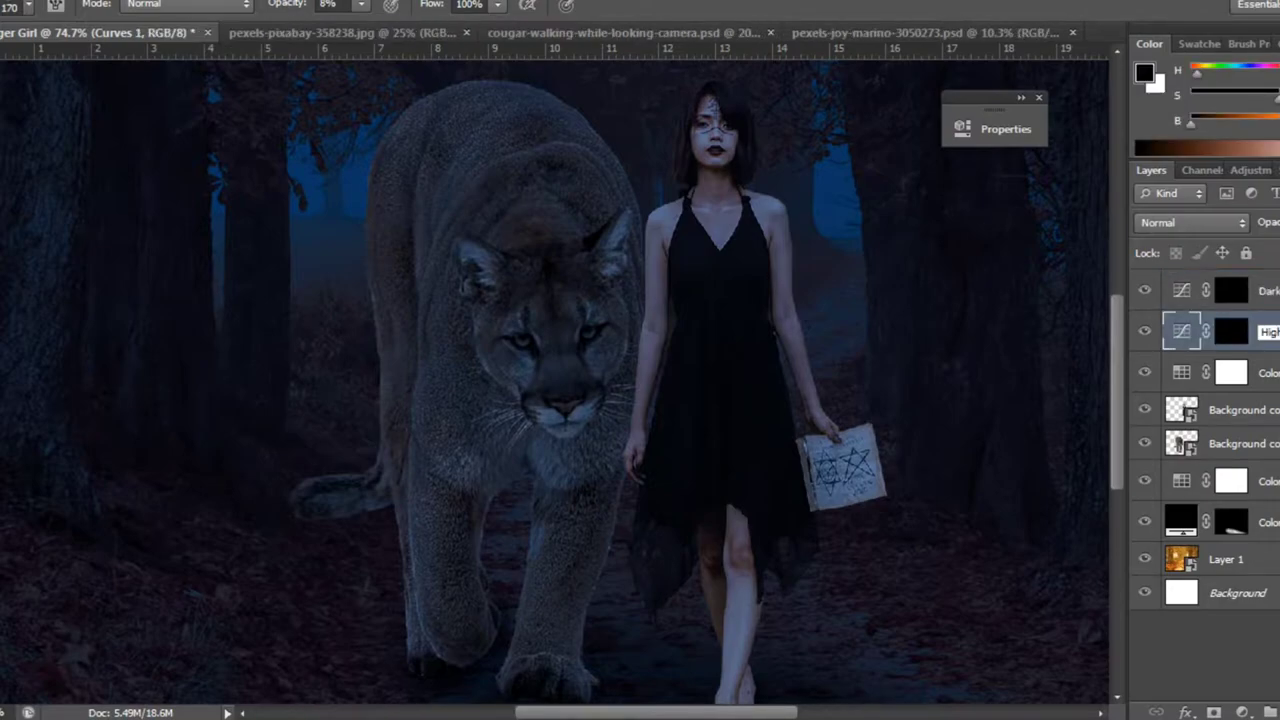
{"action": "key", "text": "Return"}
{"action": "double_click", "coordinate": [1260, 304]}
{"action": "key", "text": "Escape"}
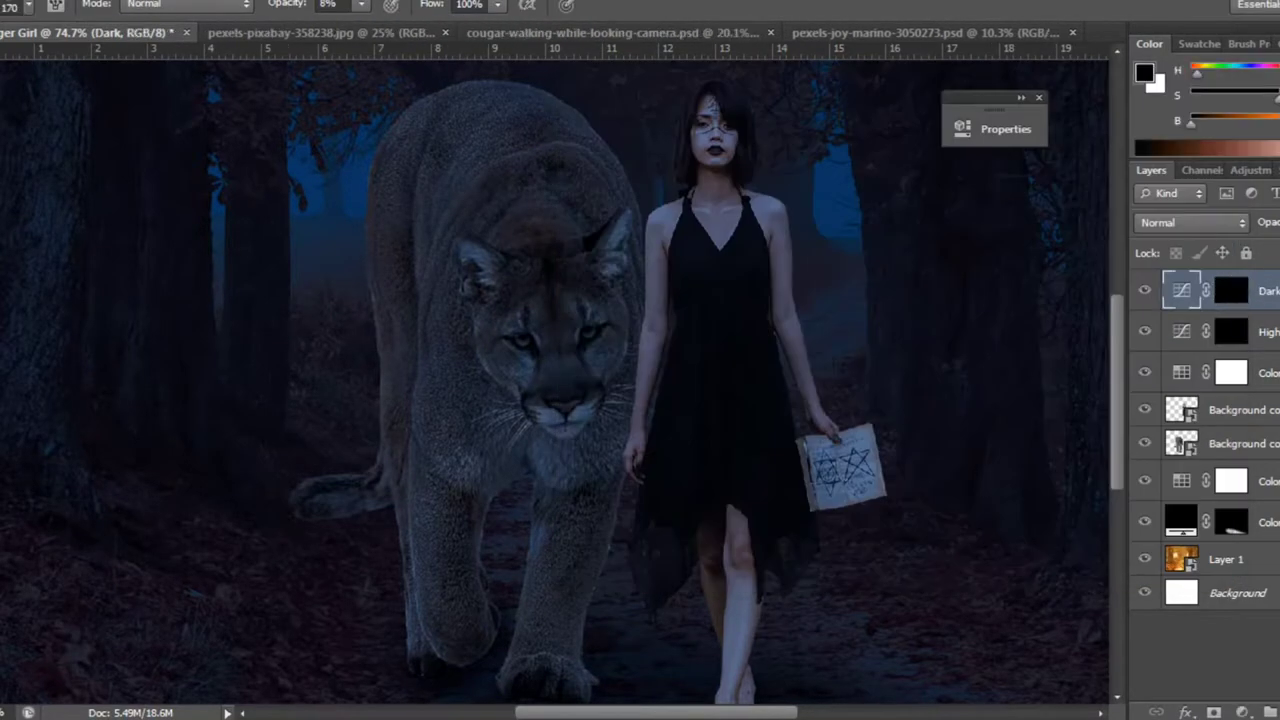
{"action": "type", "text": "Shadows"}
{"action": "key", "text": "Return"}
{"action": "left_click", "coordinate": [1231, 290]}
Paint white on the Highlight mask to brighten the cougar.
{"action": "left_click_drag", "start_coordinate": [600, 400], "coordinate": [465, 330]}
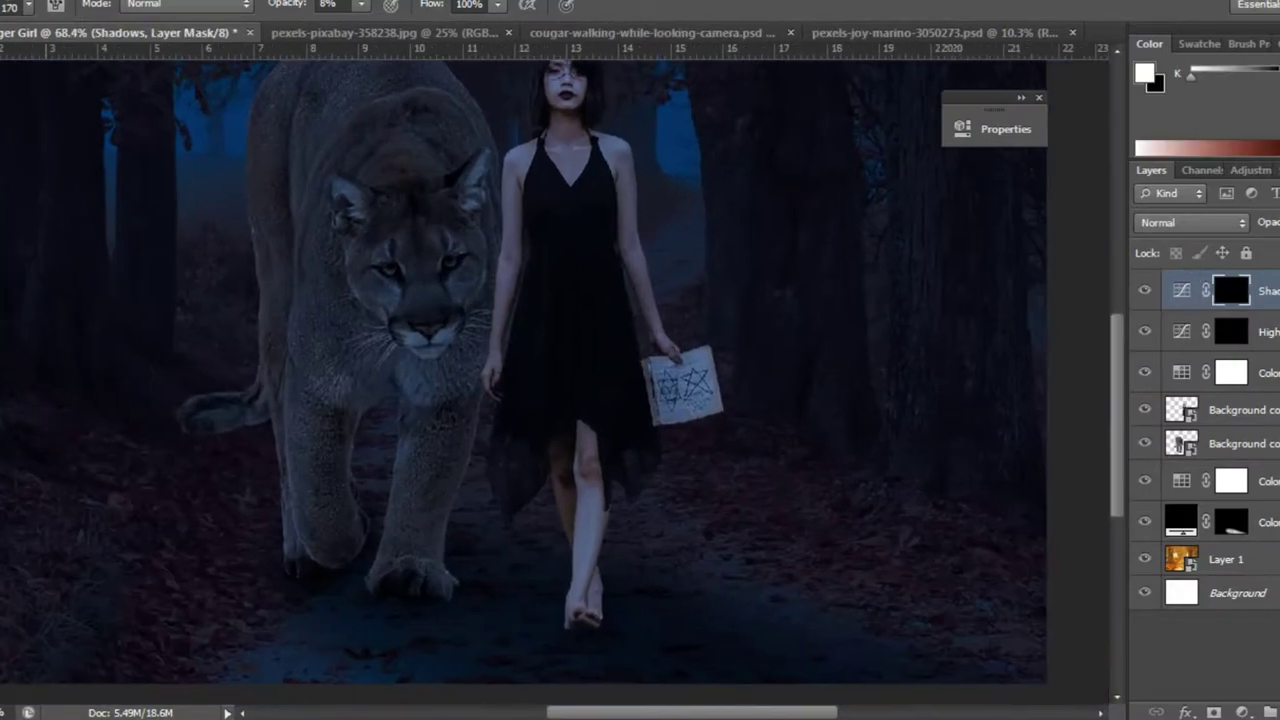
{"action": "left_click", "coordinate": [28, 6]}
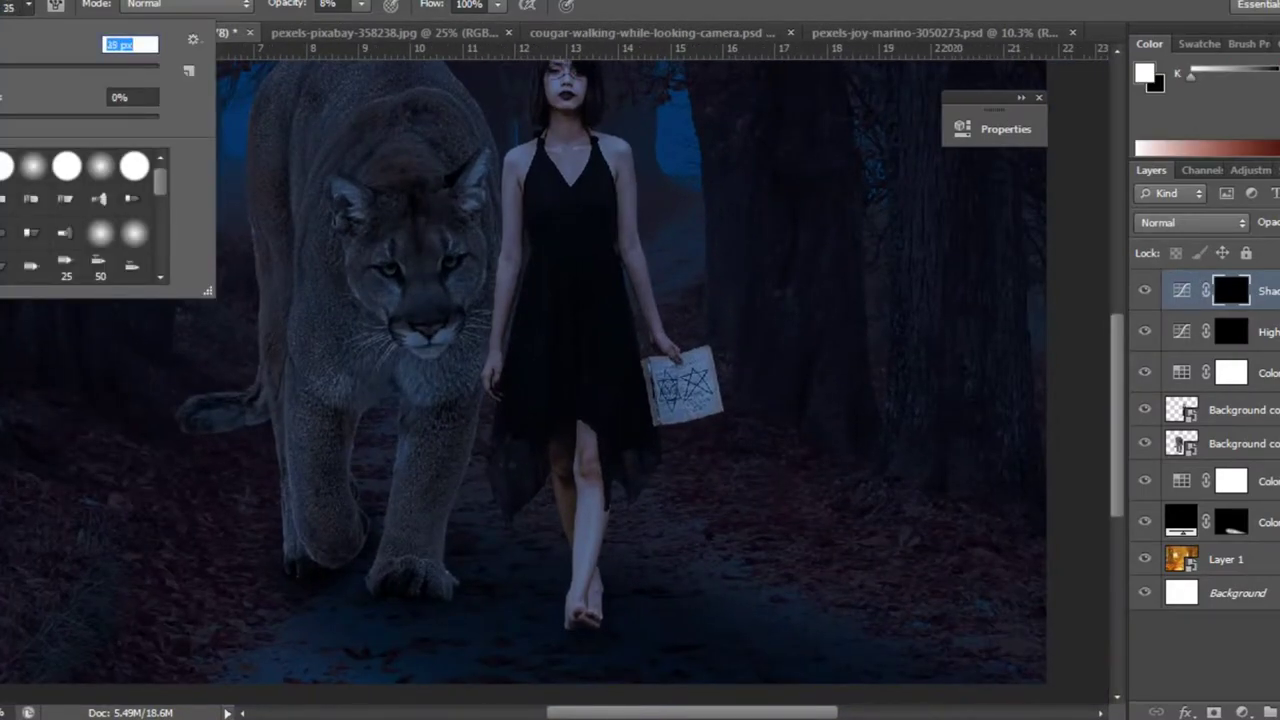
{"action": "key", "text": "Return"}
{"action": "scroll", "coordinate": [625, 171], "scroll_direction": "up", "scroll_amount": 5}
{"action": "scroll", "coordinate": [375, 690], "scroll_direction": "down", "scroll_amount": 3}
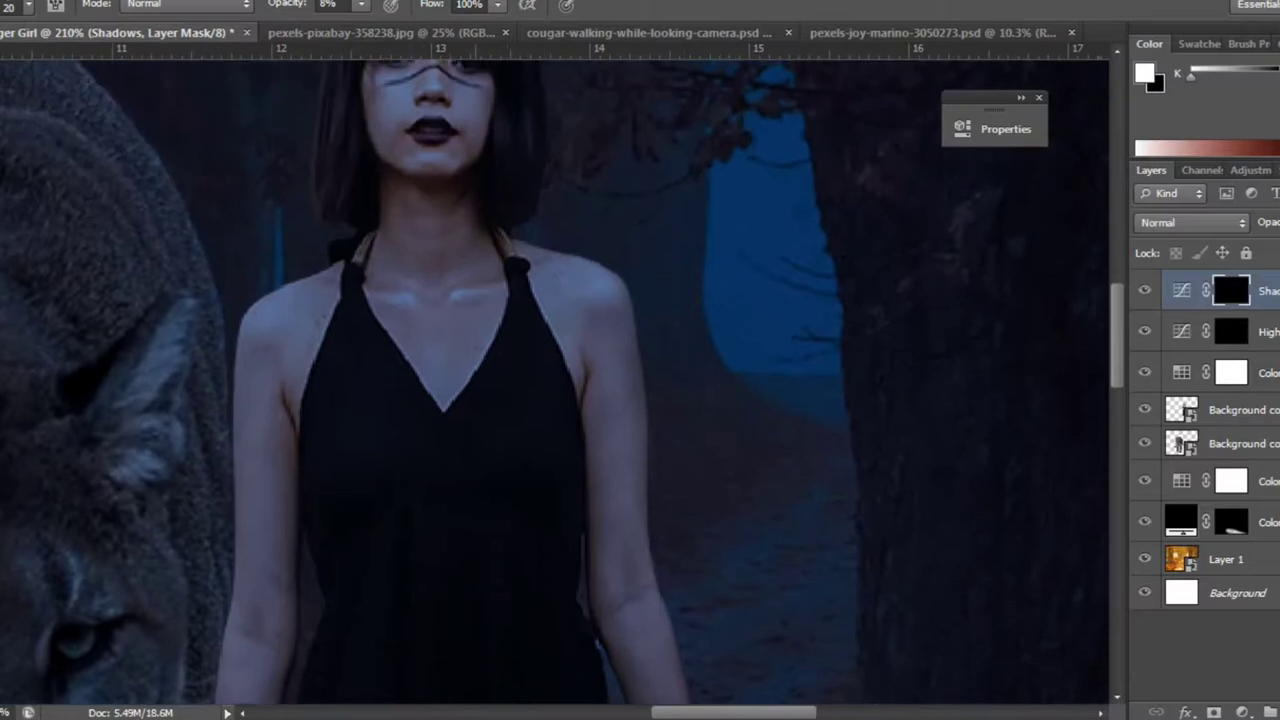
{"action": "scroll", "coordinate": [375, 690], "scroll_direction": "down", "scroll_amount": 3}
{"action": "left_click", "coordinate": [1231, 331]}
{"action": "left_click_drag", "start_coordinate": [400, 400], "coordinate": [820, 360]}
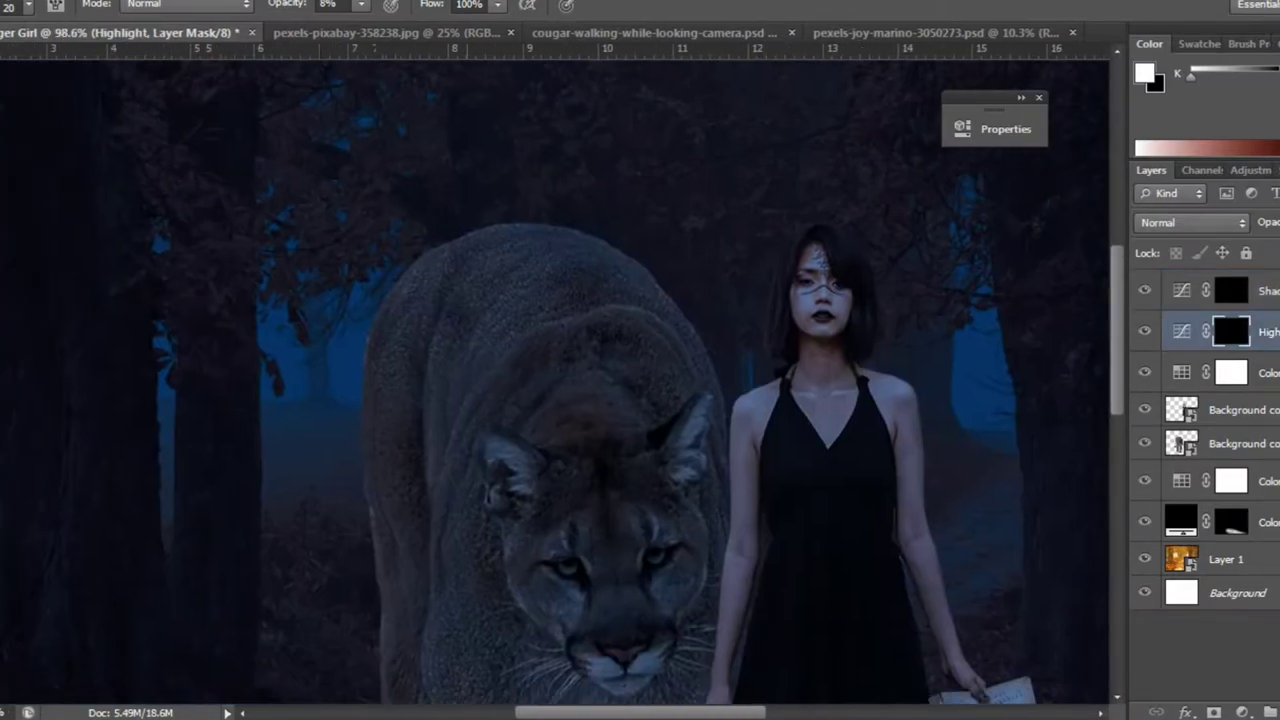
{"action": "left_click", "coordinate": [28, 6]}
{"action": "left_click_drag", "start_coordinate": [440, 290], "coordinate": [500, 650]}
Test a stroke on the Shadows mask, then brighten more of the cougar on Highlight.
{"action": "left_click", "coordinate": [1231, 290]}
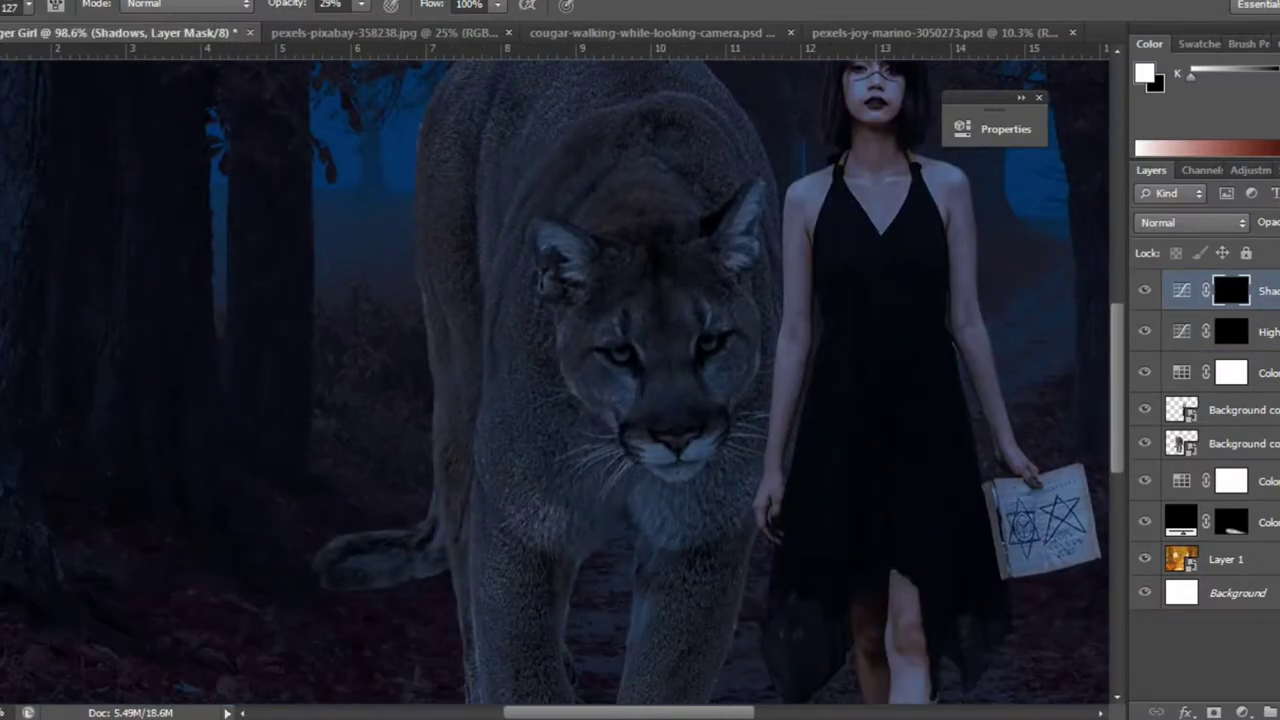
{"action": "left_click", "coordinate": [28, 6]}
{"action": "mouse_move", "coordinate": [600, 500]}
{"action": "left_mouse_down"}
{"action": "mouse_move", "coordinate": [635, 310]}
{"action": "mouse_move", "coordinate": [608, 440]}
{"action": "left_mouse_up"}
{"action": "key", "text": "Return"}
{"action": "key", "text": "2"}
{"action": "key", "text": "2"}
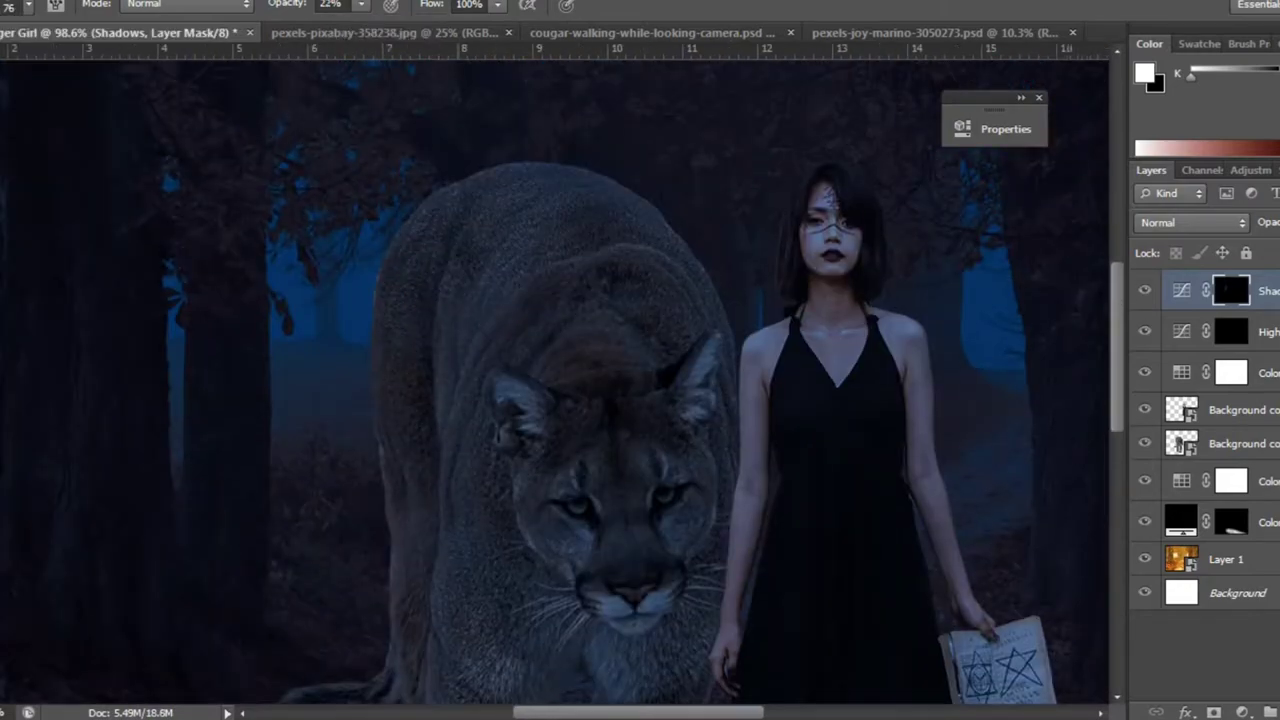
{"action": "left_click", "coordinate": [1231, 331]}
{"action": "left_click_drag", "start_coordinate": [440, 230], "coordinate": [420, 540]}
{"action": "left_click_drag", "start_coordinate": [420, 300], "coordinate": [520, 330]}
With a 182 px brush at up to 79% opacity, brighten the left trees, lower-left ground and cougar's body.
{"action": "key", "text": "ctrl+0"}
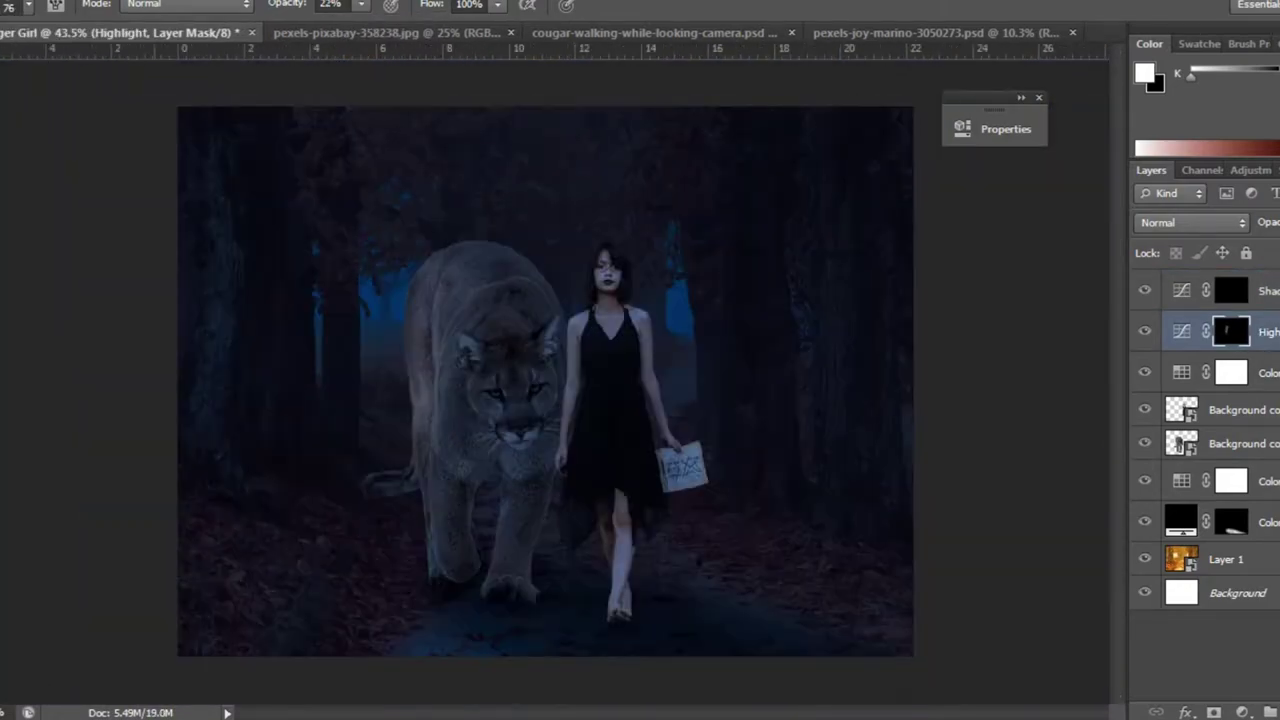
{"action": "left_click", "coordinate": [28, 6]}
{"action": "key", "text": "Return"}
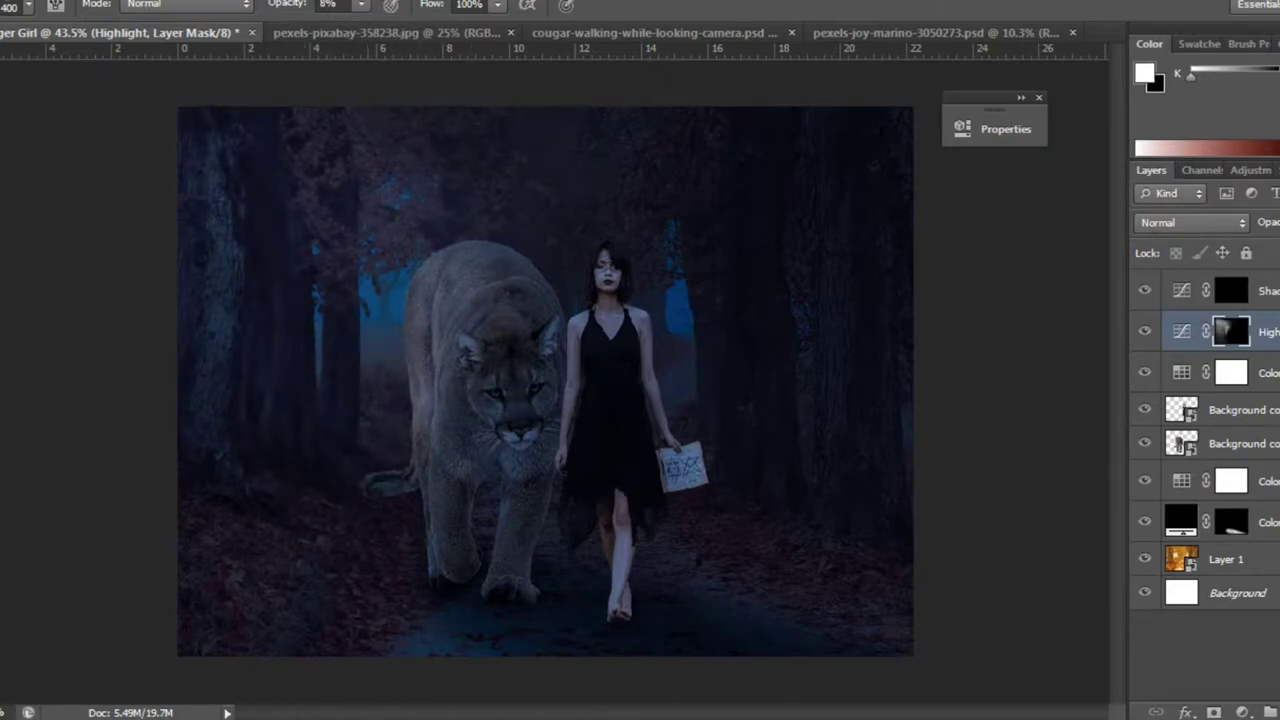
{"action": "left_click_drag", "start_coordinate": [361, 26], "coordinate": [380, 26]}
{"action": "left_click_drag", "start_coordinate": [208, 300], "coordinate": [260, 630]}
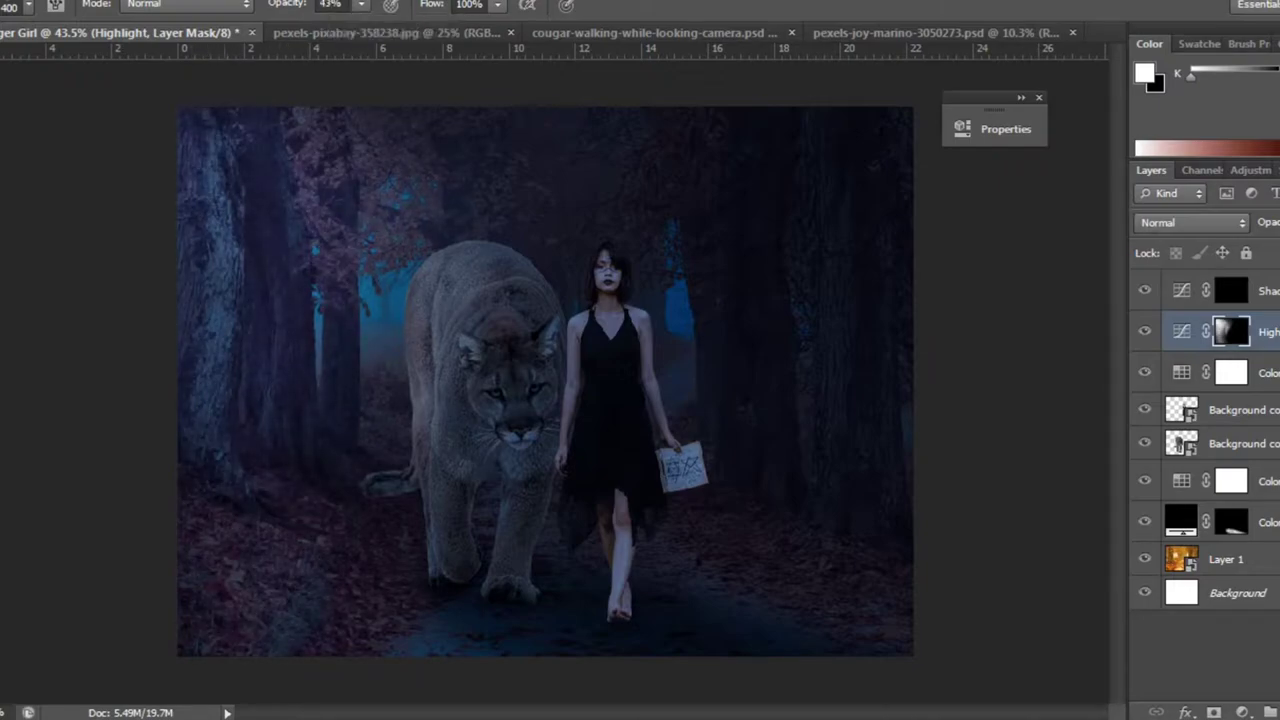
{"action": "left_click_drag", "start_coordinate": [205, 280], "coordinate": [230, 540]}
{"action": "mouse_move", "coordinate": [360, 4]}
{"action": "left_mouse_down"}
{"action": "mouse_move", "coordinate": [405, 26]}
{"action": "mouse_move", "coordinate": [302, 26]}
{"action": "left_mouse_up"}
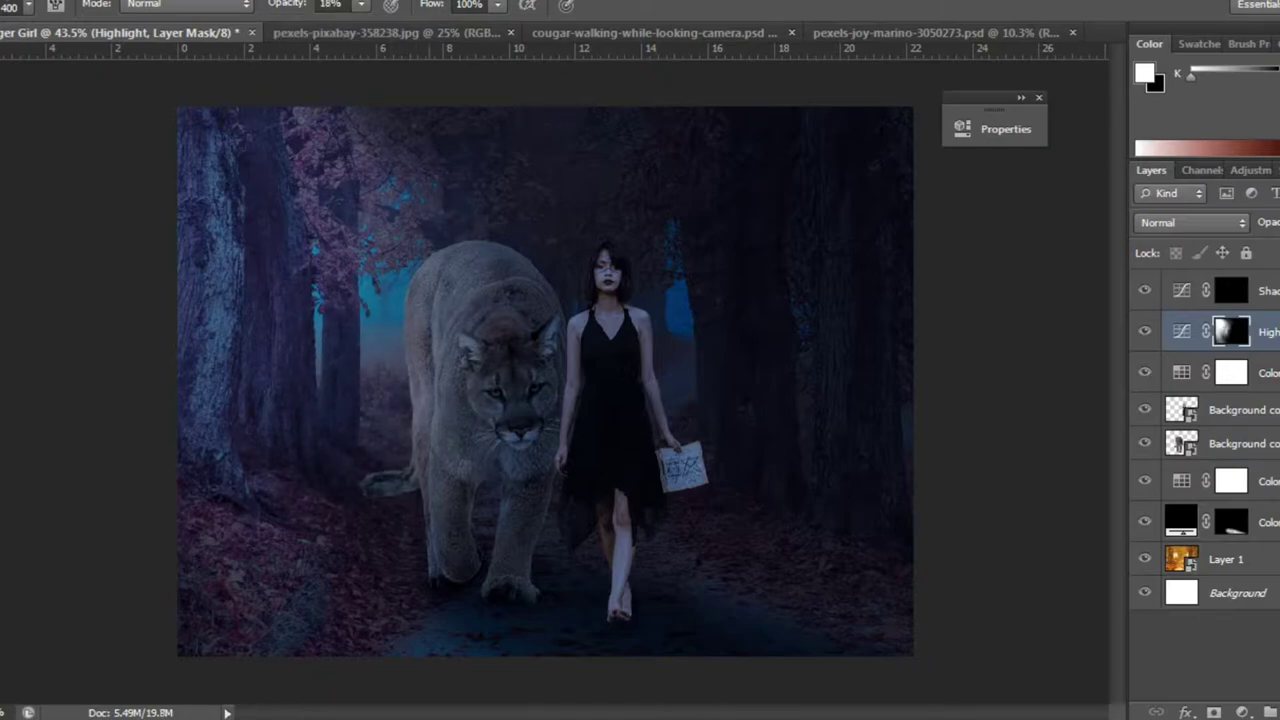
{"action": "left_click_drag", "start_coordinate": [405, 375], "coordinate": [450, 560]}
{"action": "key", "text": "ctrl+plus"}
{"action": "left_click", "coordinate": [28, 6]}
Show the selection around the cougar and shrink the brush to 80 px, painting white.
{"action": "key", "text": "Return"}
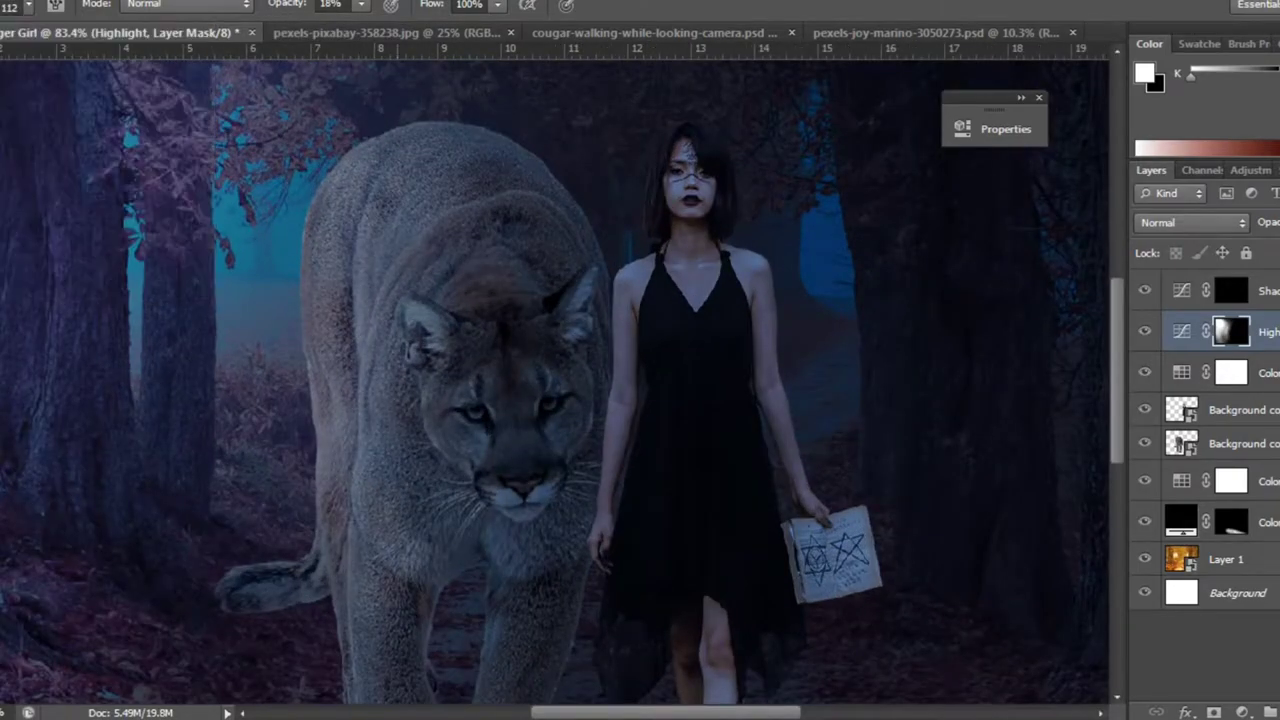
{"action": "scroll", "coordinate": [370, 550], "scroll_direction": "down", "scroll_amount": 3}
{"action": "key", "text": "ctrl+h"}
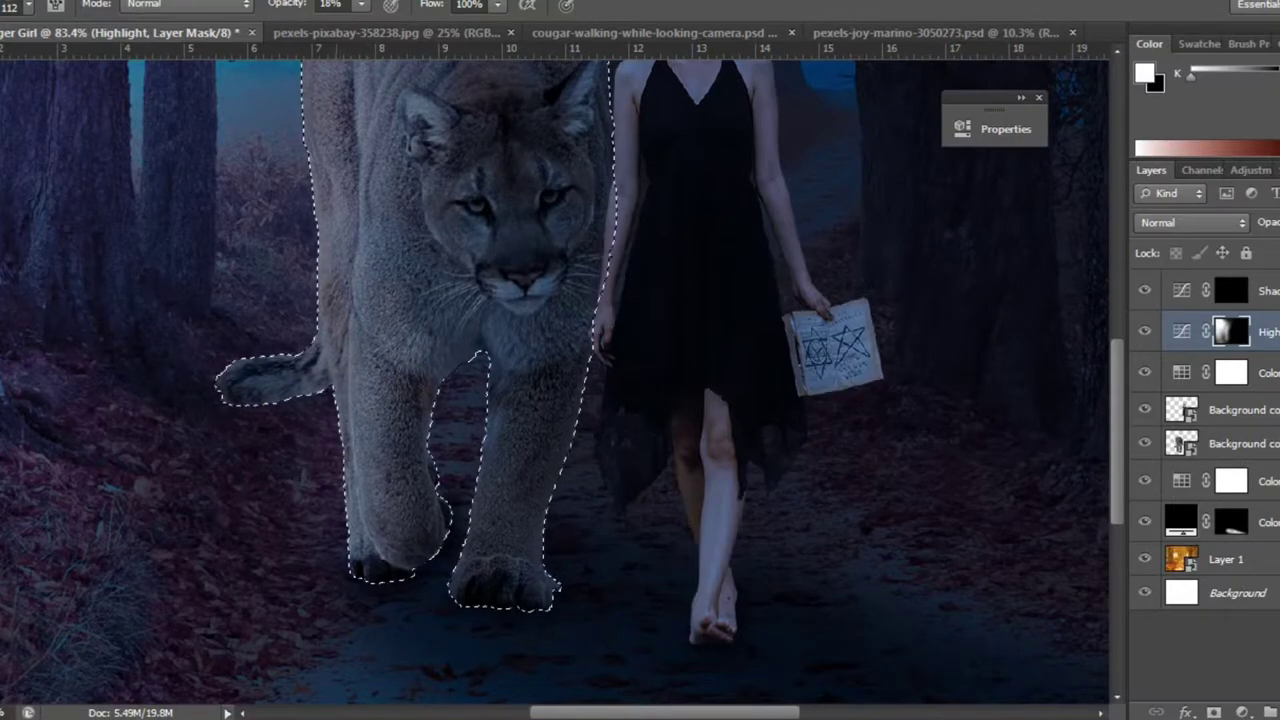
{"action": "scroll", "coordinate": [550, 380], "scroll_direction": "up", "scroll_amount": 2}
{"action": "scroll", "coordinate": [550, 380], "scroll_direction": "up", "scroll_amount": 1}
{"action": "scroll", "coordinate": [550, 380], "scroll_direction": "down", "scroll_amount": 2}
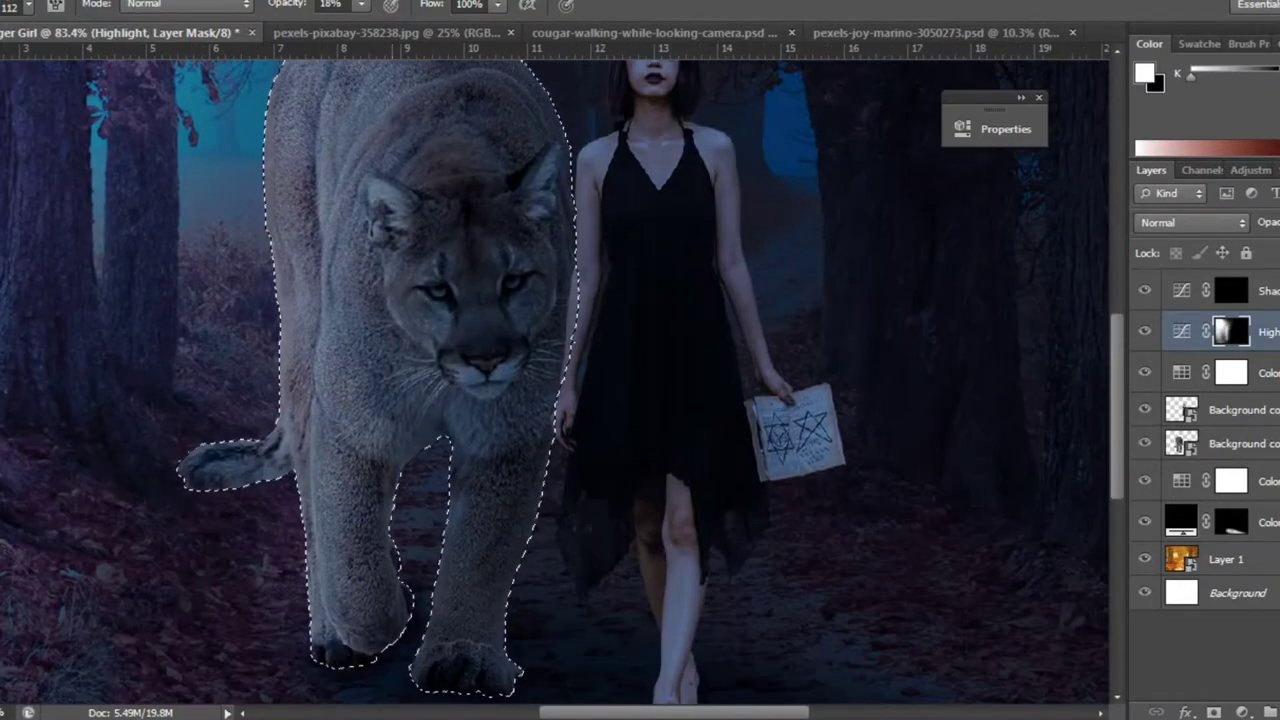
{"action": "key", "text": "bracketleft"}
{"action": "key", "text": "bracketleft"}
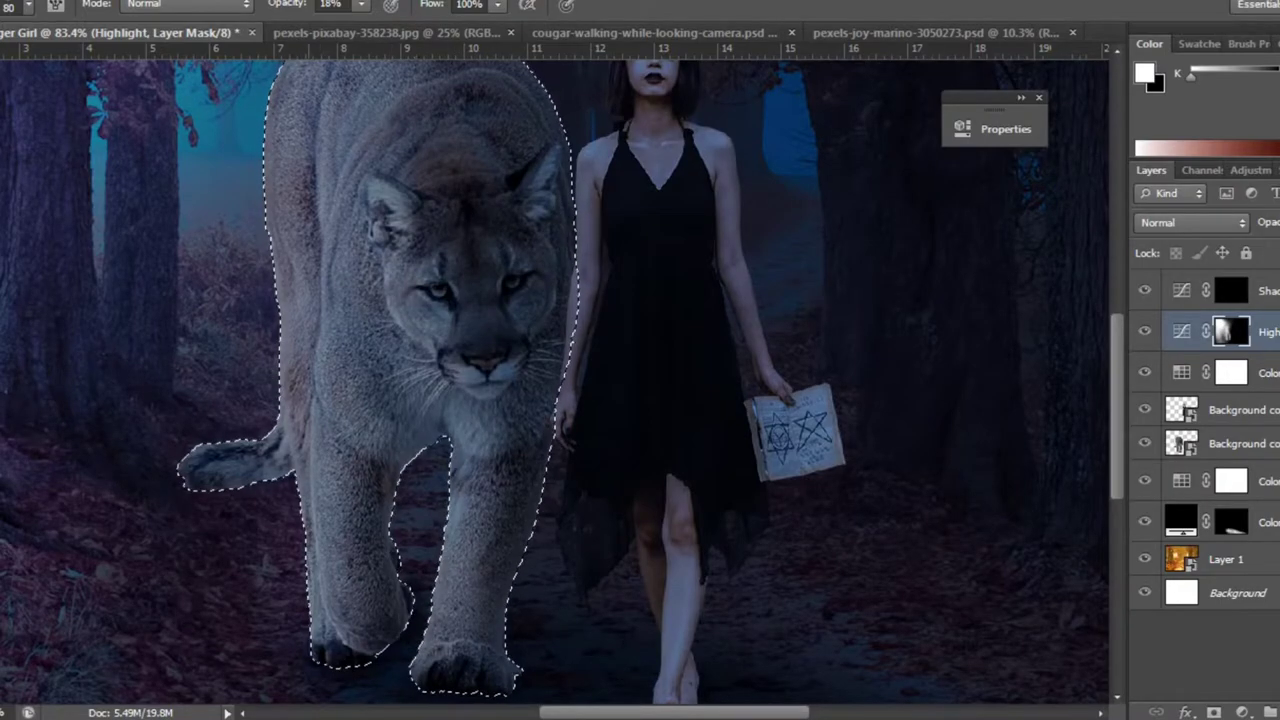
{"action": "key", "text": "x"}
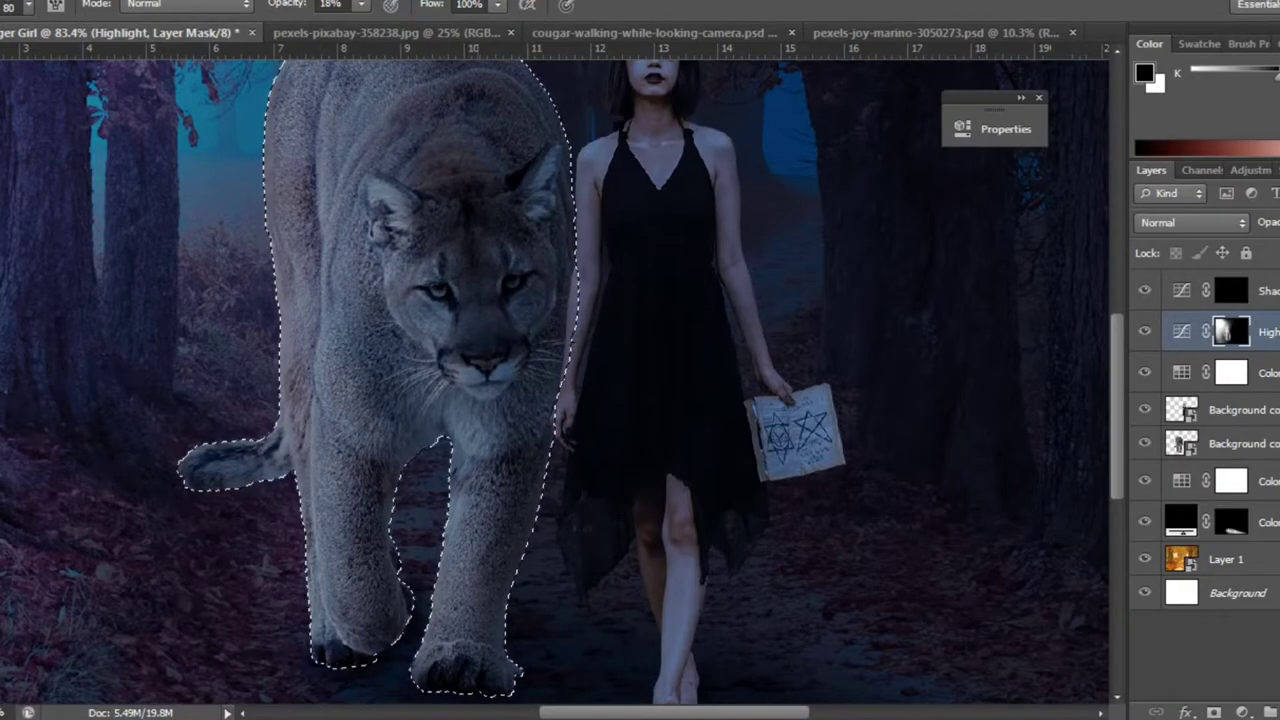
{"action": "scroll", "coordinate": [550, 380], "scroll_direction": "up", "scroll_amount": 3}
{"action": "key", "text": "x"}
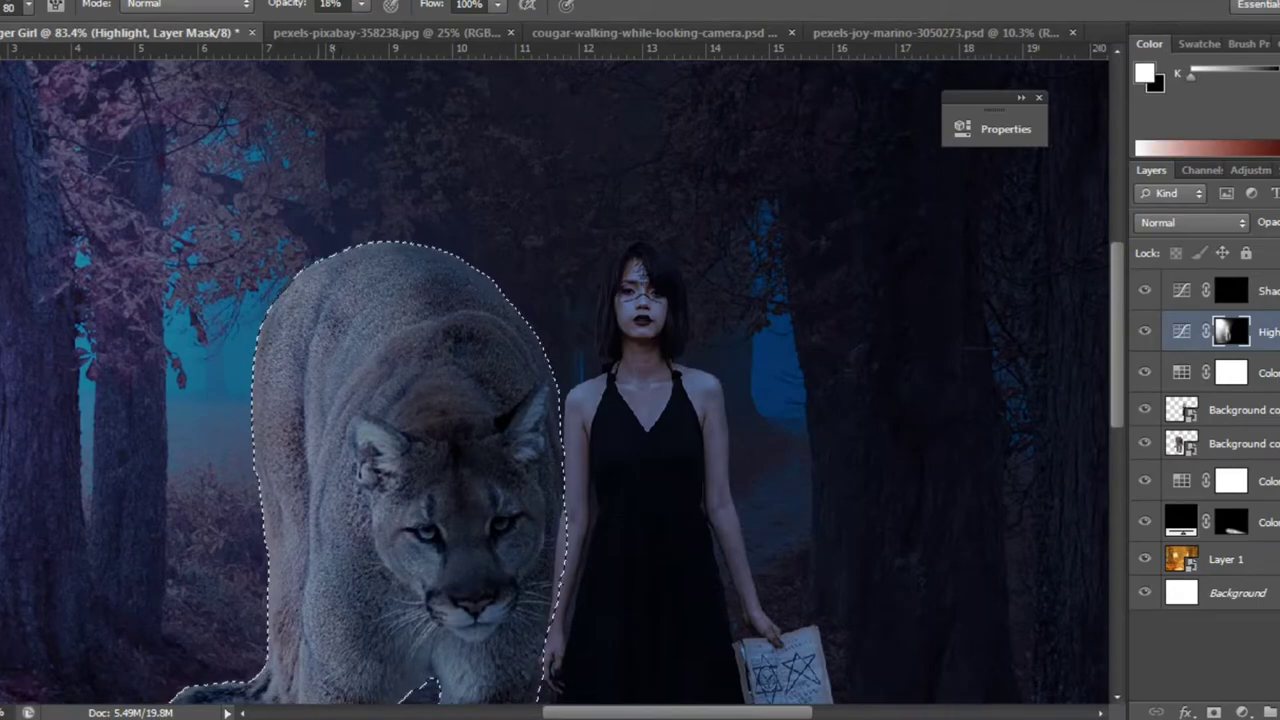
{"action": "scroll", "coordinate": [550, 380], "scroll_direction": "down", "scroll_amount": 3}
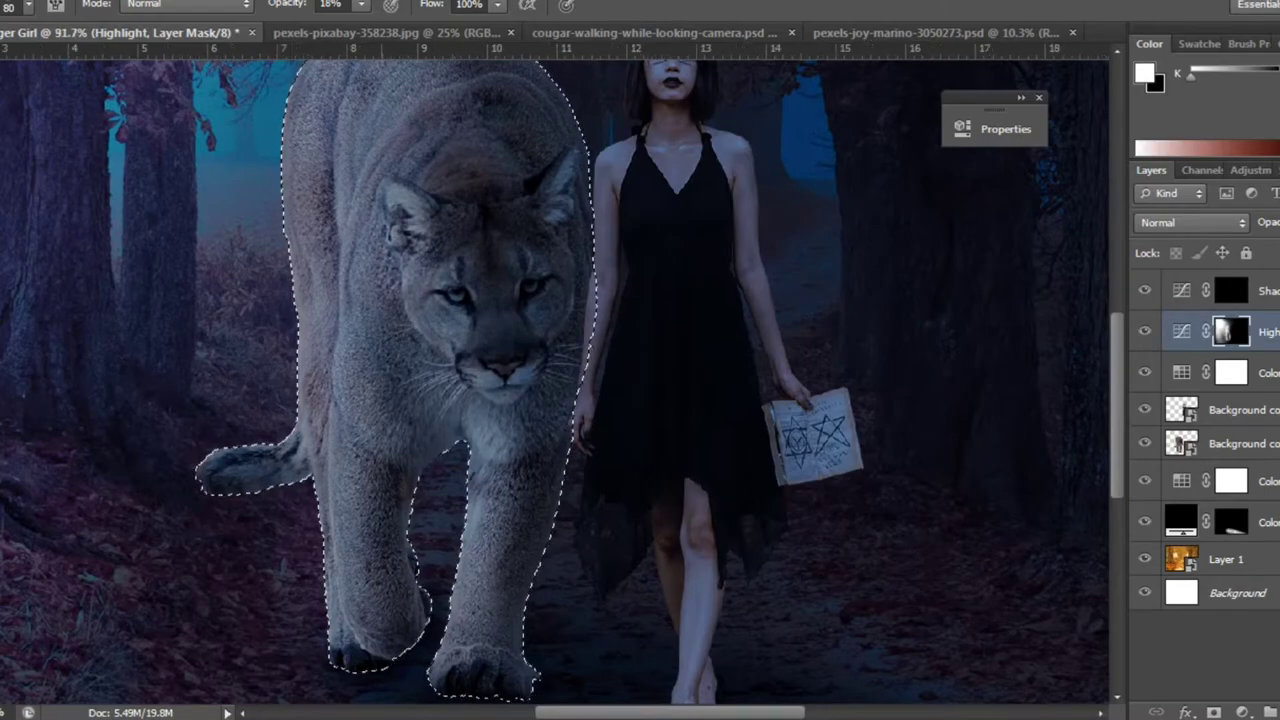
With a 31 px soft brush at 61% opacity, brighten the cougar's ear, face, nose and forehead.
{"action": "key", "text": "ctrl+plus"}
{"action": "key", "text": "ctrl+plus"}
{"action": "key", "text": "Return"}
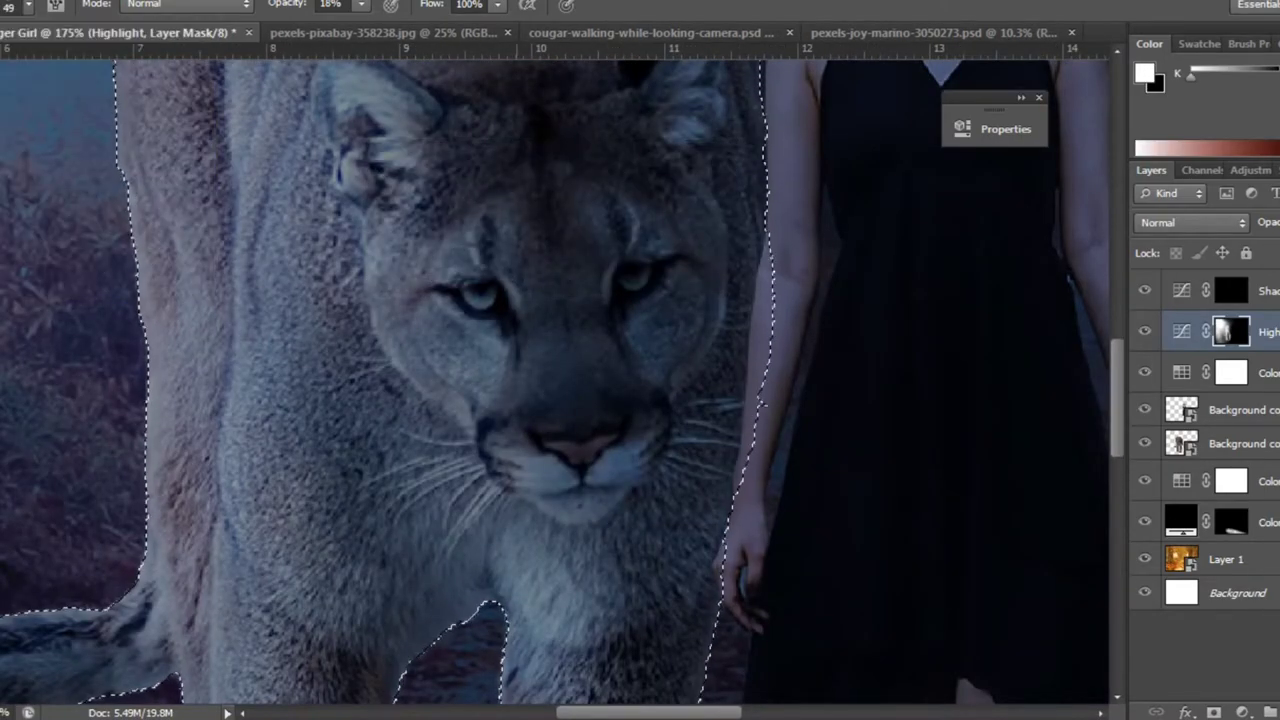
{"action": "key", "text": "x"}
{"action": "left_click", "coordinate": [12, 5]}
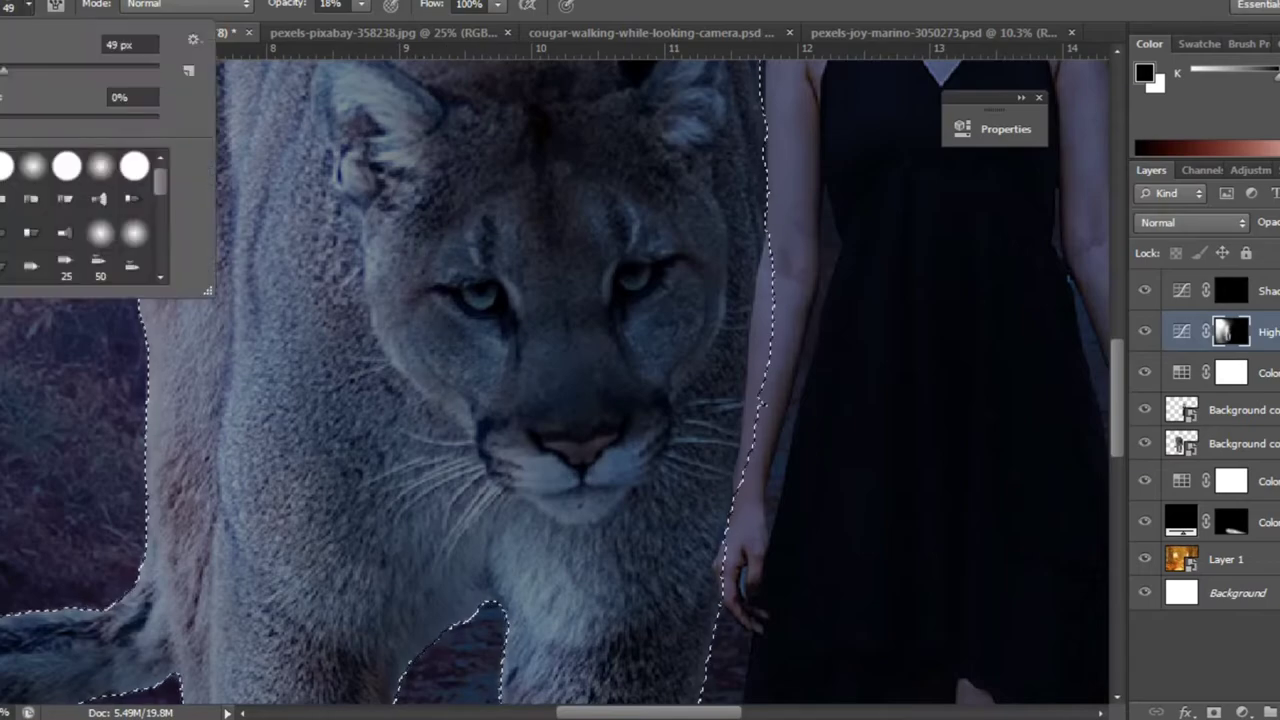
{"action": "key", "text": "Return"}
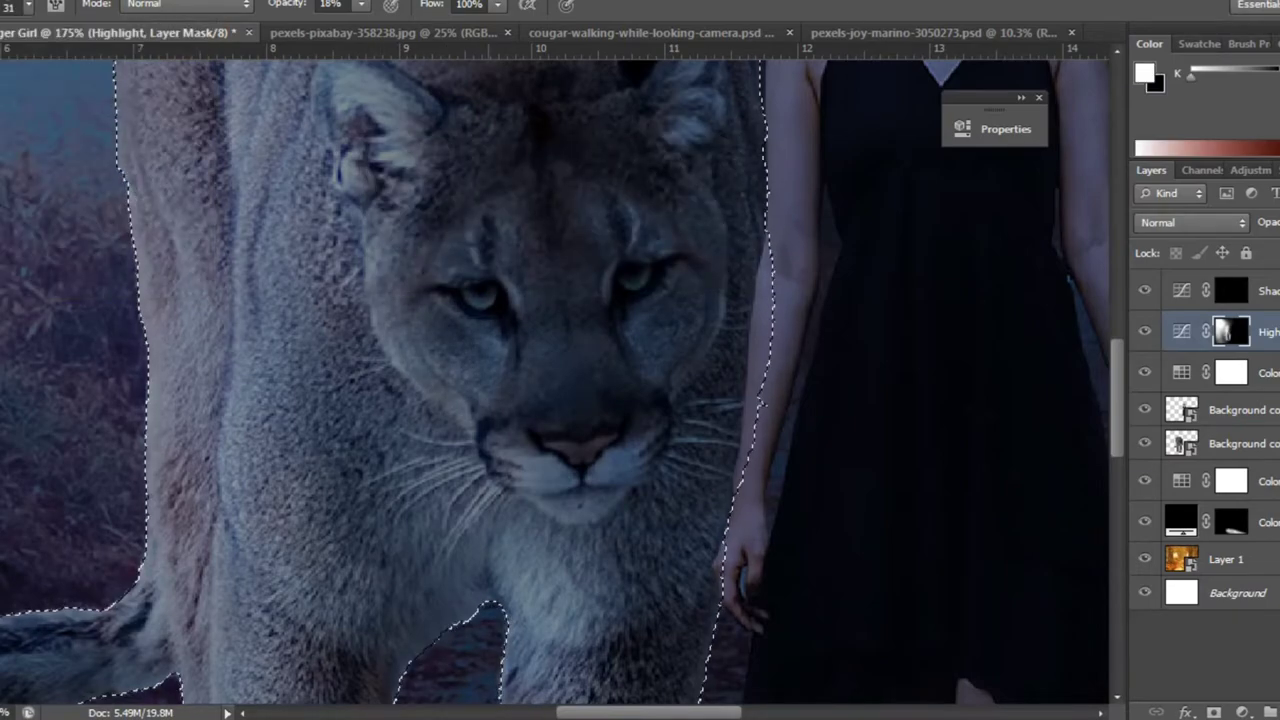
{"action": "scroll", "coordinate": [555, 380], "scroll_direction": "up", "scroll_amount": 3}
{"action": "key", "text": "6"}
{"action": "key", "text": "1"}
{"action": "mouse_move", "coordinate": [360, 300]}
{"action": "left_mouse_down"}
{"action": "mouse_move", "coordinate": [400, 405]}
{"action": "mouse_move", "coordinate": [520, 610]}
{"action": "left_mouse_up"}
{"action": "mouse_move", "coordinate": [440, 245]}
{"action": "left_mouse_down"}
{"action": "mouse_move", "coordinate": [395, 200]}
{"action": "mouse_move", "coordinate": [520, 290]}
{"action": "left_mouse_up"}
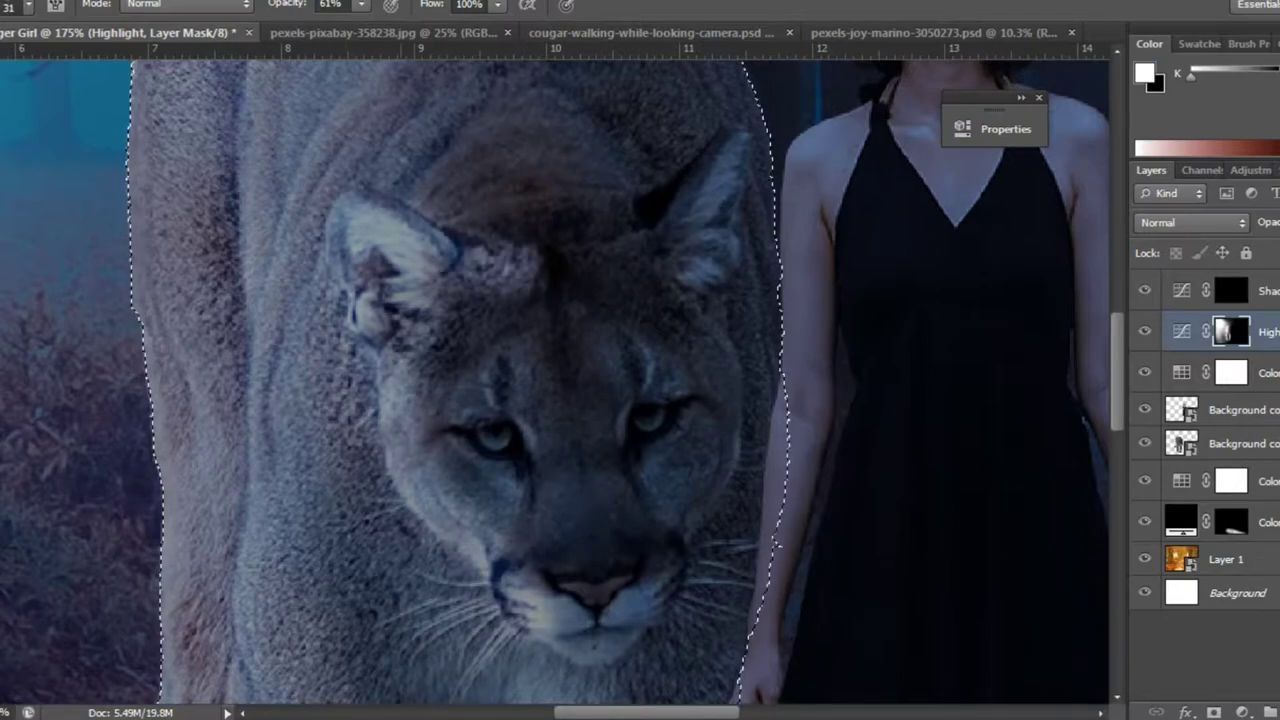
At 21% opacity, brighten the cougar's nose bridge and muzzle.
{"action": "scroll", "coordinate": [500, 400], "scroll_direction": "down", "scroll_amount": 5}
{"action": "scroll", "coordinate": [500, 400], "scroll_direction": "up", "scroll_amount": 5}
{"action": "key", "text": "x"}
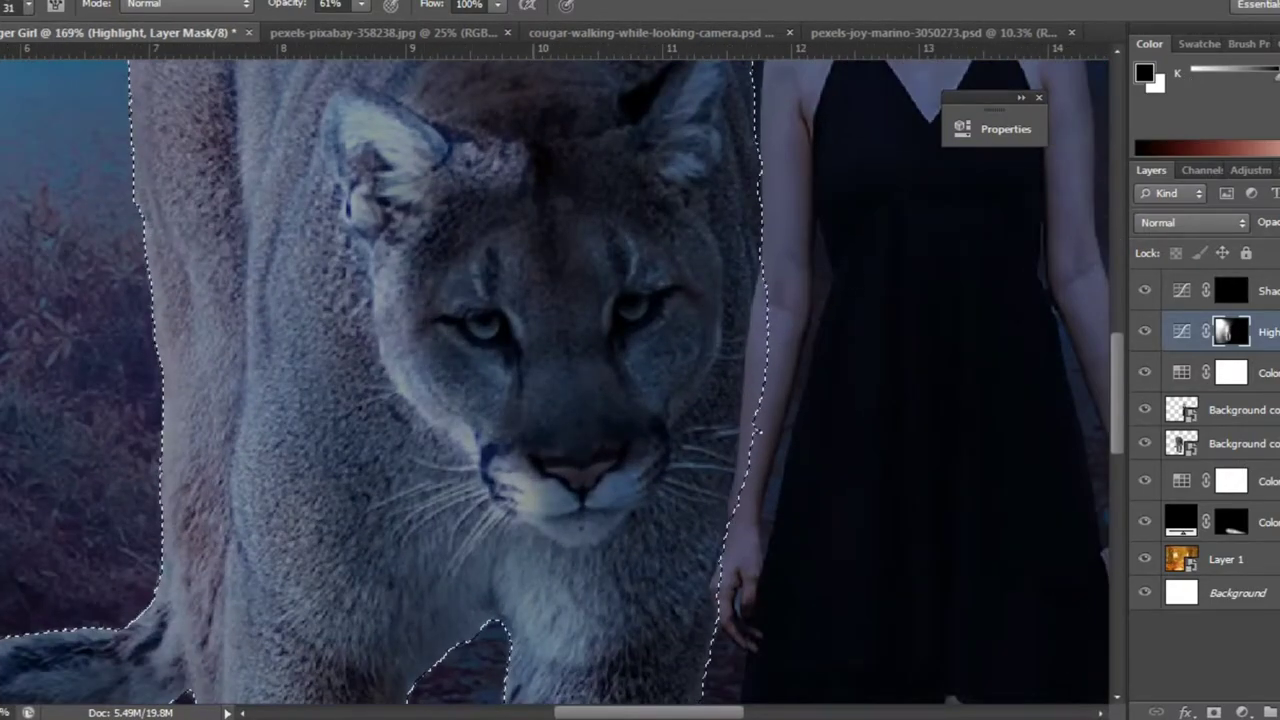
{"action": "key", "text": "2"}
{"action": "key", "text": "1"}
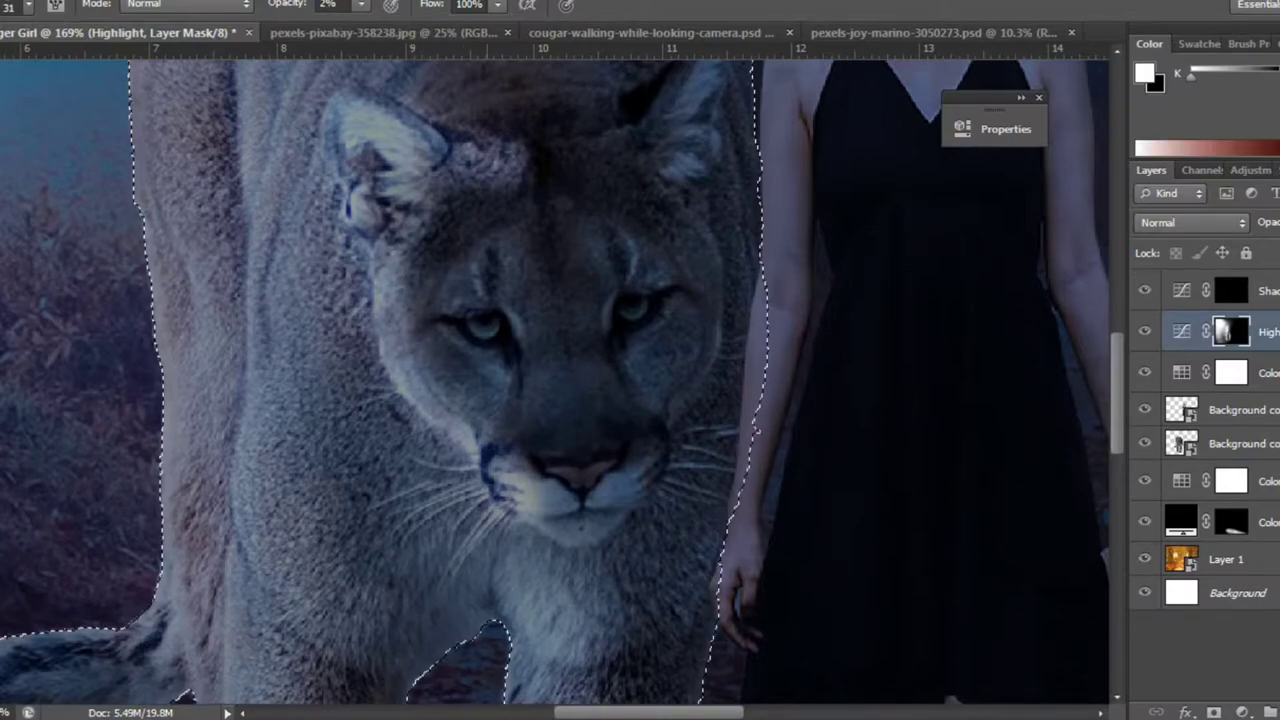
{"action": "scroll", "coordinate": [528, 420], "scroll_direction": "up", "scroll_amount": 3}
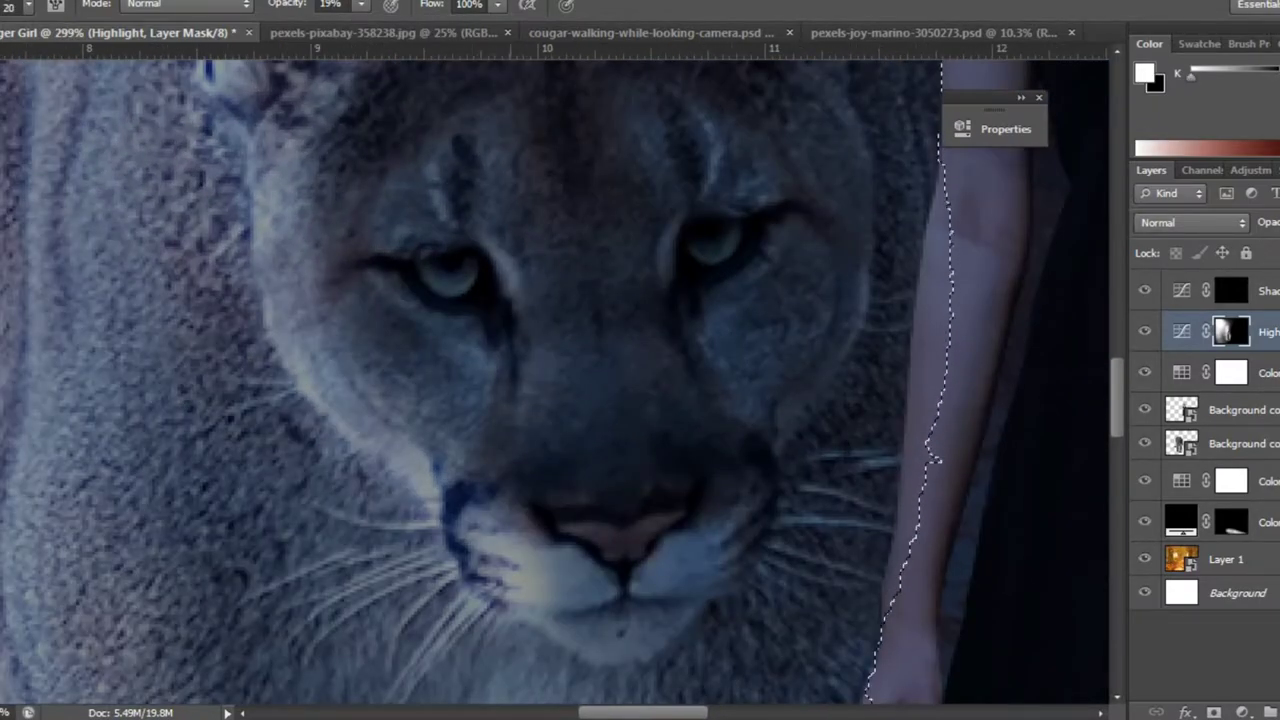
{"action": "left_click_drag", "start_coordinate": [543, 340], "coordinate": [590, 550]}
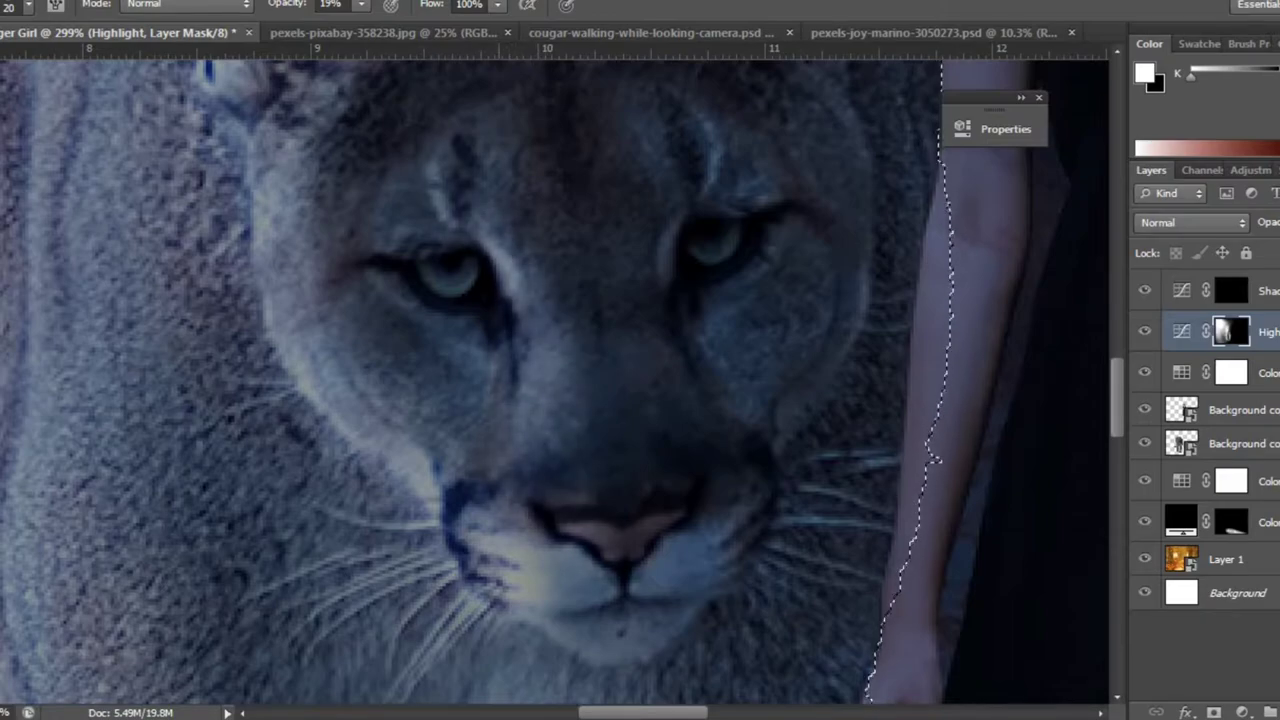
Adjust the brush opacity down to 10% and switch the paint colour to black.
{"action": "scroll", "coordinate": [715, 438], "scroll_direction": "down", "scroll_amount": 4}
{"action": "key", "text": "0"}
{"action": "key", "text": "6"}
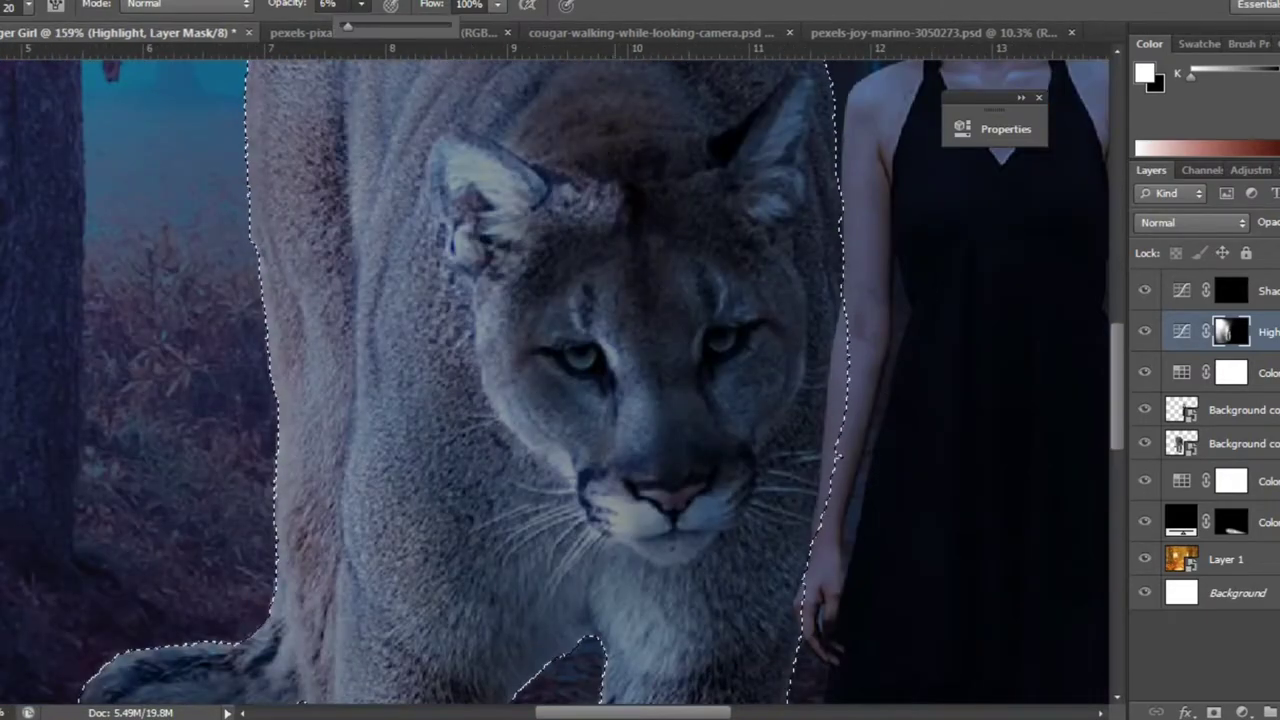
{"action": "key", "text": "Return"}
{"action": "scroll", "coordinate": [600, 400], "scroll_direction": "down", "scroll_amount": 3}
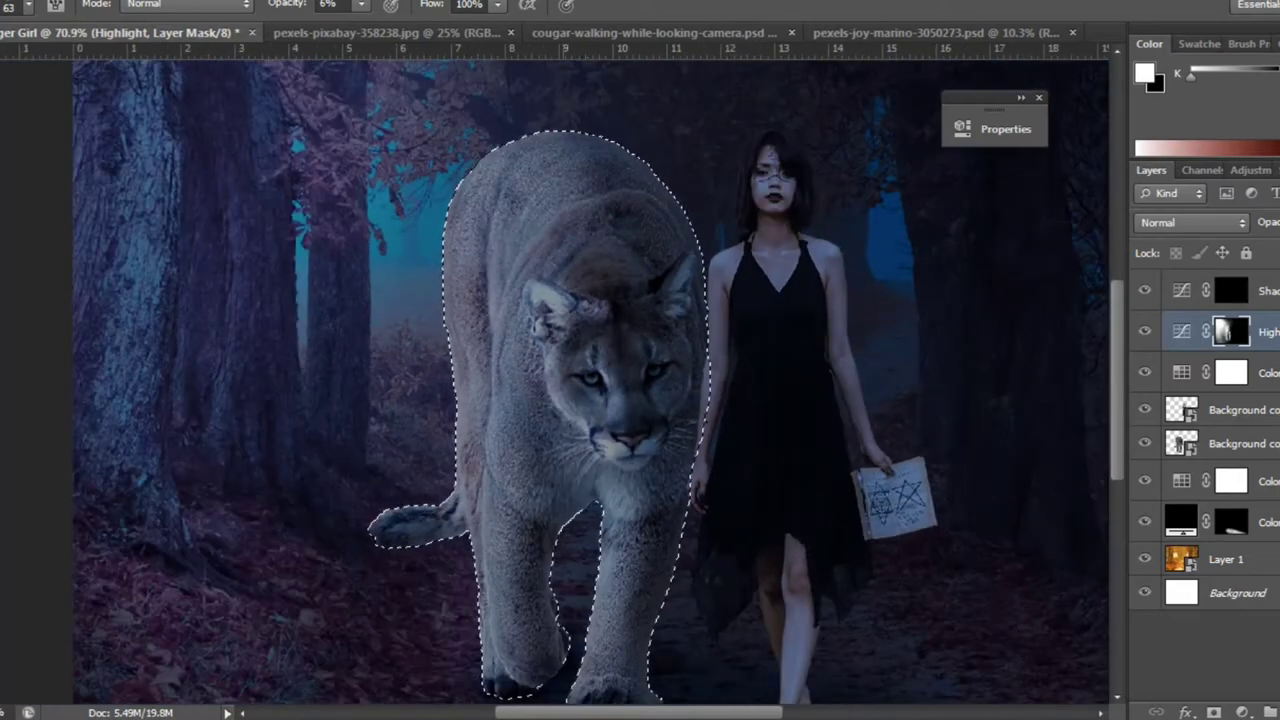
{"action": "scroll", "coordinate": [600, 400], "scroll_direction": "up", "scroll_amount": 1}
{"action": "left_click_drag", "start_coordinate": [361, 4], "coordinate": [377, 26]}
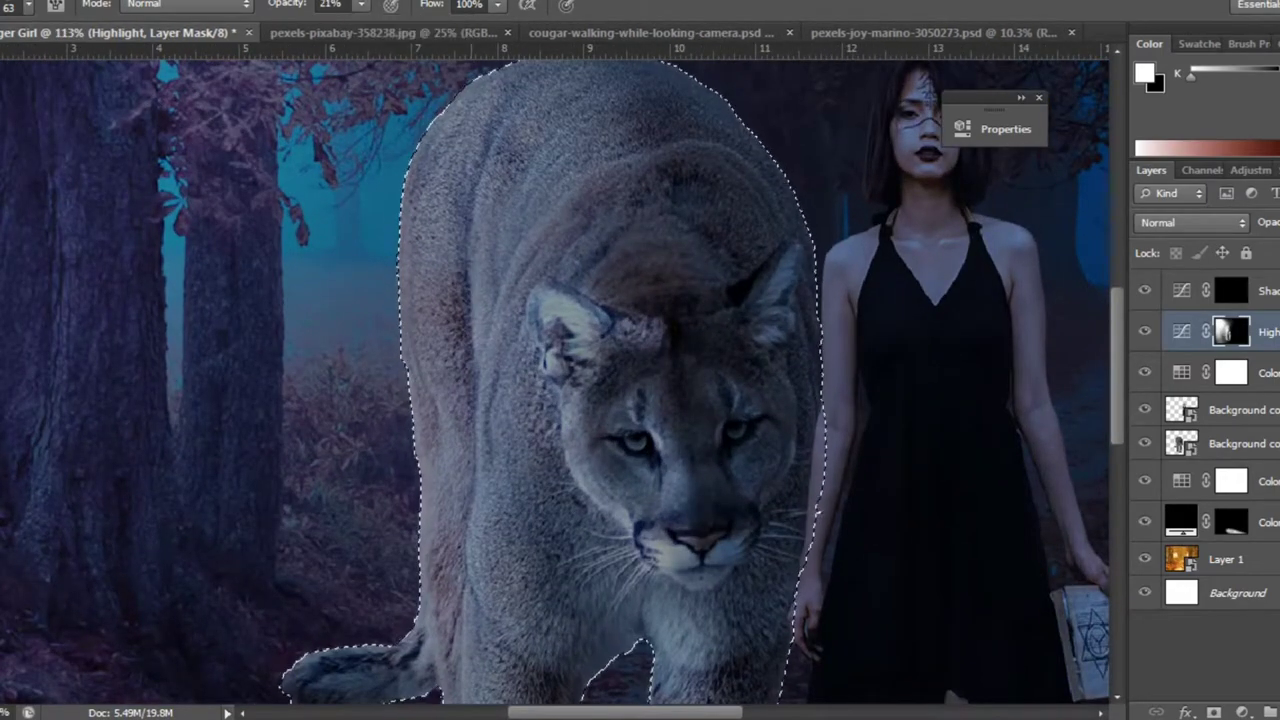
{"action": "key", "text": "1"}
{"action": "key", "text": "x"}
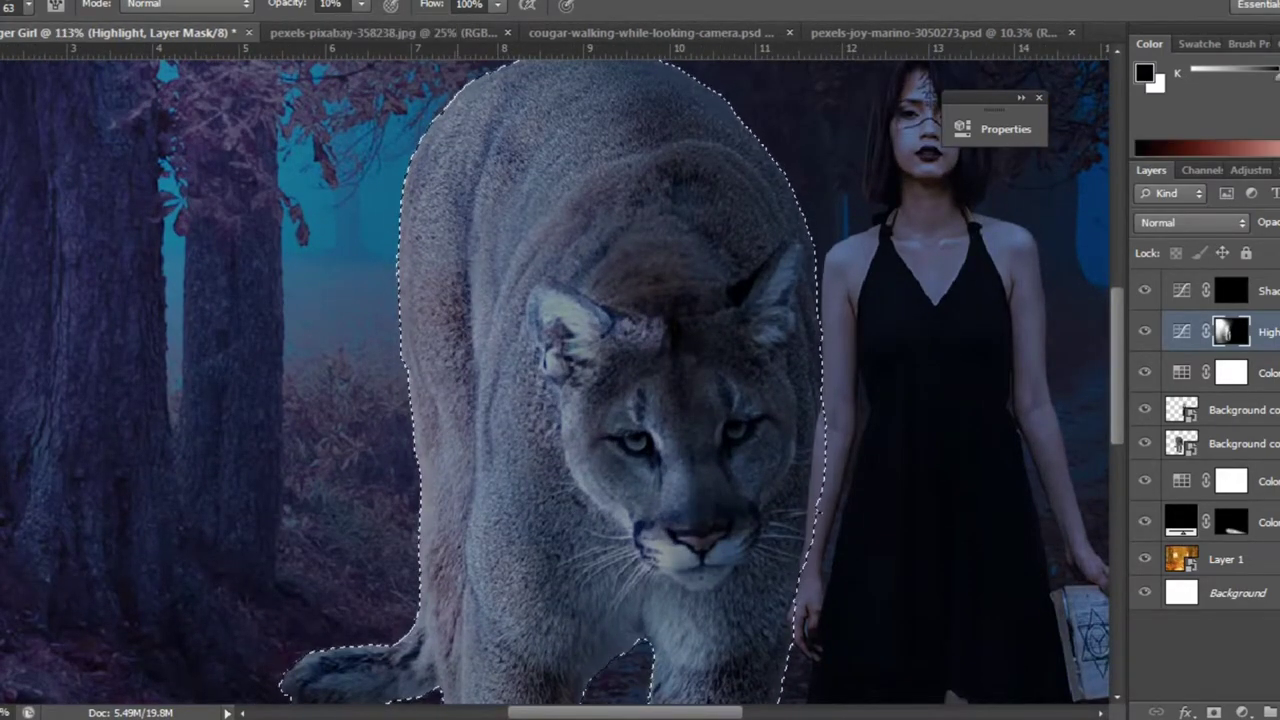
{"action": "scroll", "coordinate": [600, 400], "scroll_direction": "down", "scroll_amount": 3}
{"action": "scroll", "coordinate": [600, 400], "scroll_direction": "down", "scroll_amount": 5}
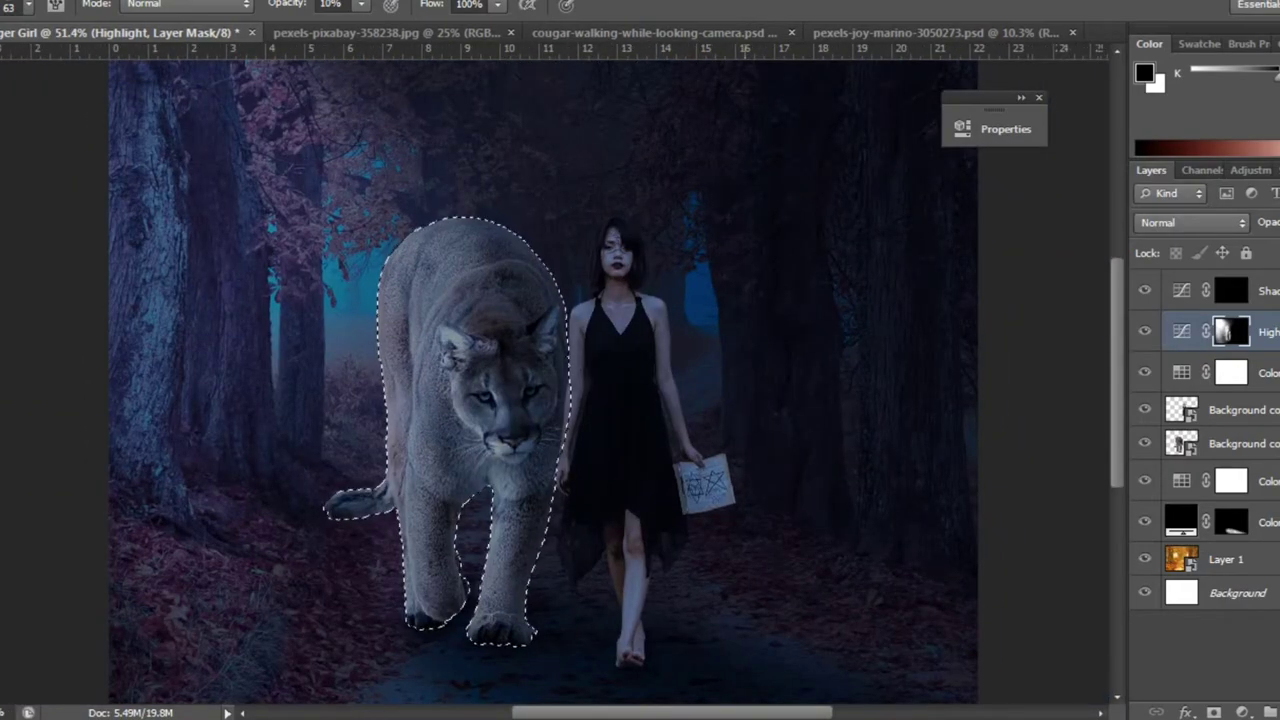
{"action": "scroll", "coordinate": [624, 246], "scroll_direction": "up", "scroll_amount": 2}
{"action": "scroll", "coordinate": [624, 246], "scroll_direction": "up", "scroll_amount": 2}
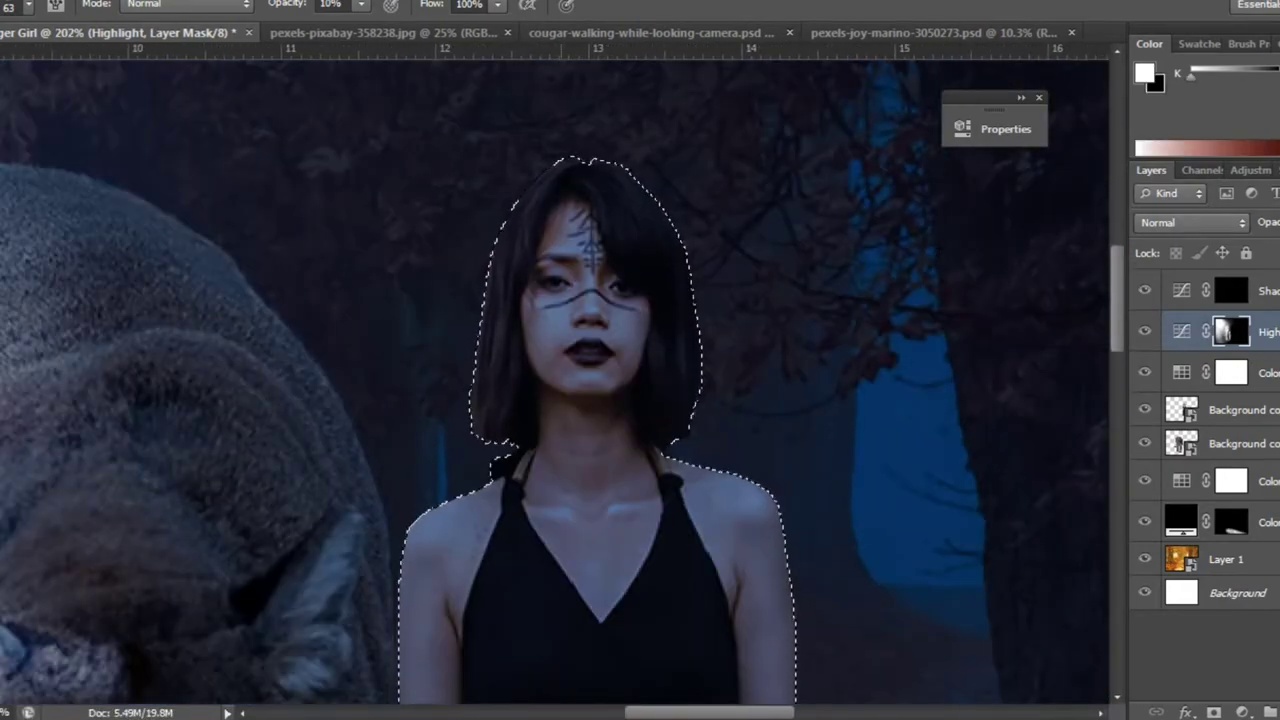
Brighten the woman's right hair edge and shoulder, then switch to black and the Shadows mask.
{"action": "scroll", "coordinate": [590, 303], "scroll_direction": "up", "scroll_amount": 2}
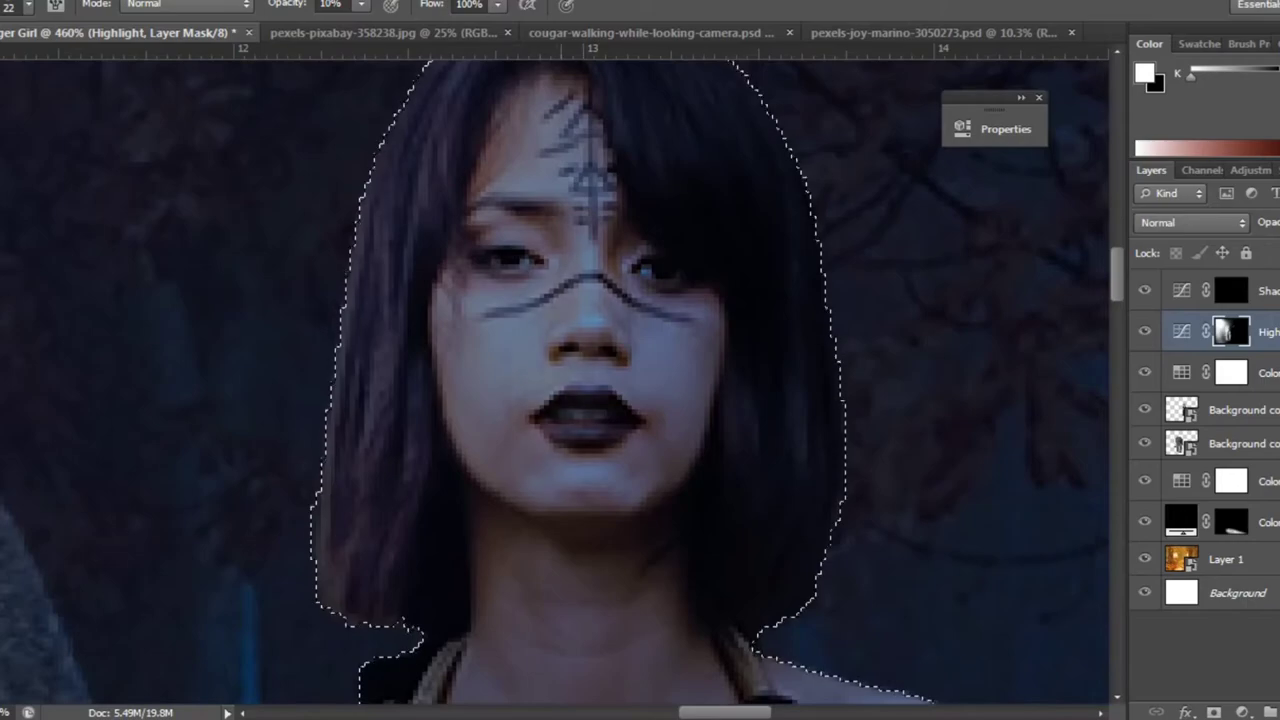
{"action": "scroll", "coordinate": [590, 303], "scroll_direction": "down", "scroll_amount": 1}
{"action": "scroll", "coordinate": [590, 303], "scroll_direction": "down", "scroll_amount": 1}
{"action": "scroll", "coordinate": [590, 303], "scroll_direction": "down", "scroll_amount": 1}
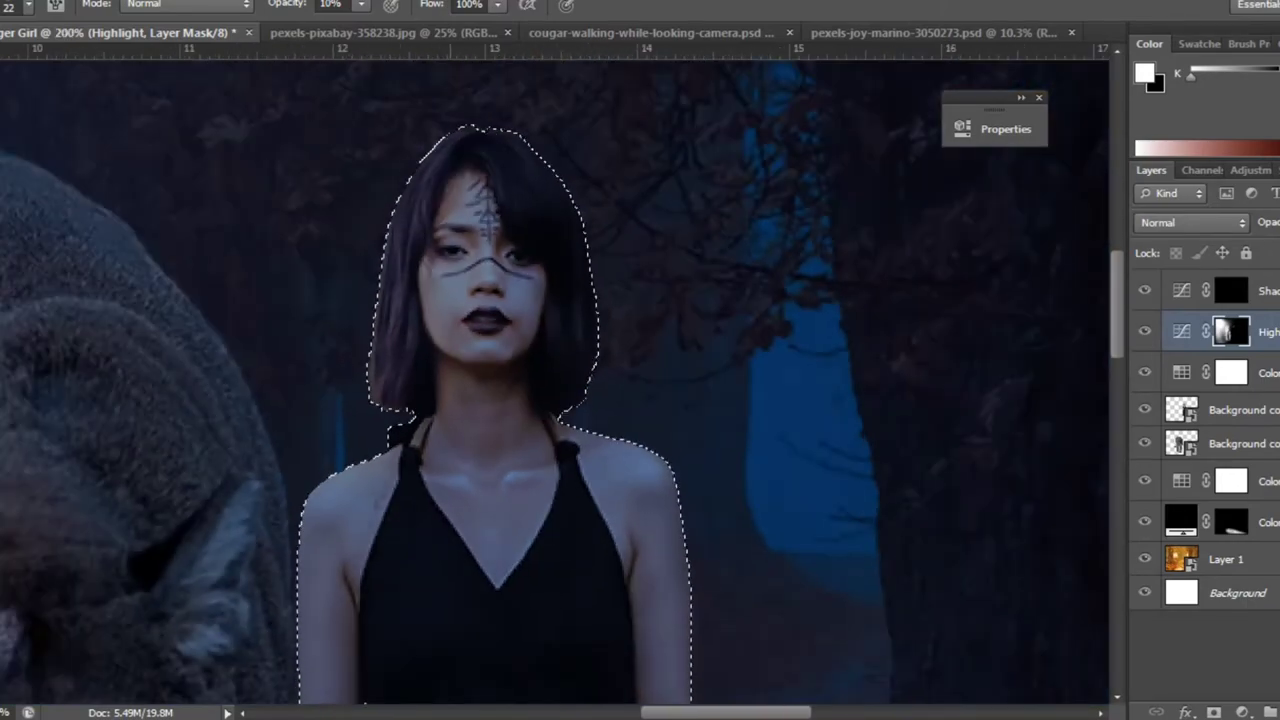
{"action": "left_click_drag", "start_coordinate": [584, 290], "coordinate": [520, 530]}
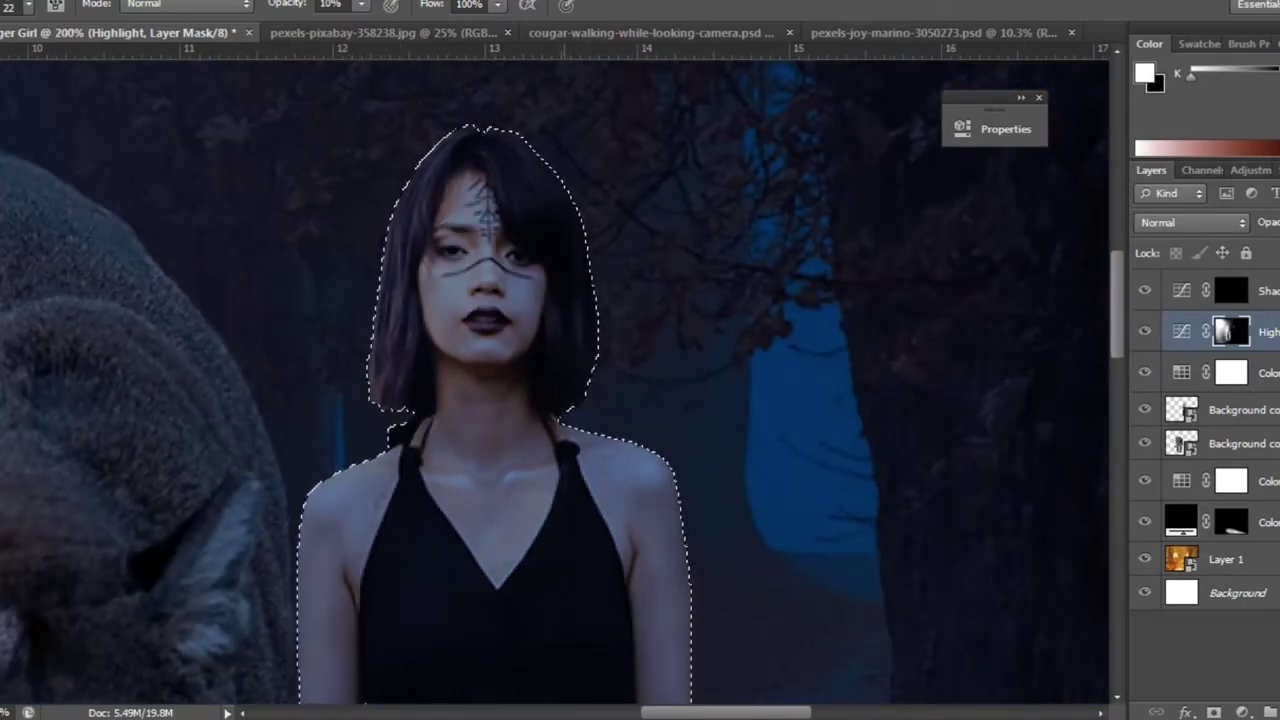
{"action": "key", "text": "x"}
{"action": "scroll", "coordinate": [561, 404], "scroll_direction": "down", "scroll_amount": 2}
{"action": "key", "text": "alt+bracketright"}
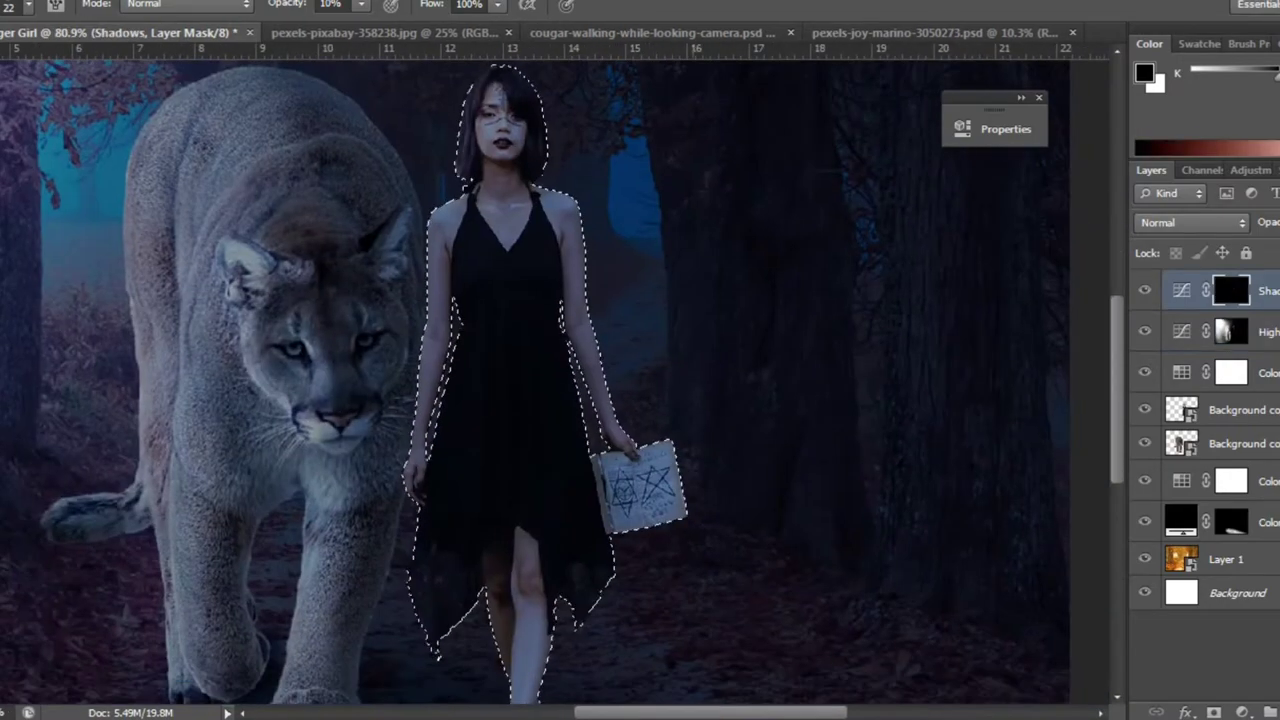
{"action": "scroll", "coordinate": [427, 270], "scroll_direction": "up", "scroll_amount": 3}
{"action": "scroll", "coordinate": [555, 380], "scroll_direction": "down", "scroll_amount": 3}
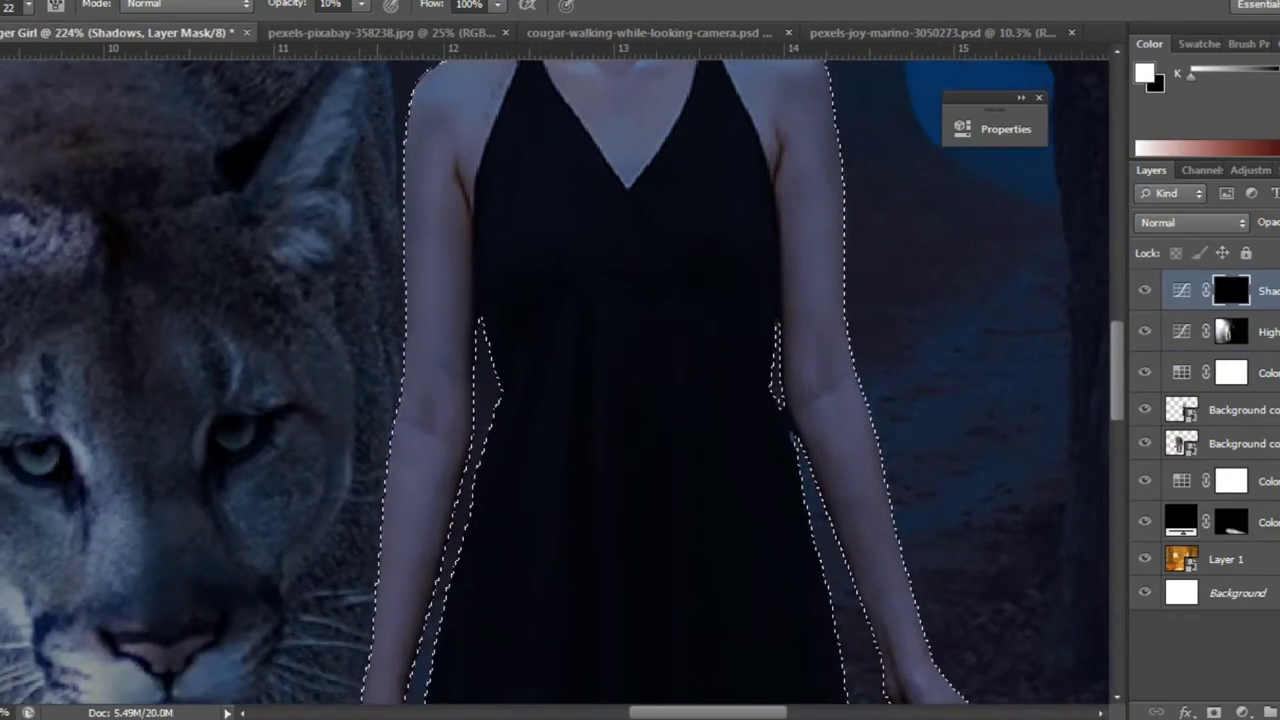
Try Dissolve and other blending modes on Highlight, then return it to a brightening mode.
{"action": "left_click", "coordinate": [1181, 290]}
{"action": "left_click", "coordinate": [1190, 222]}
{"action": "key", "text": "Escape"}
{"action": "key", "text": "alt+bracketright"}
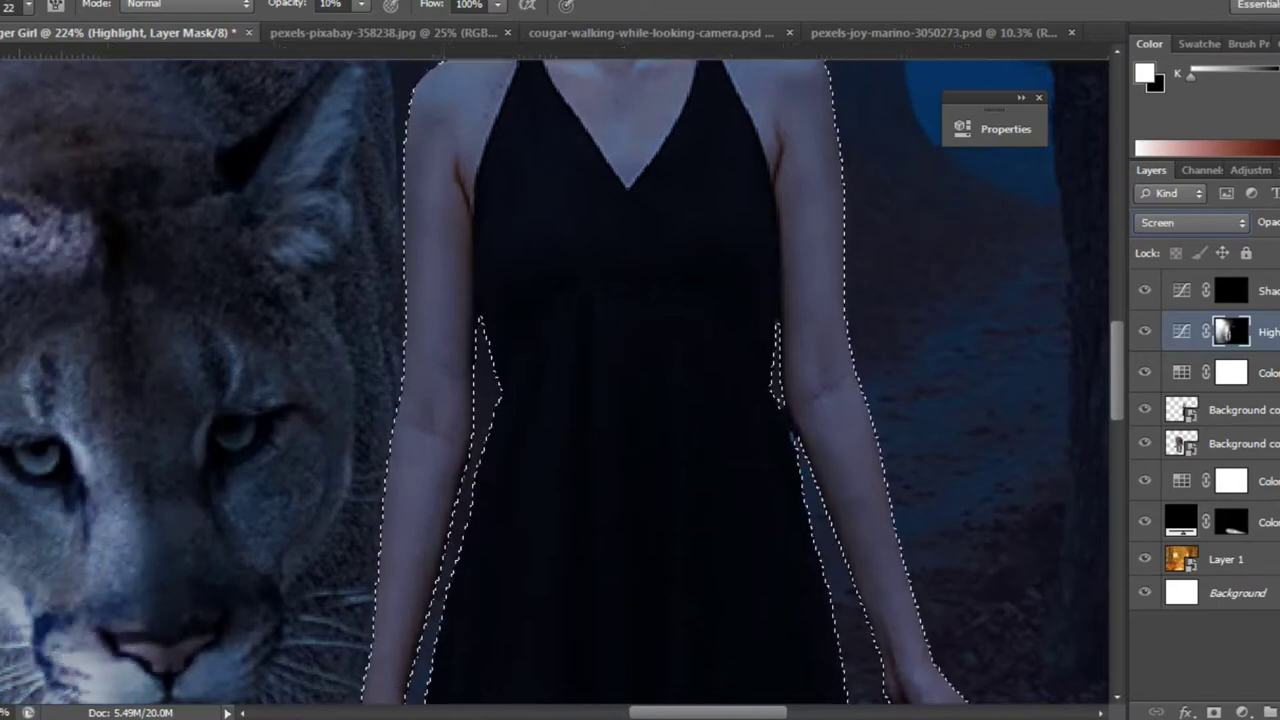
{"action": "scroll", "coordinate": [555, 380], "scroll_direction": "down", "scroll_amount": 3}
{"action": "left_click", "coordinate": [1190, 222]}
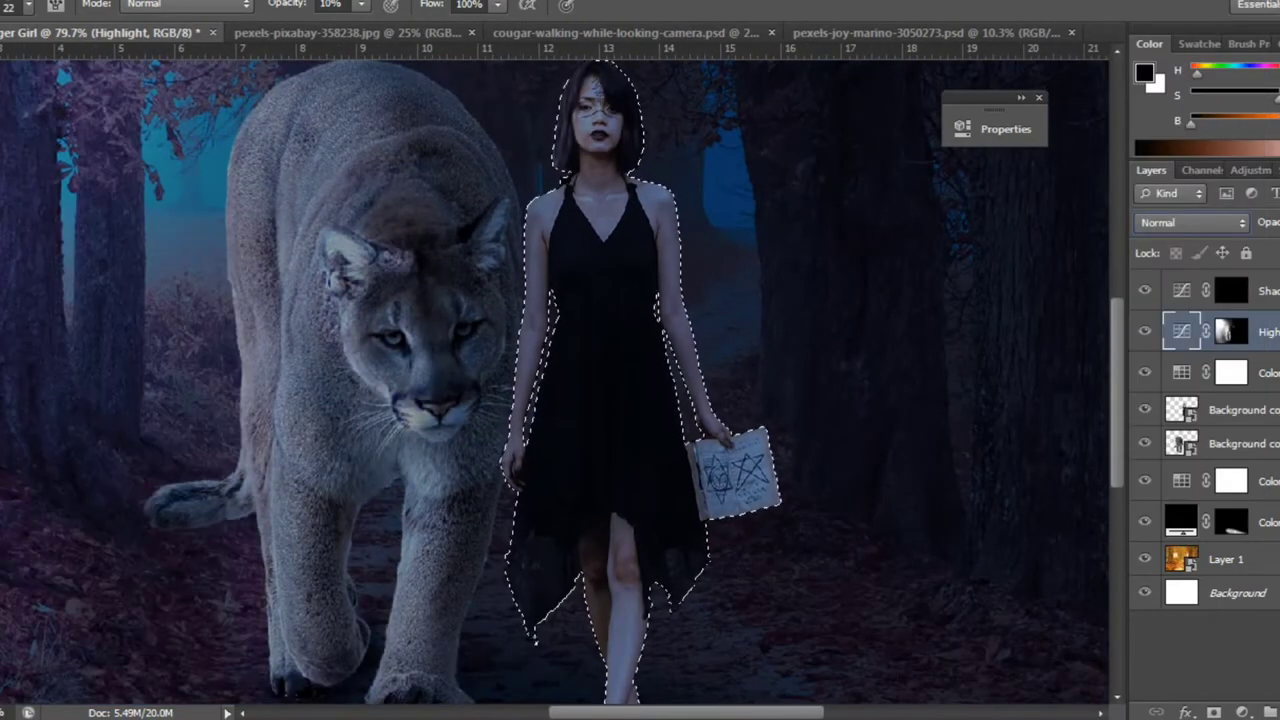
{"action": "left_click", "coordinate": [1190, 222]}
{"action": "key", "text": "Down"}
{"action": "key", "text": "Down"}
{"action": "key", "text": "Down"}
{"action": "key", "text": "Down"}
{"action": "key", "text": "Down"}
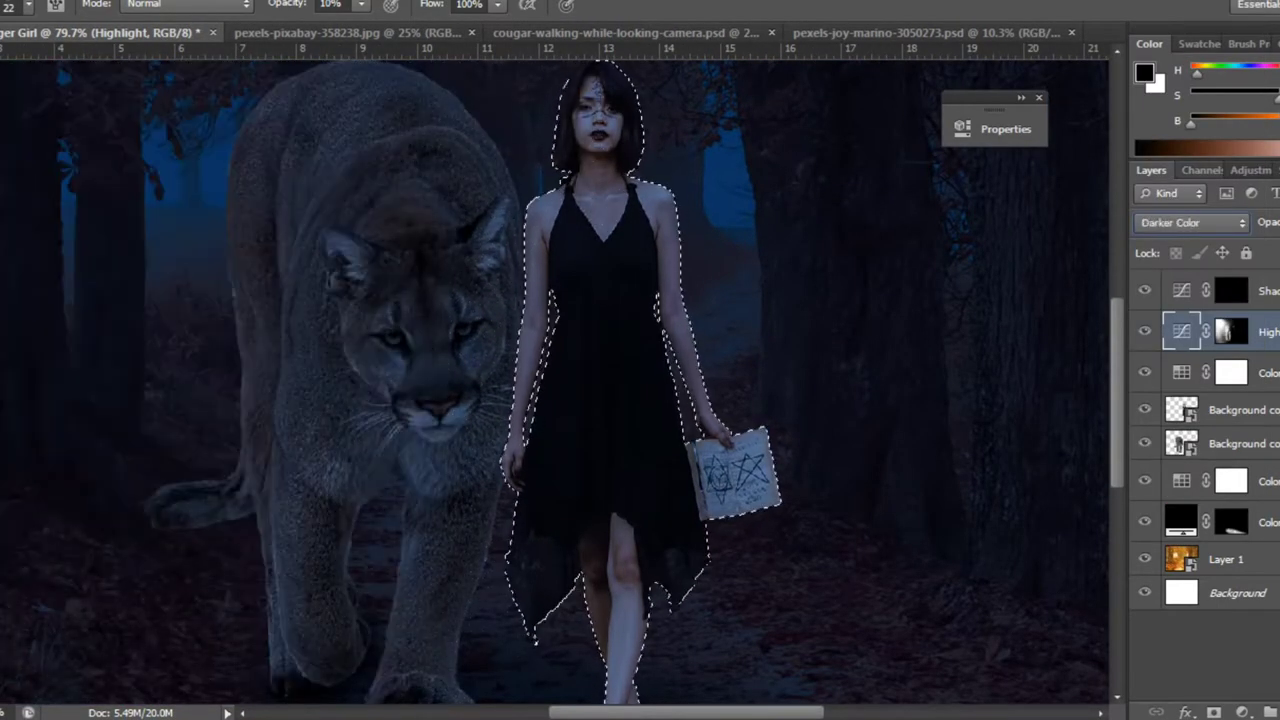
{"action": "key", "text": "Down"}
{"action": "key", "text": "Down"}
{"action": "key", "text": "Down"}
{"action": "key", "text": "Down"}
{"action": "key", "text": "Down"}
{"action": "key", "text": "Down"}
{"action": "key", "text": "Down"}
{"action": "key", "text": "Down"}
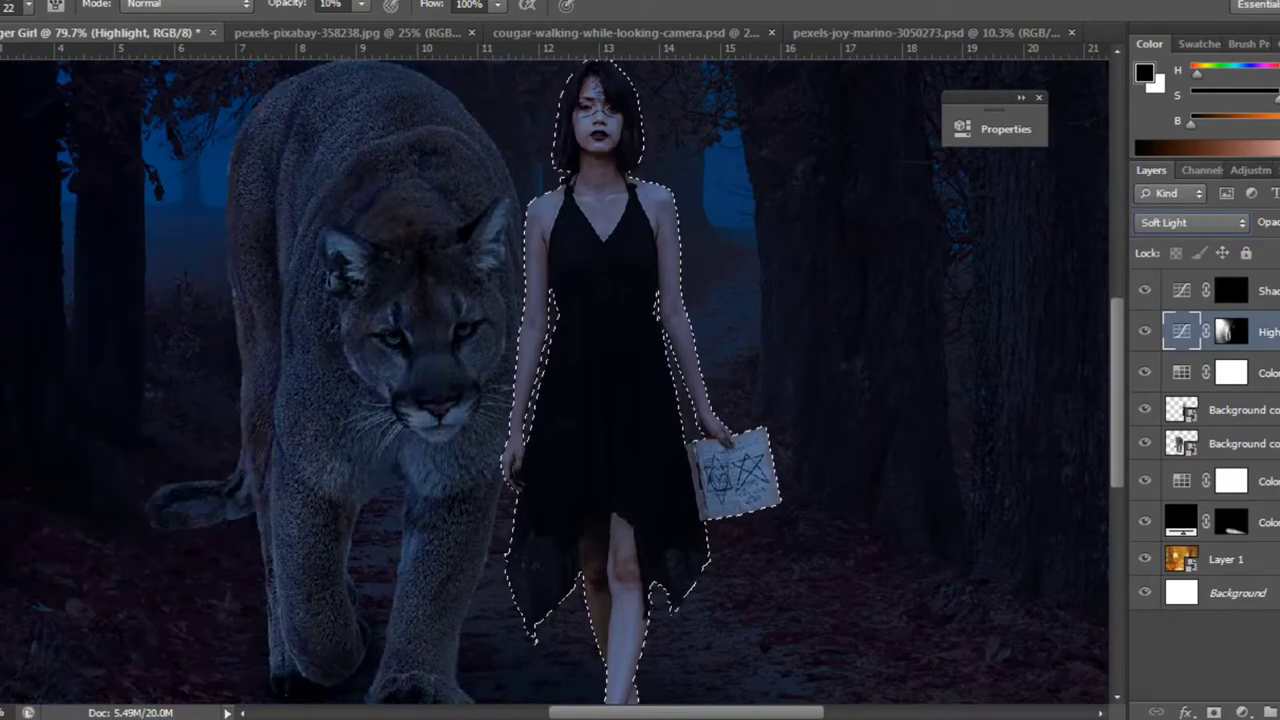
{"action": "key", "text": "Down"}
{"action": "key", "text": "Down"}
{"action": "key", "text": "Down"}
{"action": "left_click", "coordinate": [1190, 222]}
{"action": "left_click", "coordinate": [1157, 226]}
Set Shadows to Screen and steepen its curve, then delete the Shadows layer.
{"action": "left_click", "coordinate": [1240, 290]}
{"action": "left_click", "coordinate": [1190, 222]}
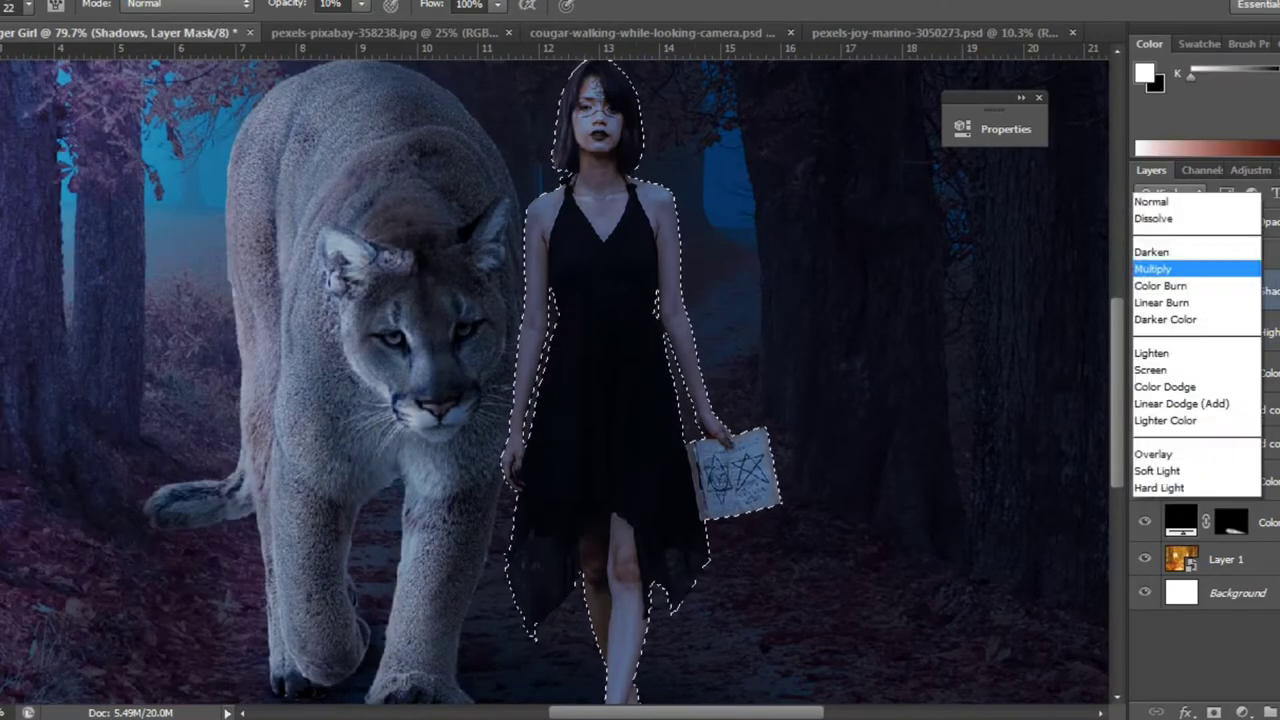
{"action": "left_click", "coordinate": [1171, 351]}
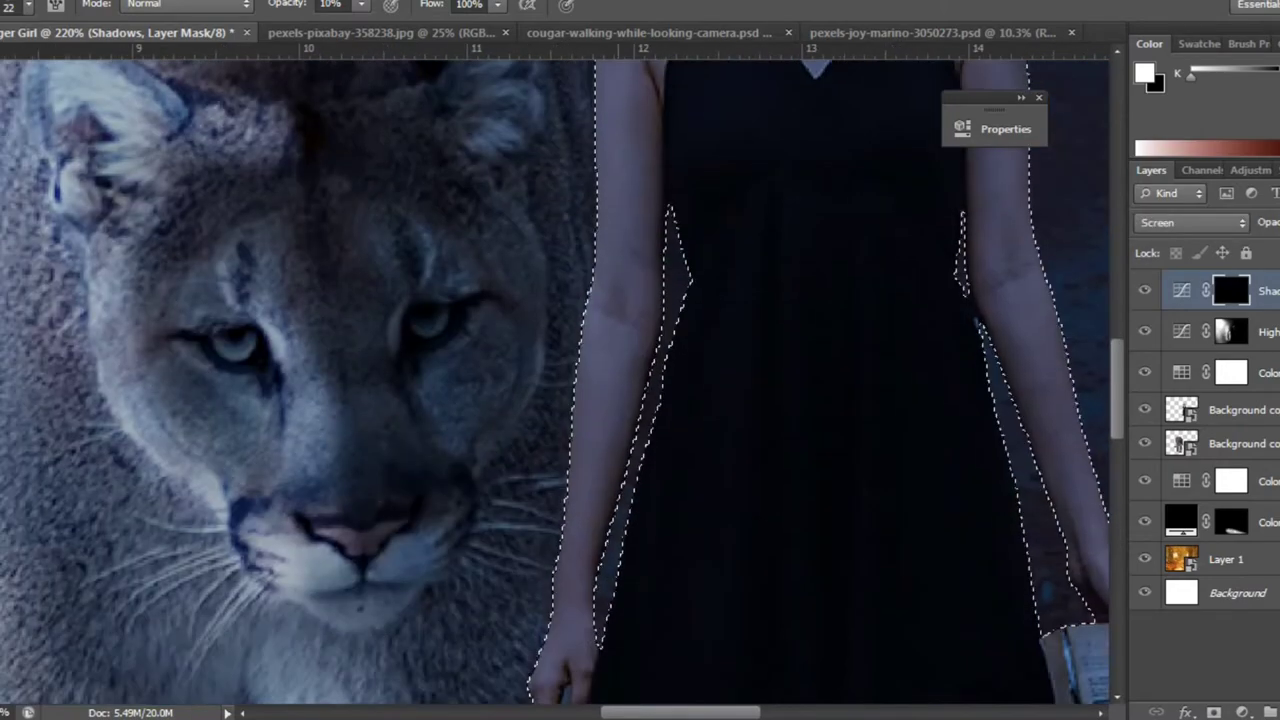
{"action": "scroll", "coordinate": [555, 375], "scroll_direction": "down", "scroll_amount": 5}
{"action": "left_click_drag", "start_coordinate": [361, 4], "coordinate": [414, 27]}
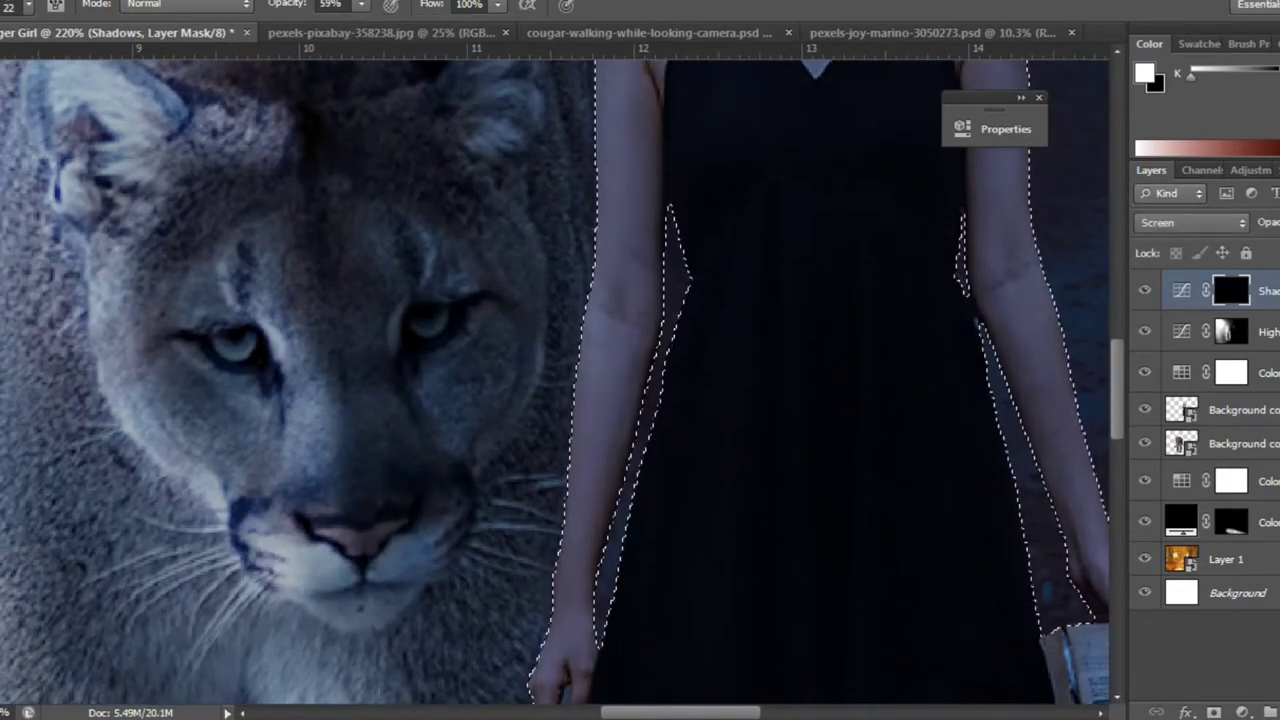
{"action": "double_click", "coordinate": [1181, 290]}
{"action": "mouse_move", "coordinate": [857, 331]}
{"action": "left_mouse_down"}
{"action": "mouse_move", "coordinate": [863, 309]}
{"action": "mouse_move", "coordinate": [890, 322]}
{"action": "left_mouse_up"}
{"action": "left_click", "coordinate": [902, 468]}
{"action": "key", "text": "Return"}
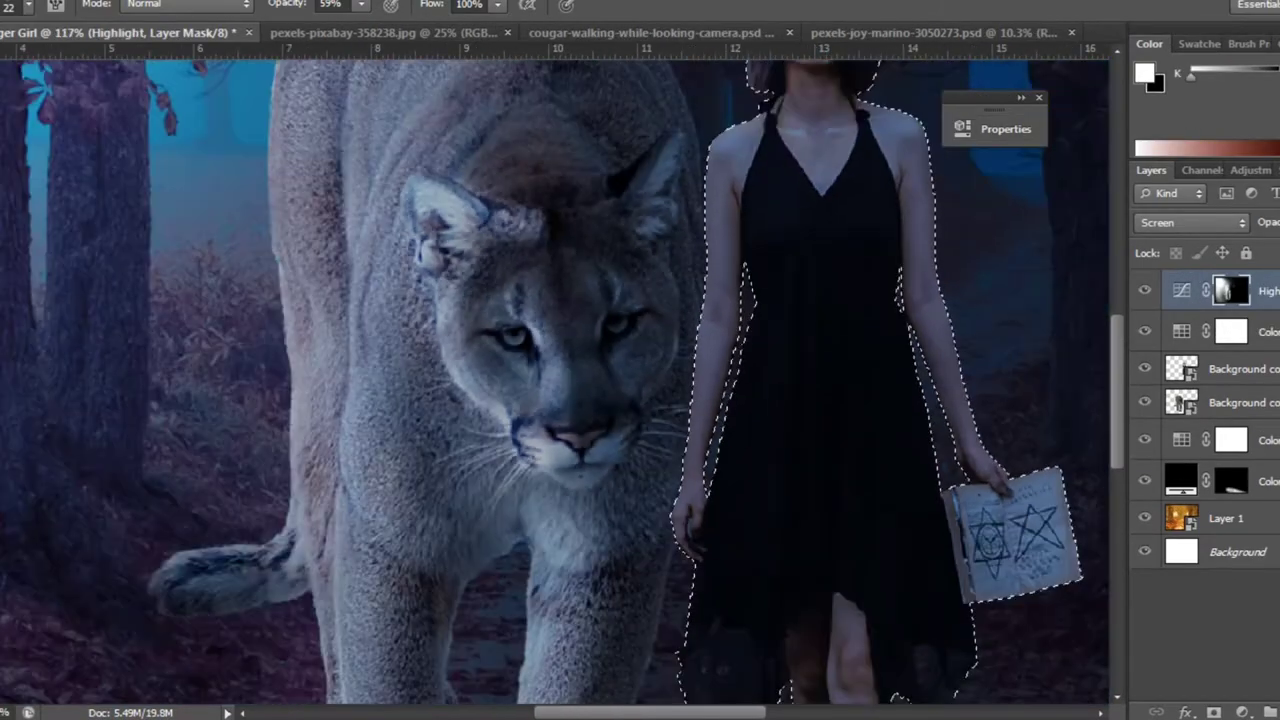
{"action": "left_click", "coordinate": [1242, 712]}
{"action": "left_click", "coordinate": [1200, 374]}
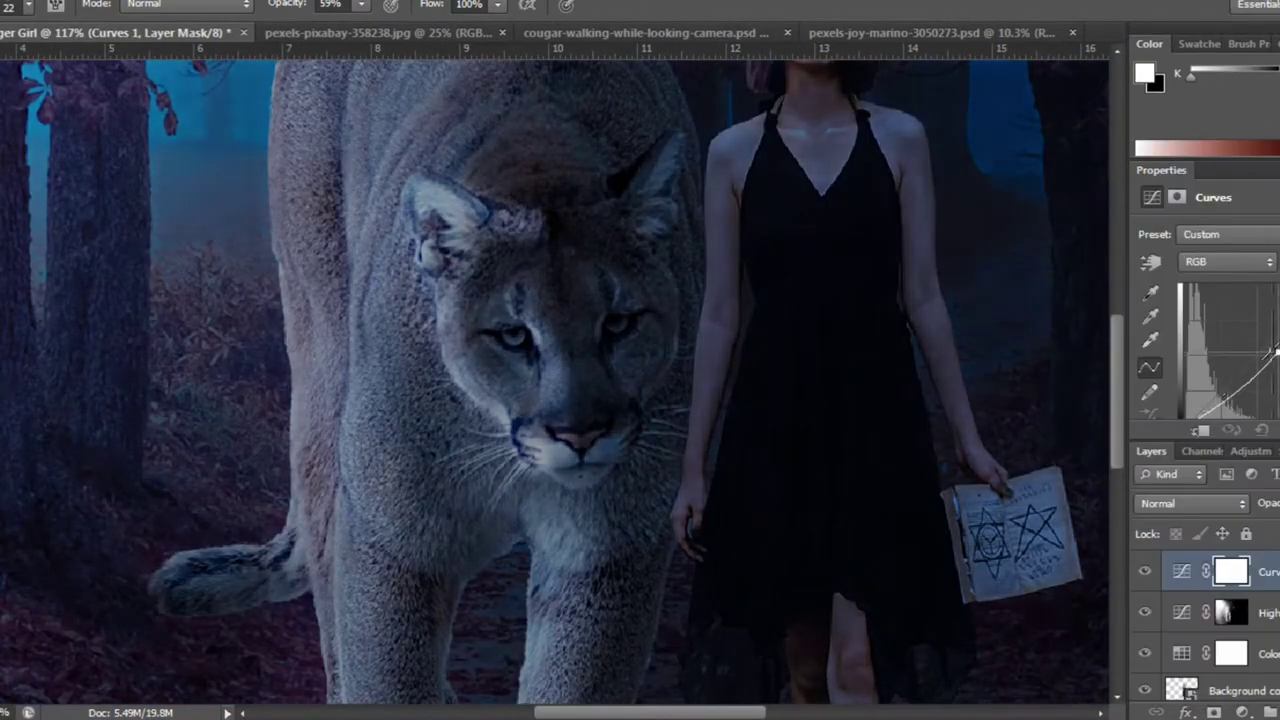
{"action": "left_click_drag", "start_coordinate": [1240, 330], "coordinate": [1267, 355]}
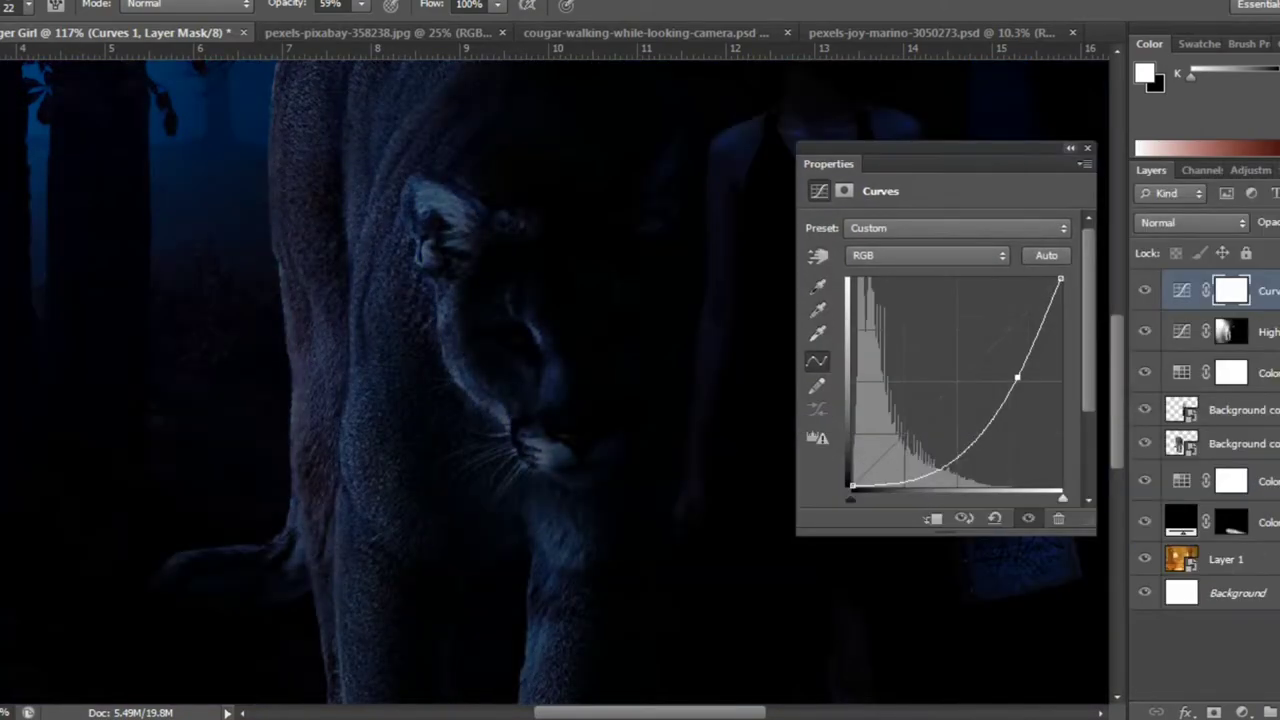
{"action": "key", "text": "ctrl+i"}
{"action": "scroll", "coordinate": [700, 150], "scroll_direction": "up", "scroll_amount": 5}
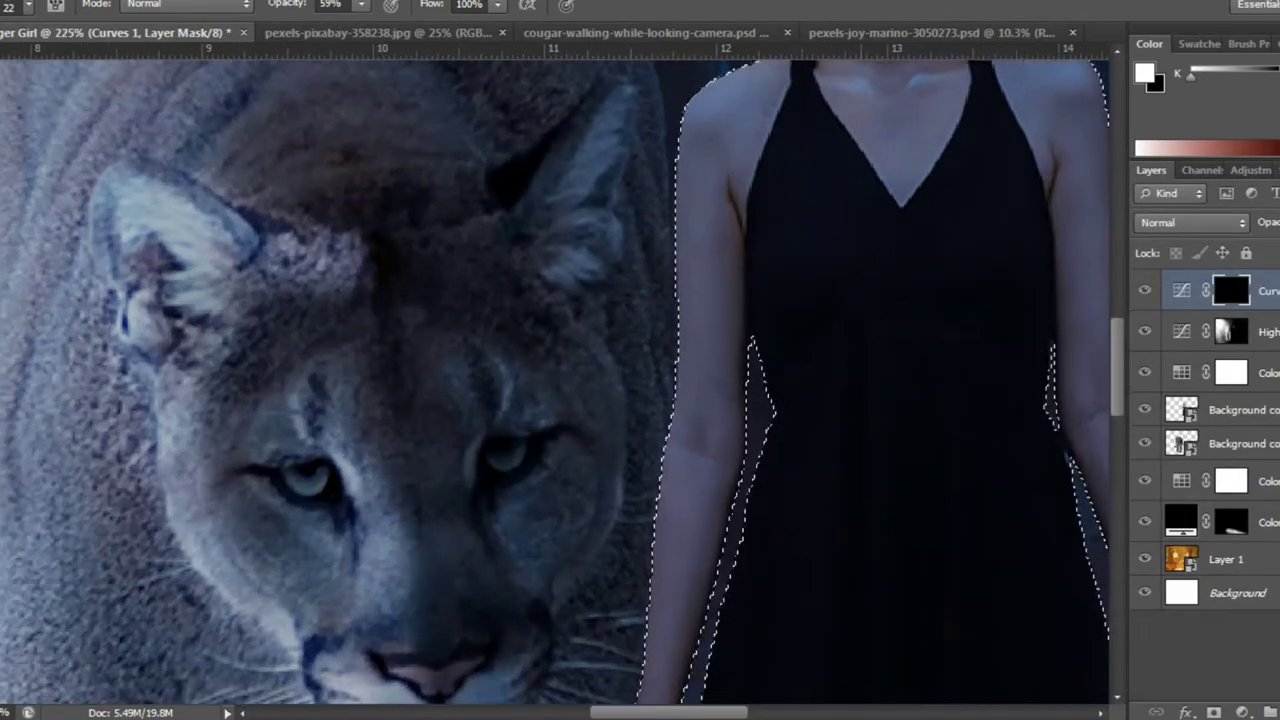
{"action": "left_click", "coordinate": [361, 4]}
{"action": "type", "text": "6"}
{"action": "key", "text": "Return"}
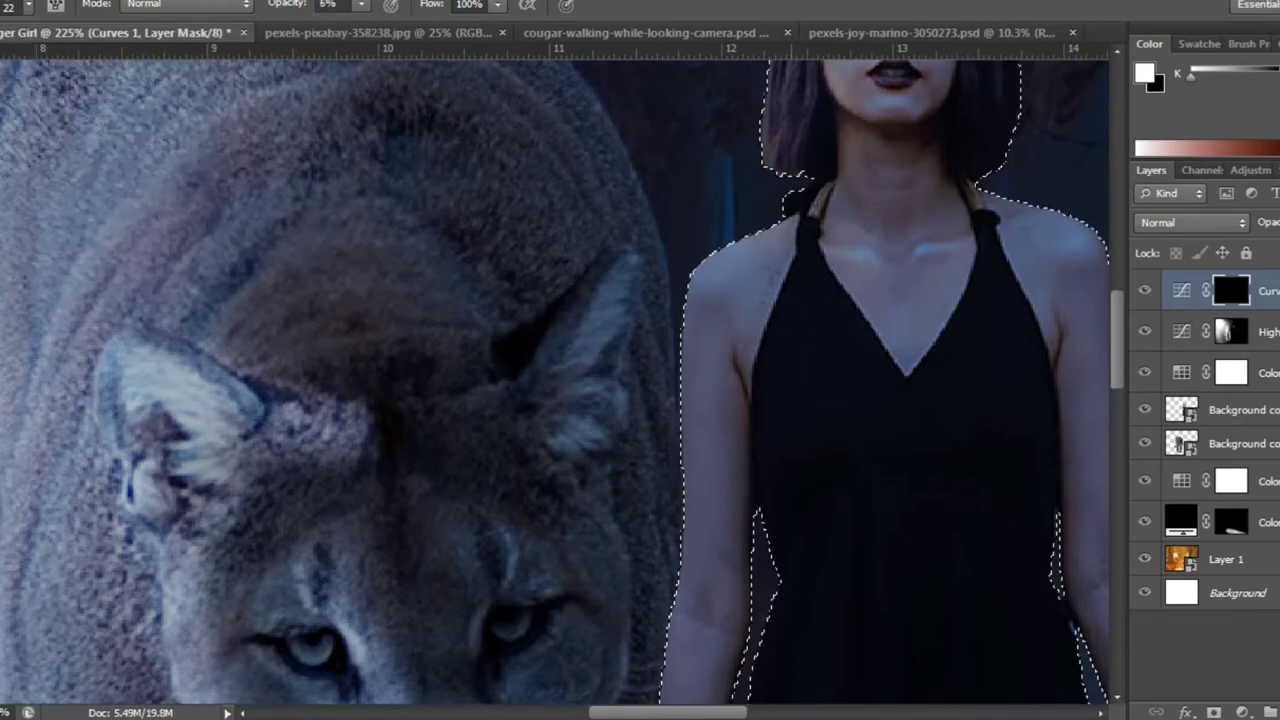
{"action": "left_click_drag", "start_coordinate": [550, 500], "coordinate": [645, 80]}
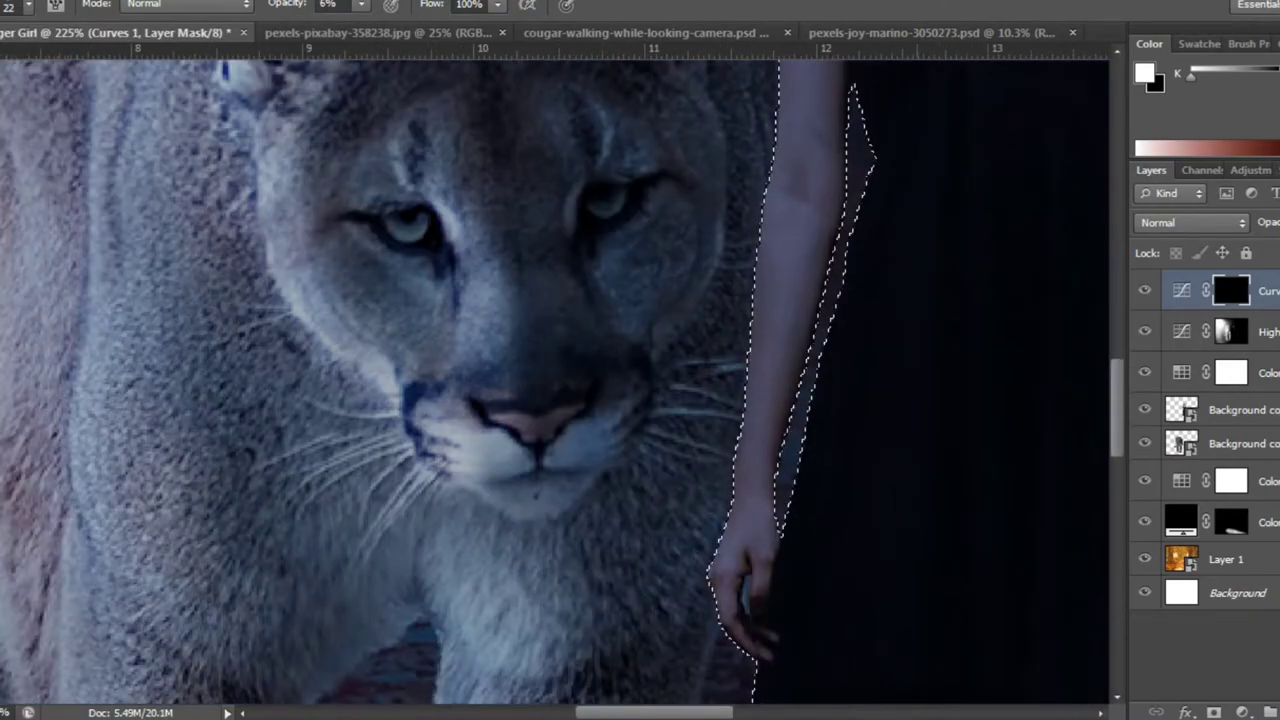
{"action": "mouse_move", "coordinate": [550, 450]}
{"action": "left_mouse_down"}
{"action": "mouse_move", "coordinate": [550, 215]}
{"action": "mouse_move", "coordinate": [550, 460]}
{"action": "left_mouse_up"}
{"action": "mouse_move", "coordinate": [550, 300]}
{"action": "left_mouse_down"}
{"action": "mouse_move", "coordinate": [465, 550]}
{"action": "mouse_move", "coordinate": [545, 410]}
{"action": "mouse_move", "coordinate": [540, 550]}
{"action": "left_mouse_up"}
{"action": "scroll", "coordinate": [800, 250], "scroll_direction": "up", "scroll_amount": 2}
{"action": "scroll", "coordinate": [800, 250], "scroll_direction": "up", "scroll_amount": 2}
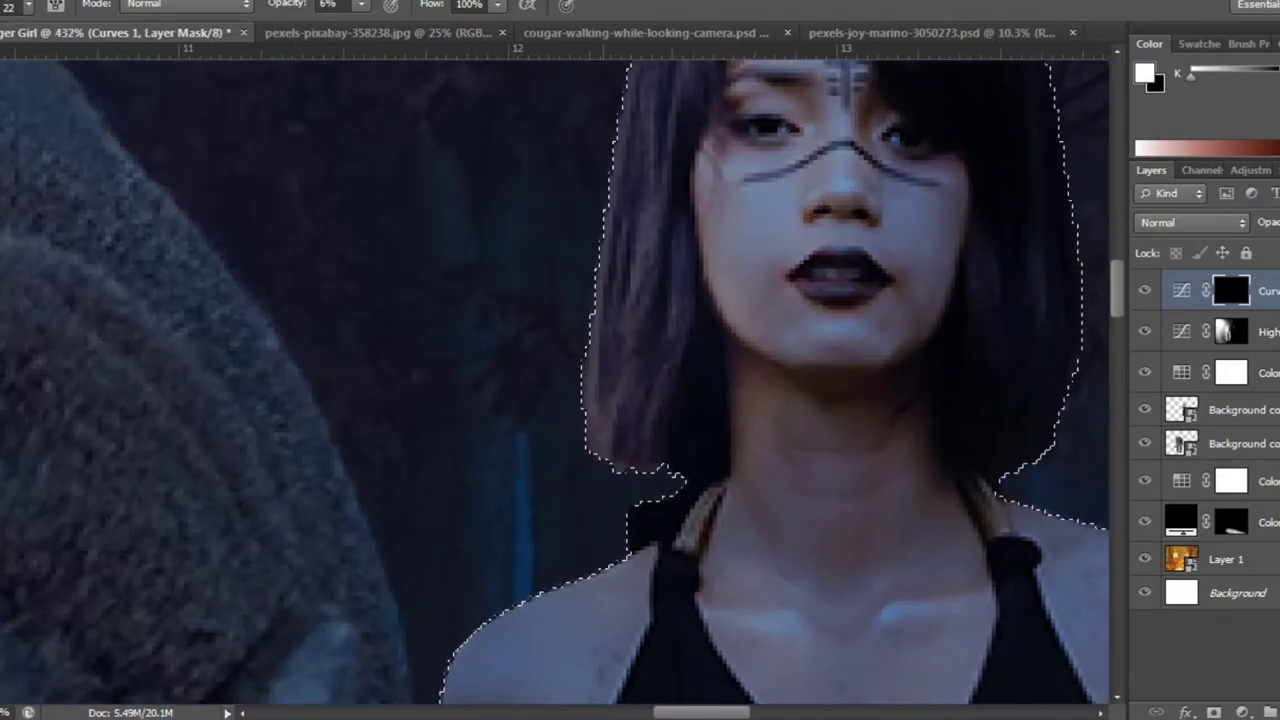
{"action": "left_click", "coordinate": [1190, 222]}
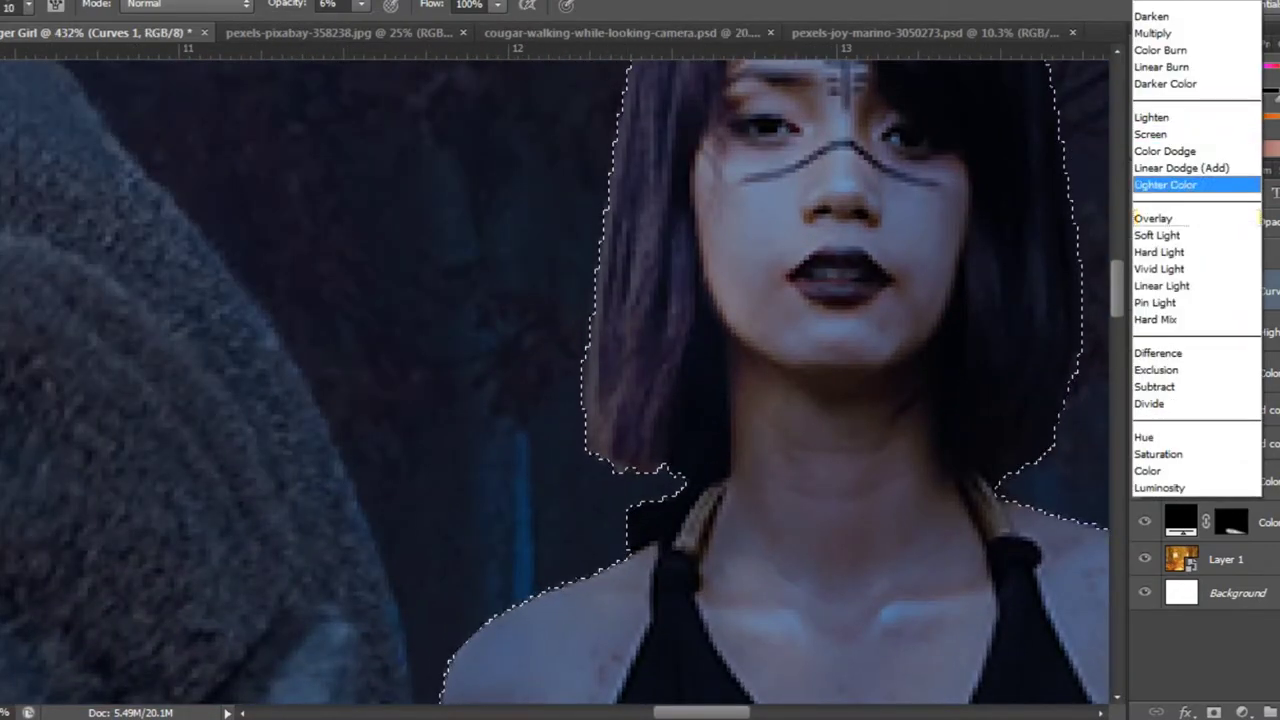
{"action": "left_click", "coordinate": [1151, 16]}
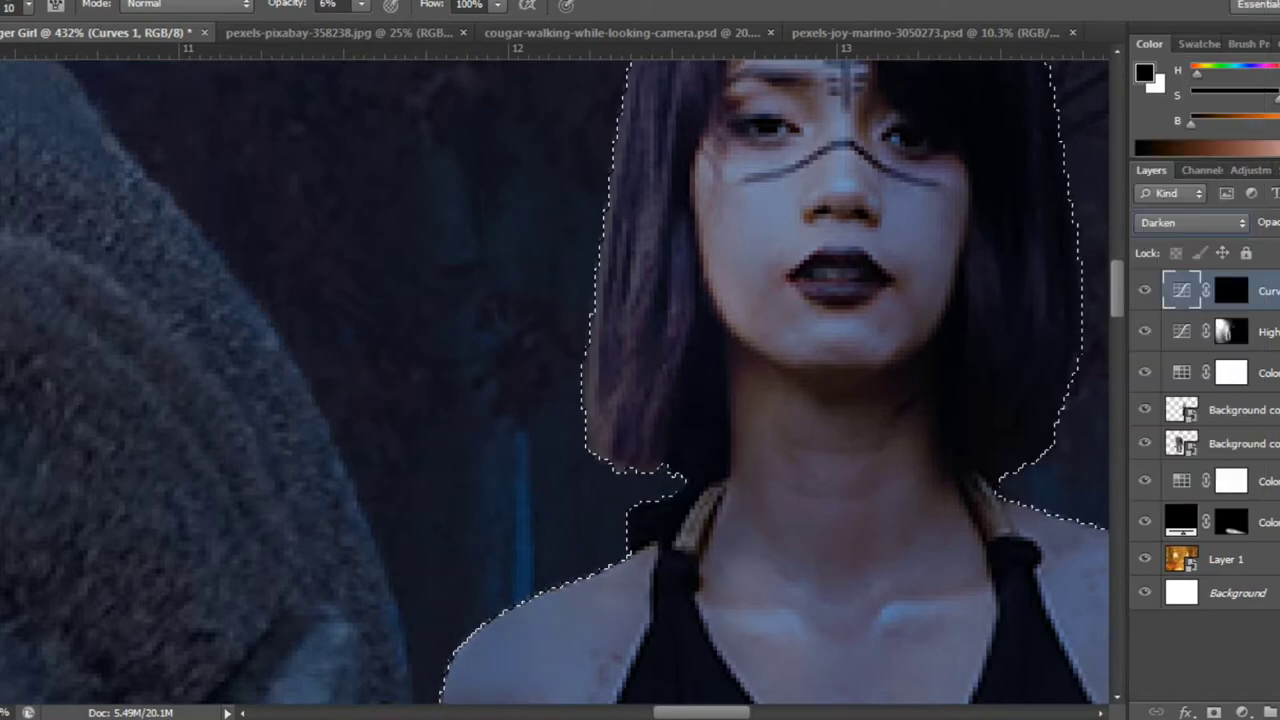
{"action": "left_click", "coordinate": [1231, 290]}
{"action": "scroll", "coordinate": [555, 380], "scroll_direction": "down", "scroll_amount": 5}
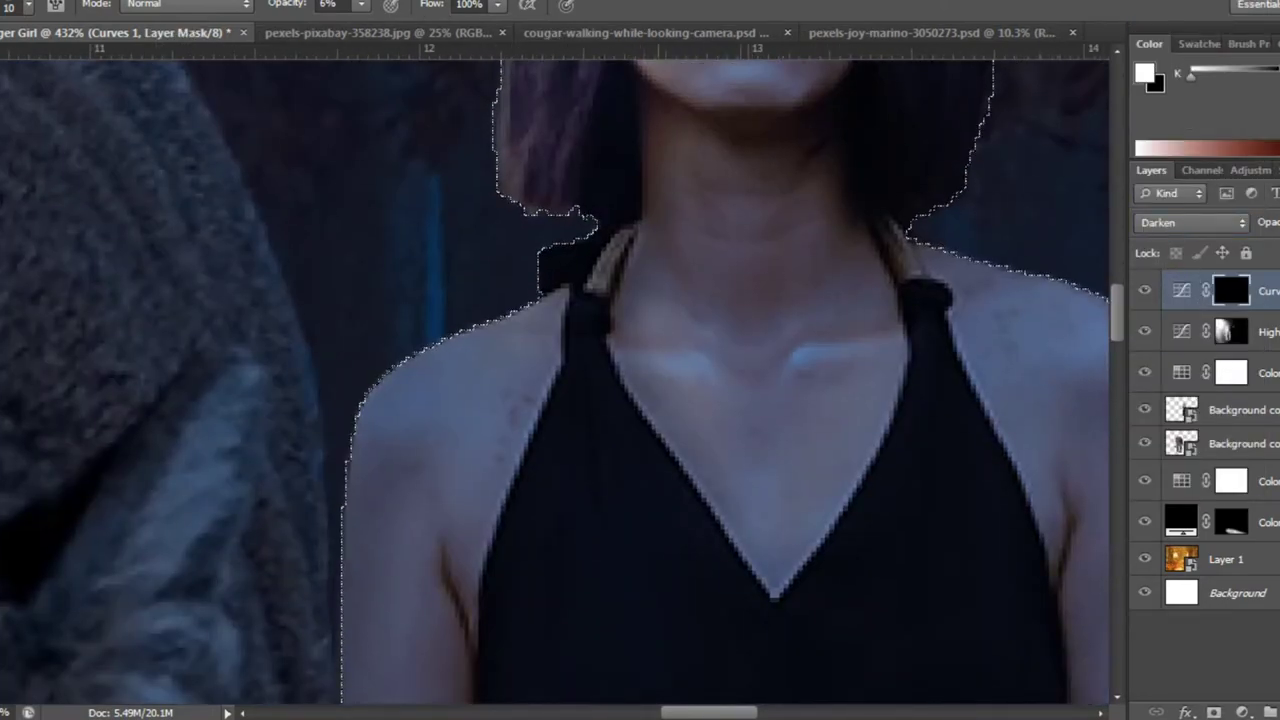
{"action": "scroll", "coordinate": [730, 494], "scroll_direction": "down", "scroll_amount": 5, "text": "alt"}
{"action": "scroll", "coordinate": [730, 494], "scroll_direction": "down", "scroll_amount": 3, "text": "alt"}
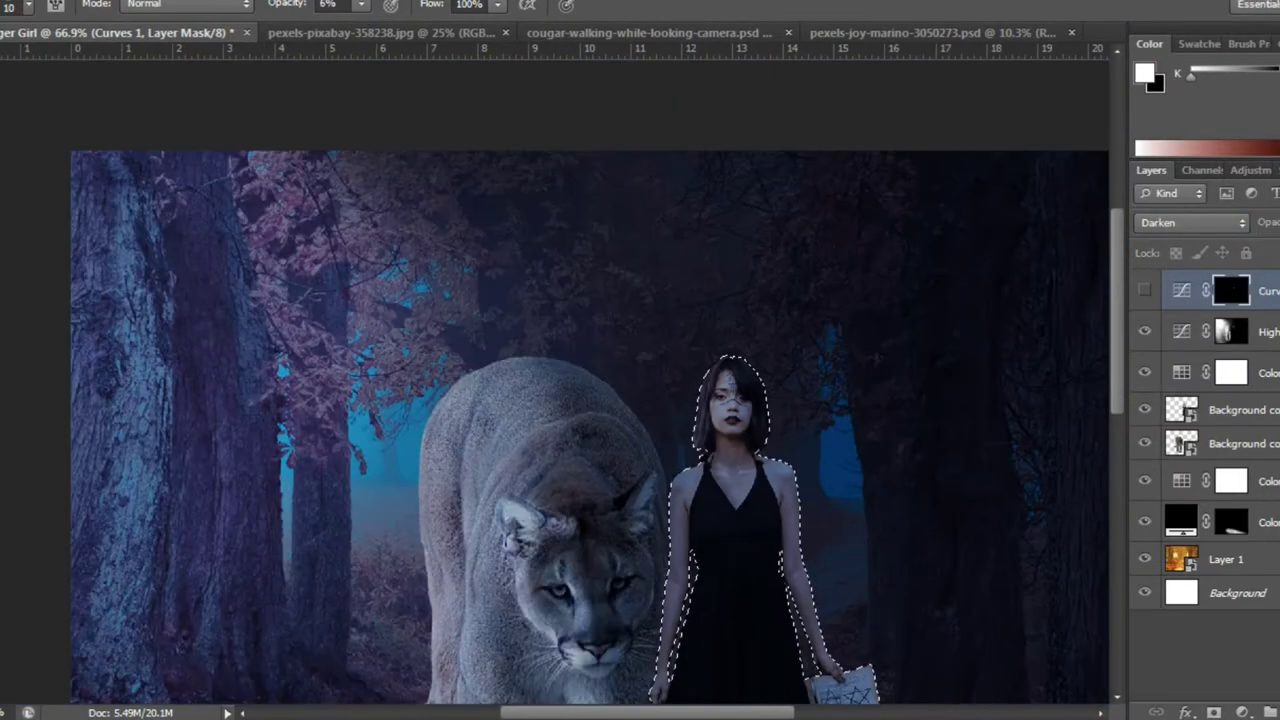
{"action": "left_click", "coordinate": [1231, 331]}
{"action": "left_click", "coordinate": [1242, 712]}
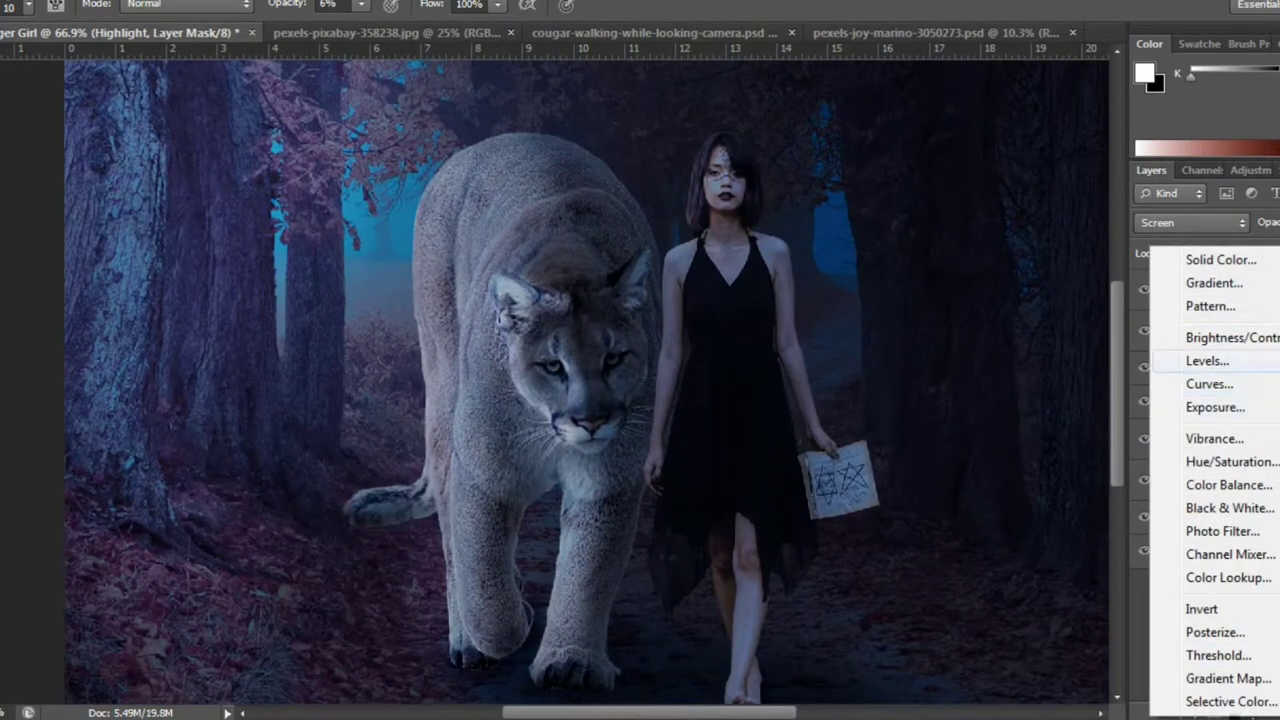
Add a darkening Curves adjustment layer and invert its mask to hide the effect.
{"action": "left_click", "coordinate": [1210, 383]}
{"action": "left_click_drag", "start_coordinate": [1029, 331], "coordinate": [1060, 343]}
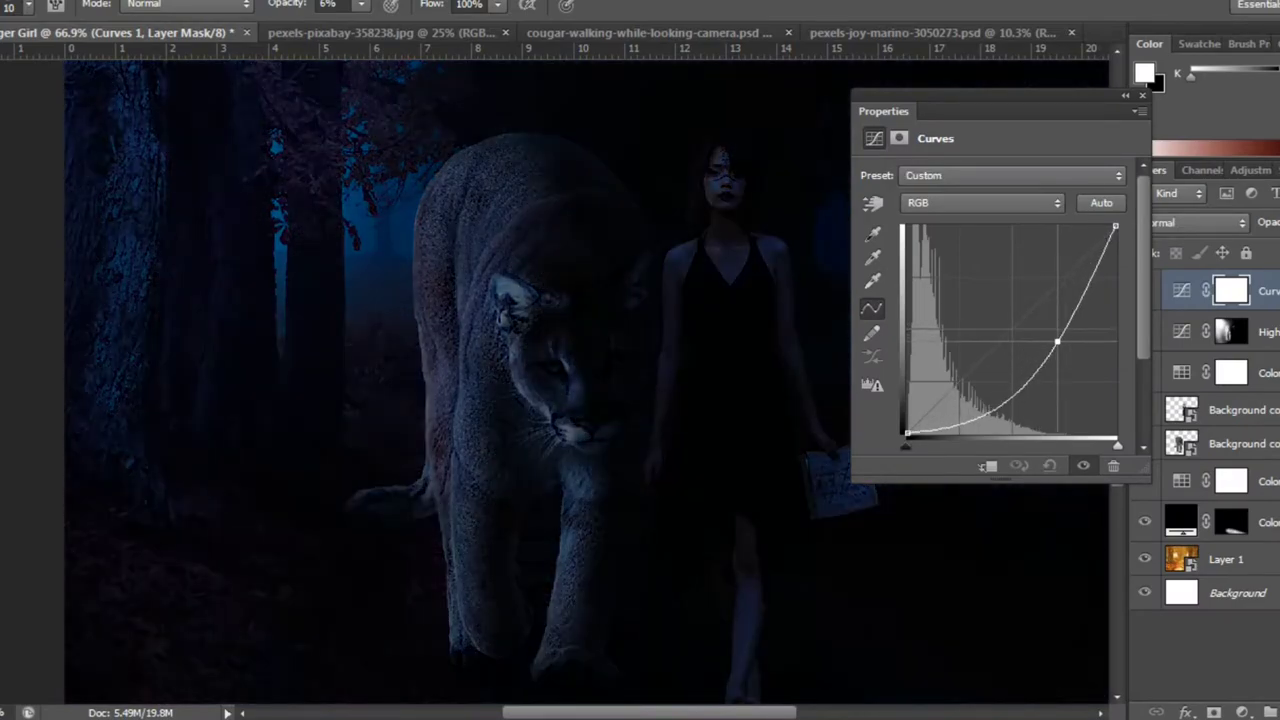
{"action": "left_click", "coordinate": [1100, 100]}
{"action": "key", "text": "ctrl+i"}
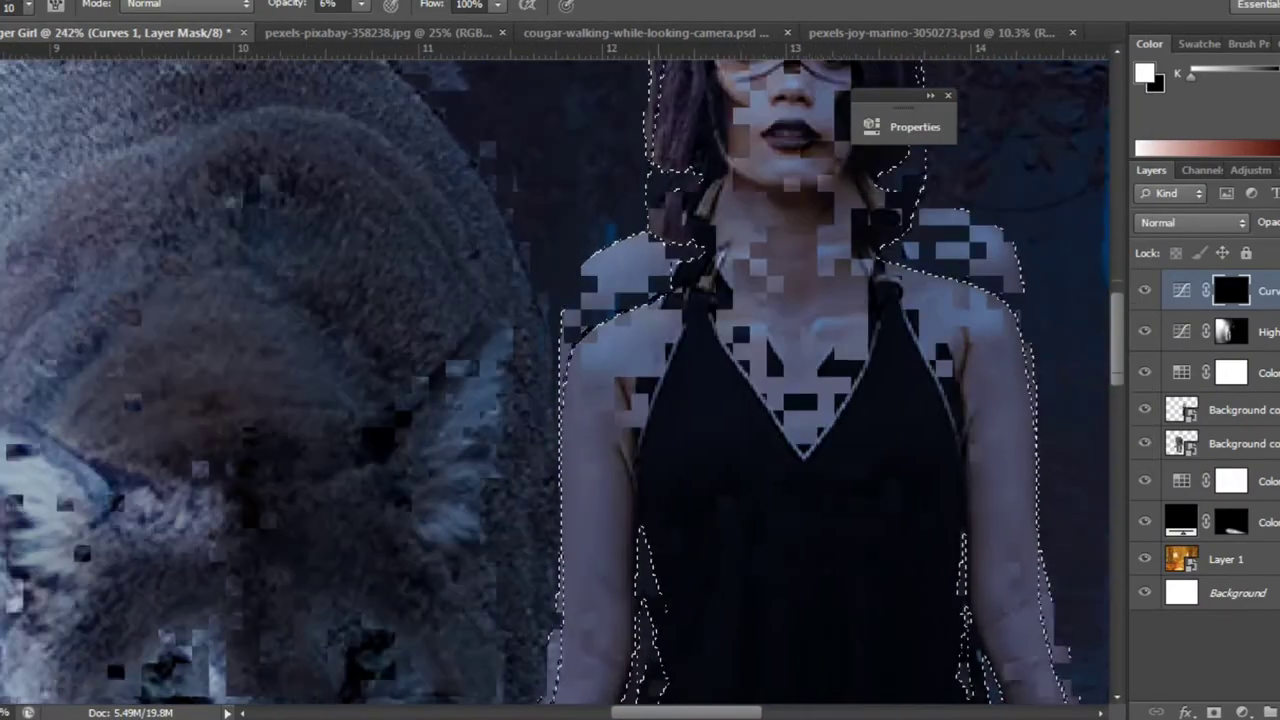
Set the brush to size 30 with 12% painting opacity.
{"action": "left_click", "coordinate": [28, 6]}
{"action": "type", "text": "30"}
{"action": "key", "text": "Return"}
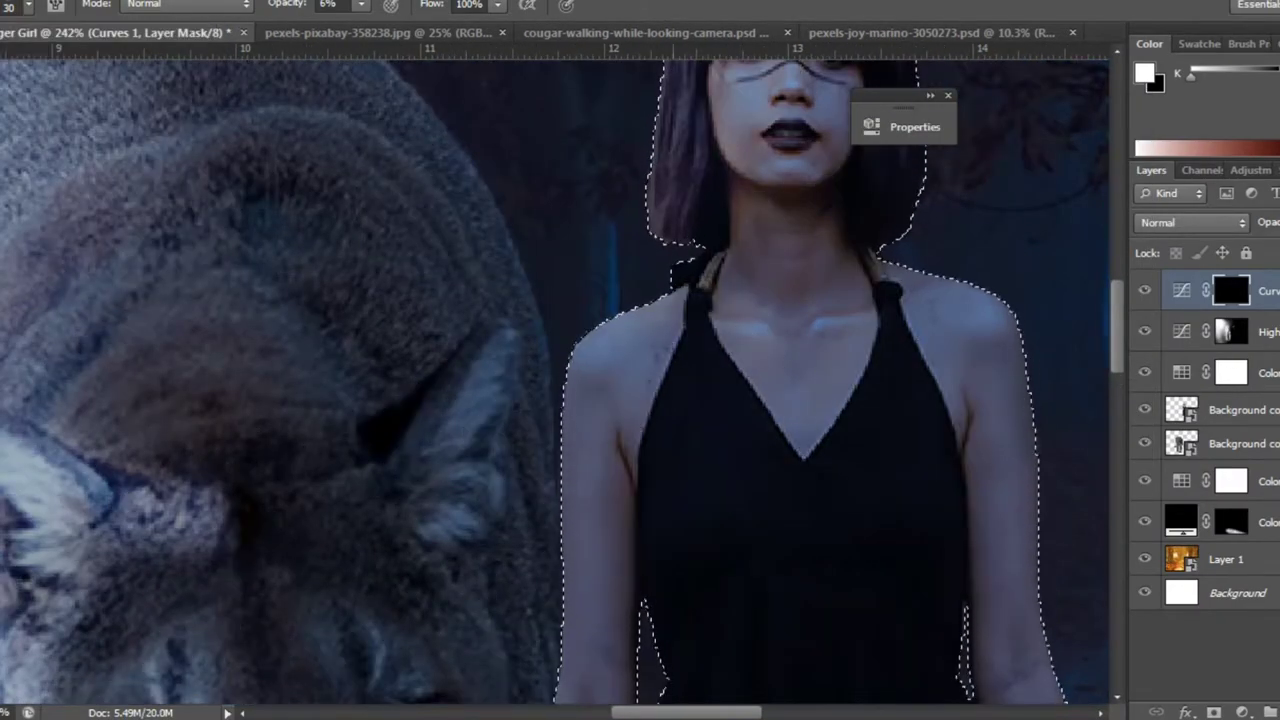
{"action": "left_click", "coordinate": [361, 4]}
{"action": "left_click_drag", "start_coordinate": [318, 26], "coordinate": [361, 26]}
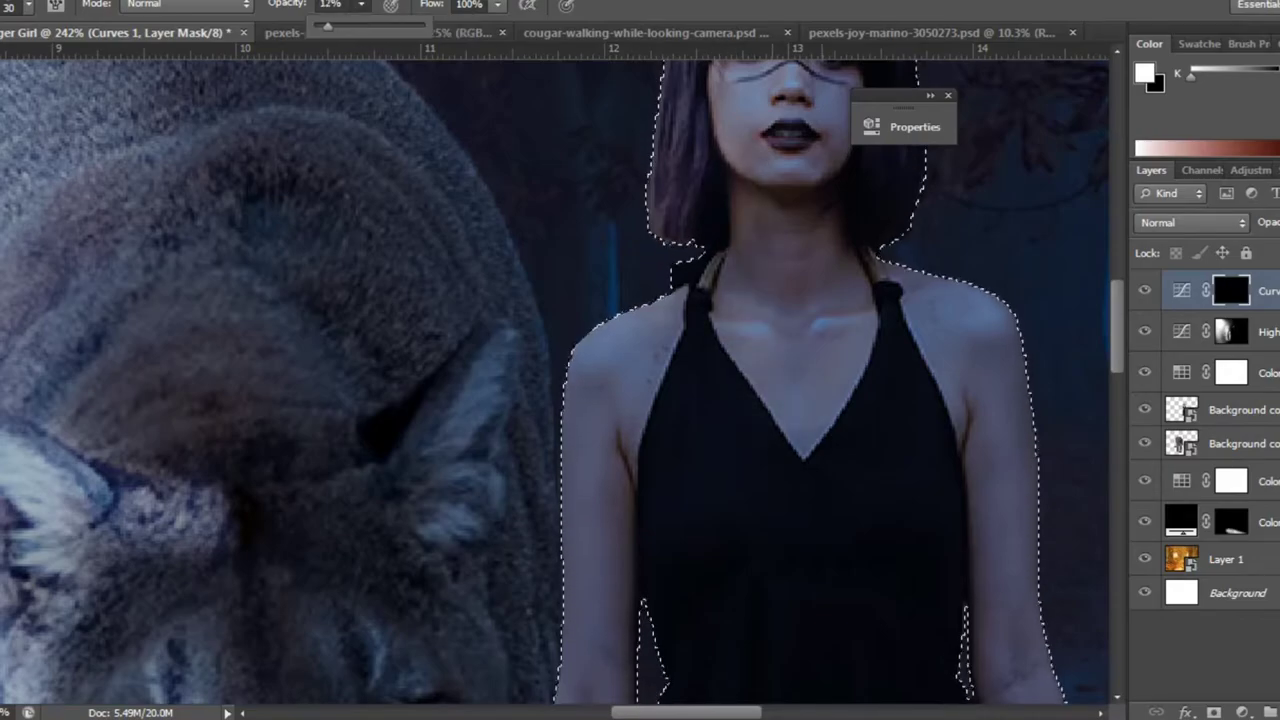
Zoom out toward the whole composite and switch the painting colour to black.
{"action": "scroll", "coordinate": [555, 380], "scroll_direction": "down", "scroll_amount": 3}
{"action": "scroll", "coordinate": [555, 380], "scroll_direction": "down", "scroll_amount": 3}
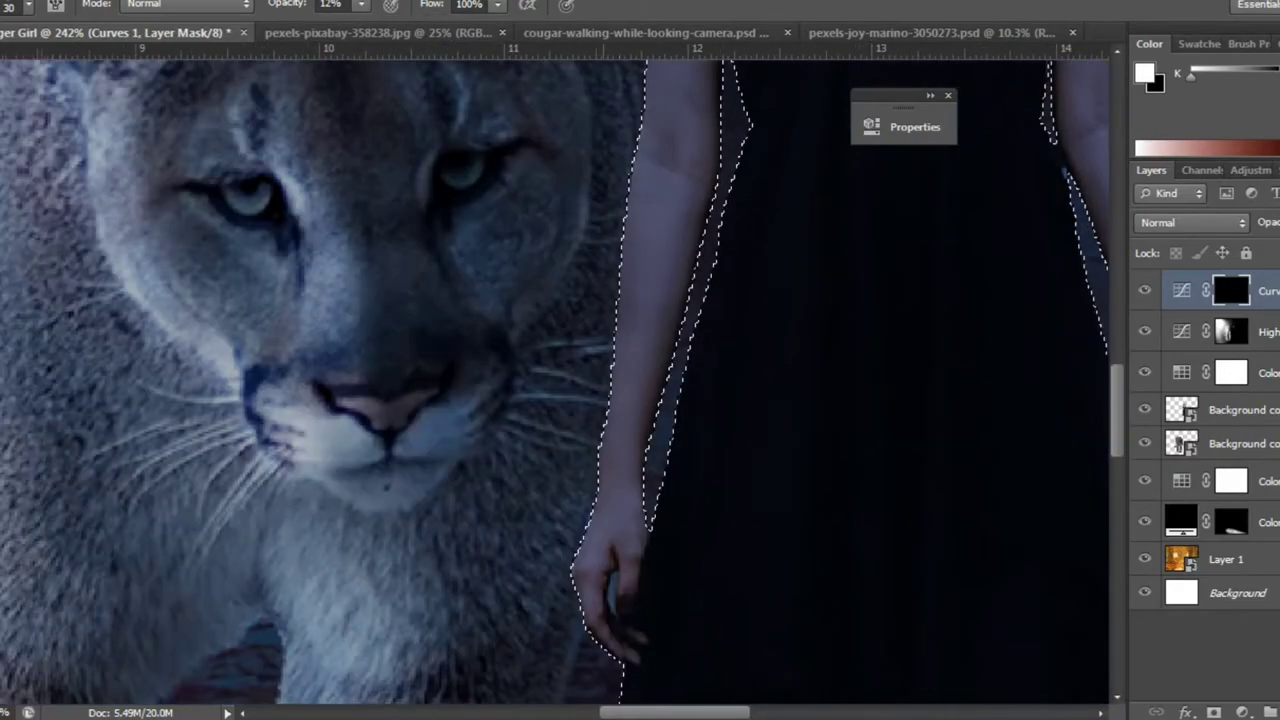
{"action": "key", "text": "ctrl+0"}
{"action": "key", "text": "ctrl+plus"}
{"action": "key", "text": "ctrl+plus"}
{"action": "key", "text": "ctrl+0"}
{"action": "key", "text": "x"}
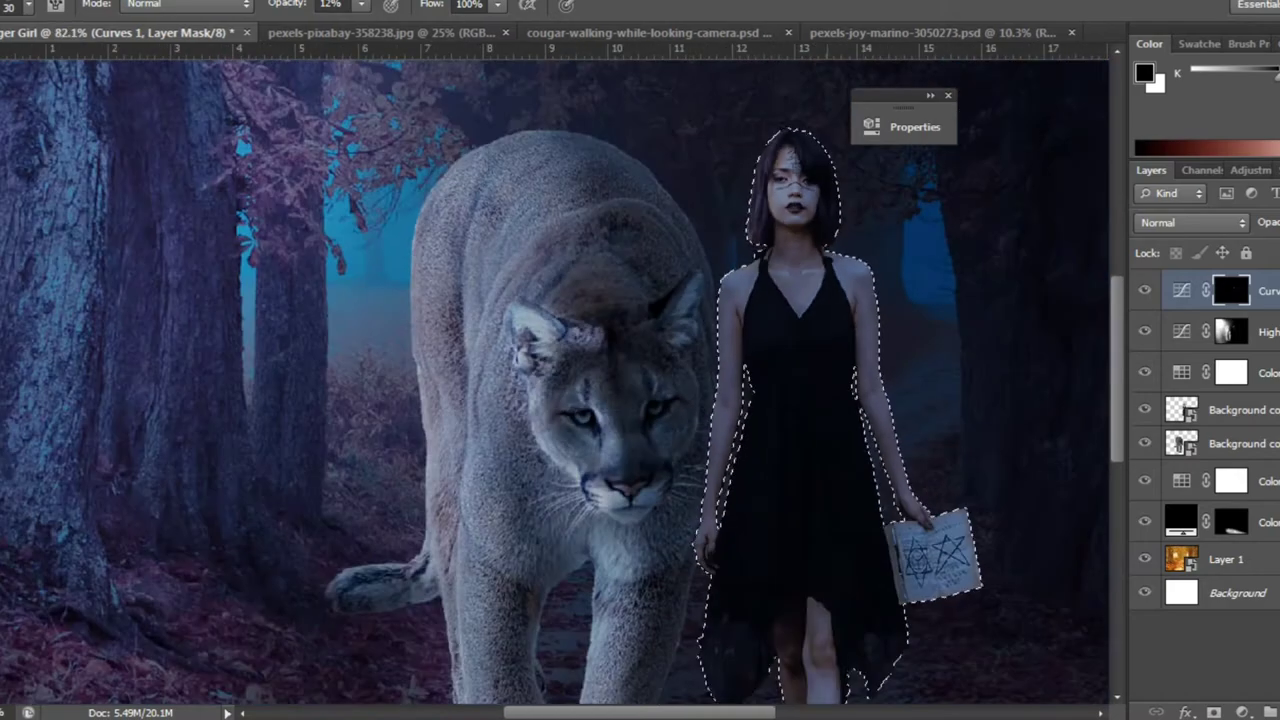
{"action": "key", "text": "ctrl+plus"}
{"action": "key", "text": "x"}
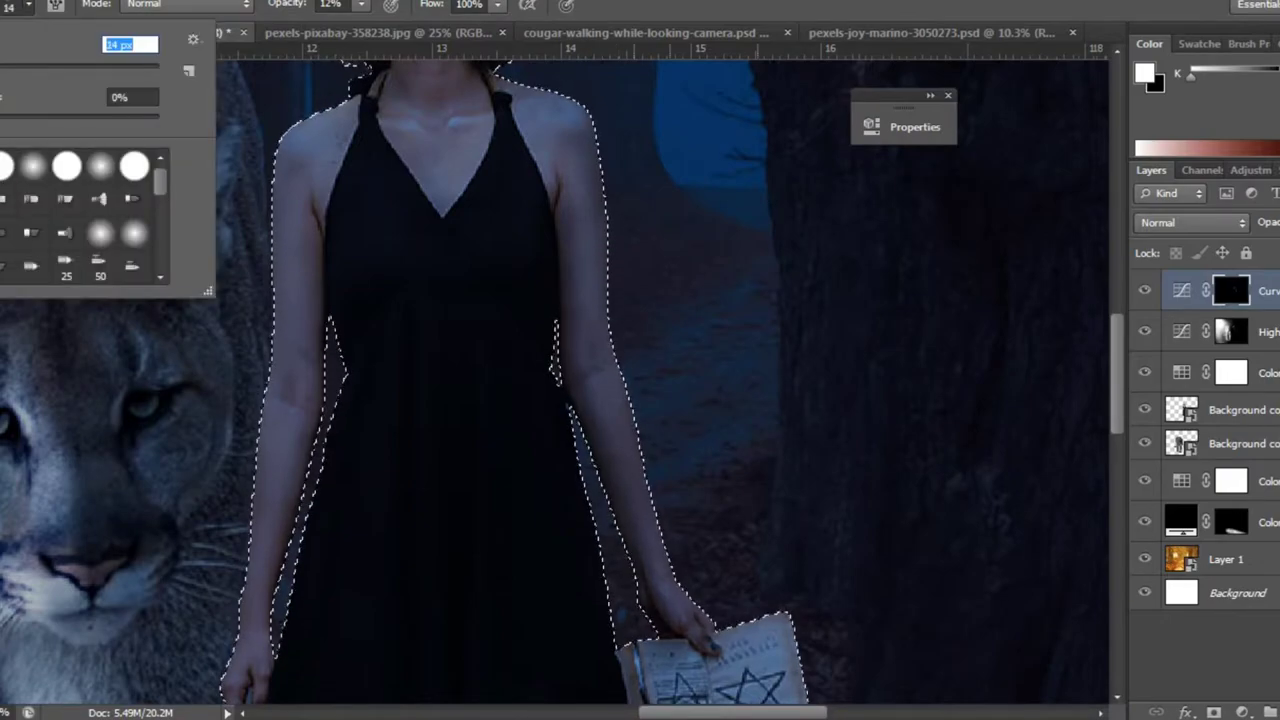
Set the brush size to 14 and dismiss the invalid brush size warning.
{"action": "type", "text": "14"}
{"action": "key", "text": "Return"}
{"action": "key", "text": "x"}
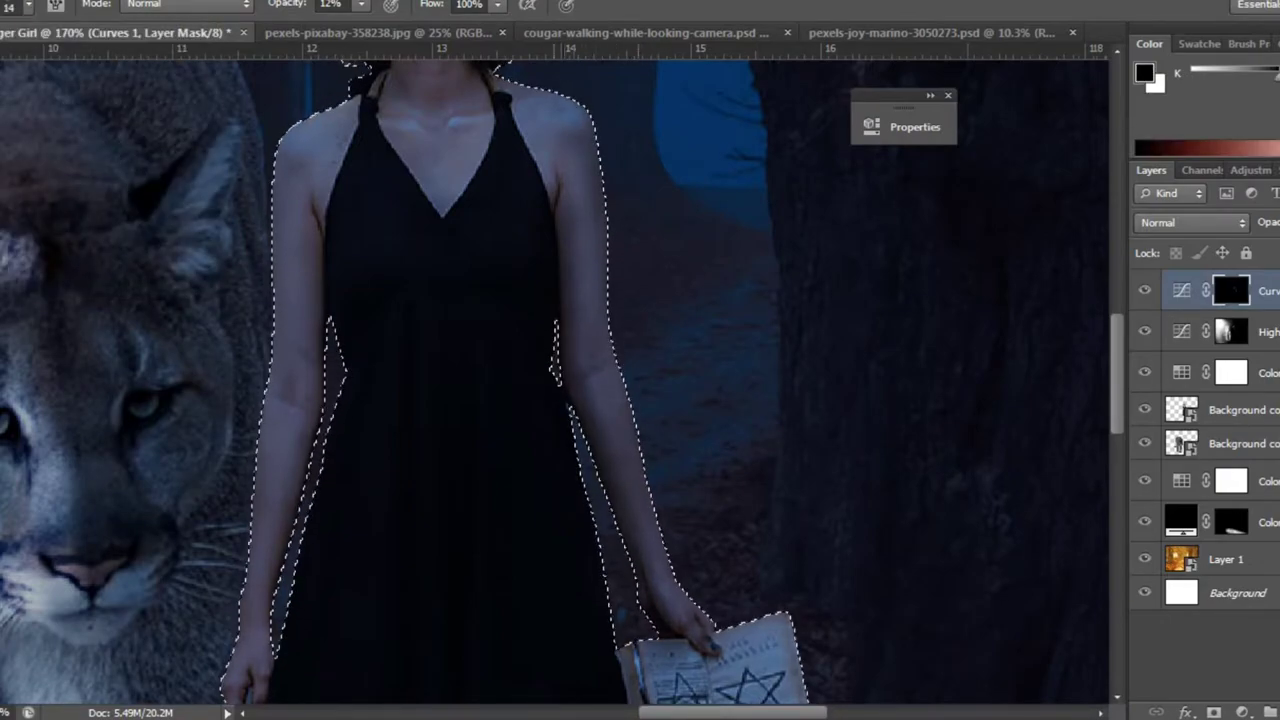
{"action": "scroll", "coordinate": [550, 380], "scroll_direction": "down", "scroll_amount": 5}
{"action": "left_click", "coordinate": [28, 5]}
{"action": "key", "text": "Return"}
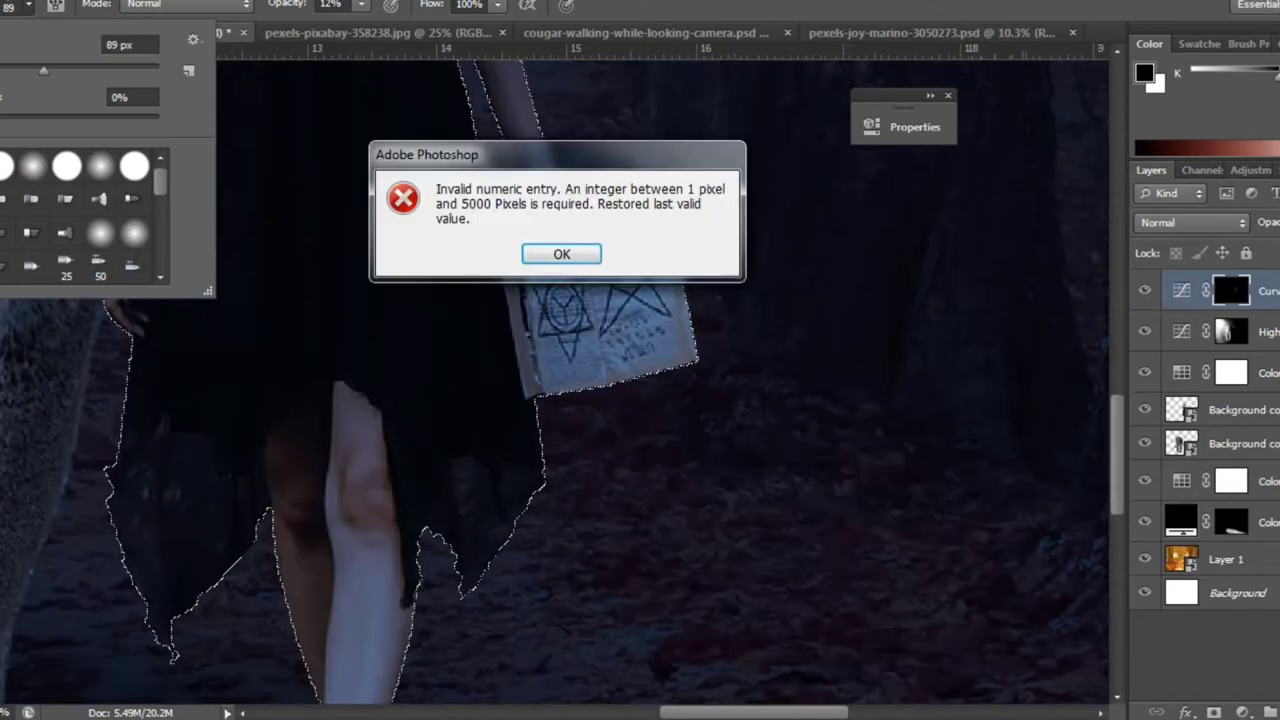
{"action": "key", "text": "Return"}
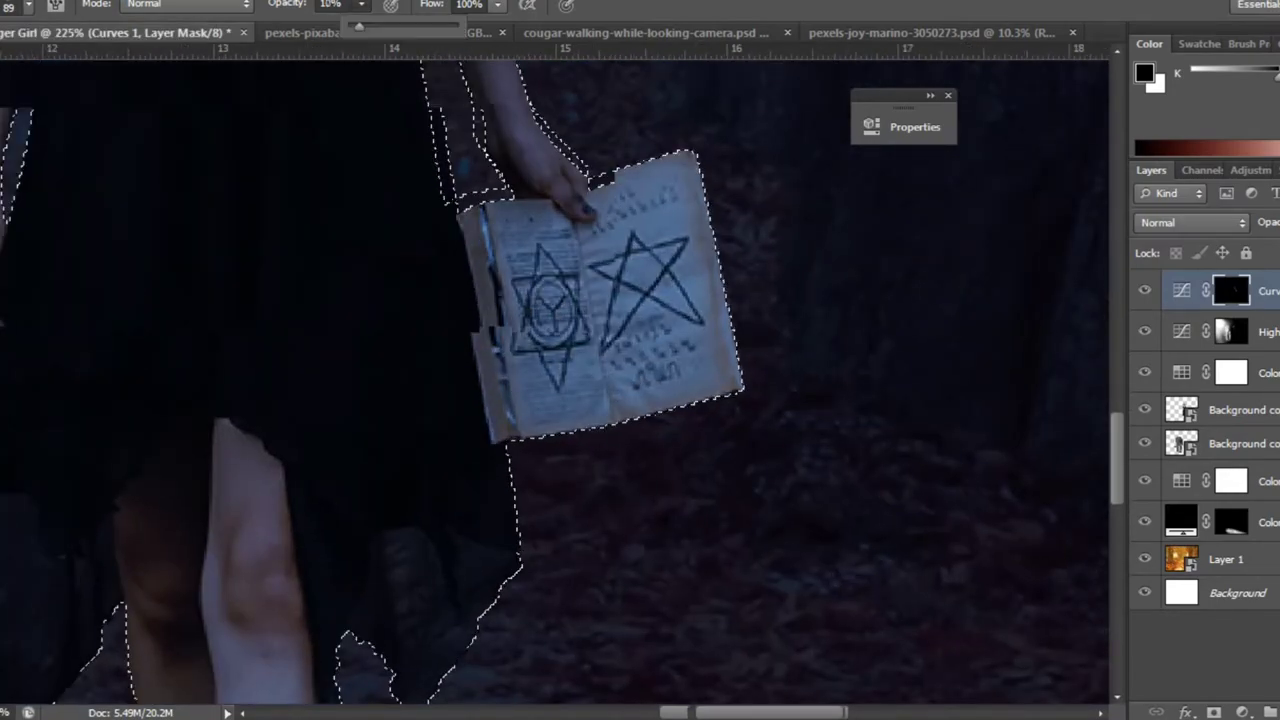
{"action": "scroll", "coordinate": [555, 380], "scroll_direction": "down", "scroll_amount": 5}
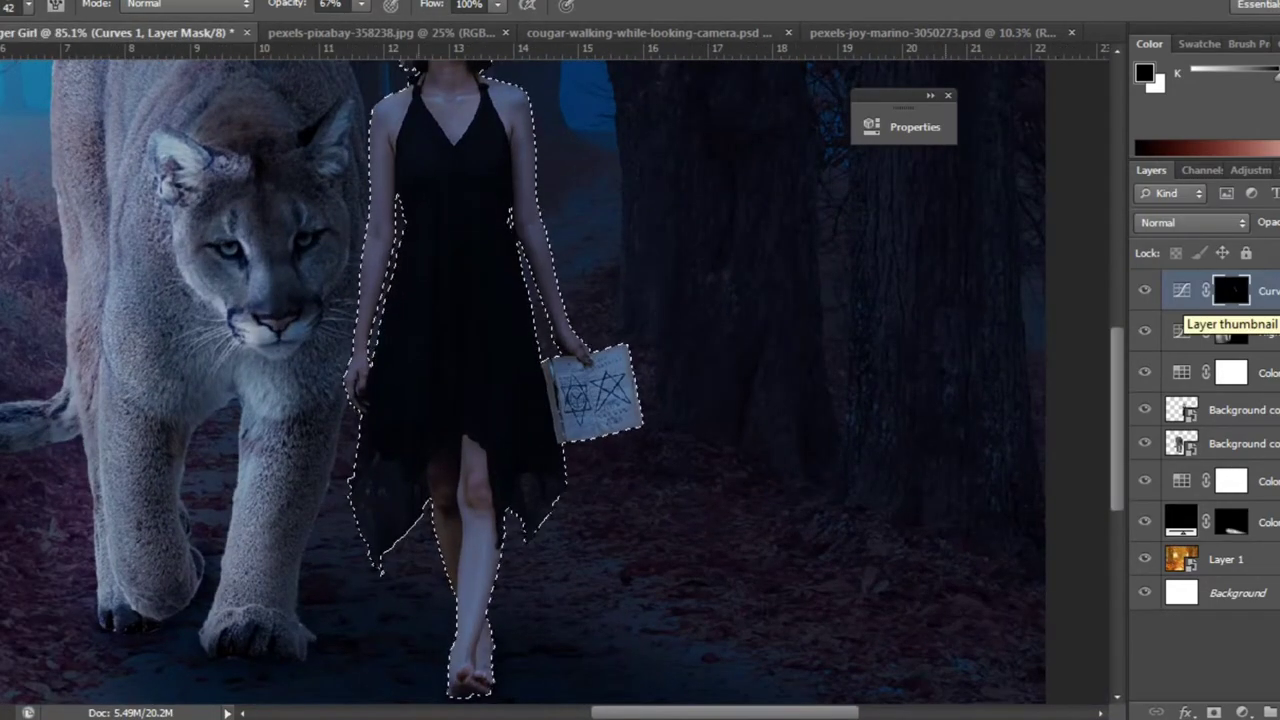
{"action": "scroll", "coordinate": [545, 380], "scroll_direction": "down", "scroll_amount": 2}
{"action": "scroll", "coordinate": [545, 380], "scroll_direction": "down", "scroll_amount": 1}
{"action": "scroll", "coordinate": [545, 380], "scroll_direction": "down", "scroll_amount": 1}
On the Highlight mask, invert the selection to the background and lower brush opacity to 9%.
{"action": "left_click", "coordinate": [1231, 331]}
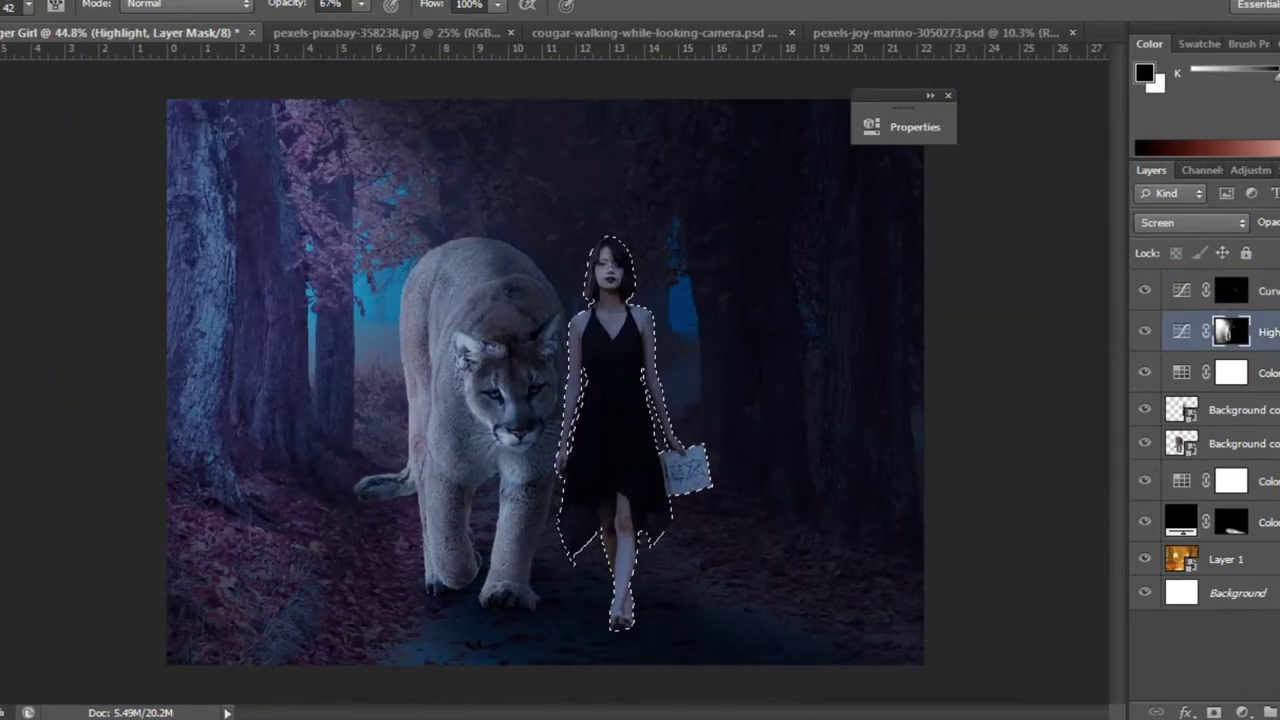
{"action": "key", "text": "ctrl+shift+i"}
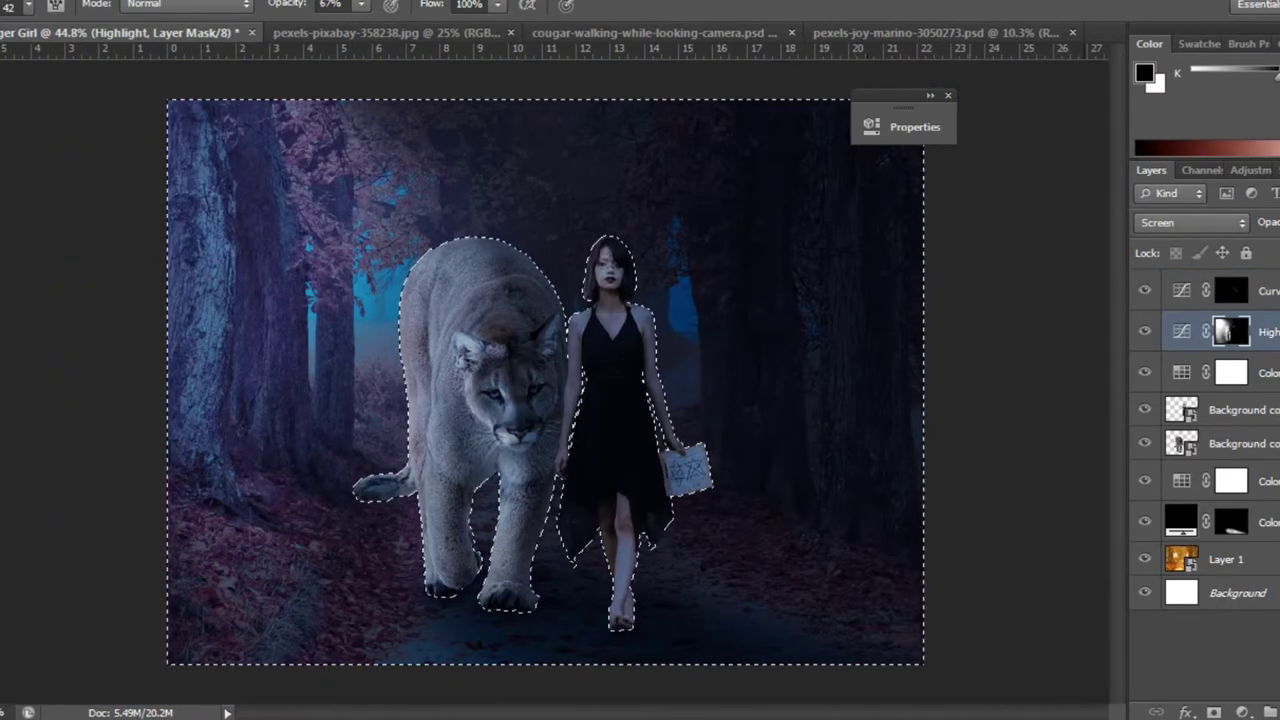
{"action": "left_click", "coordinate": [25, 4]}
{"action": "left_click", "coordinate": [361, 4]}
{"action": "left_click_drag", "start_coordinate": [361, 26], "coordinate": [296, 26]}
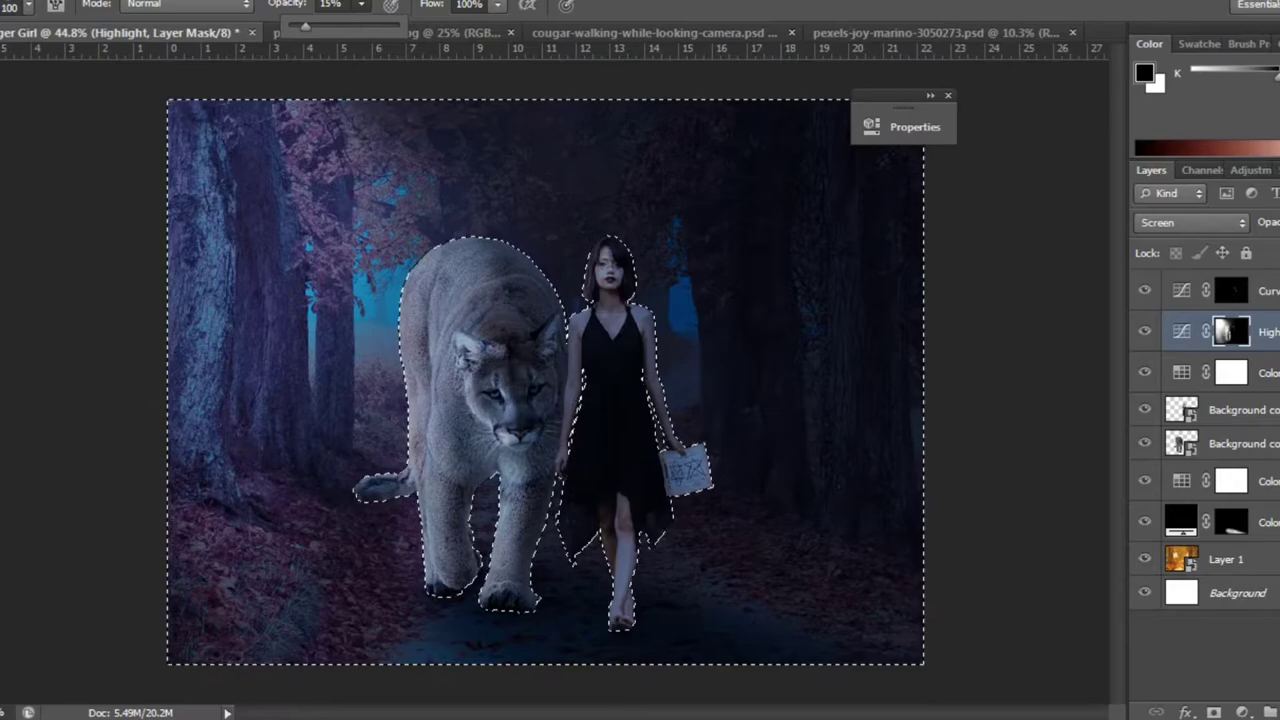
Use a 195 px white brush; move the Properties panel and pexels-pixabay-358238.jpg tab aside.
{"action": "left_click", "coordinate": [25, 4]}
{"action": "type", "text": "195"}
{"action": "key", "text": "Return"}
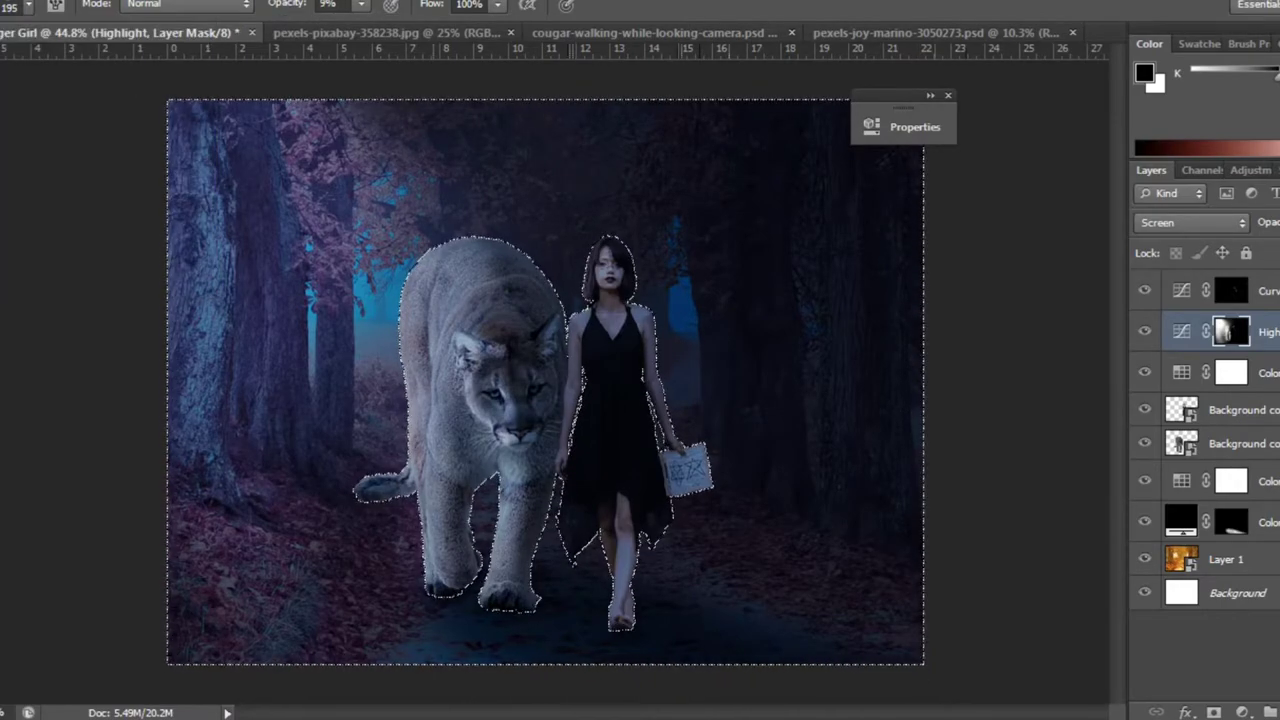
{"action": "key", "text": "x"}
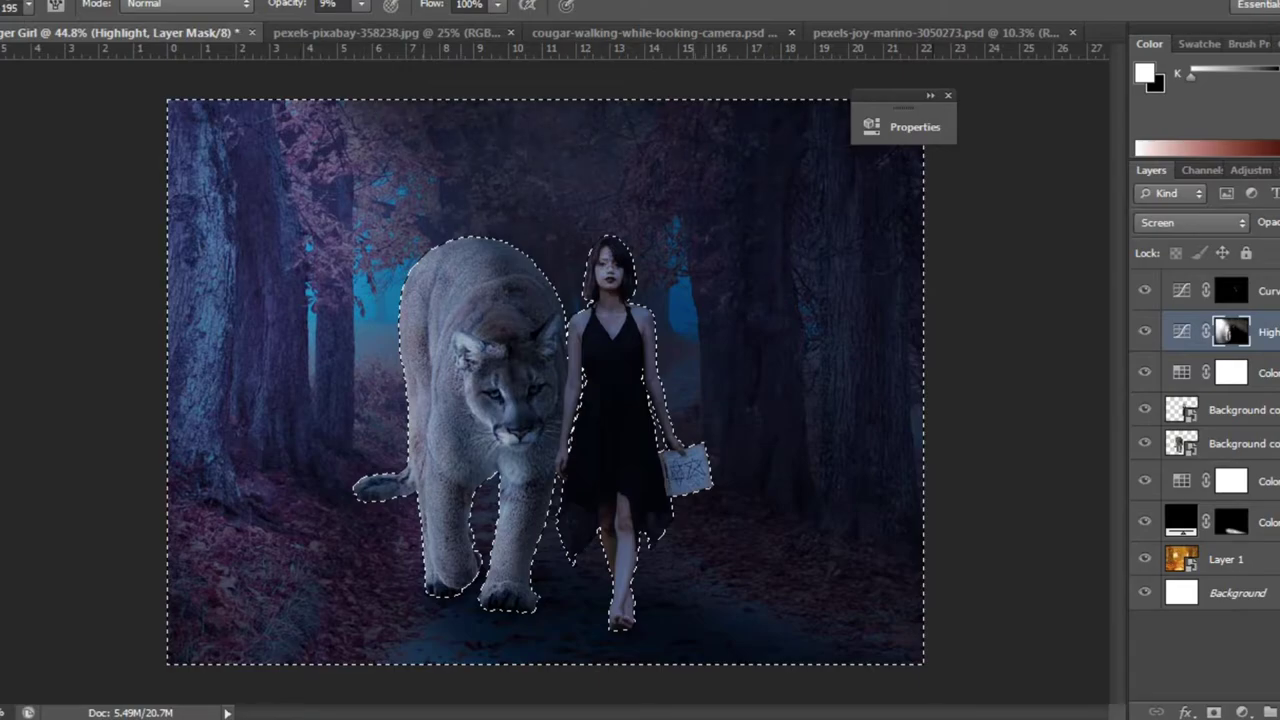
{"action": "left_click_drag", "start_coordinate": [903, 104], "coordinate": [1059, 100]}
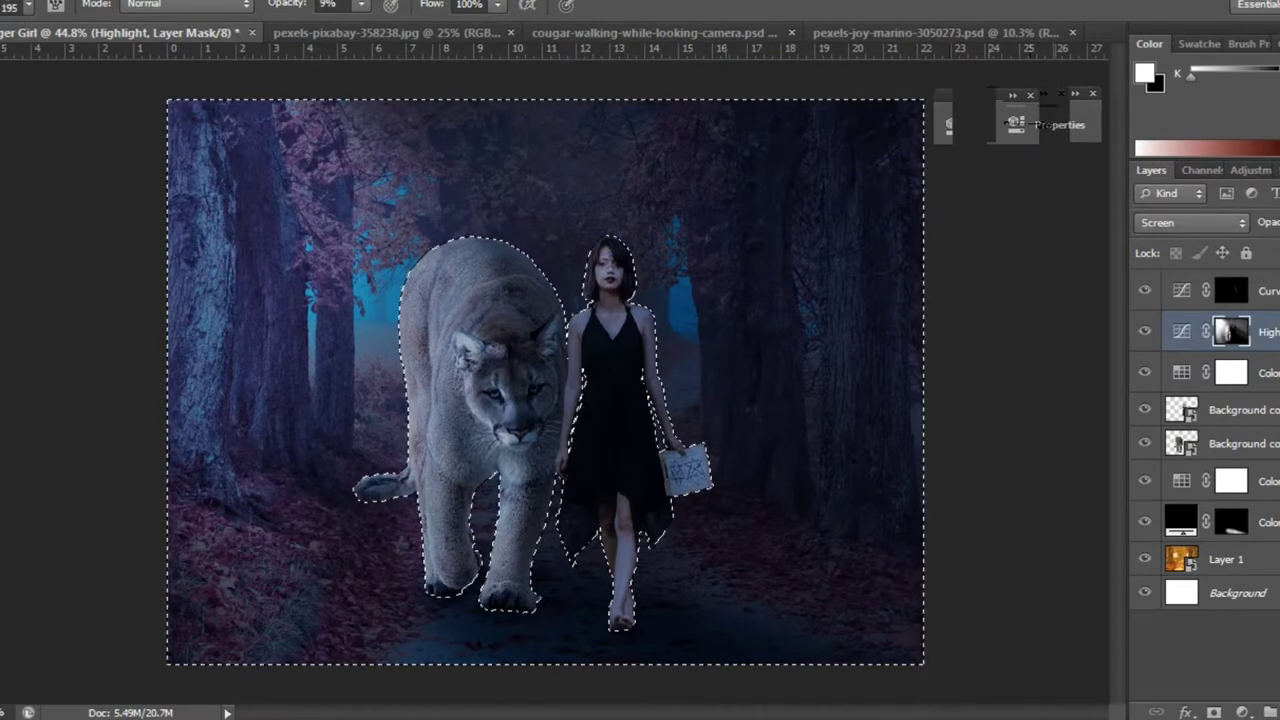
{"action": "left_click_drag", "start_coordinate": [385, 32], "coordinate": [948, 32]}
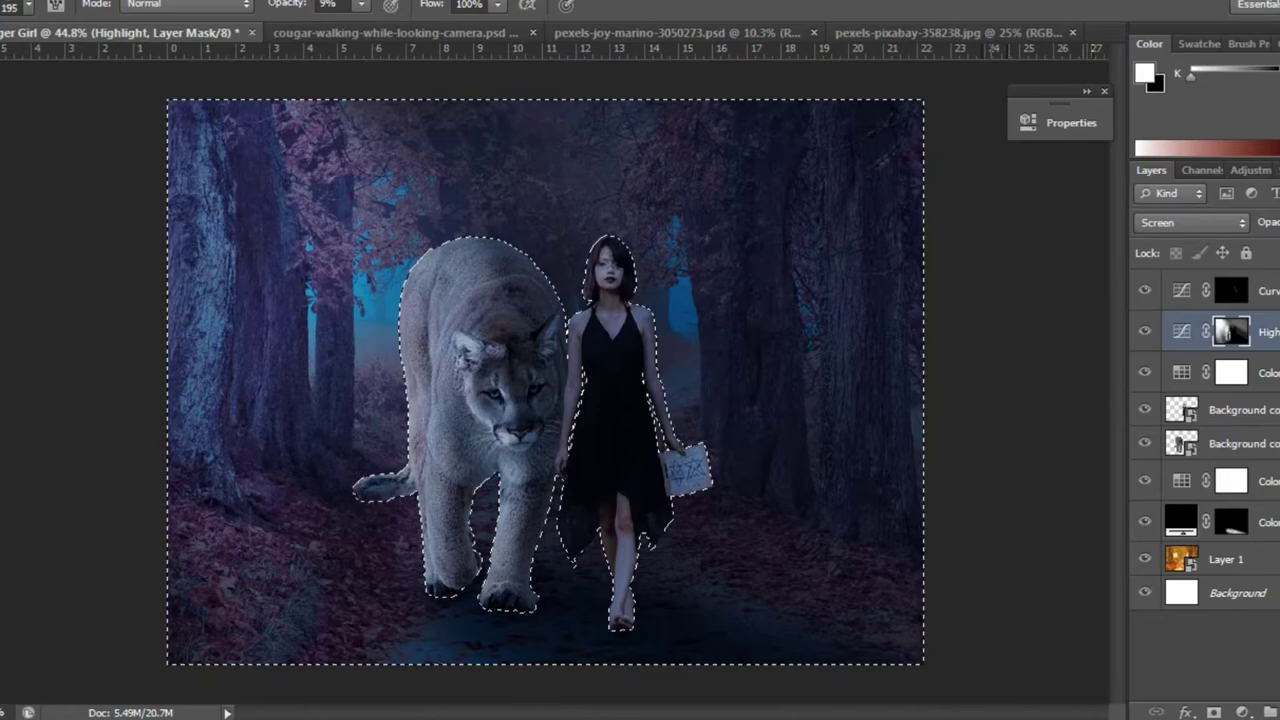
Deselect and switch to editing the Curves 1 layer's mask.
{"action": "key", "text": "ctrl+d"}
{"action": "left_click", "coordinate": [1265, 290]}
{"action": "scroll", "coordinate": [670, 300], "scroll_direction": "up", "scroll_amount": 5}
{"action": "left_click", "coordinate": [28, 6]}
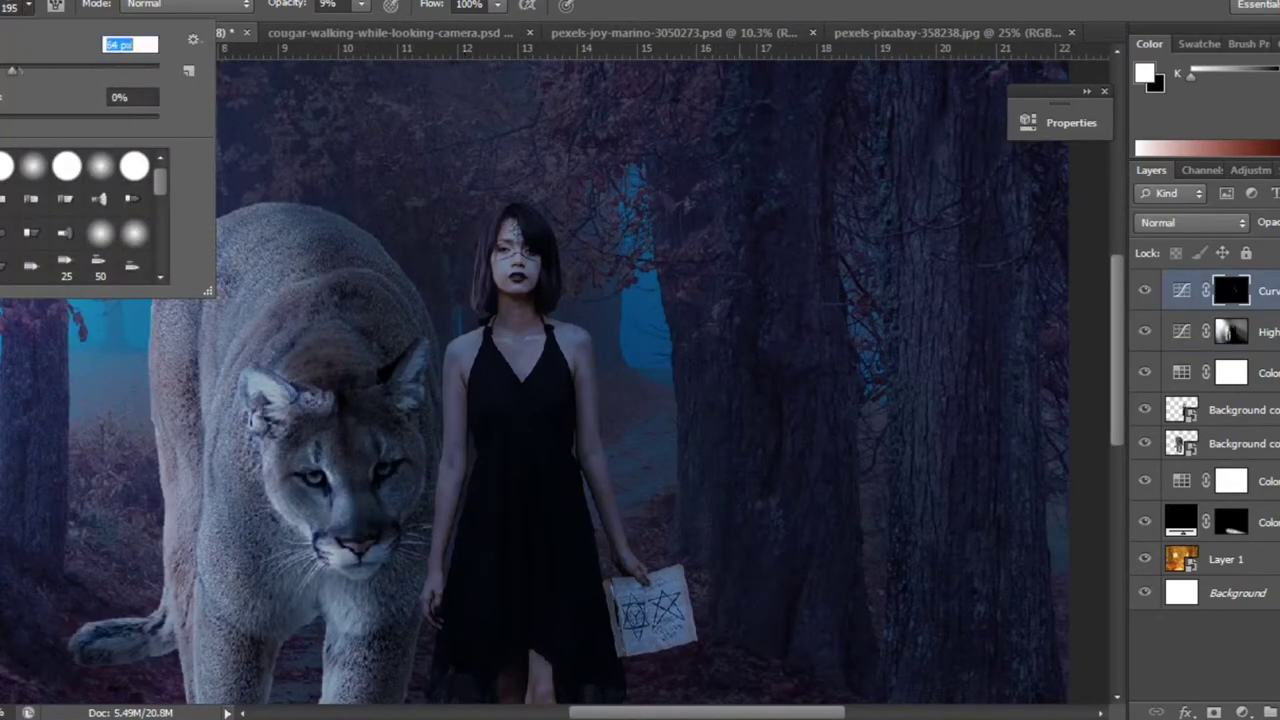
Paint soft strokes on the Curves 1 mask to deepen the forest around the figures.
{"action": "key", "text": "Return"}
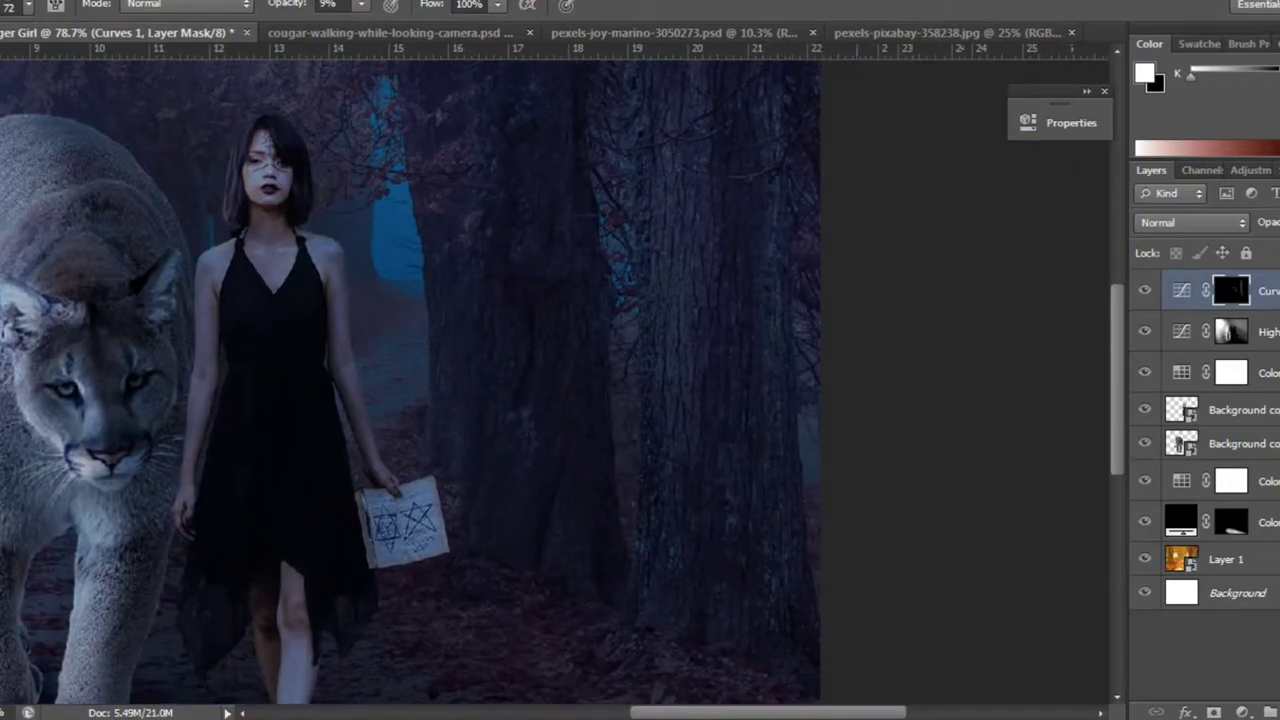
{"action": "left_click_drag", "start_coordinate": [675, 453], "coordinate": [420, 503]}
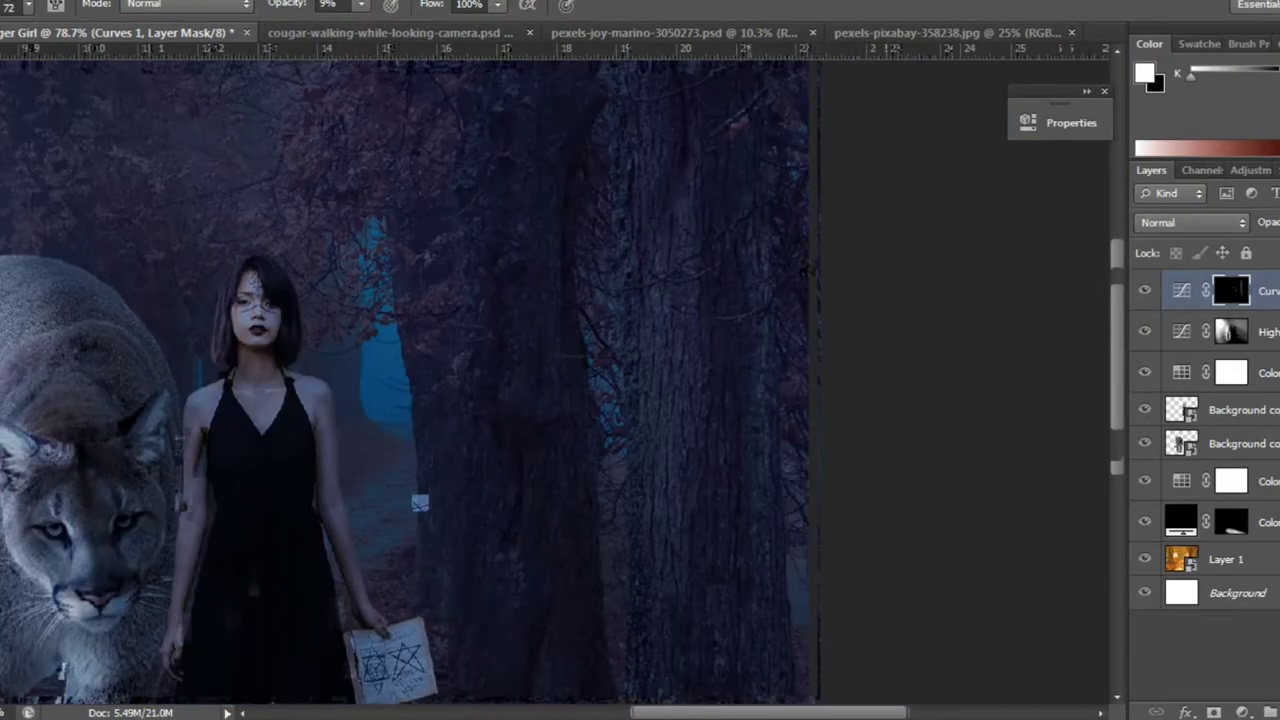
{"action": "scroll", "coordinate": [420, 503], "scroll_direction": "down", "scroll_amount": 3}
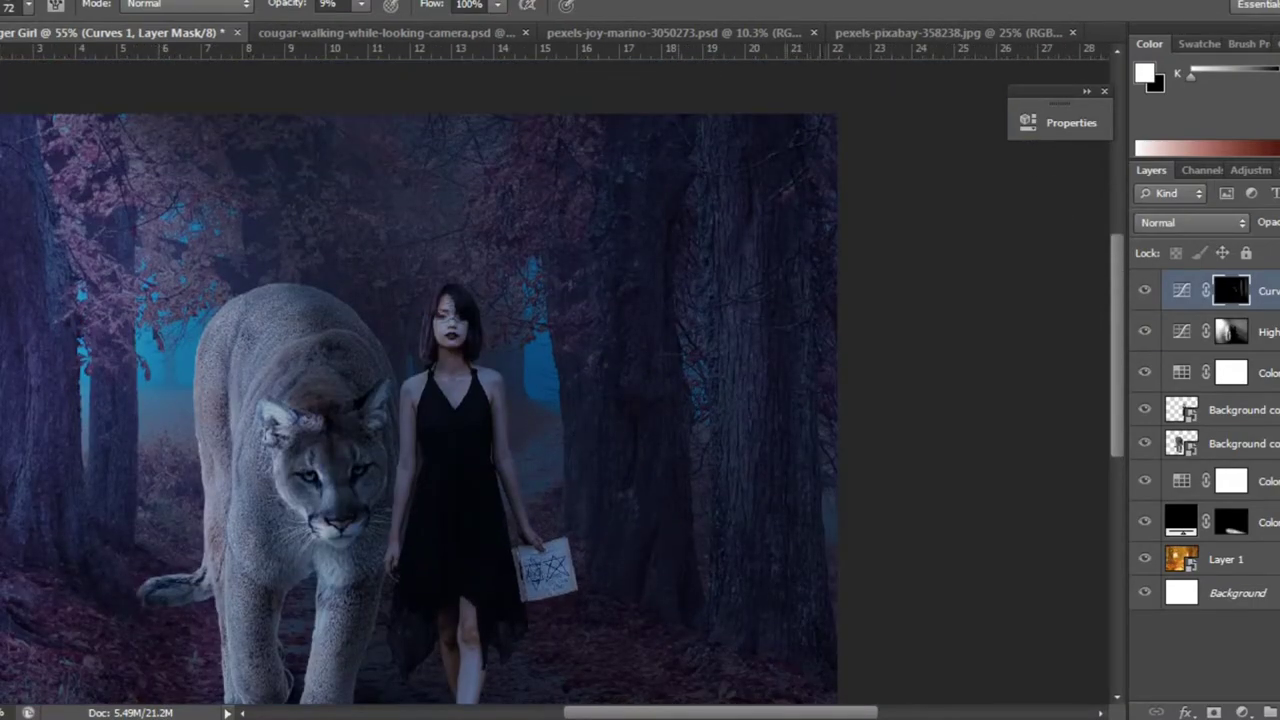
{"action": "left_click_drag", "start_coordinate": [420, 503], "coordinate": [725, 408]}
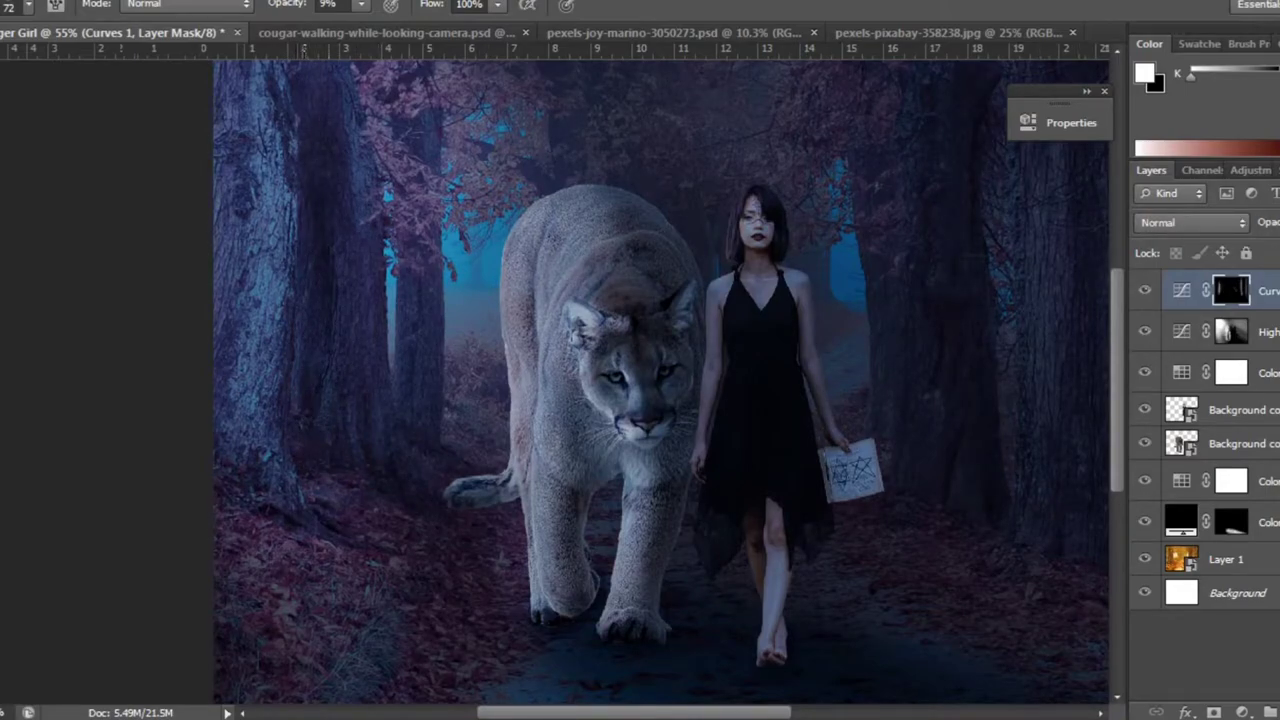
{"action": "scroll", "coordinate": [130, 435], "scroll_direction": "down", "scroll_amount": 2}
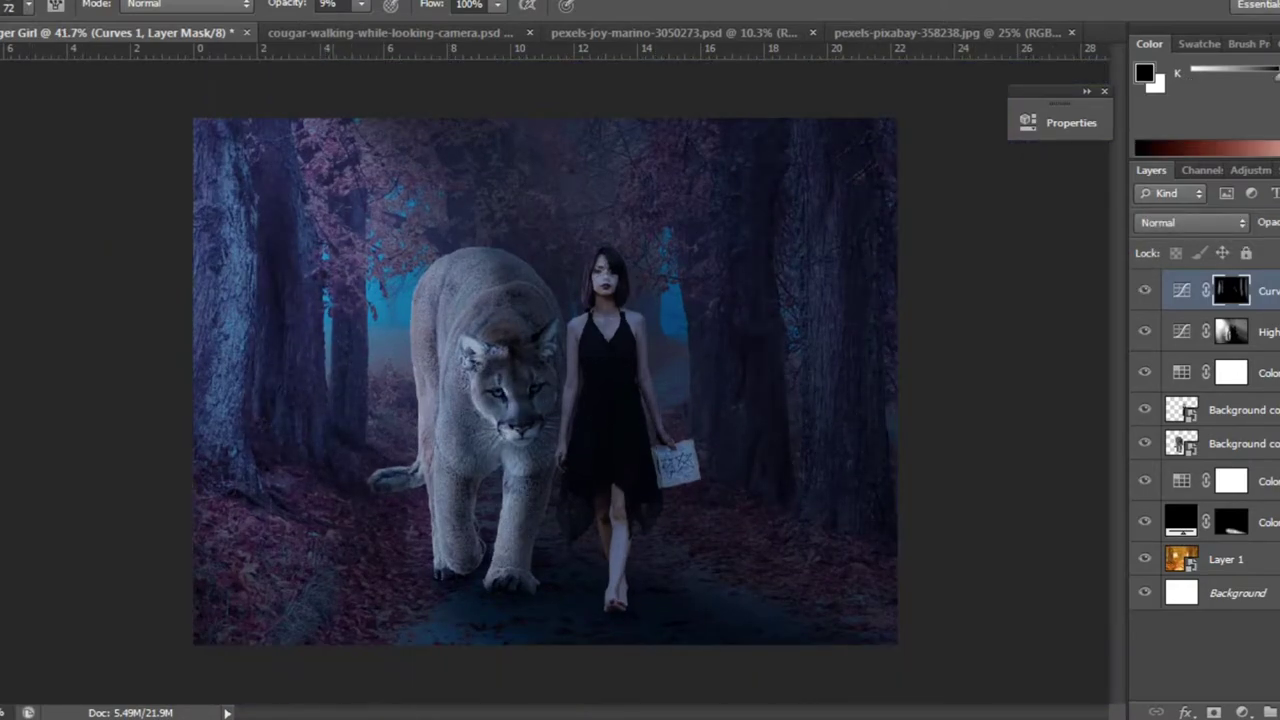
{"action": "scroll", "coordinate": [567, 378], "scroll_direction": "up", "scroll_amount": 2}
{"action": "scroll", "coordinate": [567, 378], "scroll_direction": "up", "scroll_amount": 2}
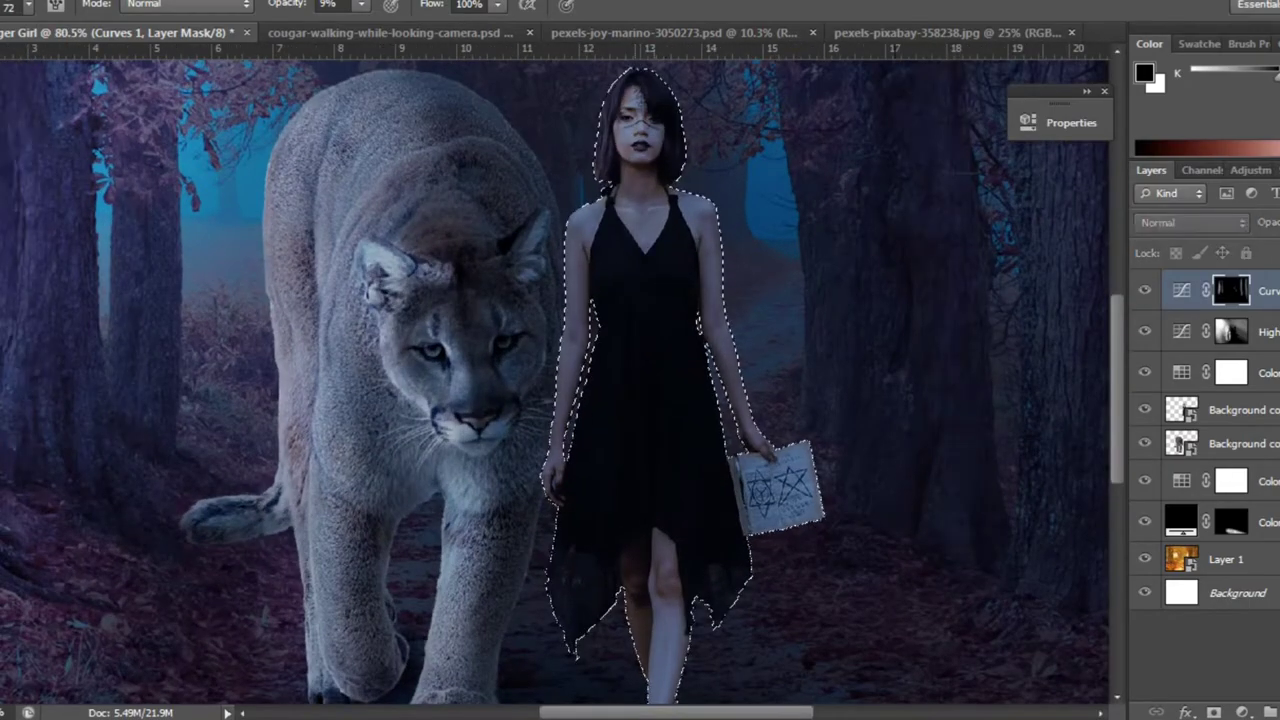
Paint white at 43% opacity over the book in the woman's hand.
{"action": "scroll", "coordinate": [795, 503], "scroll_direction": "up", "scroll_amount": 3}
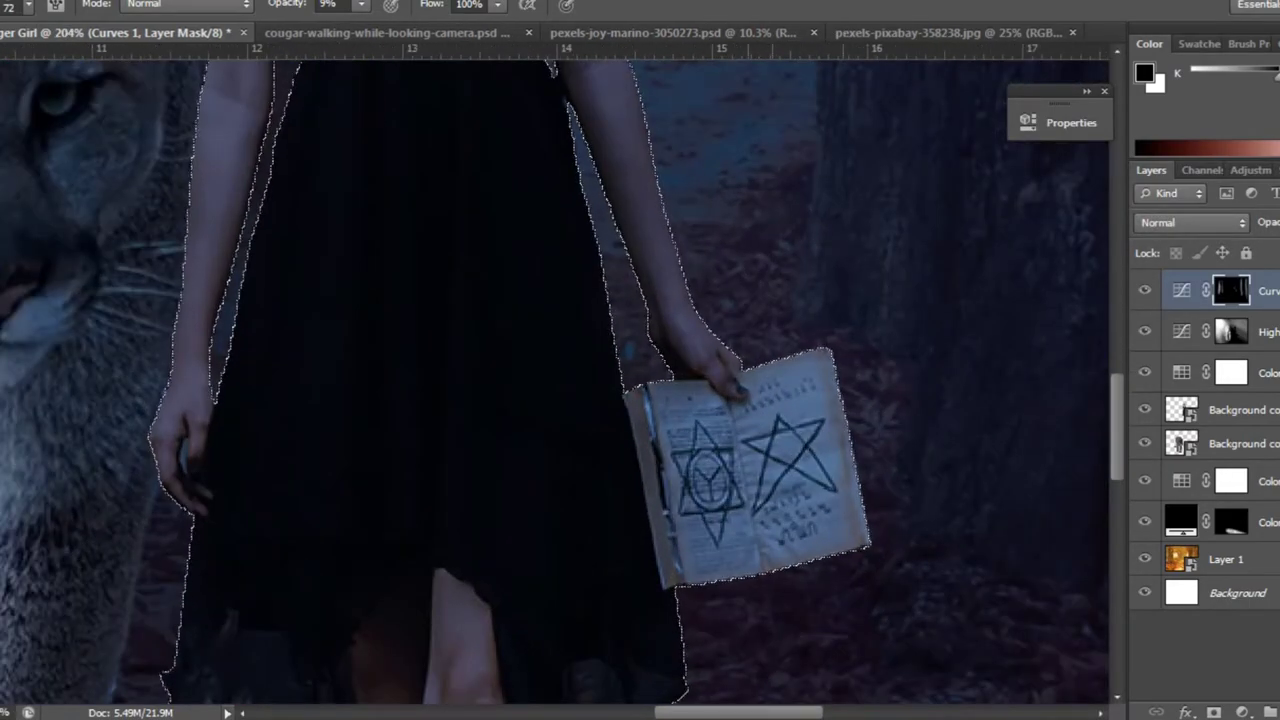
{"action": "key", "text": "x"}
{"action": "key", "text": "4"}
{"action": "key", "text": "3"}
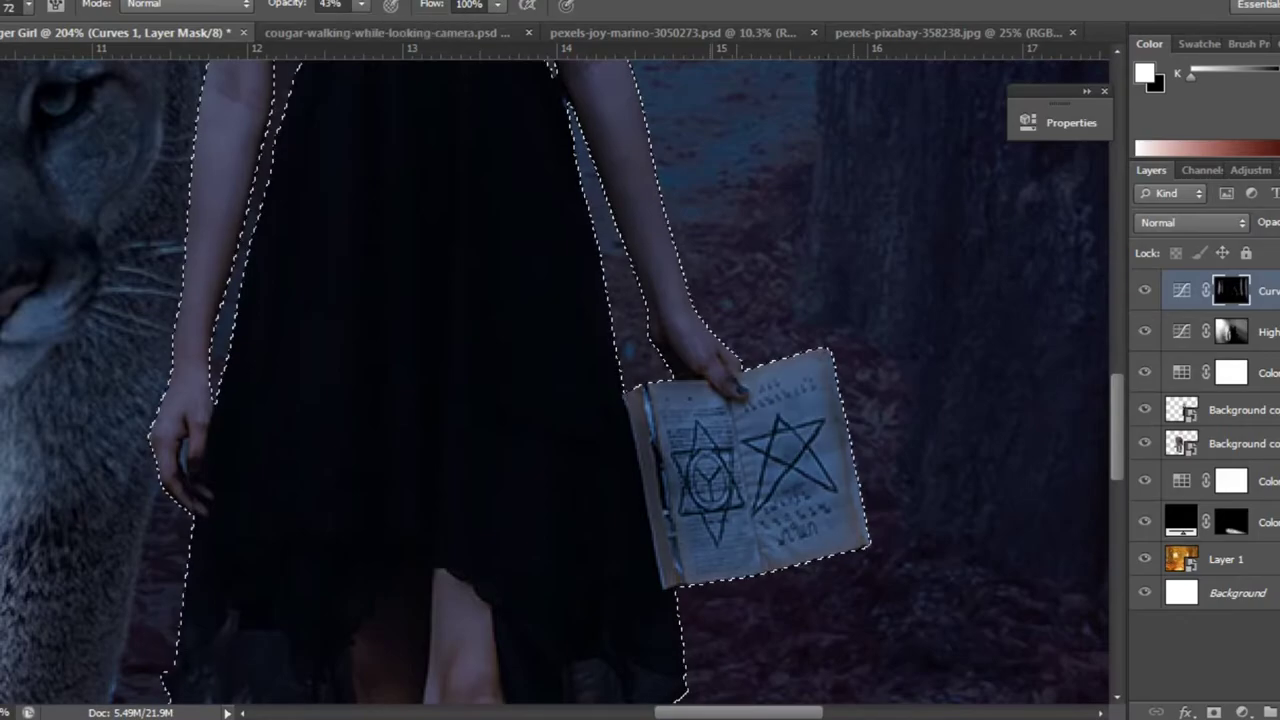
{"action": "left_click_drag", "start_coordinate": [780, 530], "coordinate": [740, 420]}
Darken the woman's arm edge with a 14 px brush at 16% opacity.
{"action": "scroll", "coordinate": [560, 380], "scroll_direction": "down", "scroll_amount": 5}
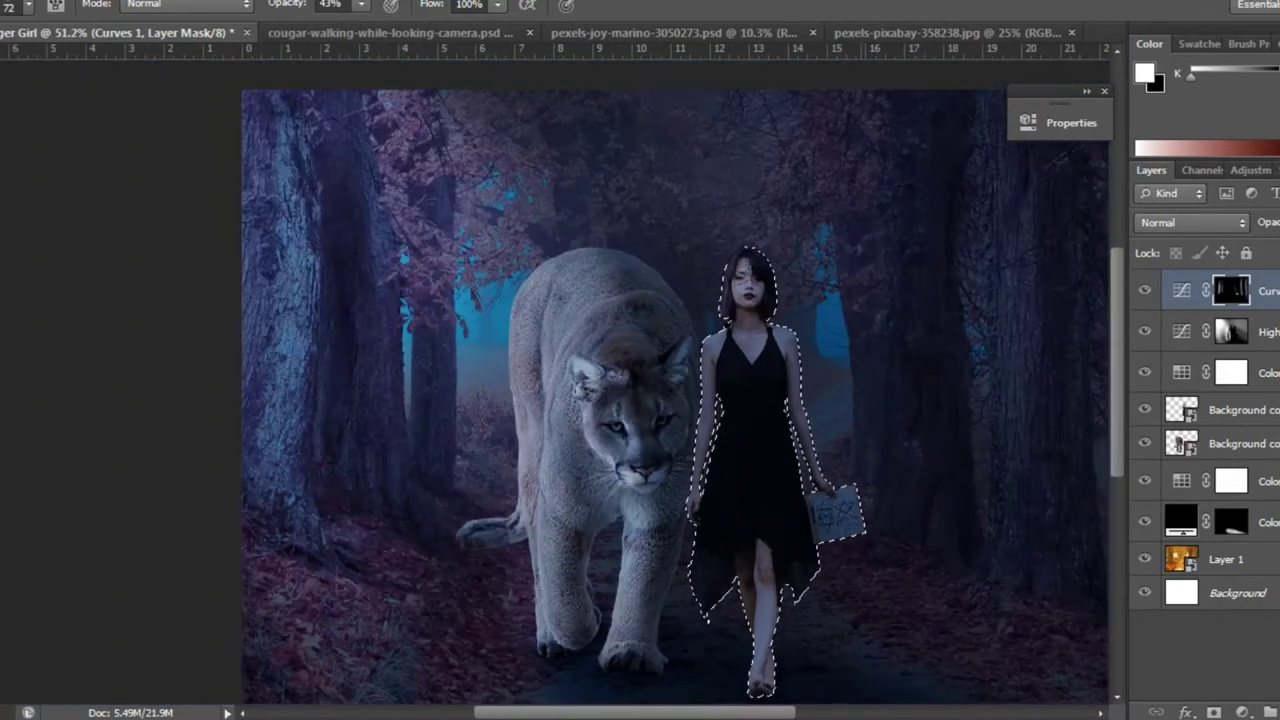
{"action": "scroll", "coordinate": [675, 310], "scroll_direction": "up", "scroll_amount": 3}
{"action": "scroll", "coordinate": [675, 310], "scroll_direction": "up", "scroll_amount": 2}
{"action": "key", "text": "1"}
{"action": "key", "text": "6"}
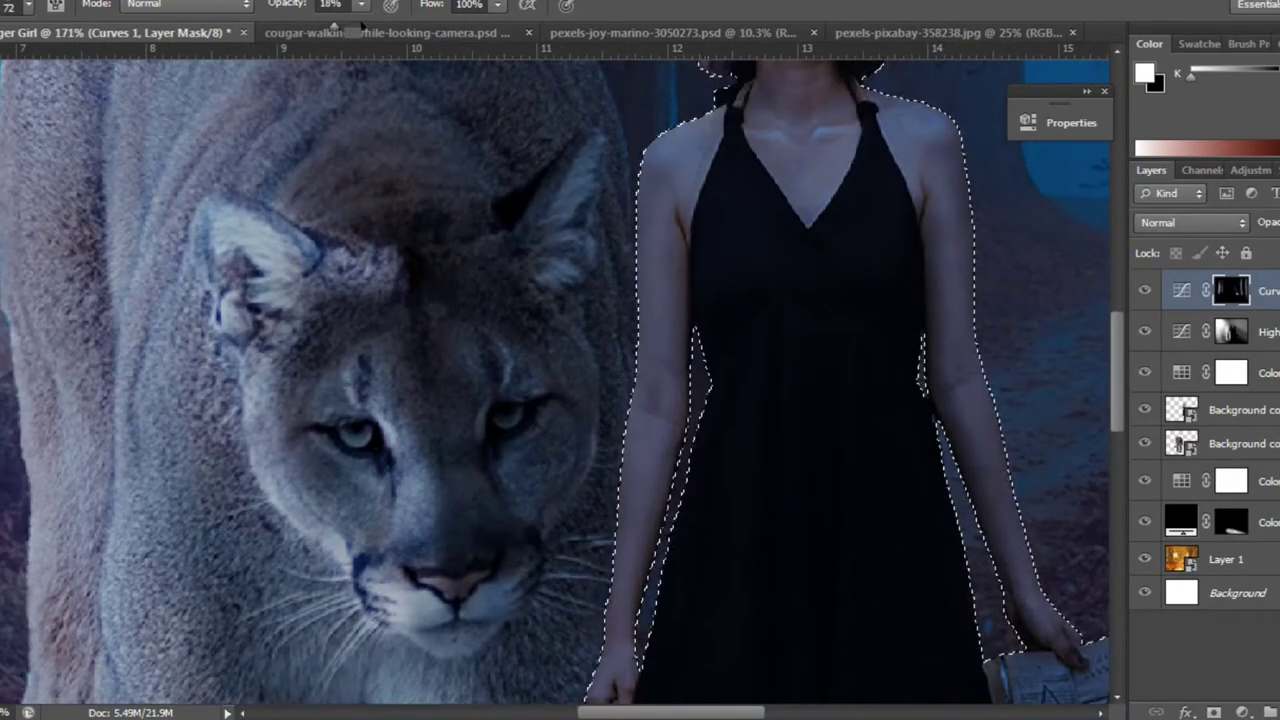
{"action": "left_click", "coordinate": [30, 5]}
{"action": "type", "text": "14"}
{"action": "key", "text": "Return"}
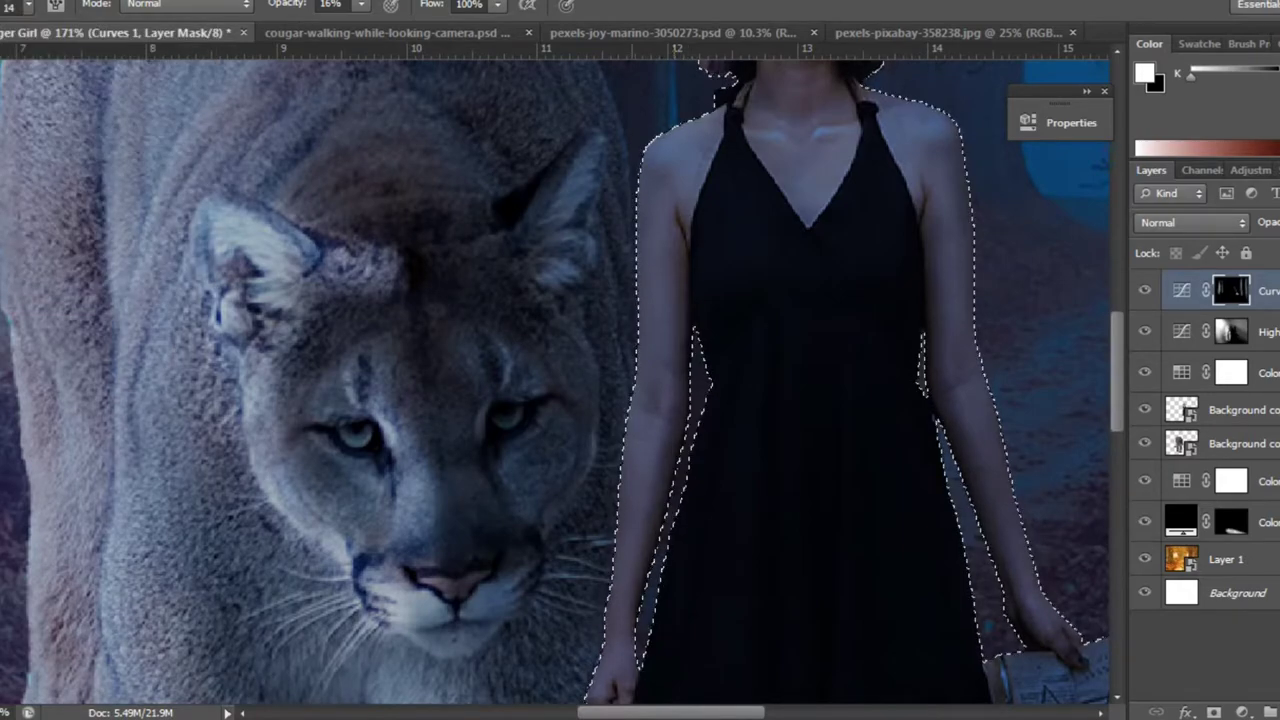
{"action": "left_click_drag", "start_coordinate": [672, 370], "coordinate": [666, 408]}
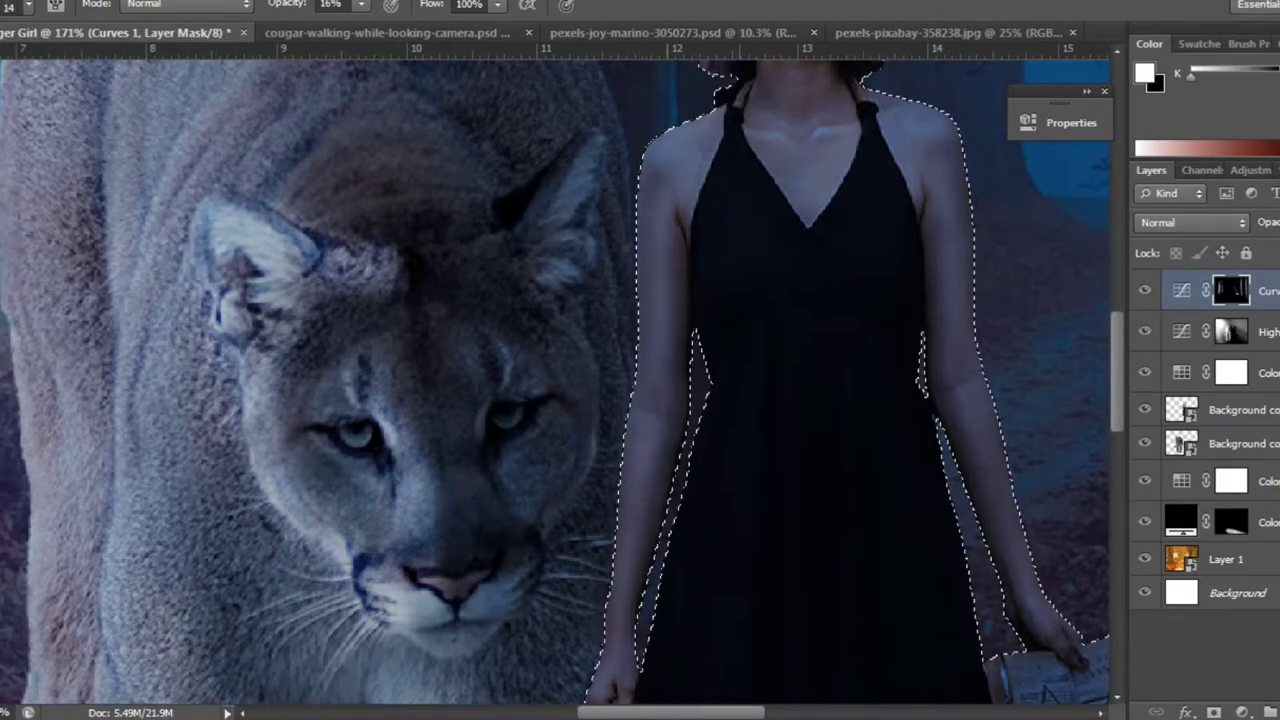
Lower the brush opacity to 7% and switch the painting colour to black.
{"action": "scroll", "coordinate": [555, 380], "scroll_direction": "down", "scroll_amount": 3}
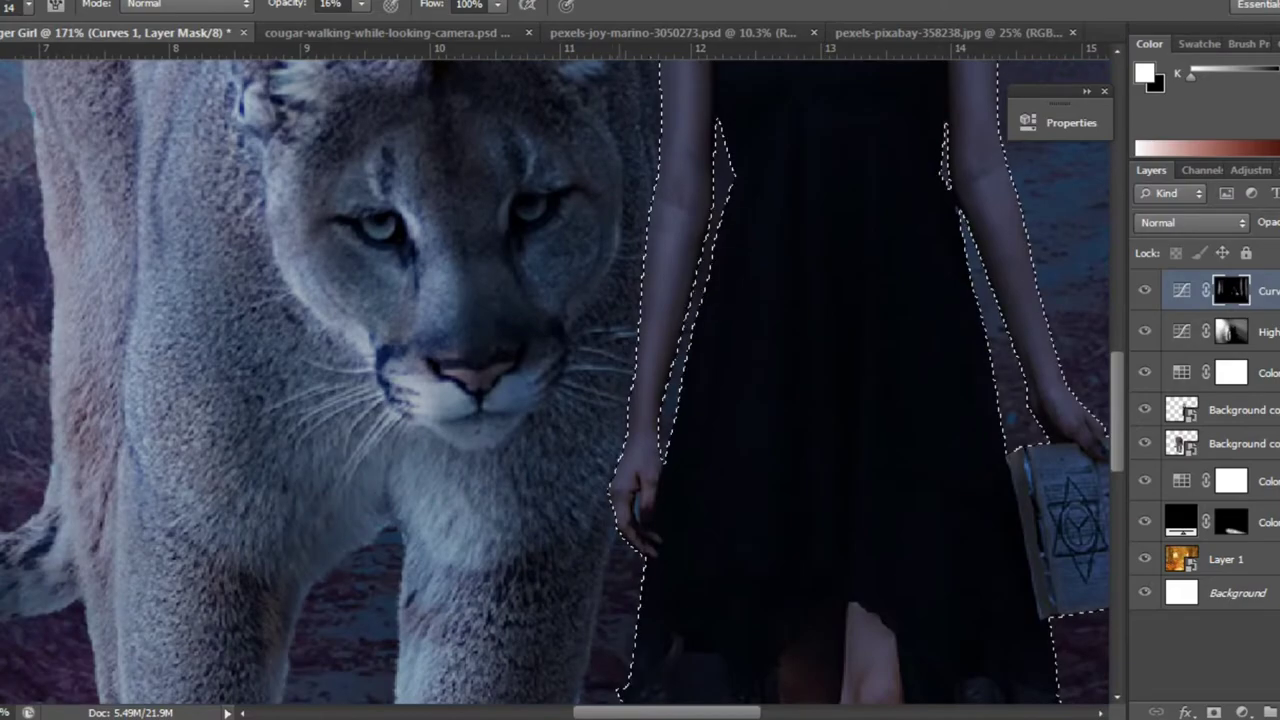
{"action": "scroll", "coordinate": [555, 380], "scroll_direction": "up", "scroll_amount": 3}
{"action": "scroll", "coordinate": [555, 380], "scroll_direction": "down", "scroll_amount": 3}
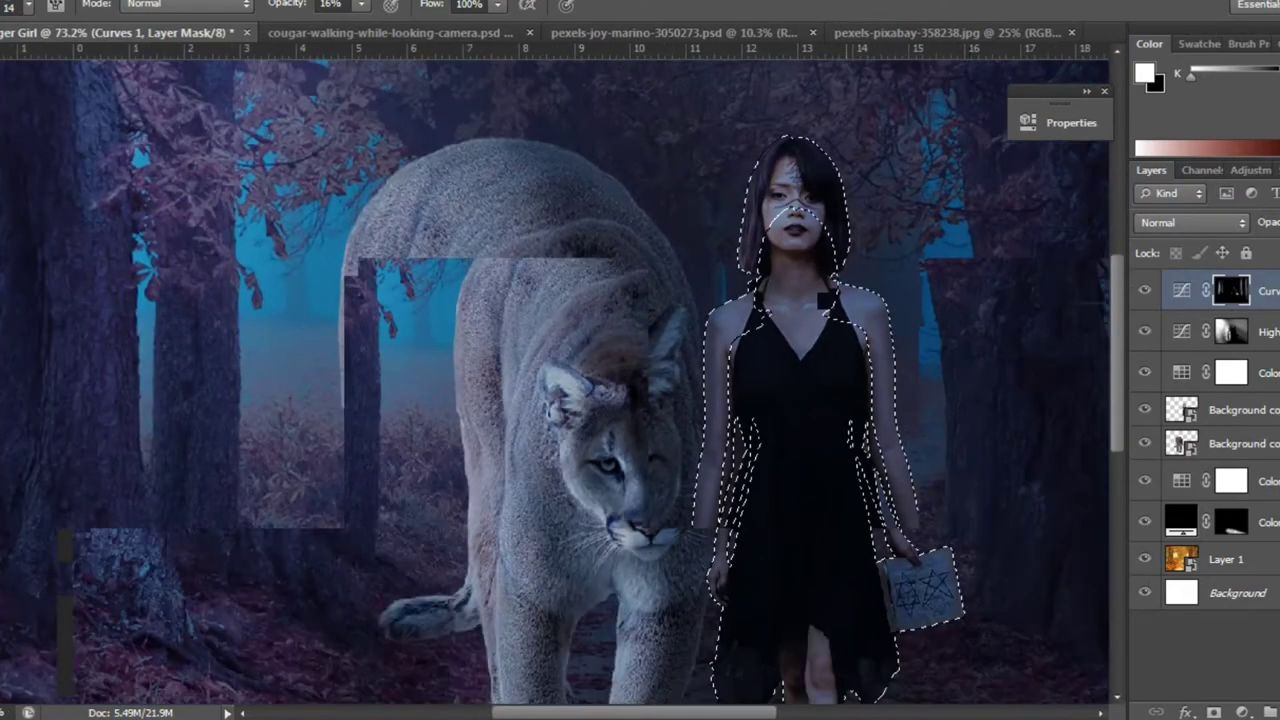
{"action": "scroll", "coordinate": [555, 380], "scroll_direction": "up", "scroll_amount": 3}
{"action": "left_click", "coordinate": [28, 6]}
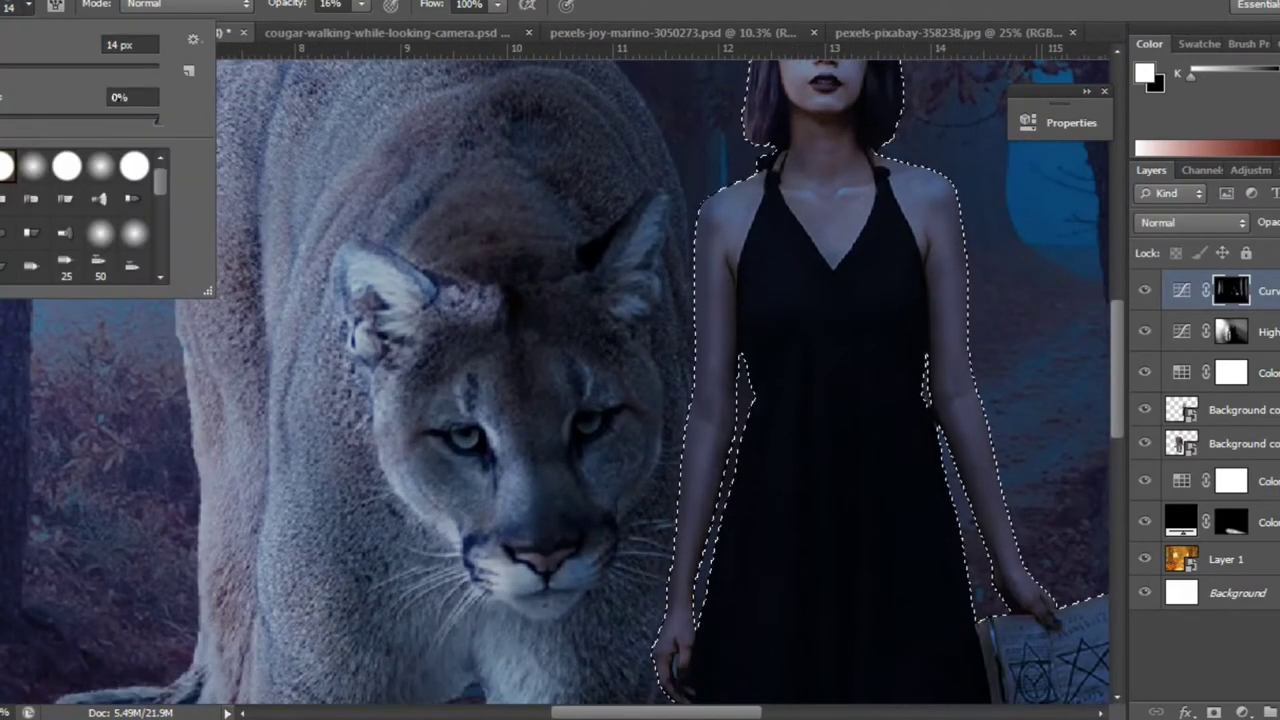
{"action": "left_click_drag", "start_coordinate": [361, 4], "coordinate": [349, 26]}
{"action": "key", "text": "x"}
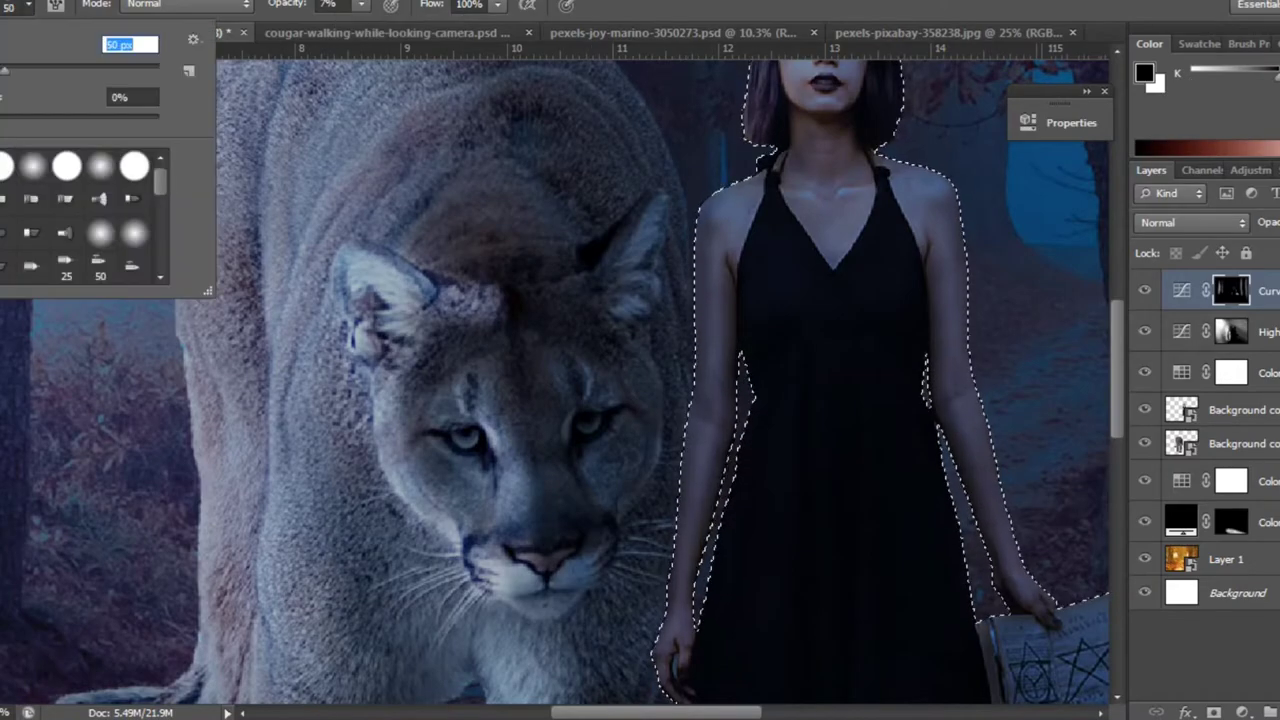
Switch back to white while inspecting, then select the Highlight layer's mask.
{"action": "scroll", "coordinate": [555, 380], "scroll_direction": "down", "scroll_amount": 2}
{"action": "scroll", "coordinate": [825, 90], "scroll_direction": "up", "scroll_amount": 5}
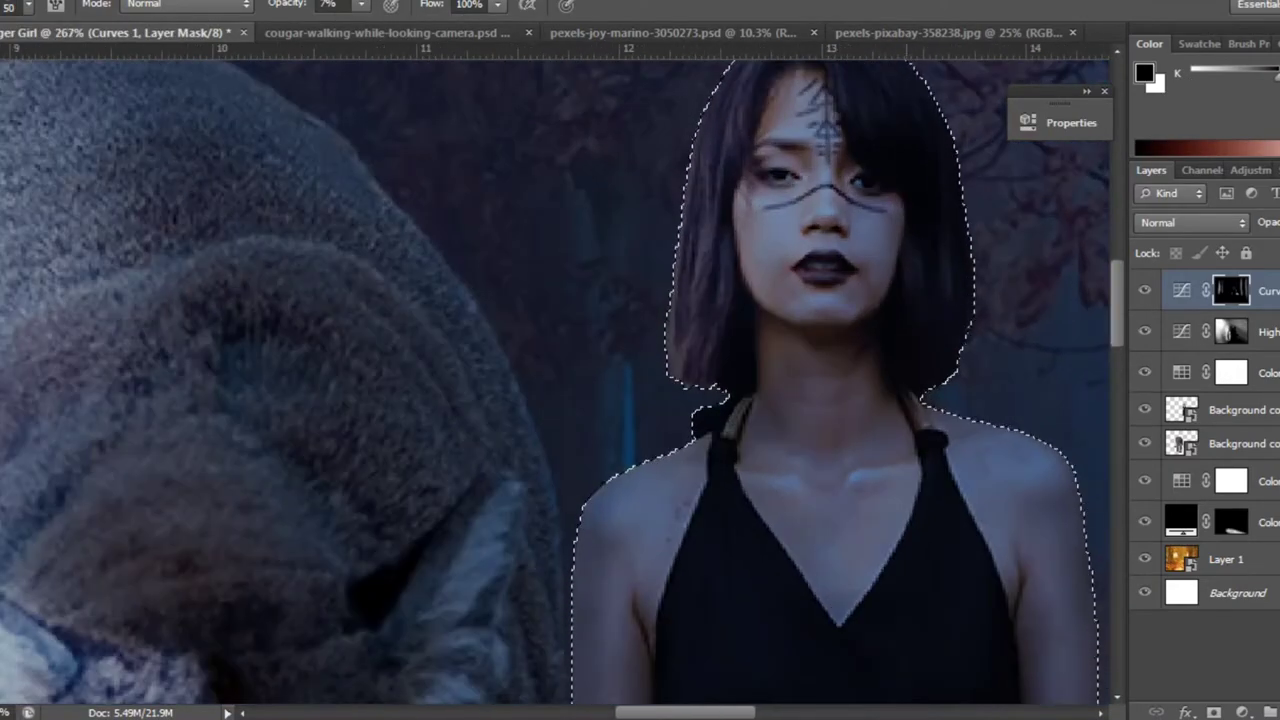
{"action": "key", "text": "x"}
{"action": "scroll", "coordinate": [555, 380], "scroll_direction": "down", "scroll_amount": 4}
{"action": "scroll", "coordinate": [600, 300], "scroll_direction": "up", "scroll_amount": 2}
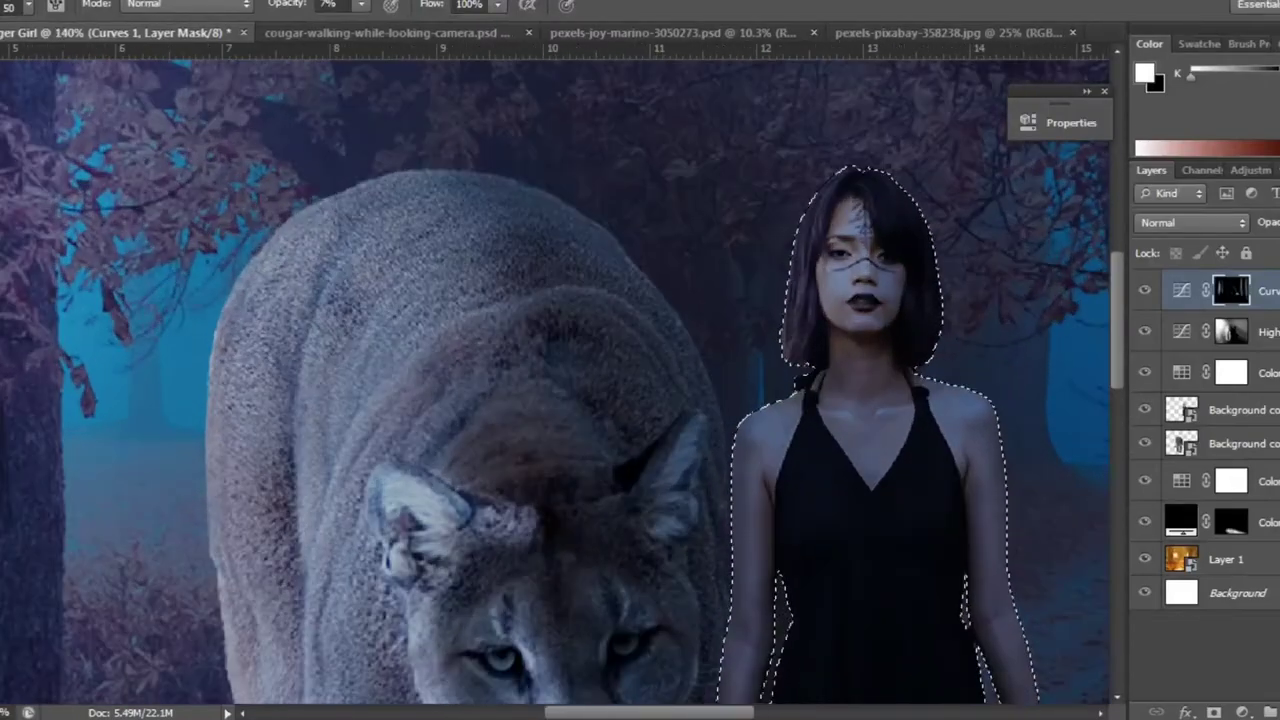
{"action": "scroll", "coordinate": [555, 380], "scroll_direction": "down", "scroll_amount": 3}
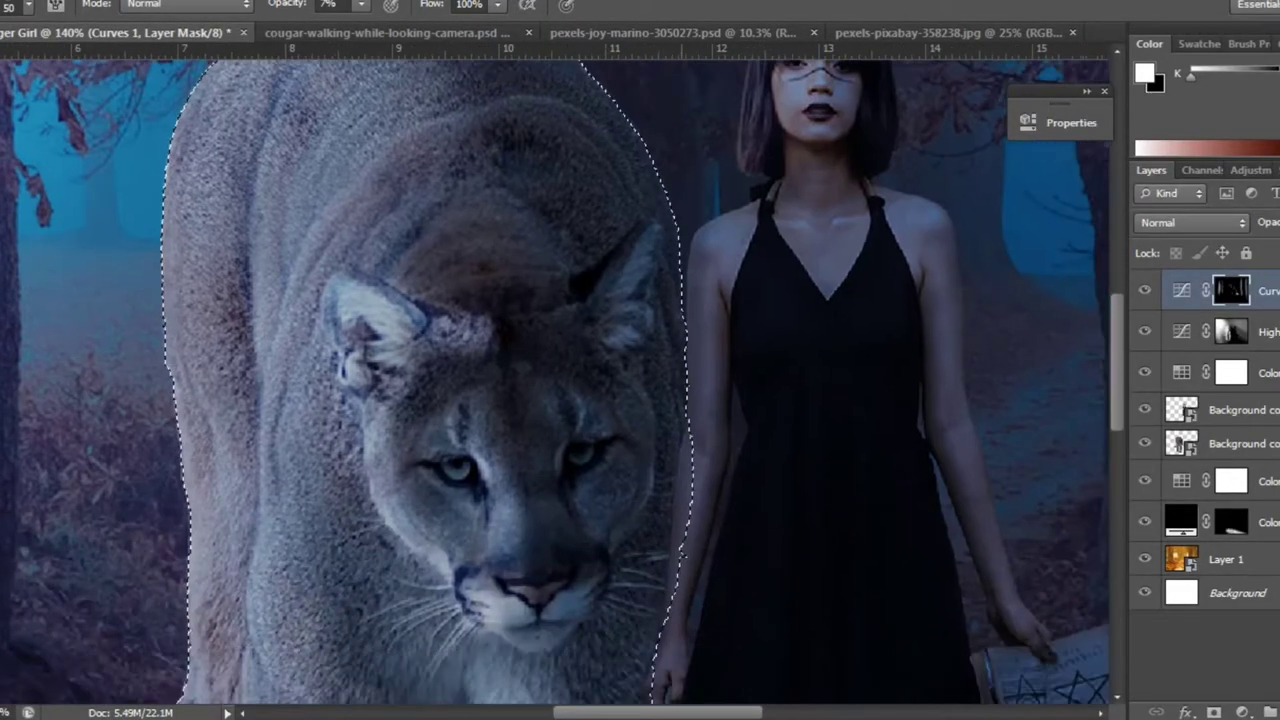
{"action": "scroll", "coordinate": [555, 380], "scroll_direction": "down", "scroll_amount": 2}
{"action": "scroll", "coordinate": [555, 380], "scroll_direction": "up", "scroll_amount": 4}
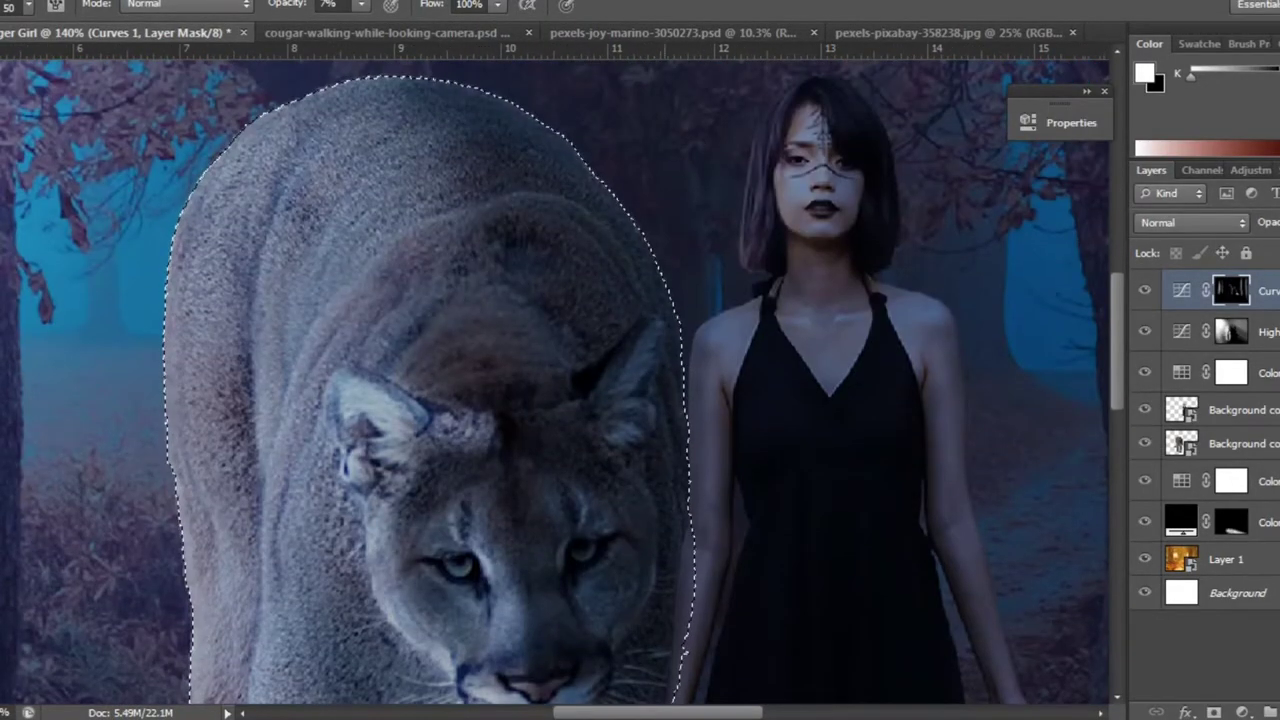
{"action": "key", "text": "alt+bracketleft"}
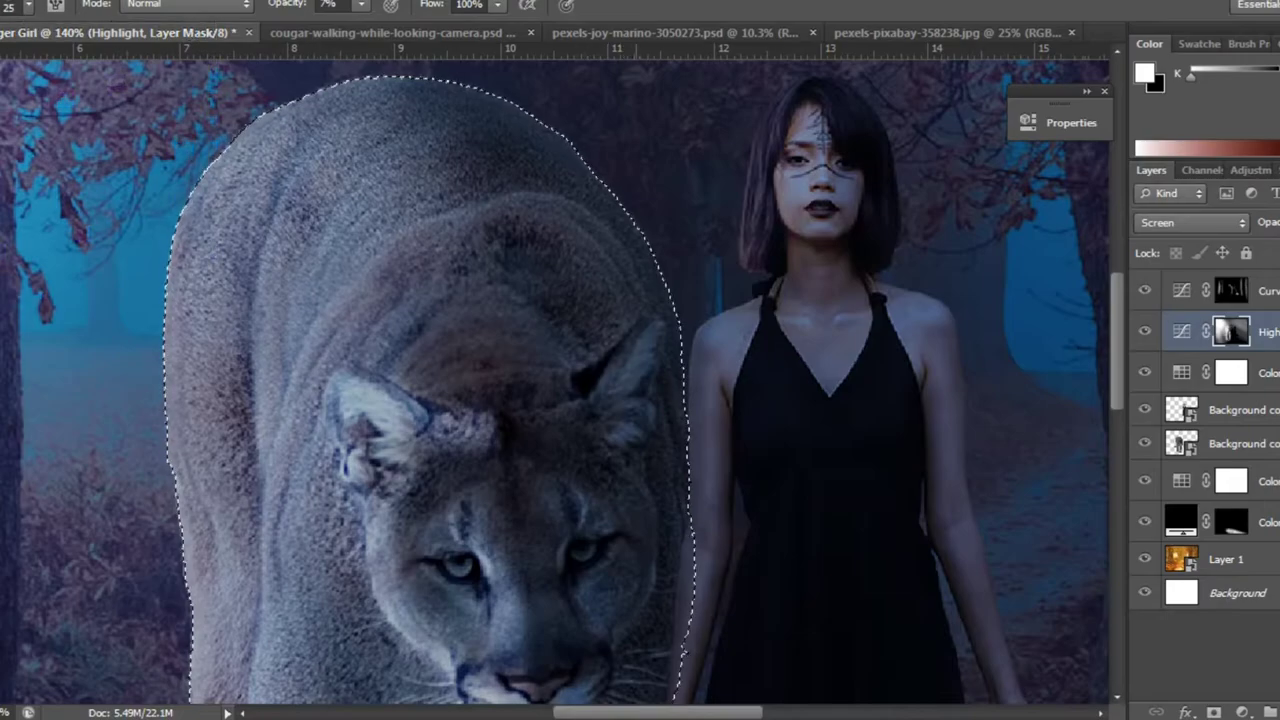
Paint the woman's dress and legs on the Curves 1 mask with a 70 px brush, zooming to review.
{"action": "scroll", "coordinate": [455, 500], "scroll_direction": "down", "scroll_amount": 3}
{"action": "scroll", "coordinate": [455, 500], "scroll_direction": "up", "scroll_amount": 5}
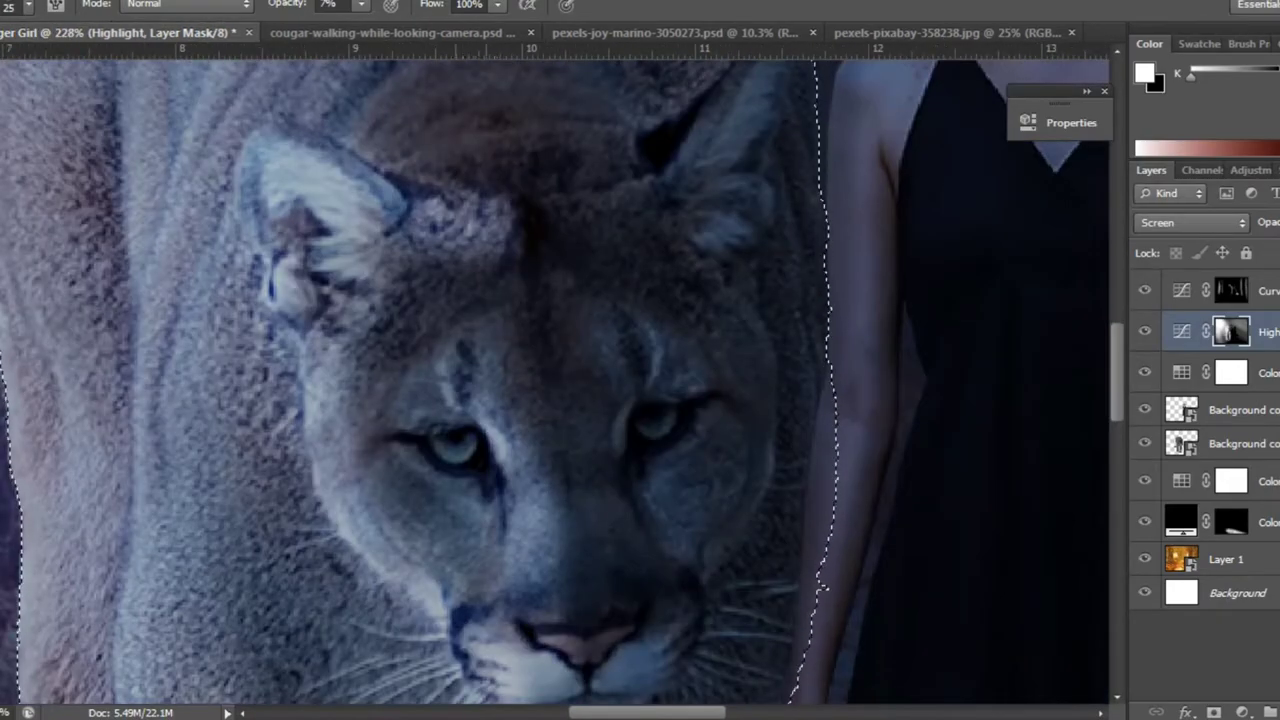
{"action": "scroll", "coordinate": [440, 480], "scroll_direction": "down", "scroll_amount": 5}
{"action": "scroll", "coordinate": [440, 480], "scroll_direction": "up", "scroll_amount": 5}
{"action": "key", "text": "alt+bracketright"}
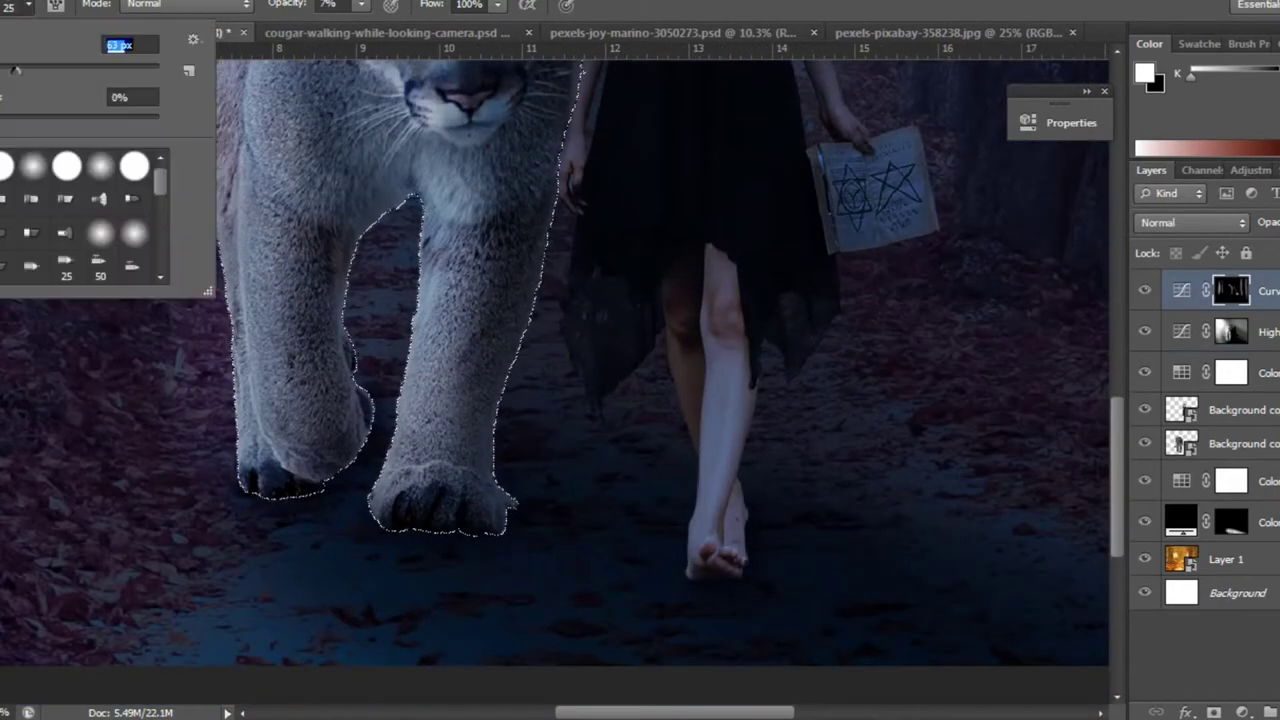
{"action": "type", "text": "70"}
{"action": "key", "text": "Return"}
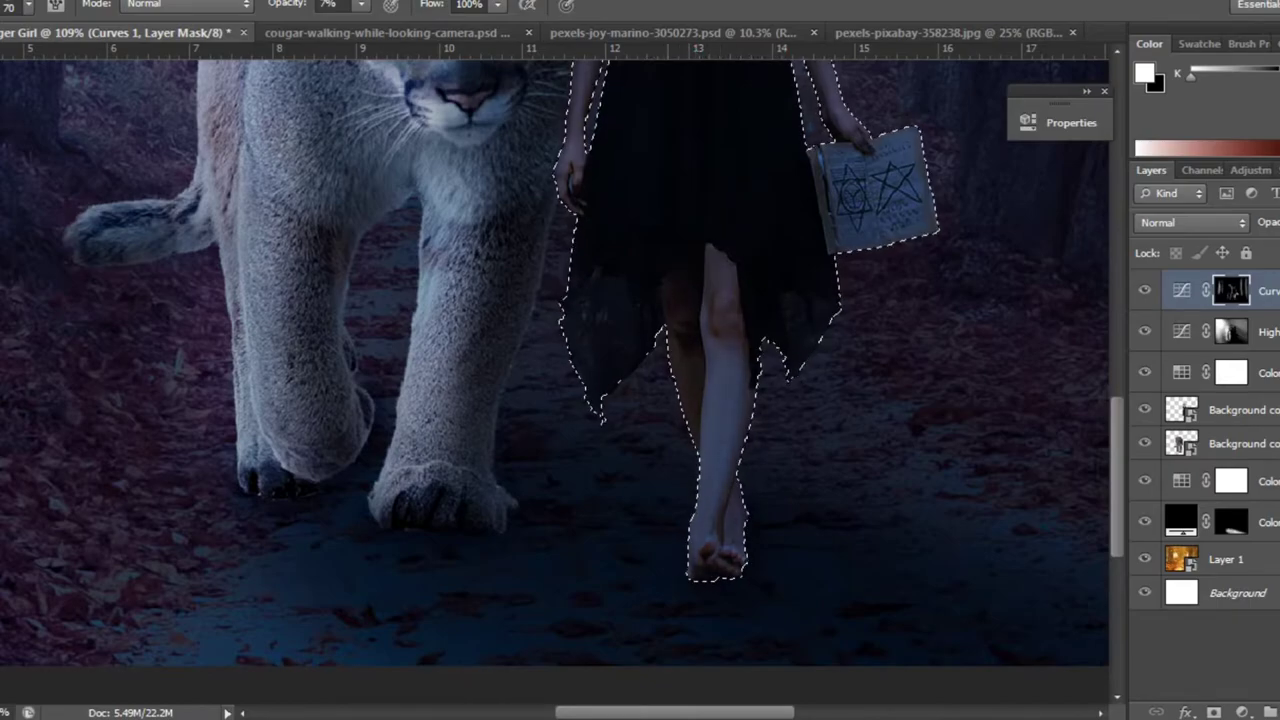
{"action": "key", "text": "ctrl+0"}
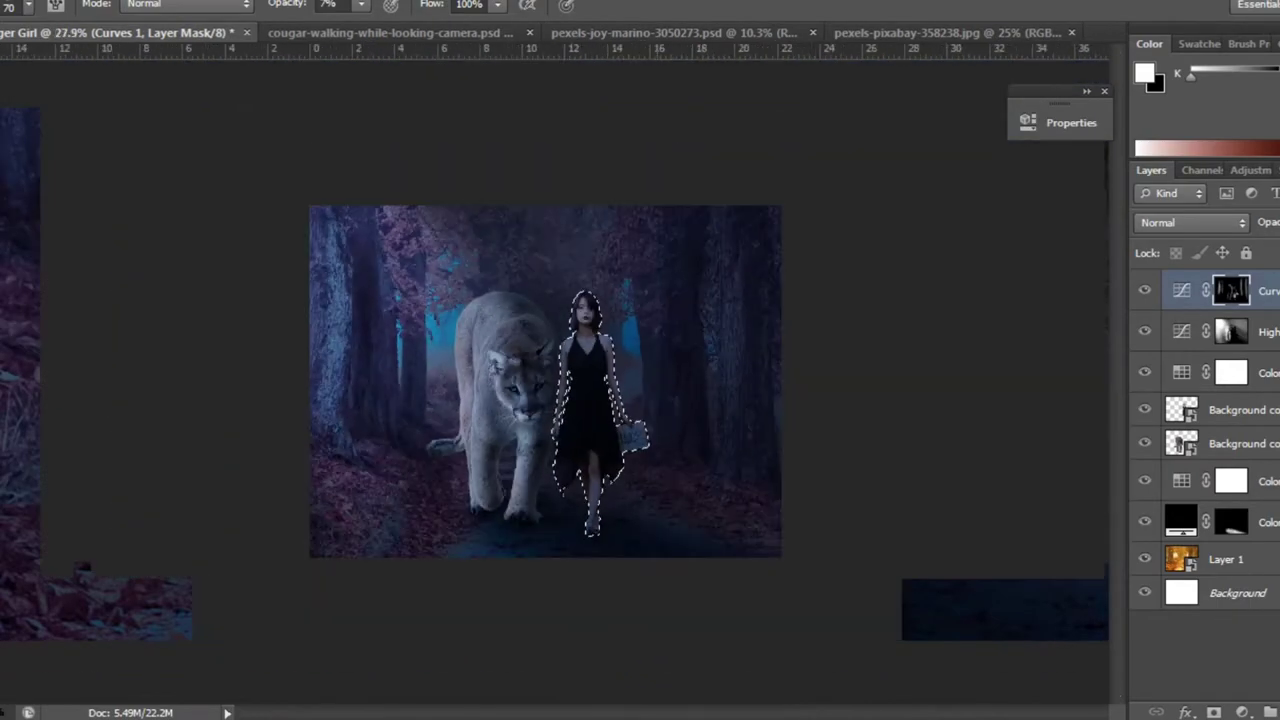
{"action": "key", "text": "ctrl+1"}
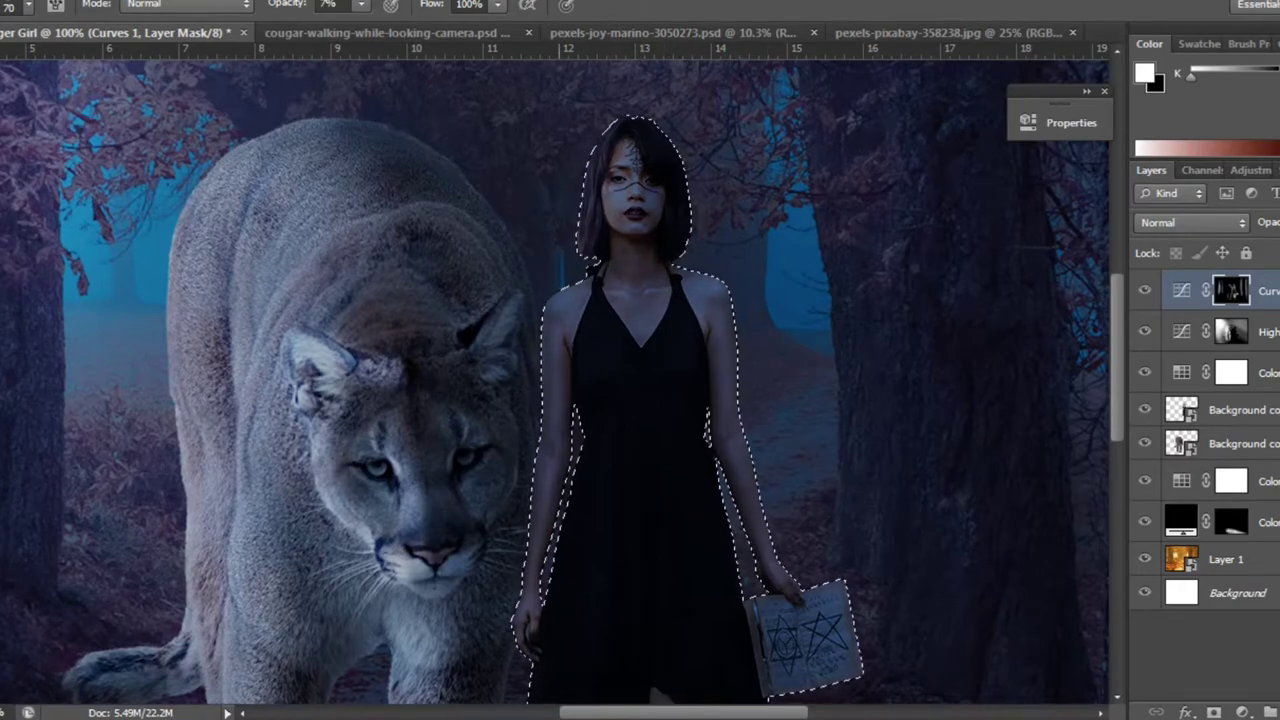
{"action": "scroll", "coordinate": [555, 380], "scroll_direction": "down", "scroll_amount": 5}
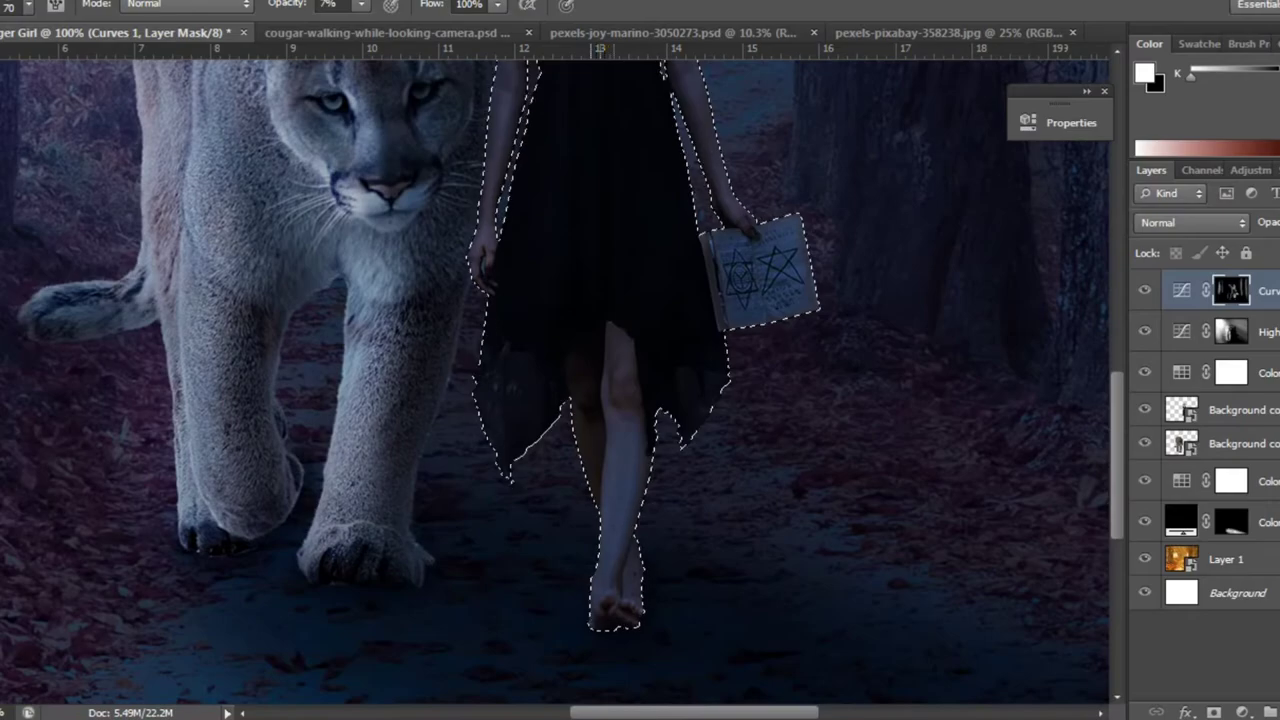
{"action": "key", "text": "ctrl+minus"}
{"action": "key", "text": "ctrl+minus"}
{"action": "key", "text": "ctrl+minus"}
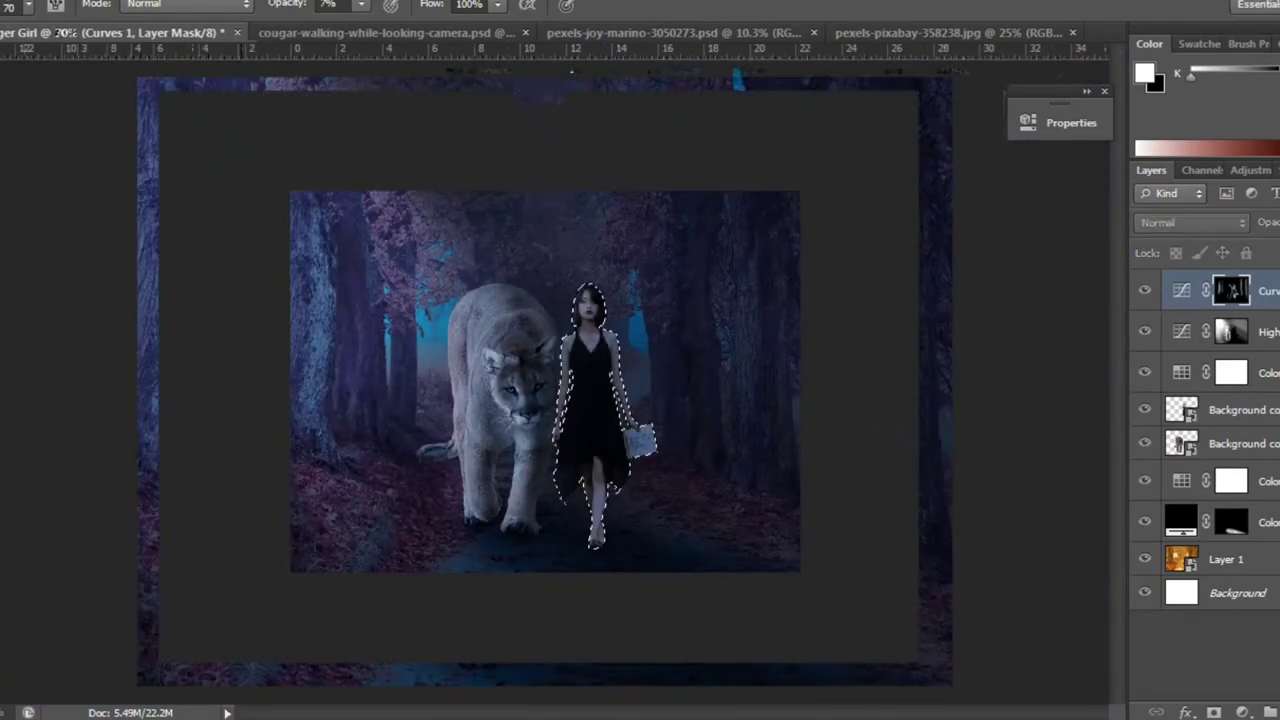
Hide the selection, turn Curves 1 back on, and switch the painting colour to black.
{"action": "key", "text": "ctrl+d"}
{"action": "scroll", "coordinate": [545, 380], "scroll_direction": "up", "scroll_amount": 4}
{"action": "left_click", "coordinate": [1145, 290]}
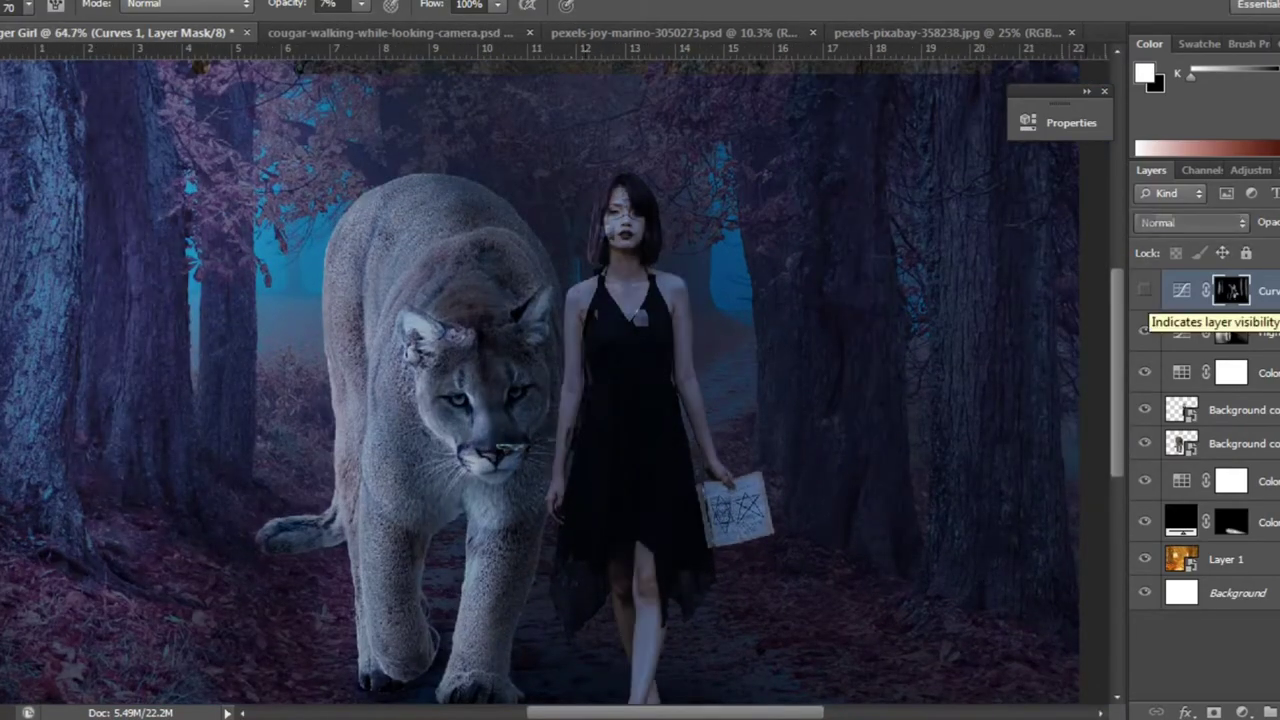
{"action": "scroll", "coordinate": [545, 380], "scroll_direction": "down", "scroll_amount": 2}
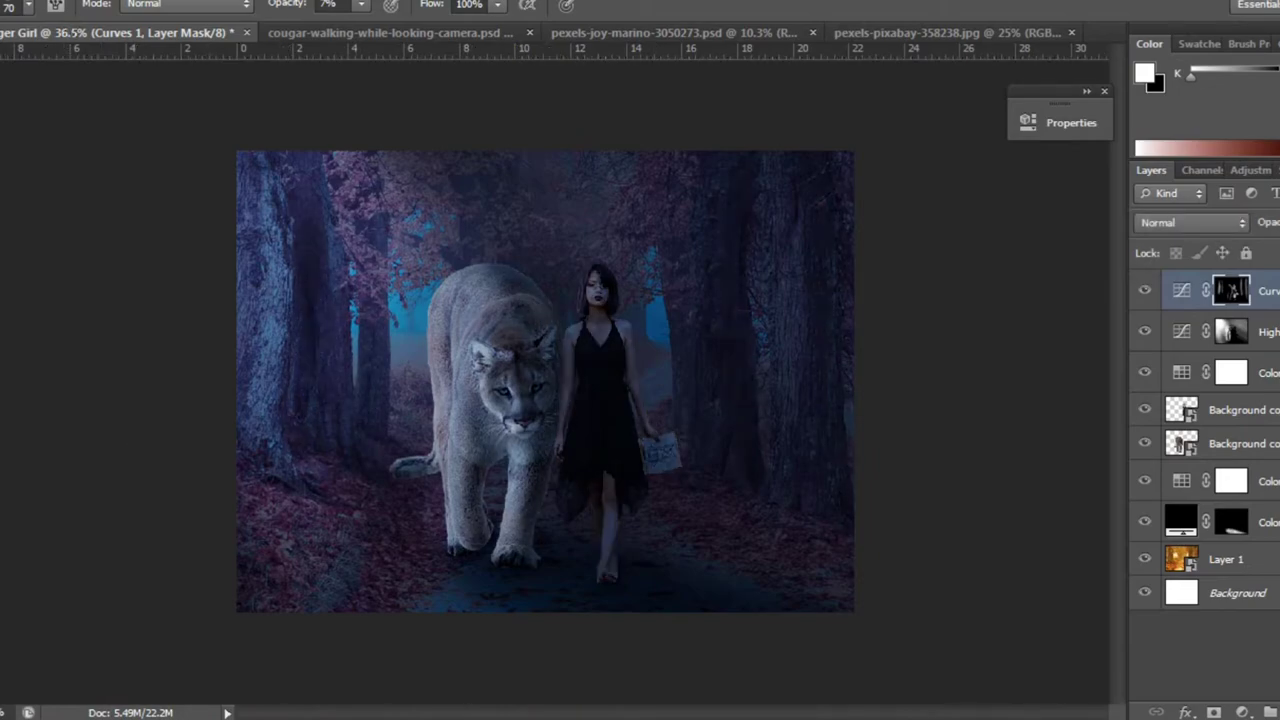
{"action": "scroll", "coordinate": [545, 380], "scroll_direction": "up", "scroll_amount": 2}
{"action": "key", "text": "x"}
Raise the brush opacity to 24%.
{"action": "left_click", "coordinate": [28, 6]}
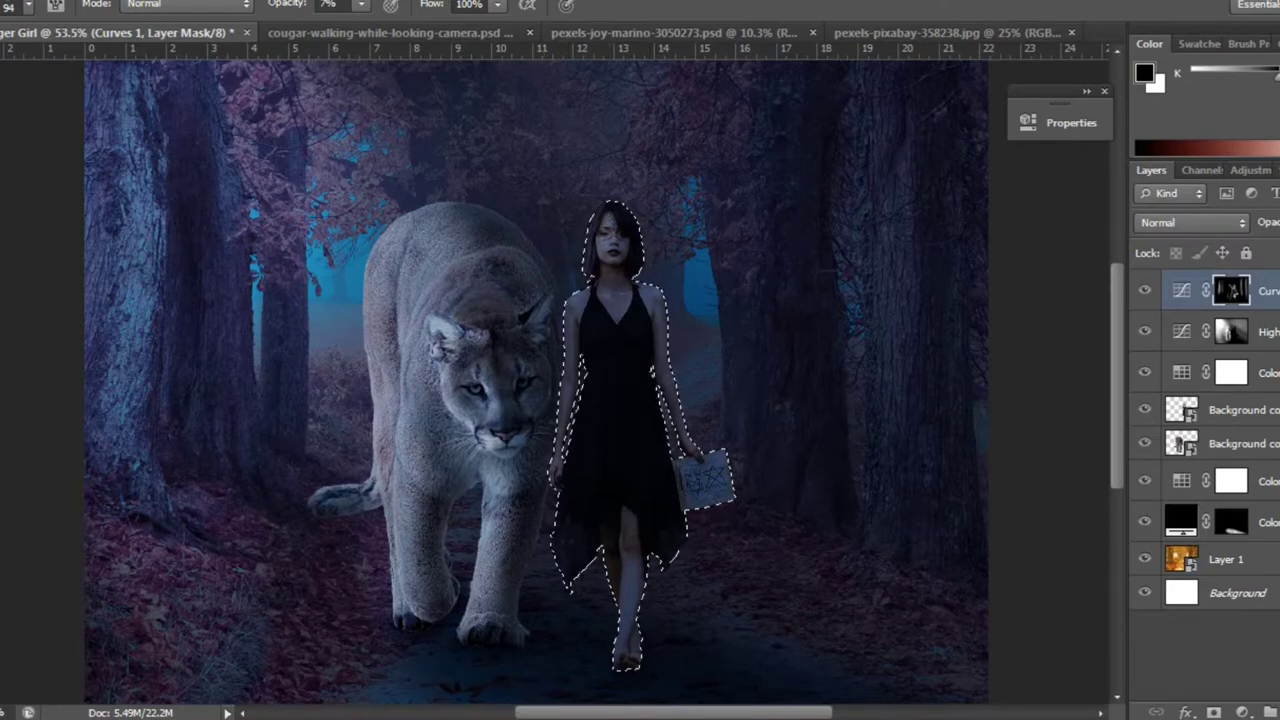
{"action": "scroll", "coordinate": [540, 380], "scroll_direction": "down", "scroll_amount": 3}
{"action": "scroll", "coordinate": [540, 380], "scroll_direction": "up", "scroll_amount": 4}
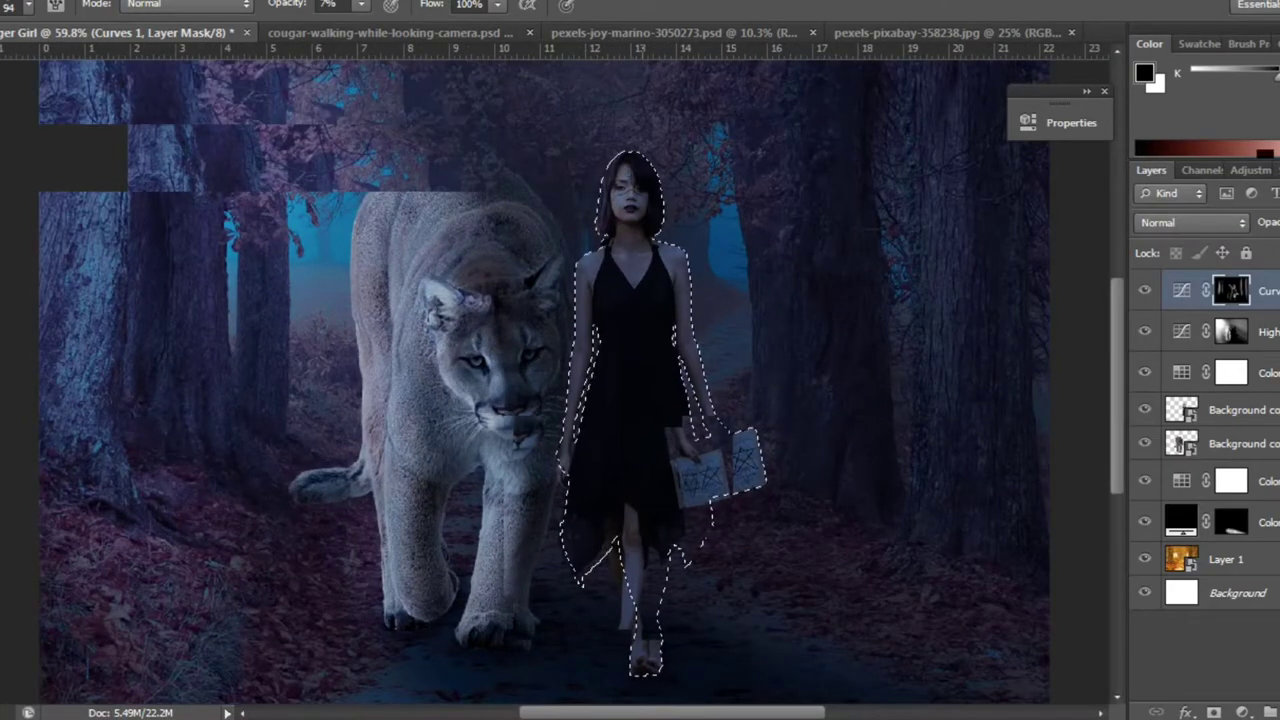
{"action": "key", "text": "1"}
{"action": "key", "text": "8"}
{"action": "key", "text": "2"}
{"action": "key", "text": "4"}
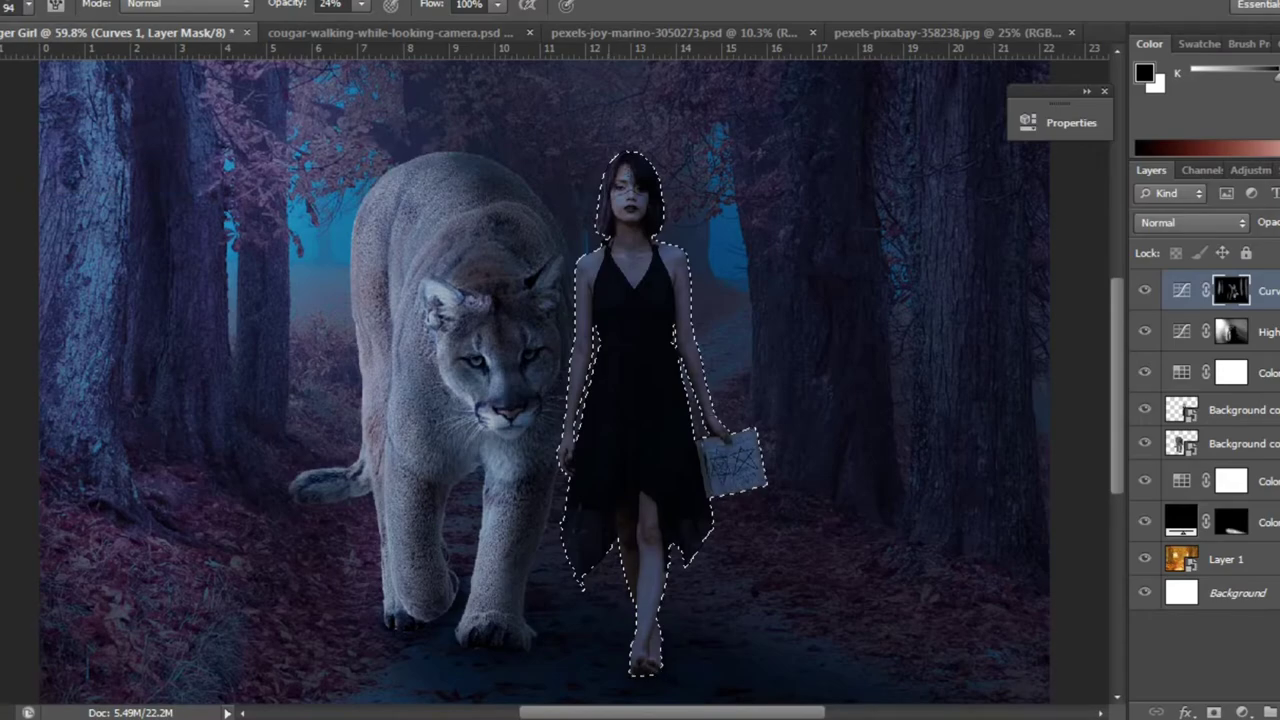
Remove the selection around the woman and check the result.
{"action": "key", "text": "ctrl+d"}
{"action": "scroll", "coordinate": [547, 441], "scroll_direction": "down", "scroll_amount": 3}
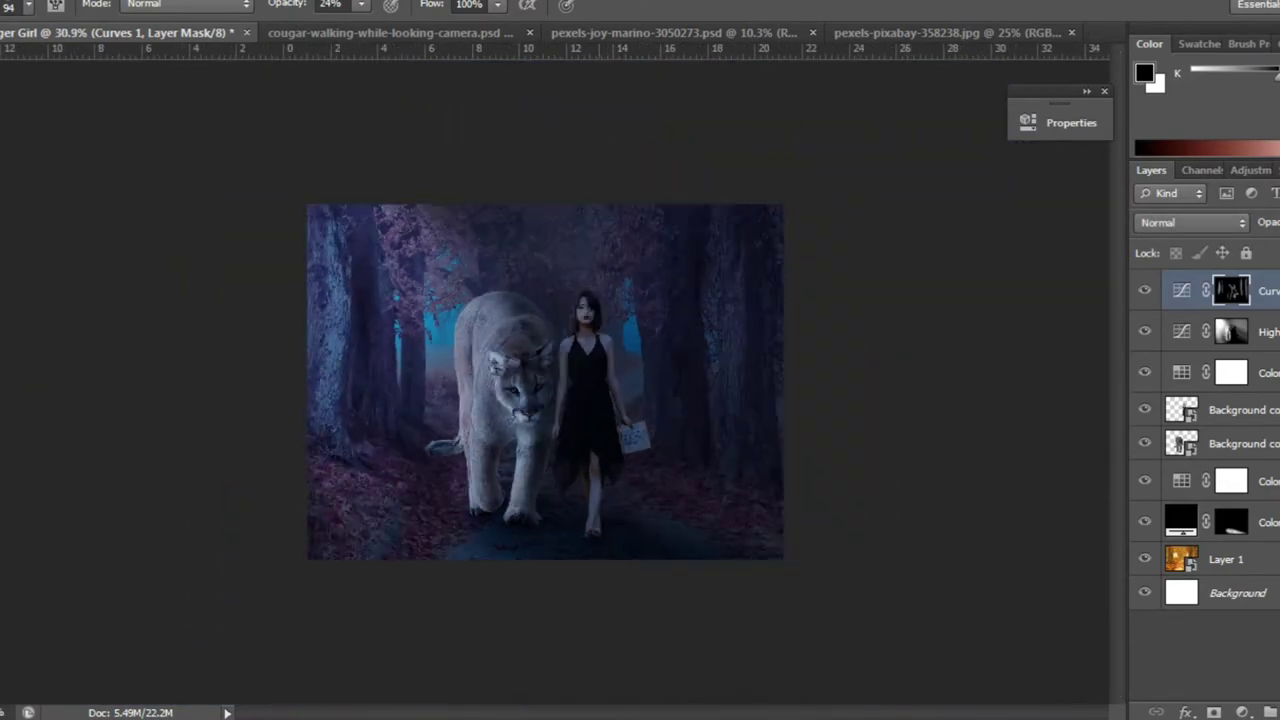
{"action": "scroll", "coordinate": [575, 342], "scroll_direction": "up", "scroll_amount": 5}
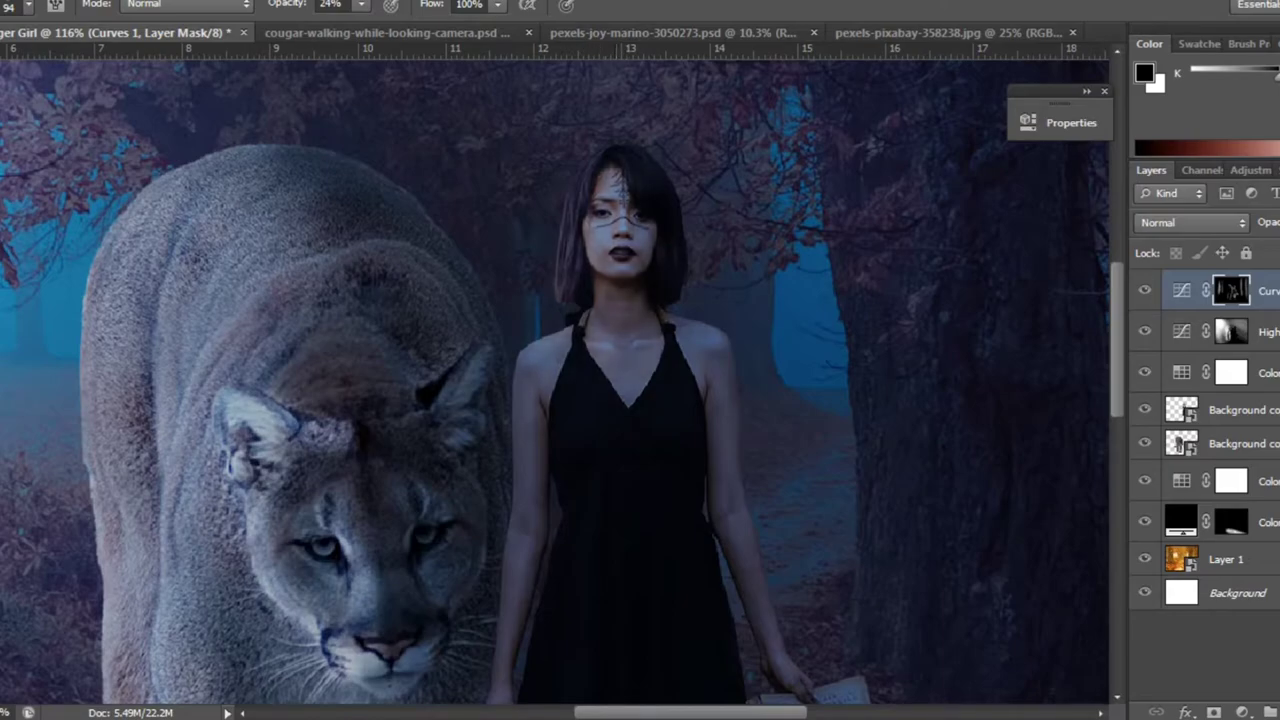
{"action": "scroll", "coordinate": [555, 380], "scroll_direction": "down", "scroll_amount": 5}
{"action": "scroll", "coordinate": [555, 380], "scroll_direction": "up", "scroll_amount": 4}
{"action": "scroll", "coordinate": [555, 380], "scroll_direction": "down", "scroll_amount": 2}
Add a bright green Solid Color fill layer.
{"action": "left_click", "coordinate": [1243, 711]}
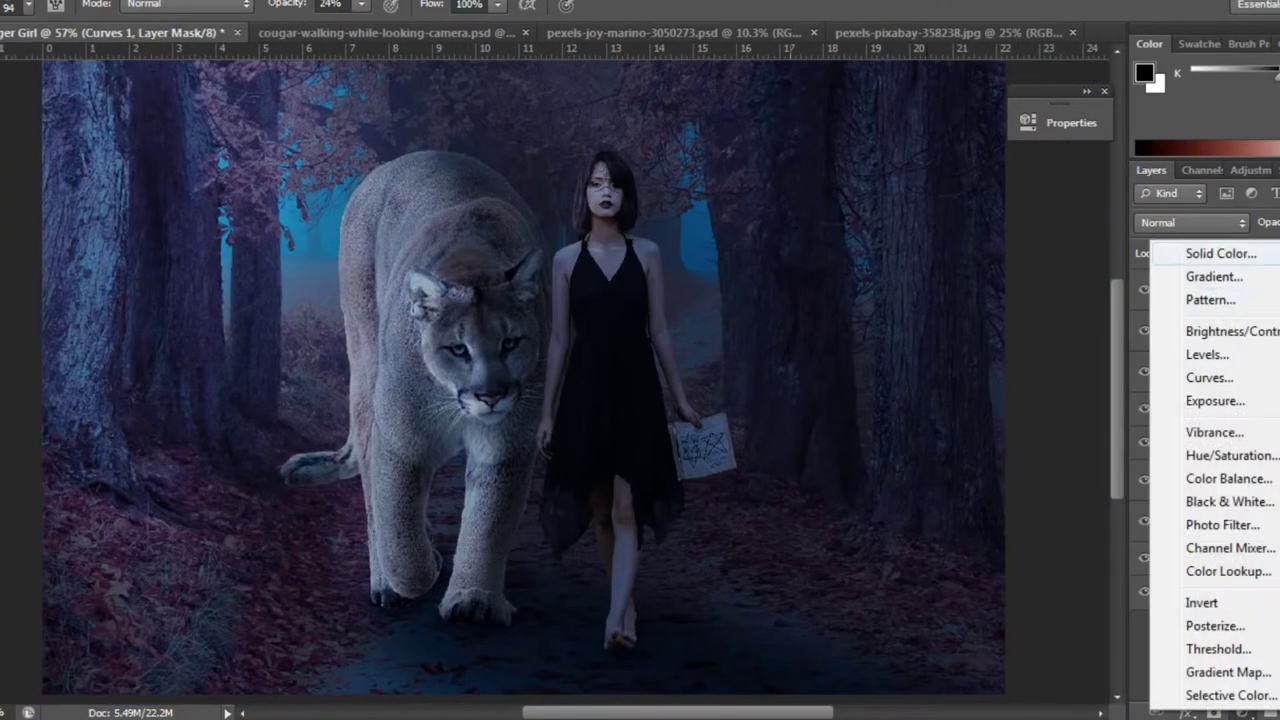
{"action": "left_click", "coordinate": [1220, 253]}
{"action": "left_click", "coordinate": [983, 374]}
{"action": "left_click", "coordinate": [958, 182]}
{"action": "left_click", "coordinate": [1189, 177]}
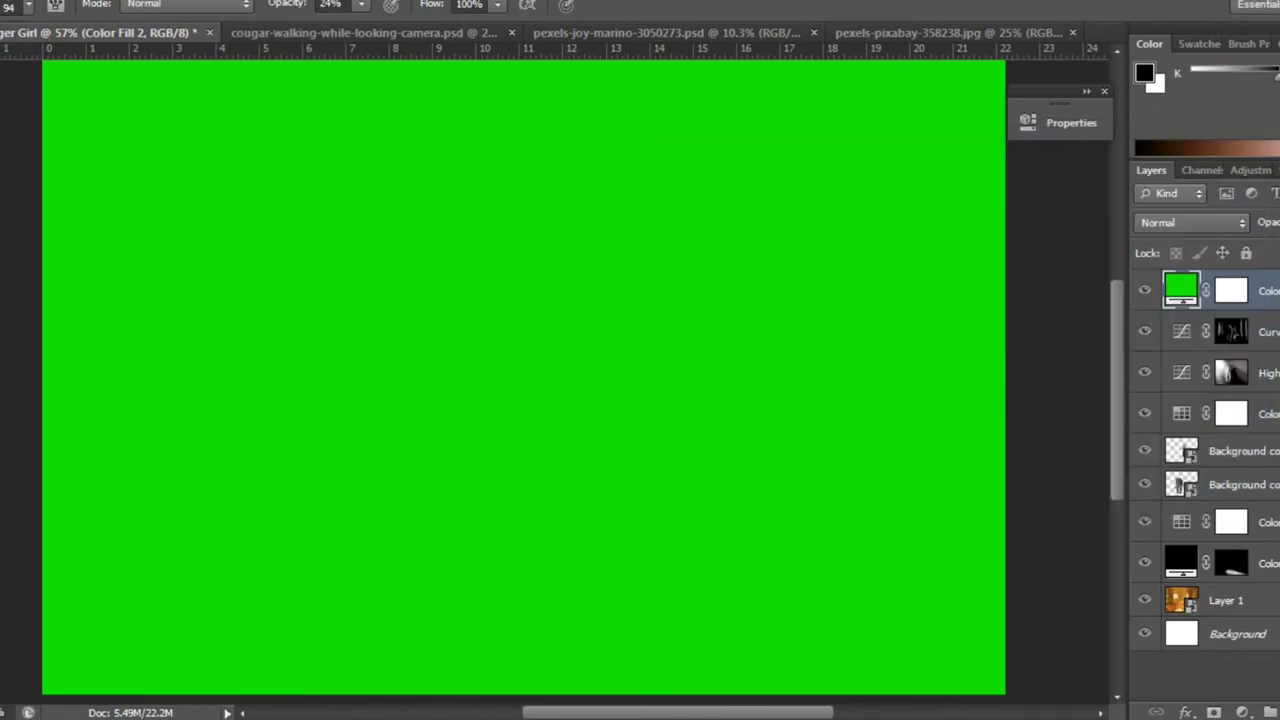
Invert the green fill's mask to hide it and choose a small brush for the eyes.
{"action": "left_click", "coordinate": [1231, 290]}
{"action": "key", "text": "ctrl+i"}
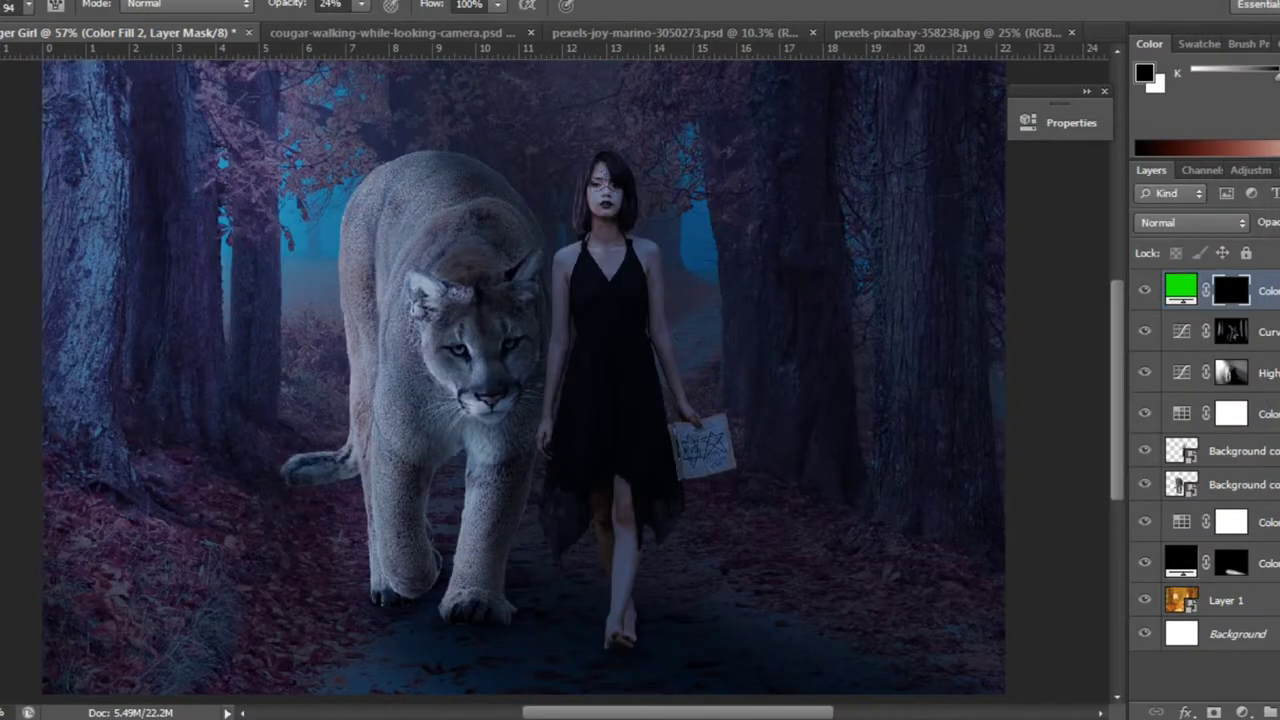
{"action": "left_click", "coordinate": [28, 4]}
{"action": "scroll", "coordinate": [455, 350], "scroll_direction": "up", "scroll_amount": 8}
{"action": "left_click", "coordinate": [28, 4]}
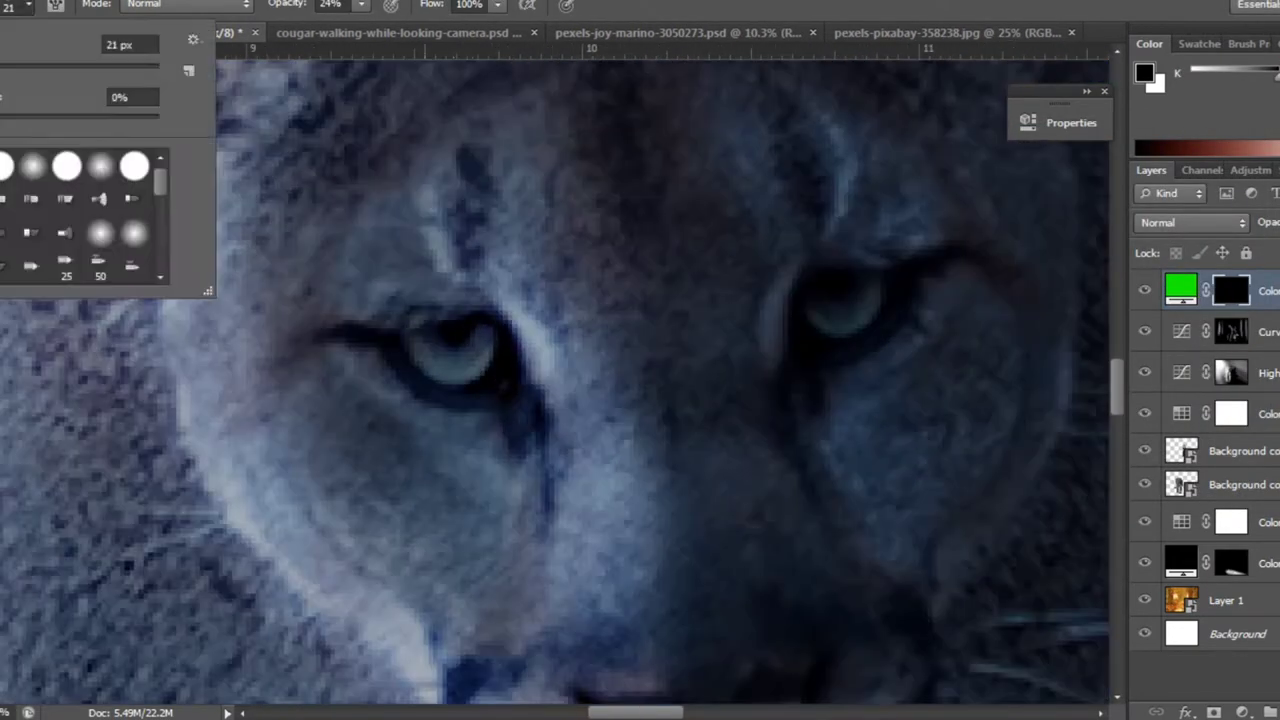
Try Screen, then Multiply blend modes on the green fill layer.
{"action": "left_click", "coordinate": [1190, 222]}
{"action": "left_click", "coordinate": [1165, 147]}
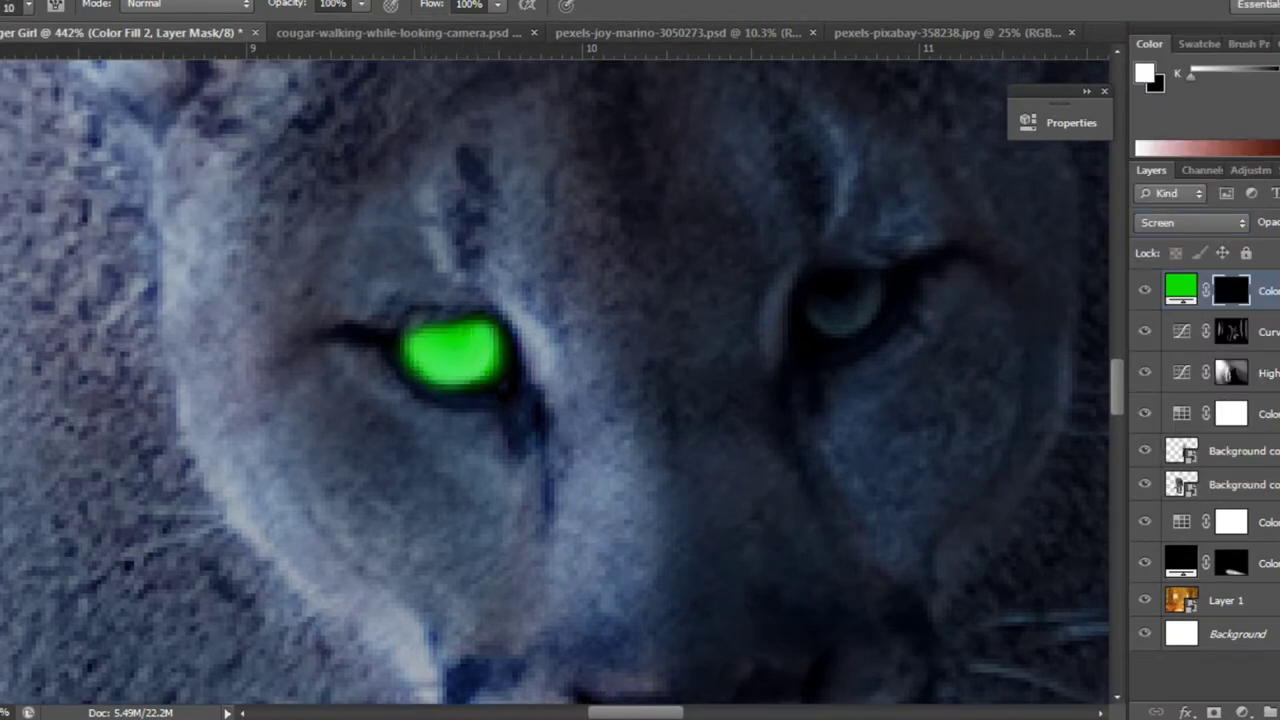
{"action": "left_click", "coordinate": [1190, 222]}
{"action": "left_click", "coordinate": [1158, 33]}
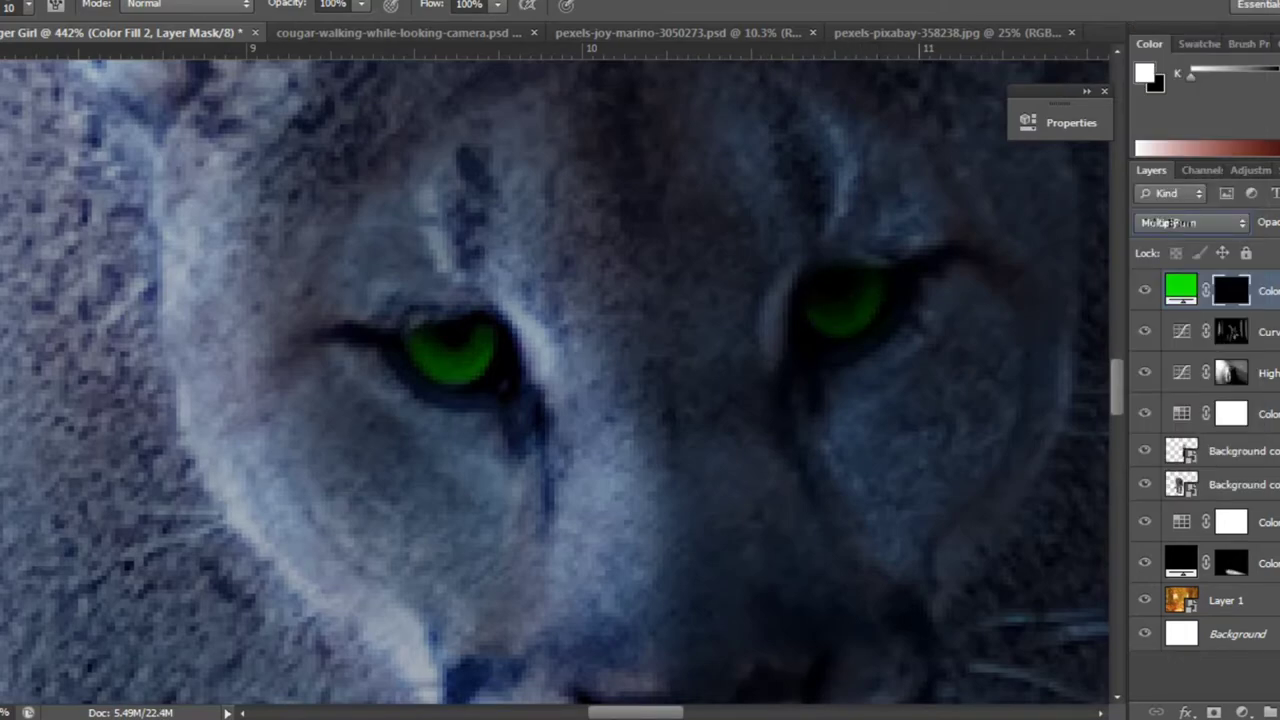
{"action": "scroll", "coordinate": [1165, 222], "scroll_direction": "down", "scroll_amount": 3}
{"action": "scroll", "coordinate": [1160, 222], "scroll_direction": "down", "scroll_amount": 3}
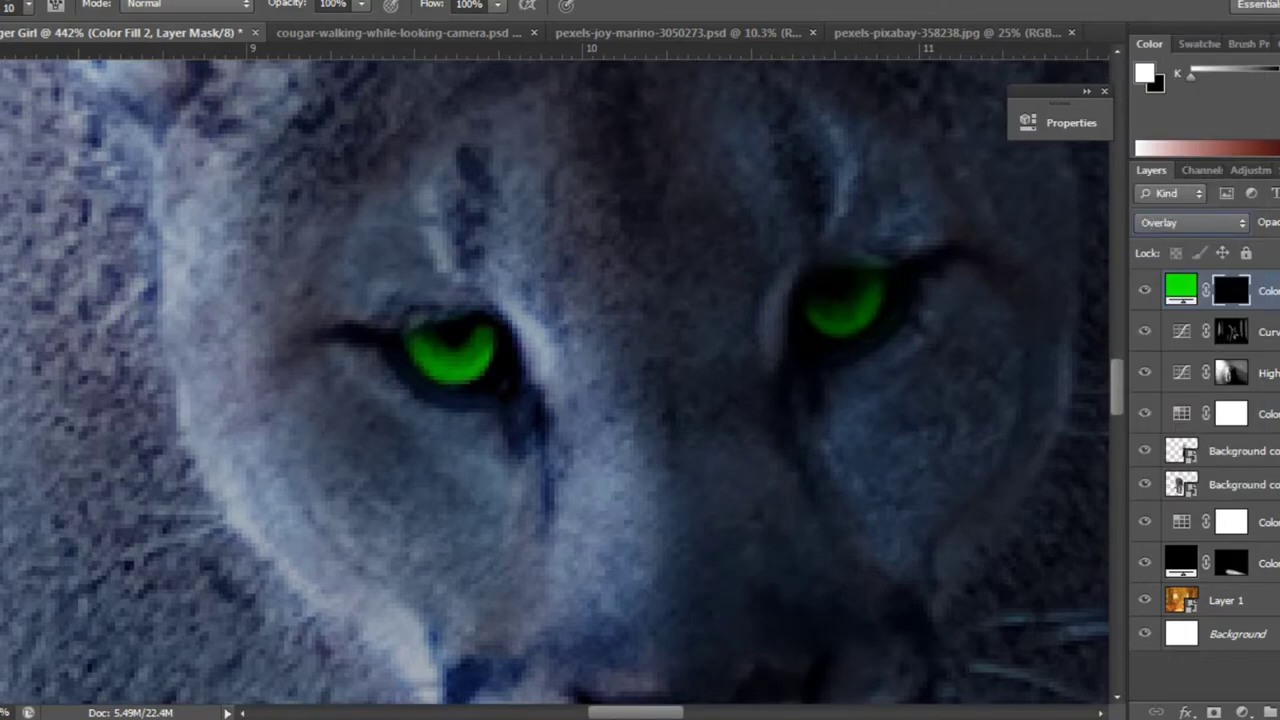
Paint the green glow onto the cougar's eye and zoom out to the whole composition.
{"action": "left_click", "coordinate": [880, 245]}
{"action": "key", "text": "z"}
{"action": "key", "text": "x"}
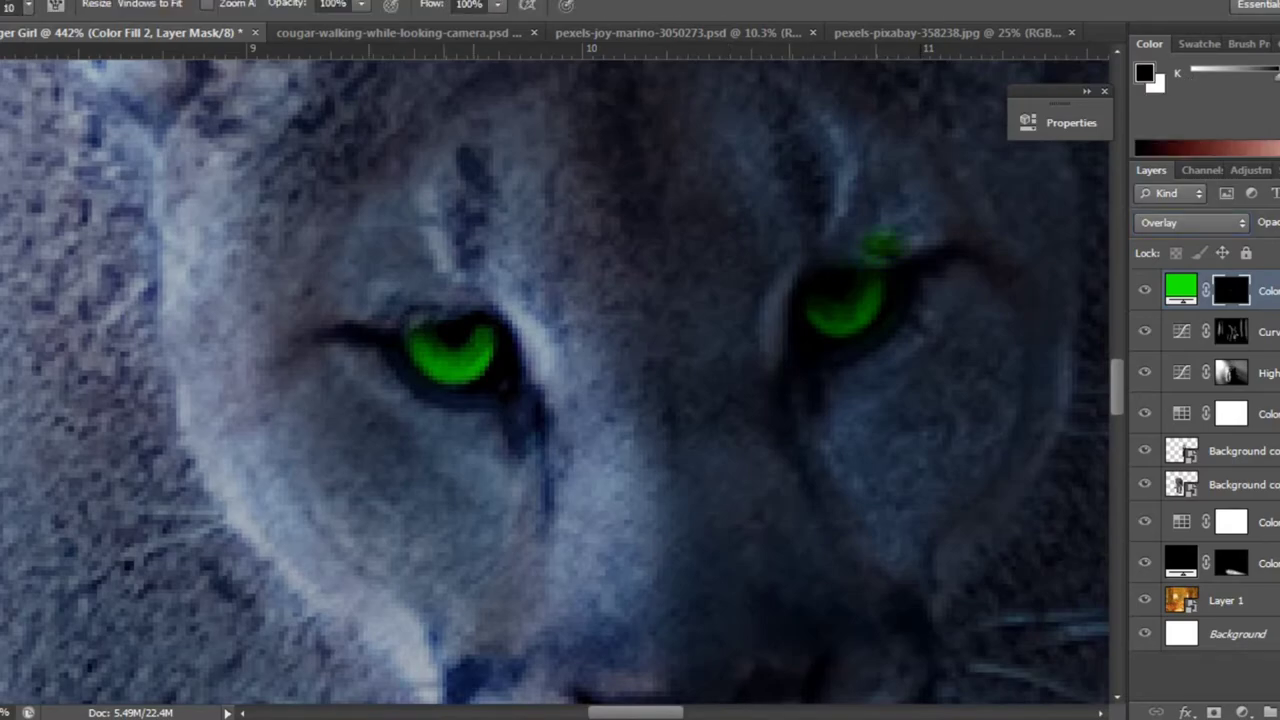
{"action": "key", "text": "ctrl+0"}
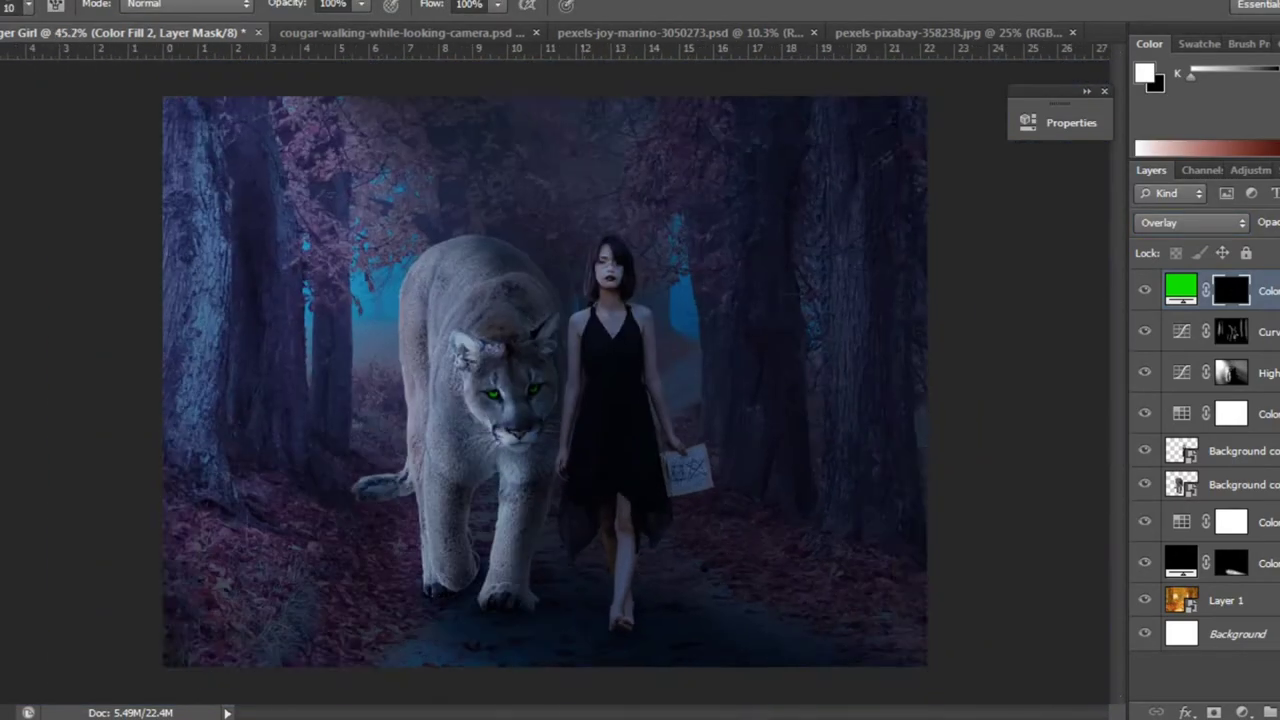
Target the Curves 1 mask with a white soft brush at 12% strength inside the cougar's outline.
{"action": "key", "text": "b"}
{"action": "key", "text": "x"}
{"action": "left_click", "coordinate": [1240, 331]}
{"action": "left_click_drag", "start_coordinate": [480, 350], "coordinate": [570, 160]}
{"action": "left_click", "coordinate": [28, 6]}
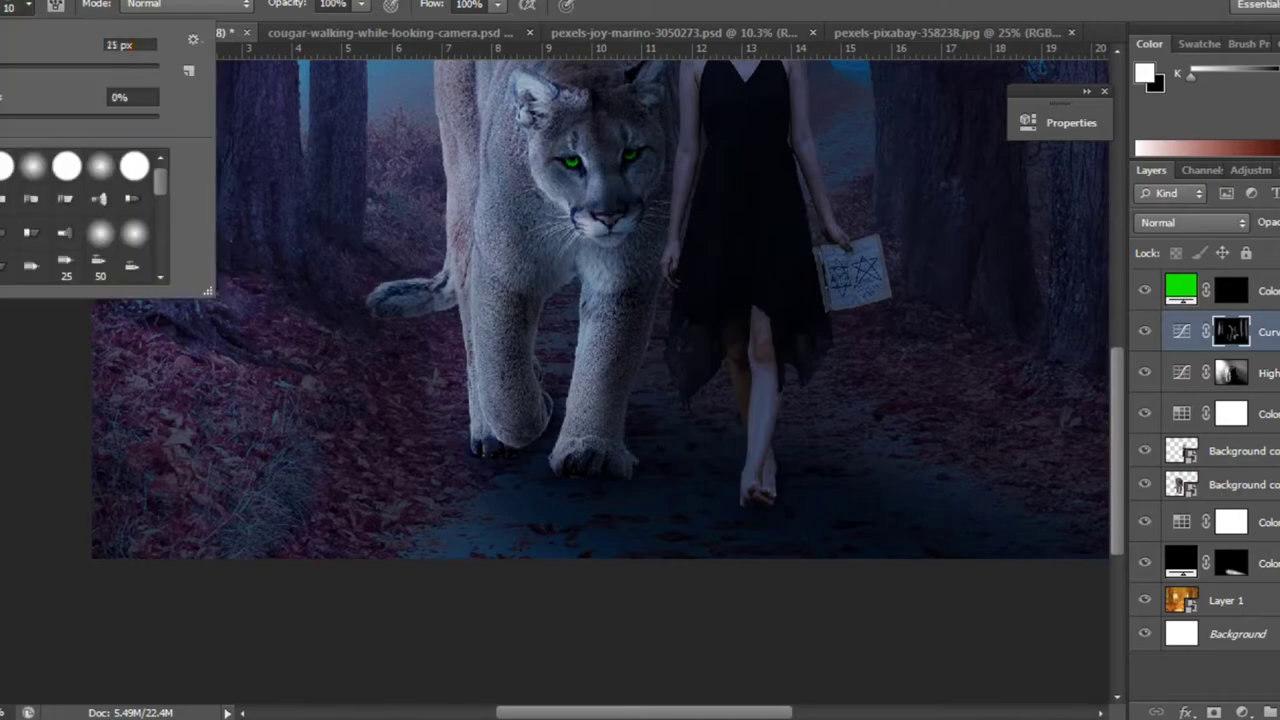
{"action": "key", "text": "Escape"}
{"action": "key", "text": "1"}
{"action": "key", "text": "2"}
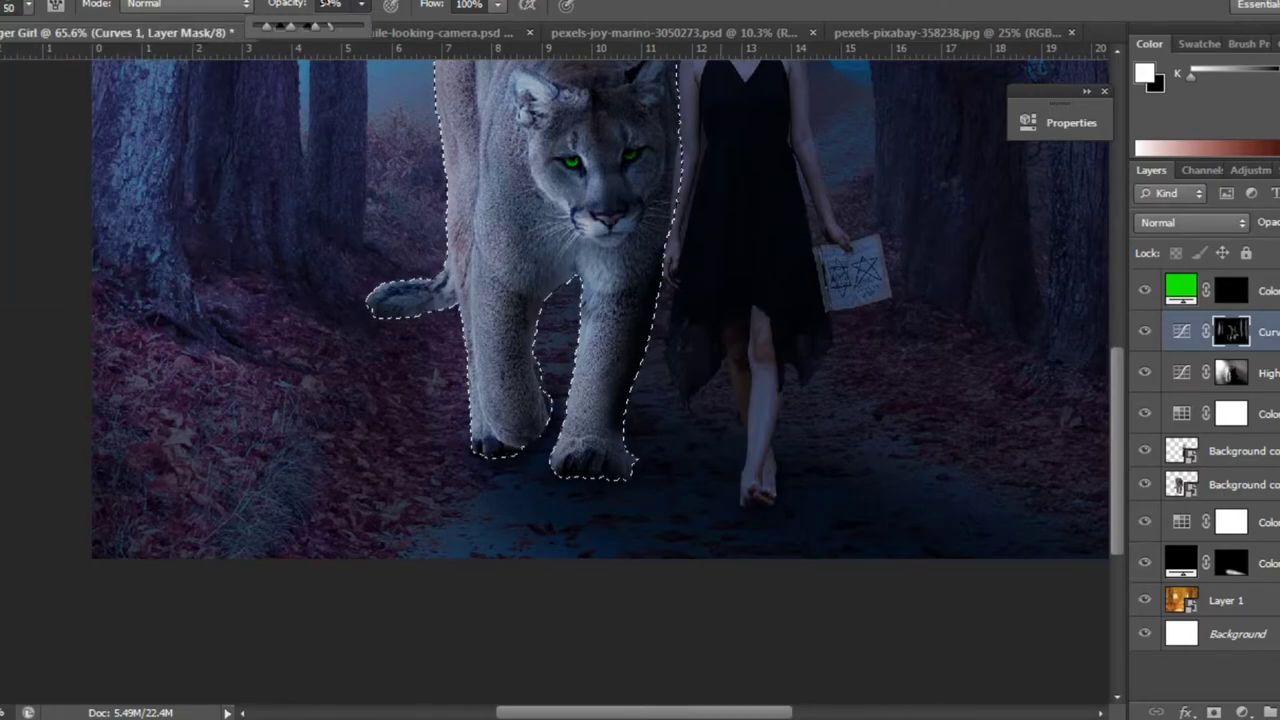
Zoom in on the cougar's paws and head and brighten them on the Curves 1 mask.
{"action": "scroll", "coordinate": [624, 483], "scroll_direction": "up", "scroll_amount": 3}
{"action": "left_click", "coordinate": [1155, 83]}
{"action": "left_click", "coordinate": [1237, 177]}
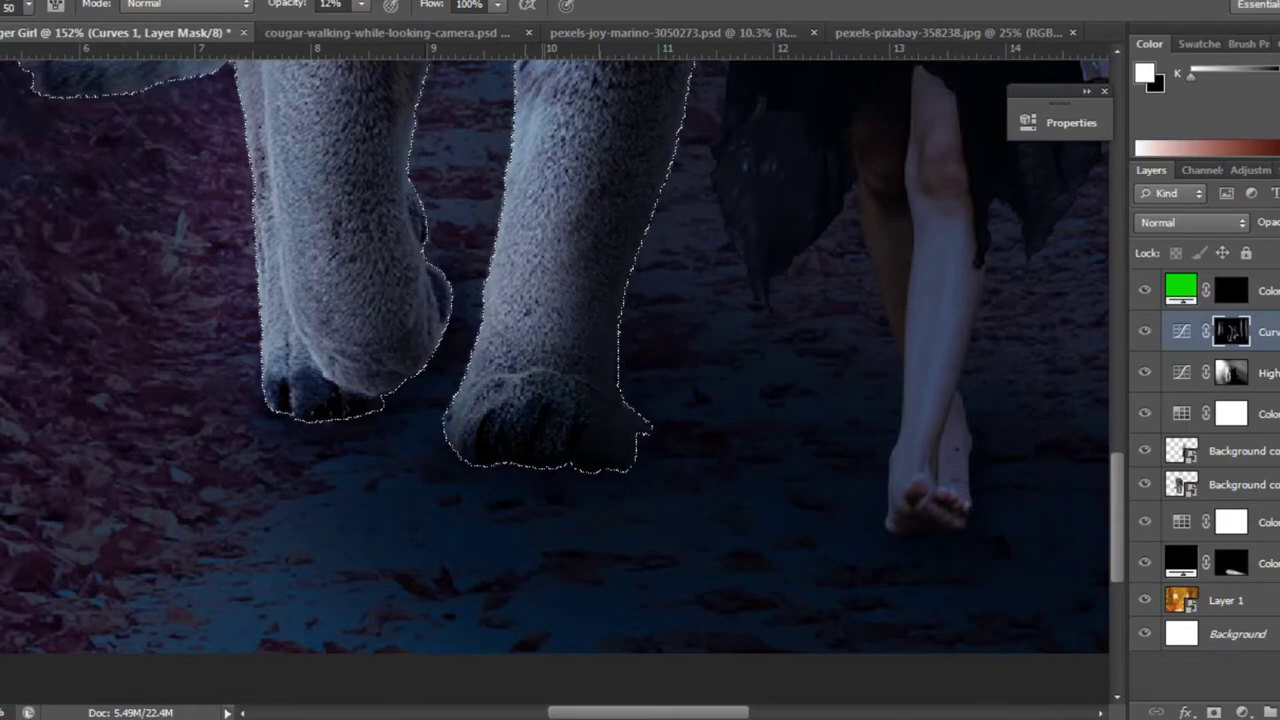
{"action": "left_click_drag", "start_coordinate": [560, 300], "coordinate": [500, 530]}
{"action": "scroll", "coordinate": [555, 380], "scroll_direction": "up", "scroll_amount": 5}
{"action": "scroll", "coordinate": [555, 380], "scroll_direction": "up", "scroll_amount": 3}
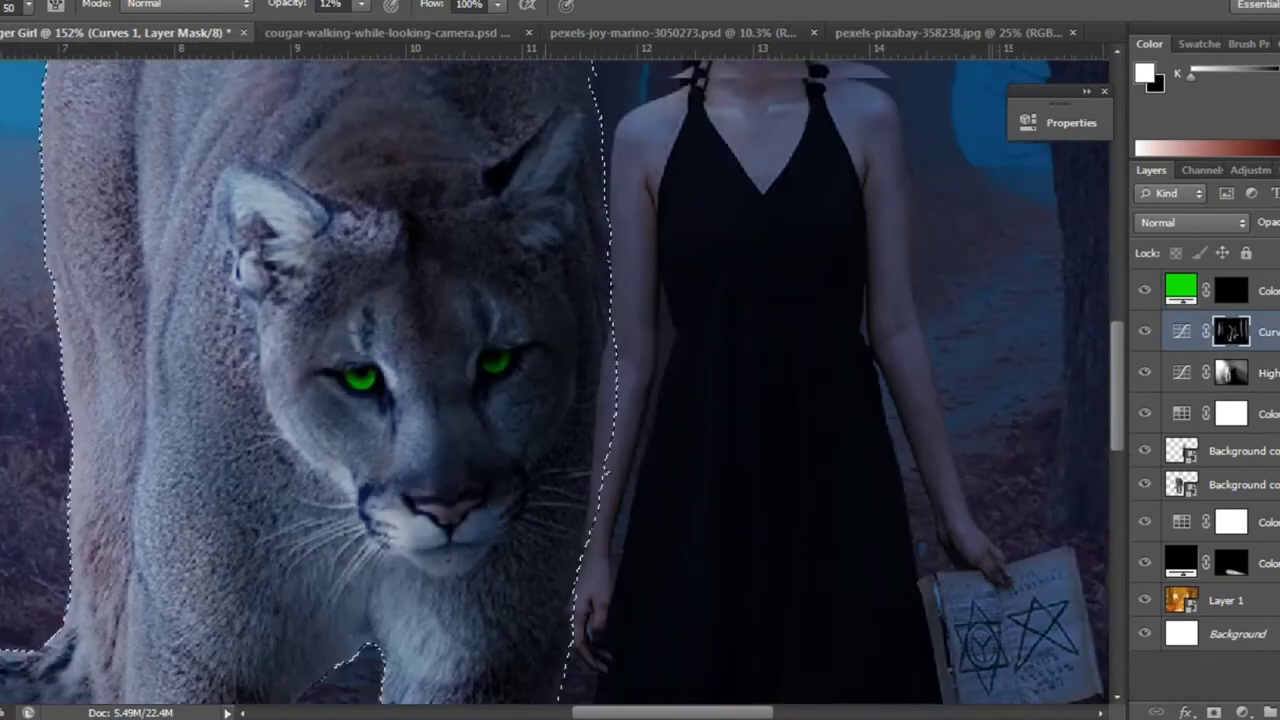
{"action": "scroll", "coordinate": [555, 380], "scroll_direction": "up", "scroll_amount": 3}
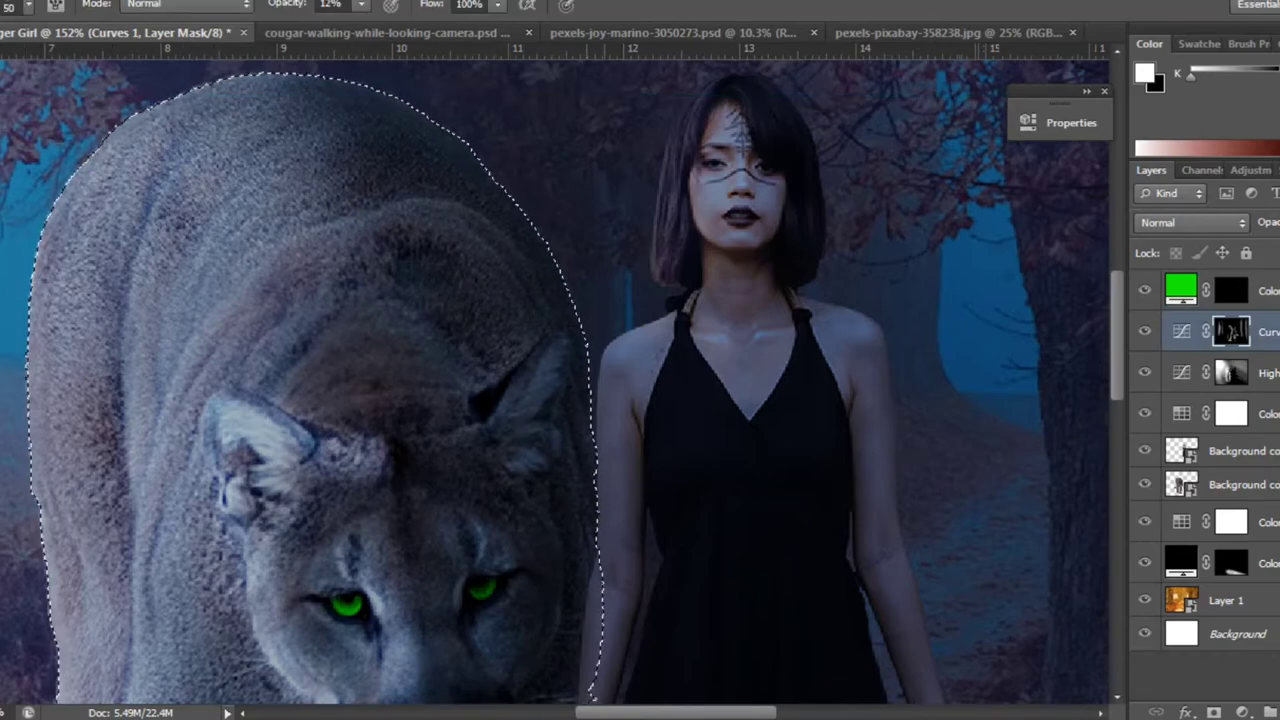
{"action": "scroll", "coordinate": [555, 380], "scroll_direction": "down", "scroll_amount": 5}
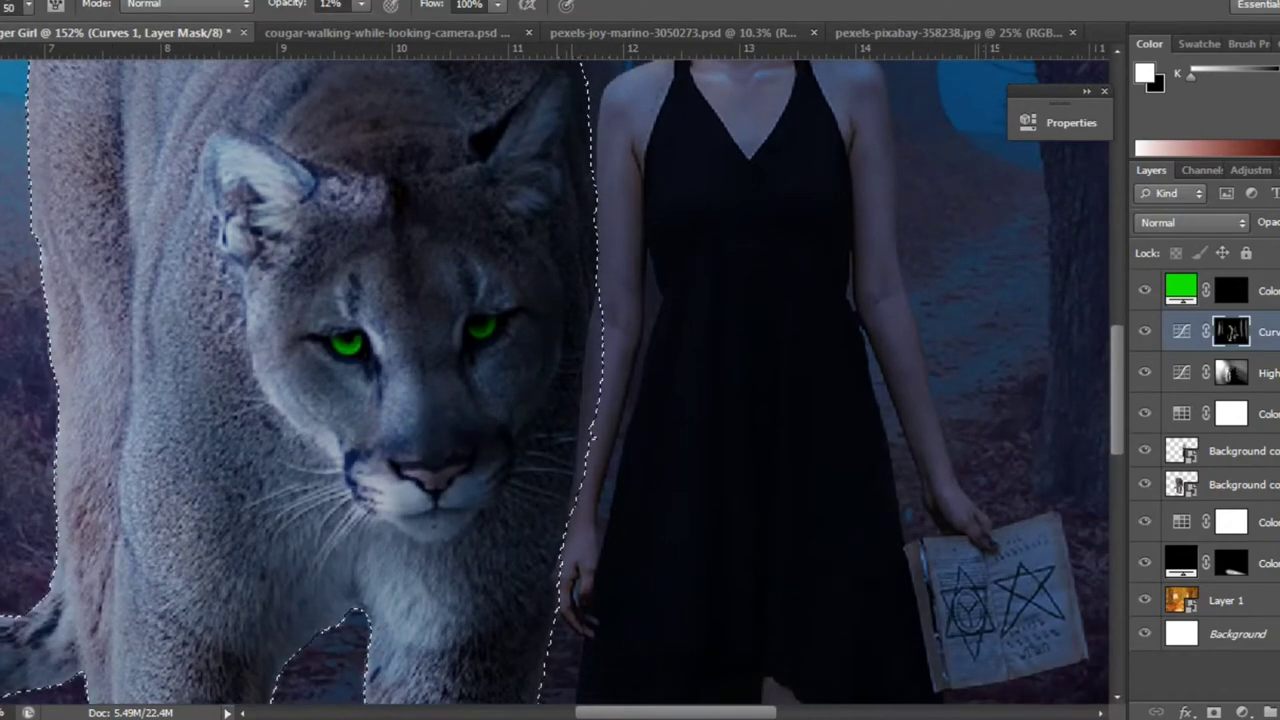
Refine the brightening on the cougar's legs, alternating black and white strokes on the mask.
{"action": "key", "text": "ctrl+shift+i"}
{"action": "key", "text": "x"}
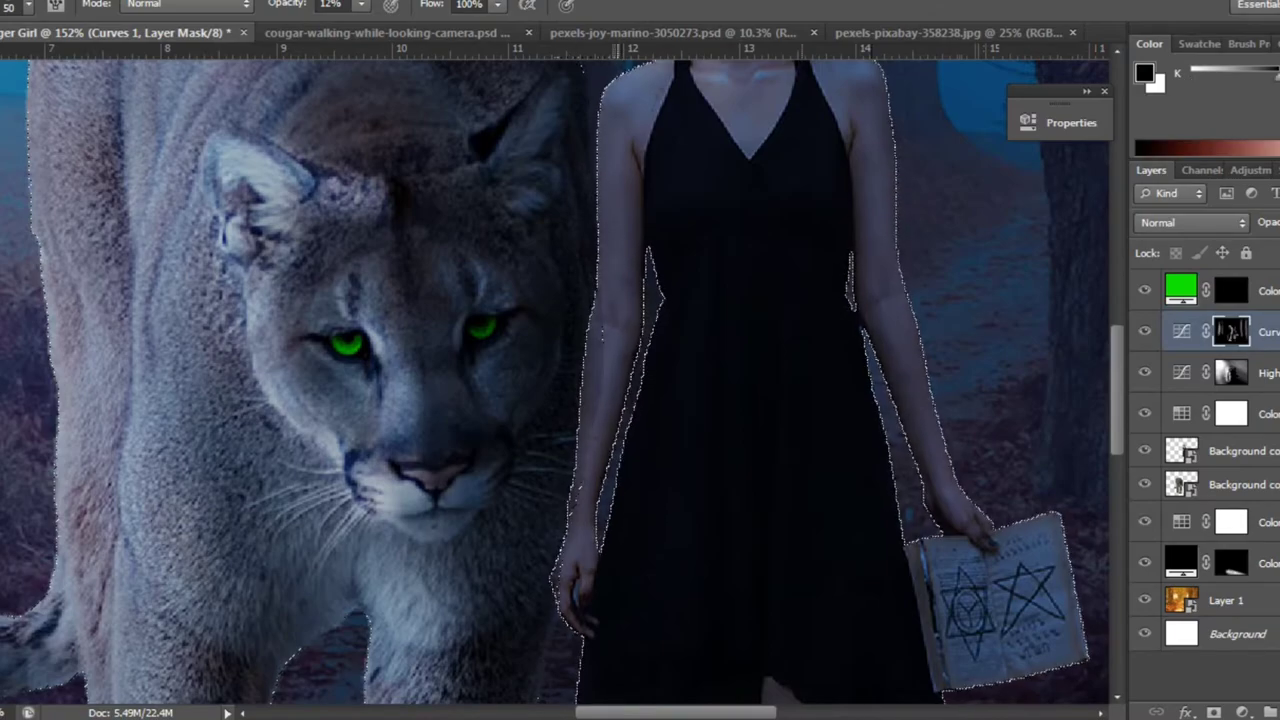
{"action": "key", "text": "x"}
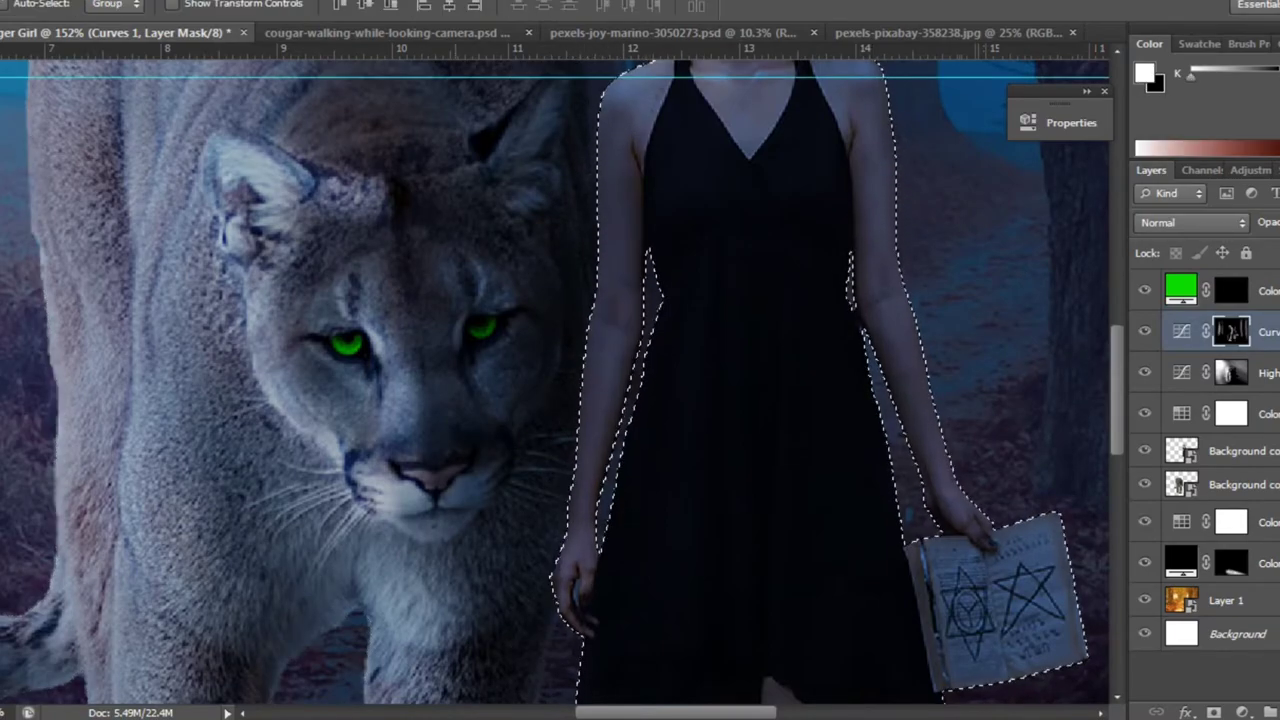
{"action": "scroll", "coordinate": [555, 380], "scroll_direction": "down", "scroll_amount": 2}
{"action": "scroll", "coordinate": [555, 380], "scroll_direction": "down", "scroll_amount": 3}
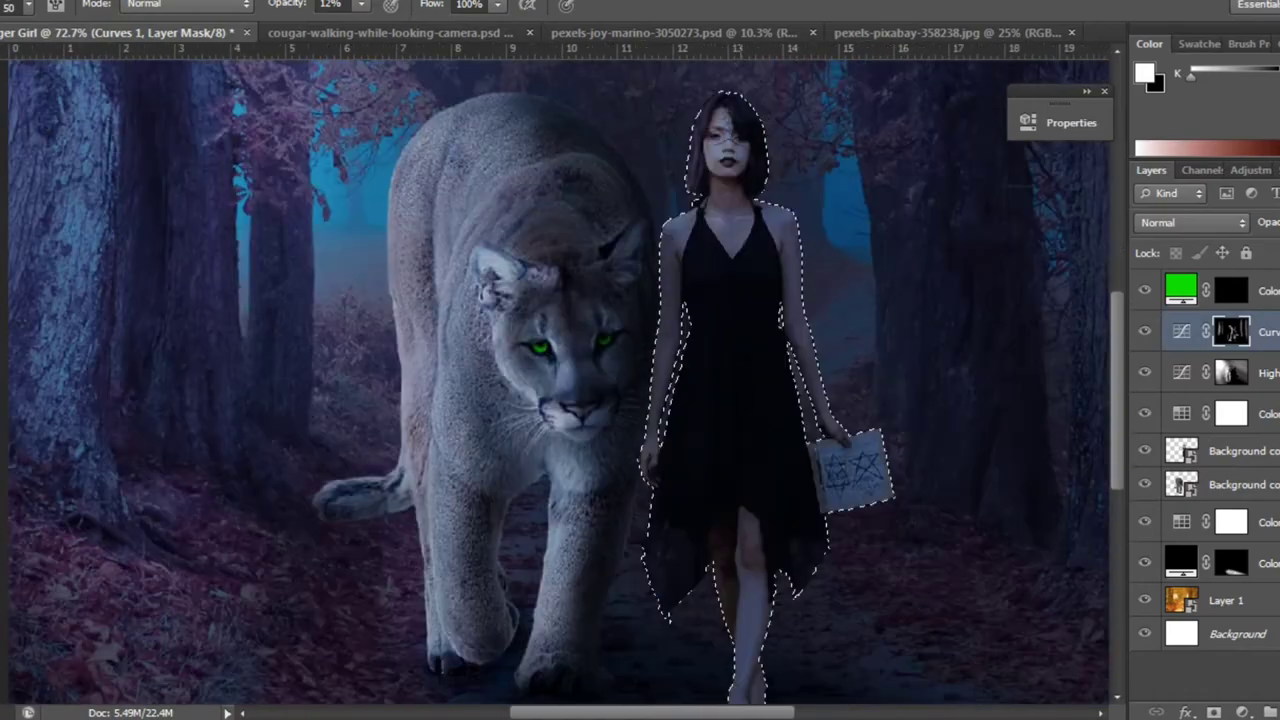
{"action": "key", "text": "x"}
{"action": "scroll", "coordinate": [700, 413], "scroll_direction": "up", "scroll_amount": 3}
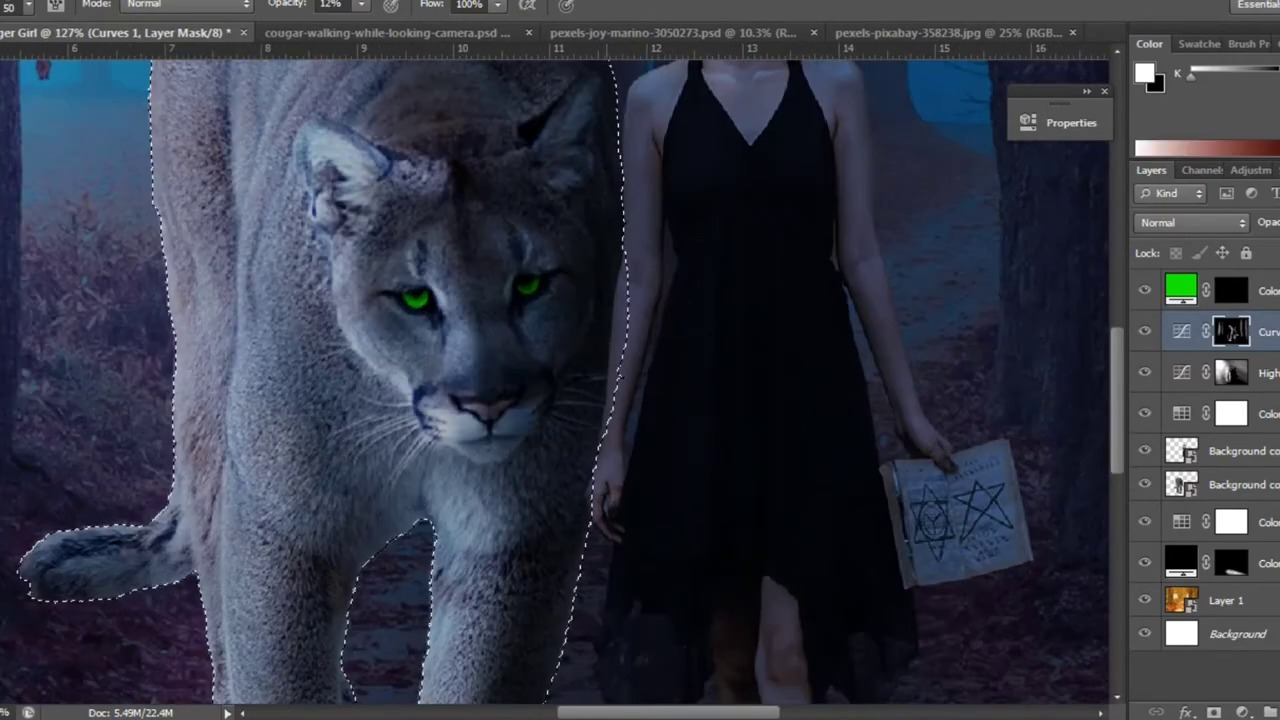
{"action": "scroll", "coordinate": [440, 650], "scroll_direction": "down", "scroll_amount": 3}
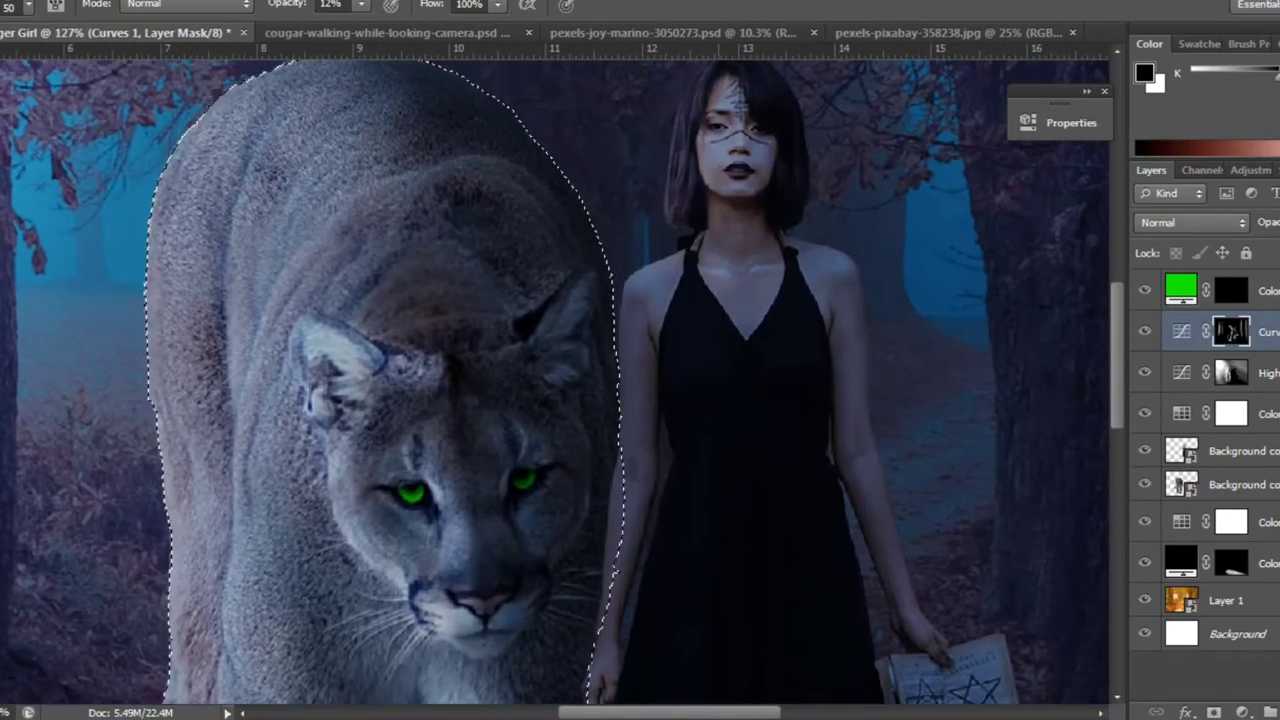
{"action": "scroll", "coordinate": [440, 650], "scroll_direction": "up", "scroll_amount": 3}
{"action": "key", "text": "x"}
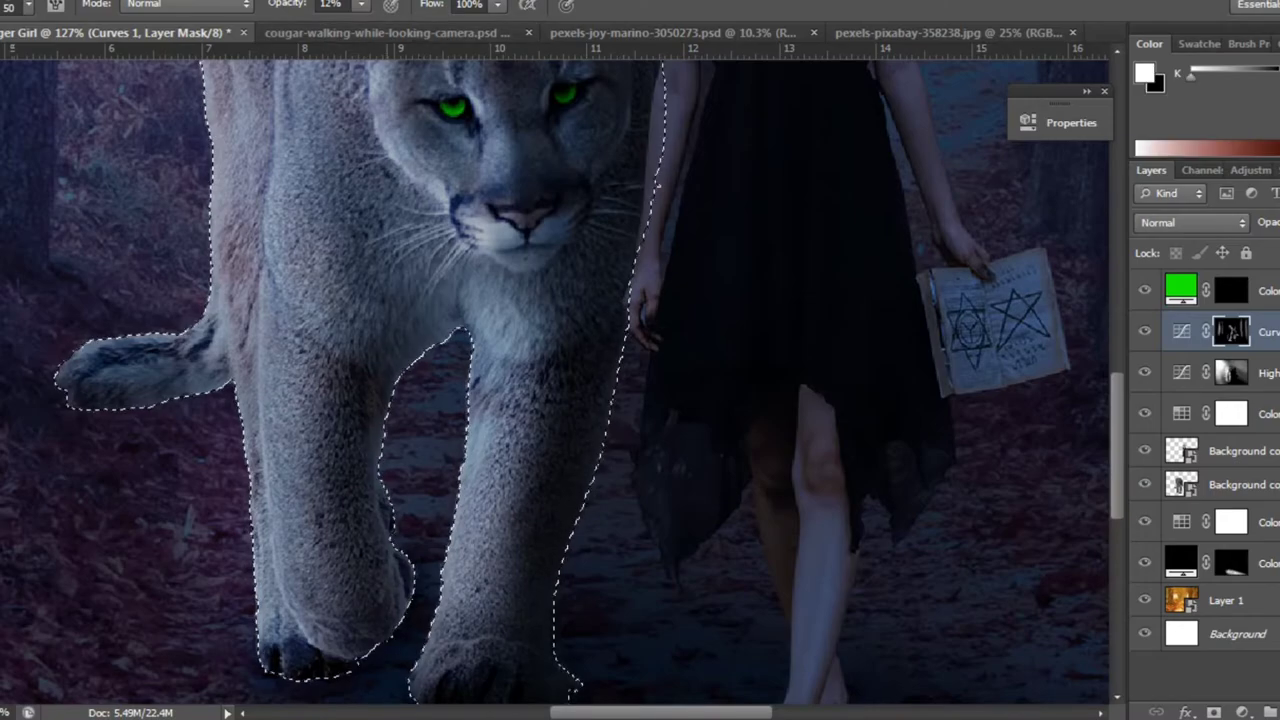
{"action": "scroll", "coordinate": [400, 640], "scroll_direction": "up", "scroll_amount": 2}
{"action": "scroll", "coordinate": [400, 640], "scroll_direction": "up", "scroll_amount": 2}
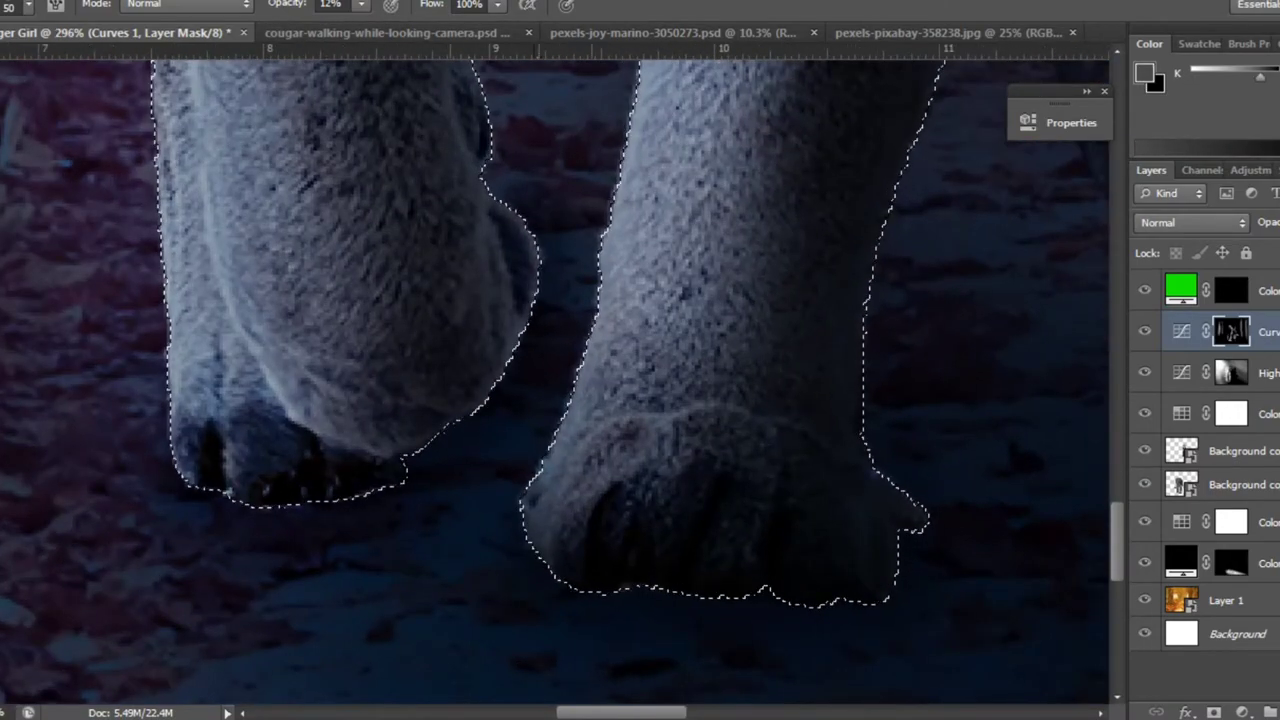
Keep shading the cougar's legs and body on the Curves 1 mask within its outline.
{"action": "left_click", "coordinate": [1143, 74]}
{"action": "key", "text": "Return"}
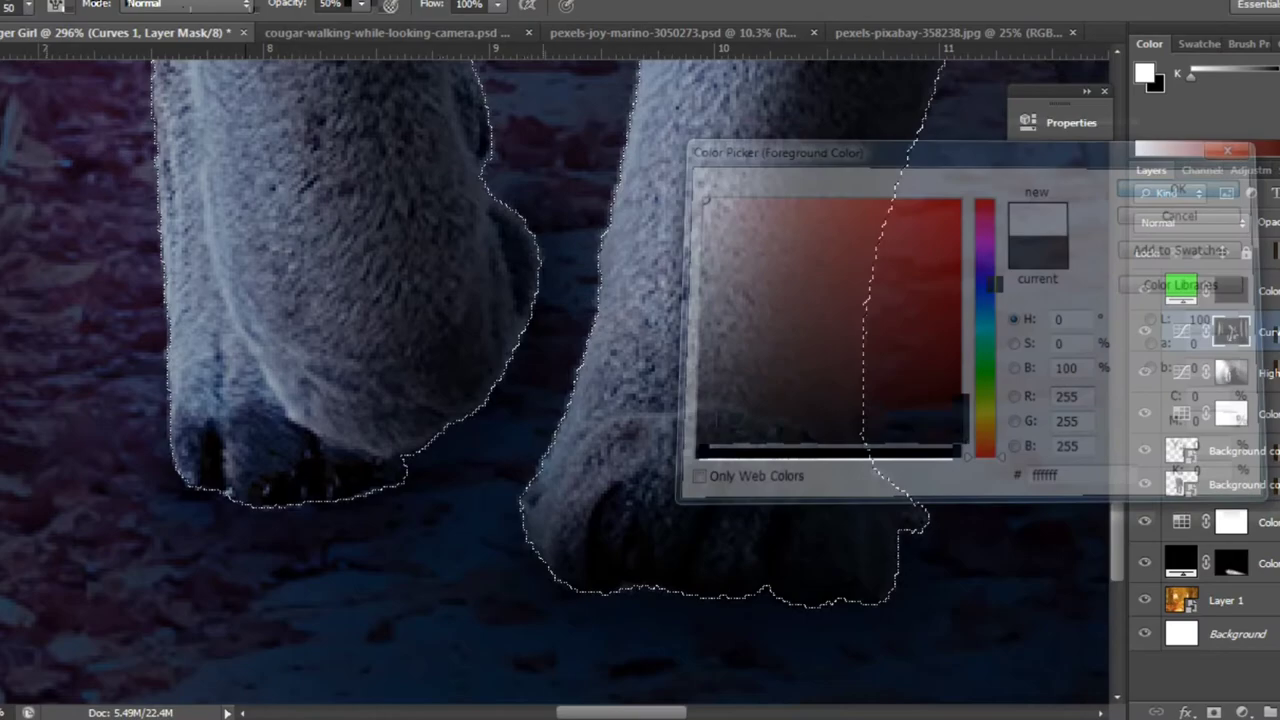
{"action": "scroll", "coordinate": [550, 380], "scroll_direction": "up", "scroll_amount": 5}
{"action": "scroll", "coordinate": [550, 380], "scroll_direction": "down", "scroll_amount": 4}
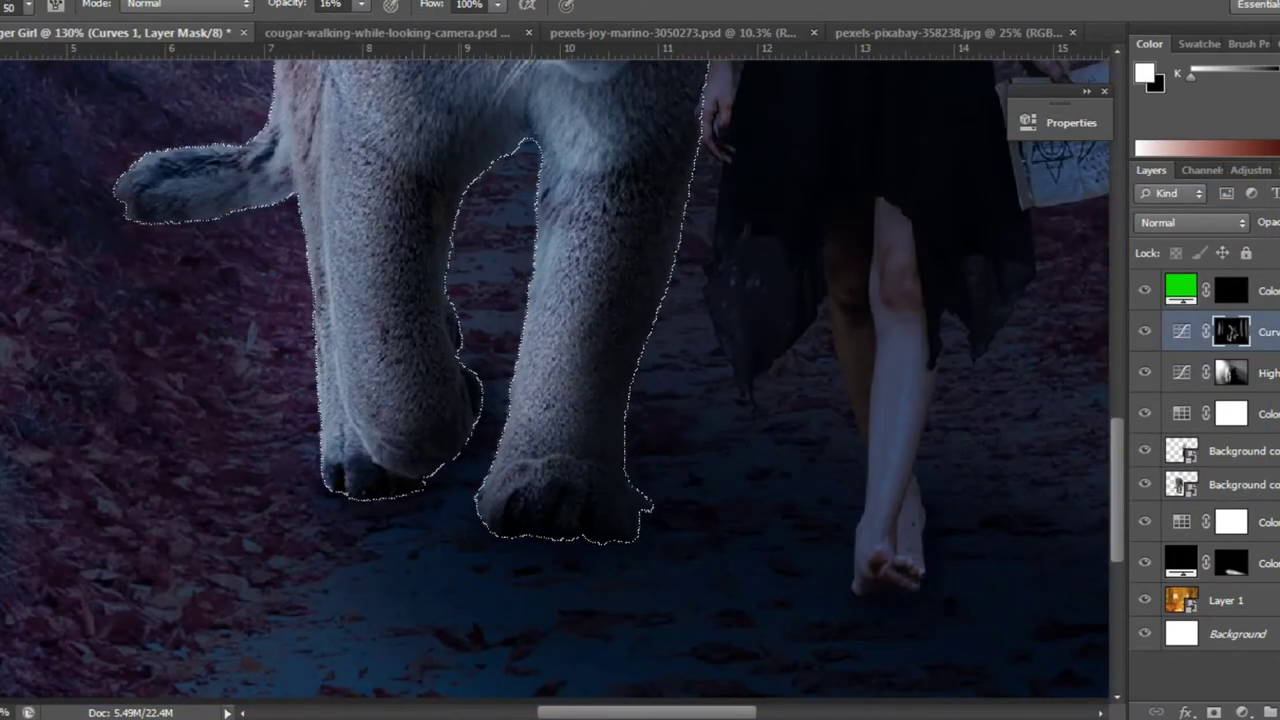
{"action": "scroll", "coordinate": [555, 380], "scroll_direction": "up", "scroll_amount": 3}
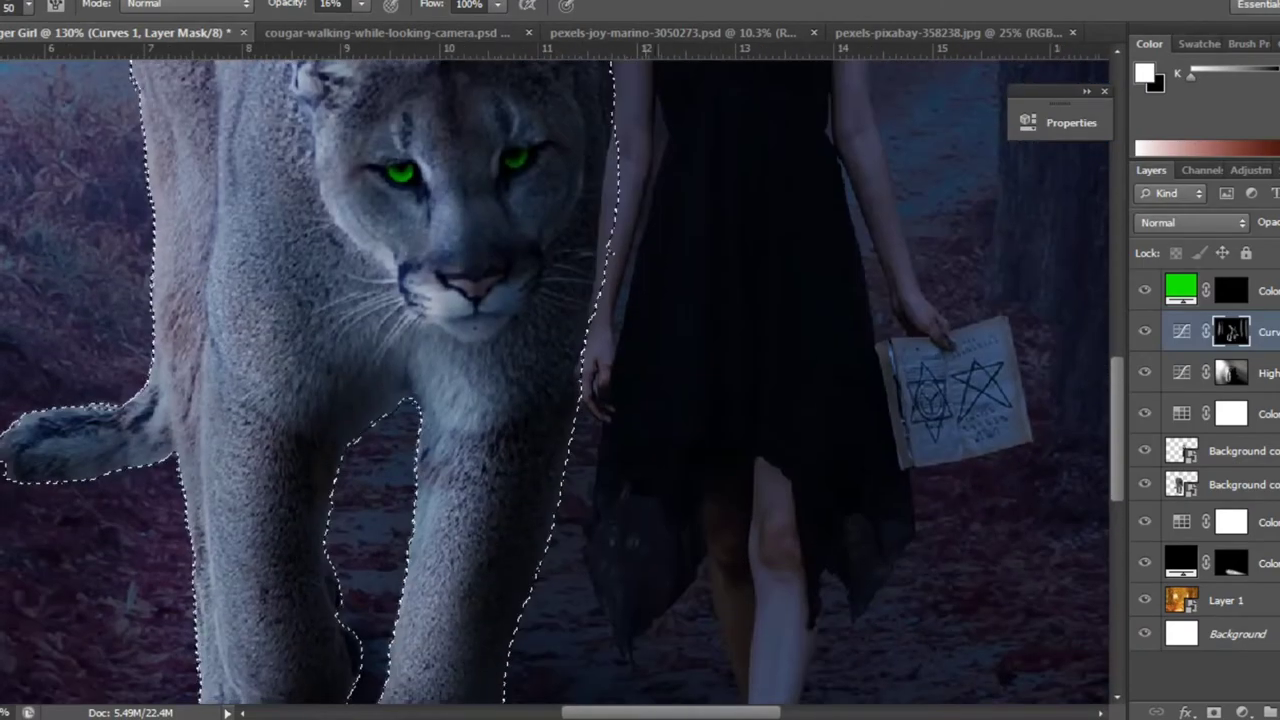
{"action": "scroll", "coordinate": [555, 380], "scroll_direction": "down", "scroll_amount": 2}
{"action": "scroll", "coordinate": [555, 380], "scroll_direction": "down", "scroll_amount": 3}
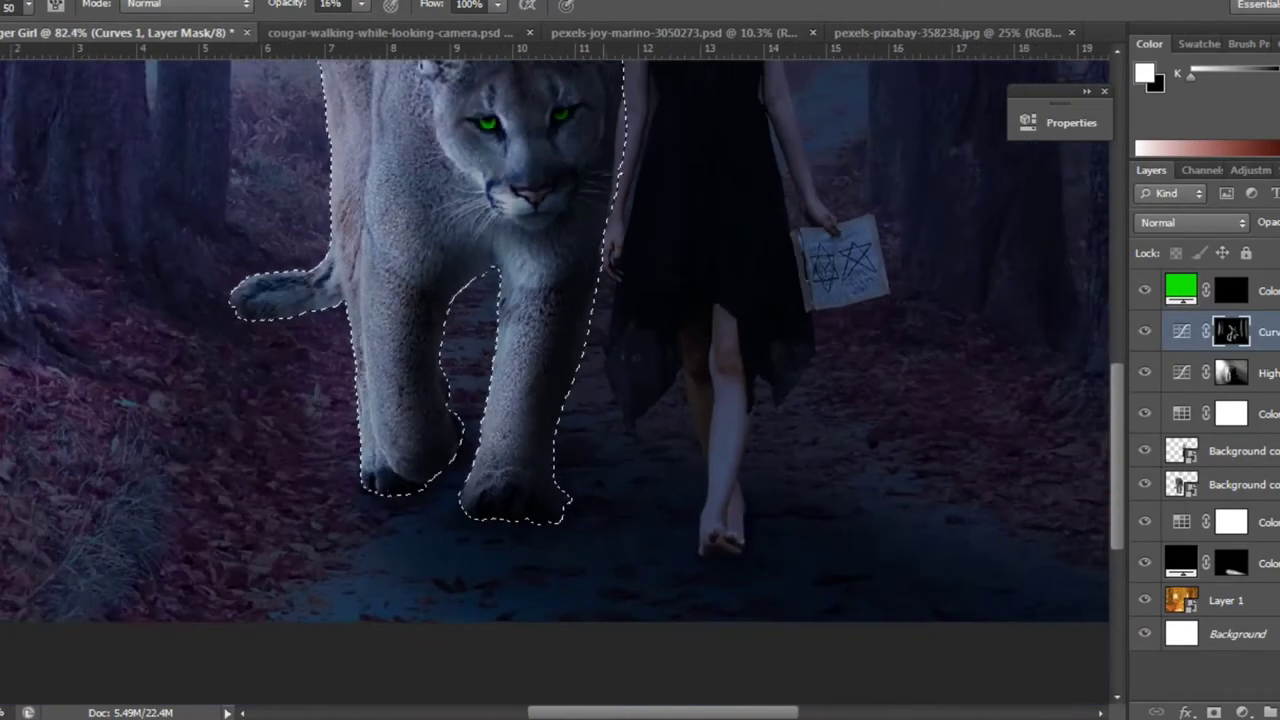
{"action": "scroll", "coordinate": [555, 380], "scroll_direction": "up", "scroll_amount": 4}
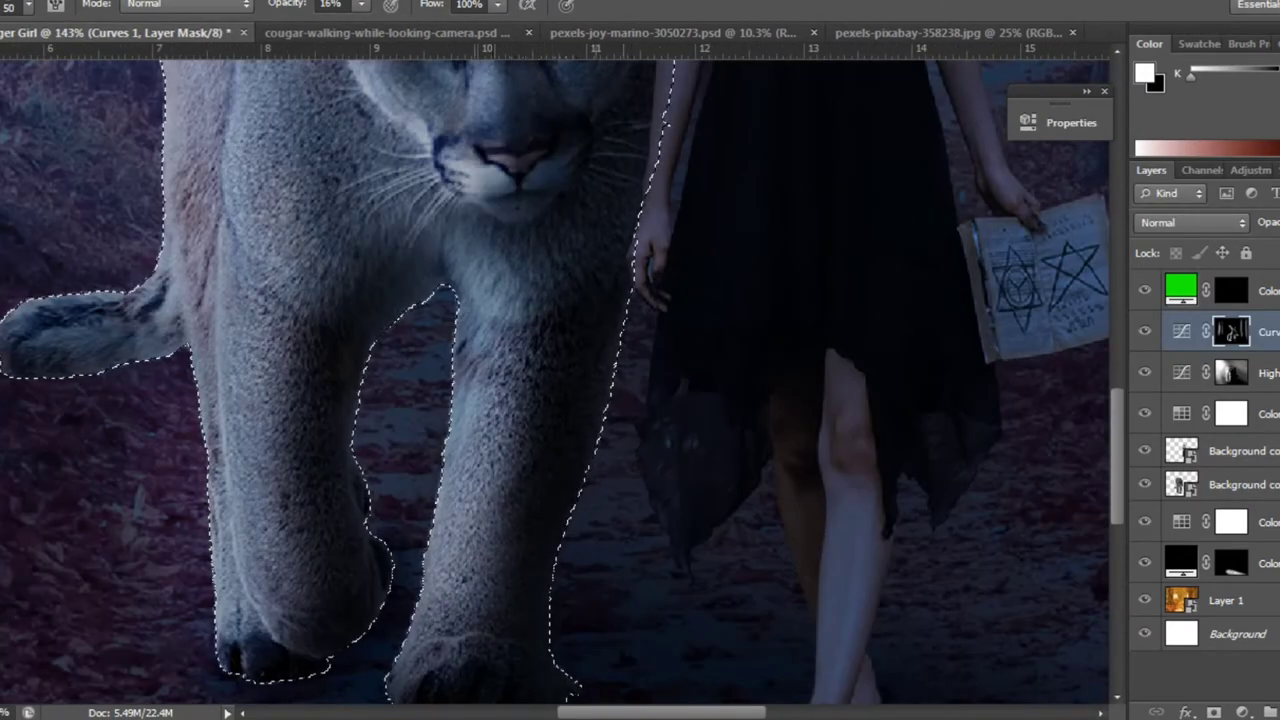
{"action": "scroll", "coordinate": [555, 380], "scroll_direction": "down", "scroll_amount": 5}
{"action": "scroll", "coordinate": [555, 380], "scroll_direction": "up", "scroll_amount": 1}
{"action": "scroll", "coordinate": [555, 380], "scroll_direction": "up", "scroll_amount": 3}
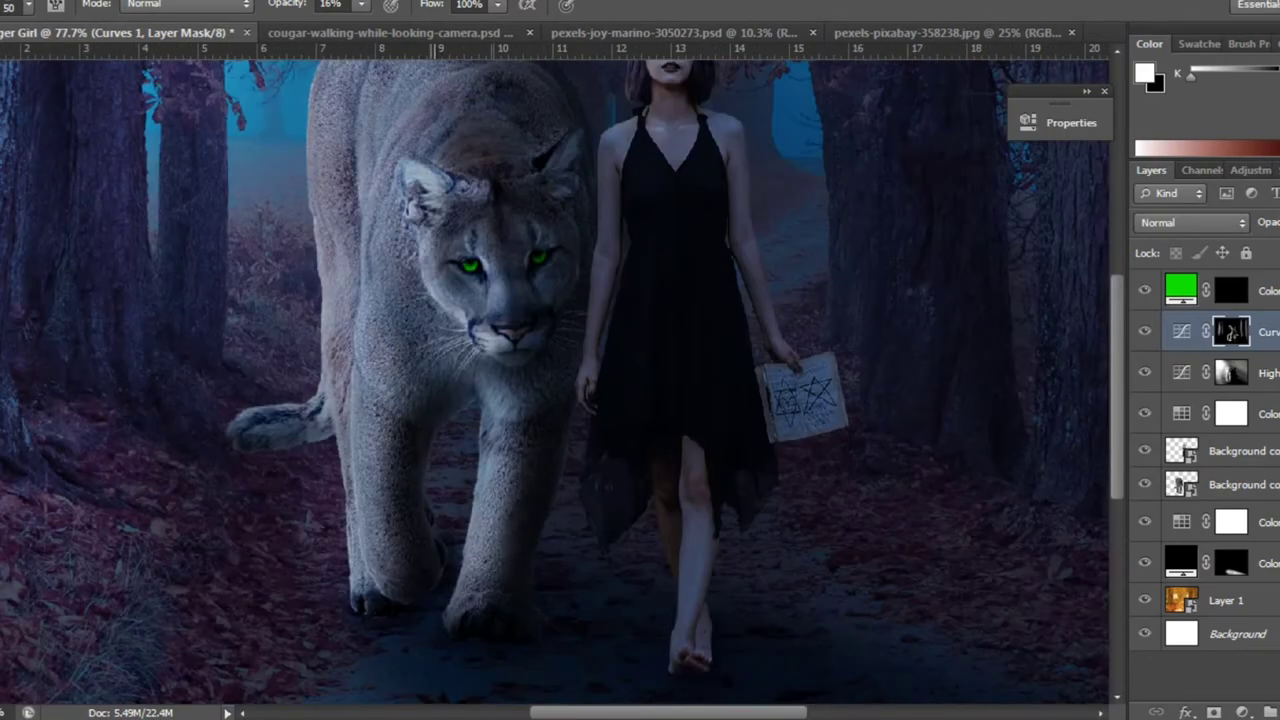
{"action": "scroll", "coordinate": [545, 560], "scroll_direction": "down", "scroll_amount": 1}
{"action": "key", "text": "x"}
{"action": "scroll", "coordinate": [540, 530], "scroll_direction": "down", "scroll_amount": 2}
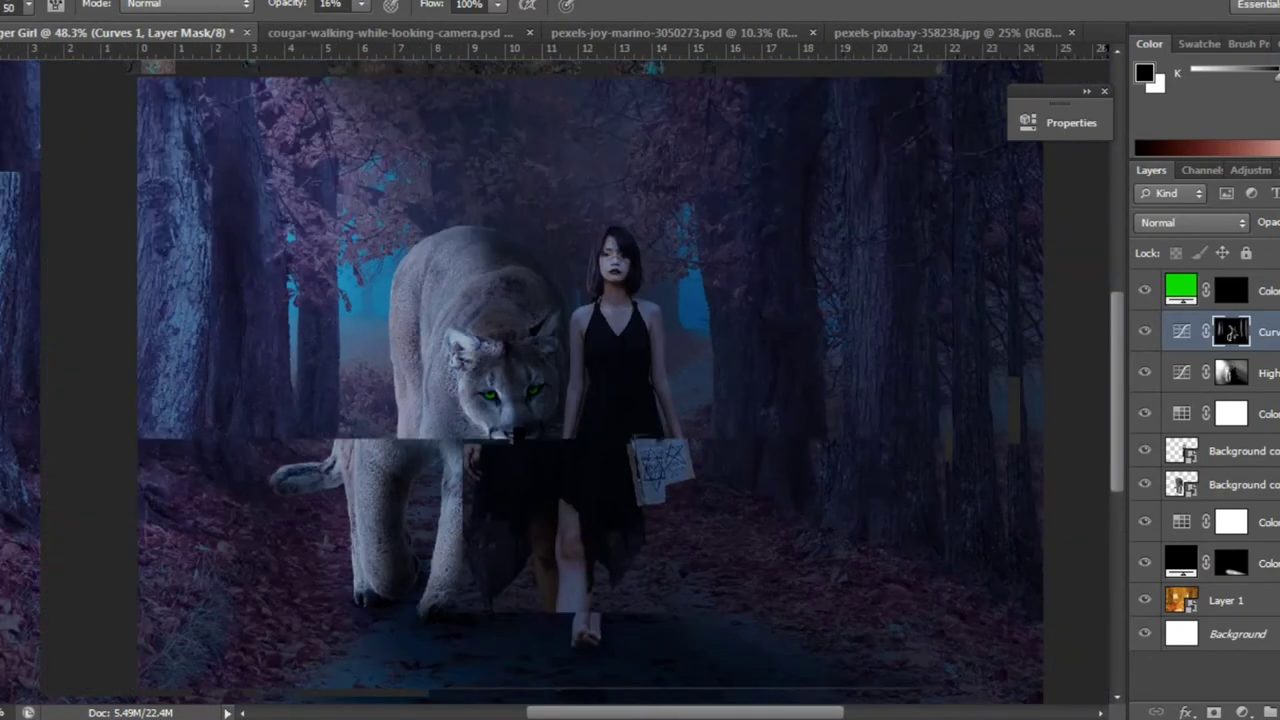
{"action": "scroll", "coordinate": [540, 530], "scroll_direction": "down", "scroll_amount": 1}
{"action": "scroll", "coordinate": [540, 530], "scroll_direction": "down", "scroll_amount": 1}
Add a red Solid Color fill layer and invert its mask to hide it.
{"action": "scroll", "coordinate": [540, 530], "scroll_direction": "up", "scroll_amount": 4}
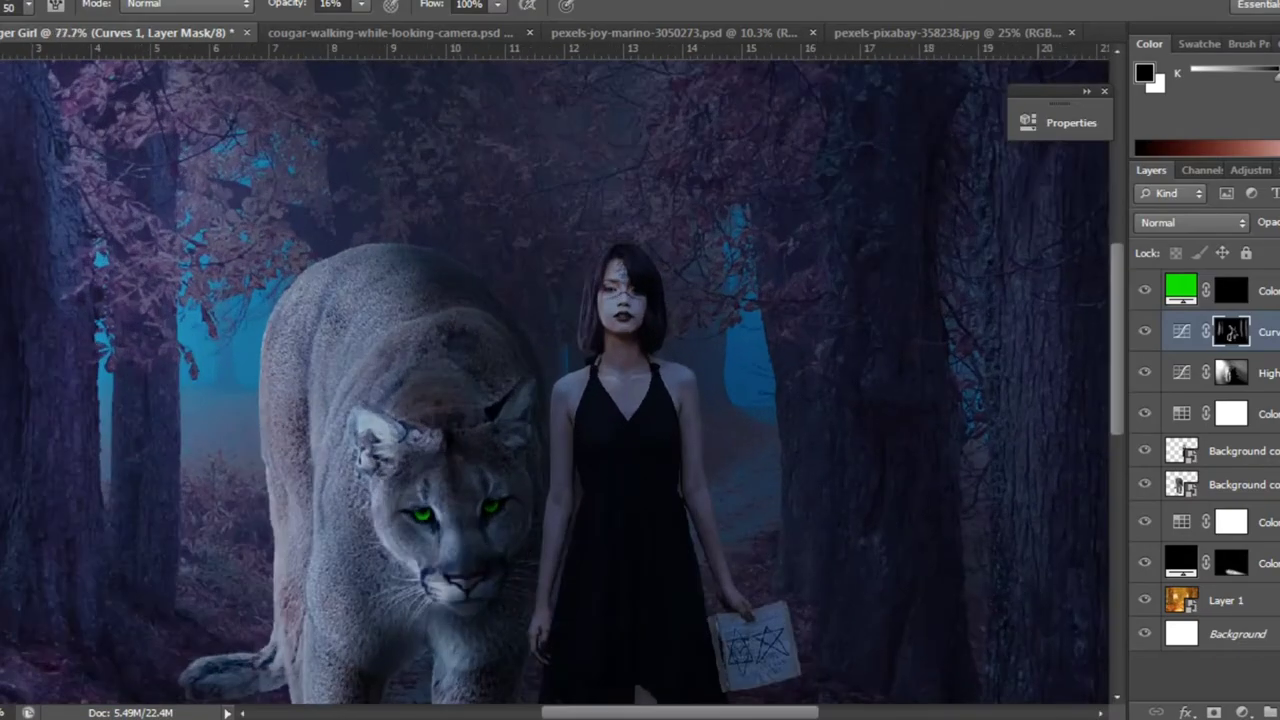
{"action": "left_click", "coordinate": [1241, 712]}
{"action": "left_click", "coordinate": [1220, 258]}
{"action": "left_click", "coordinate": [1191, 177]}
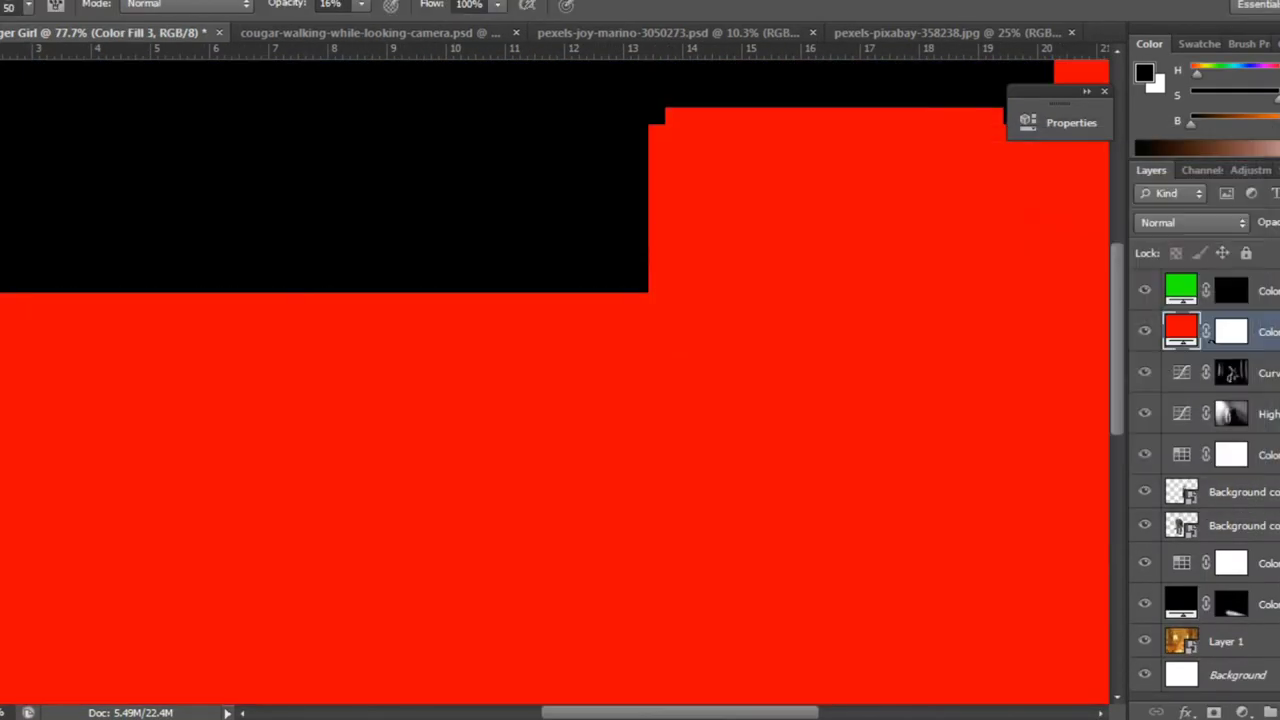
{"action": "key", "text": "ctrl+i"}
Ready a white brush and set the red fill's blend mode to Multiply.
{"action": "scroll", "coordinate": [665, 380], "scroll_direction": "up", "scroll_amount": 1}
{"action": "scroll", "coordinate": [665, 380], "scroll_direction": "up", "scroll_amount": 3}
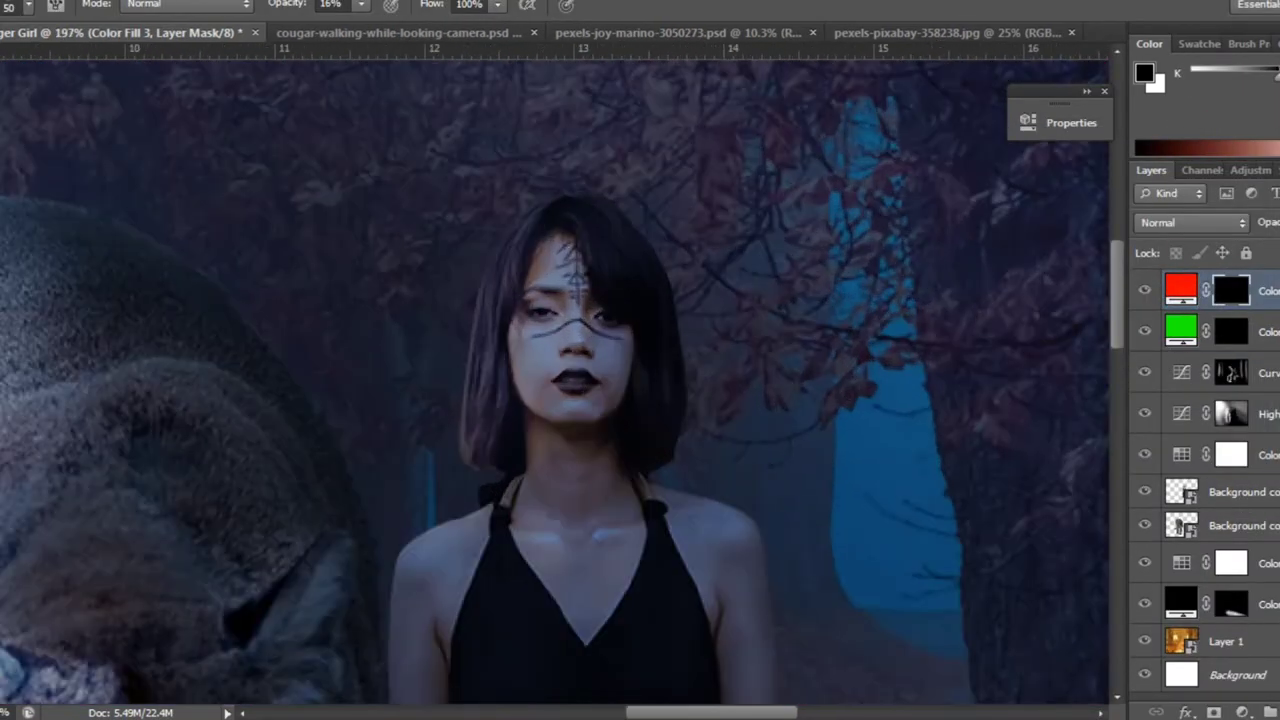
{"action": "scroll", "coordinate": [619, 385], "scroll_direction": "up", "scroll_amount": 2}
{"action": "key", "text": "x"}
{"action": "left_click", "coordinate": [28, 5]}
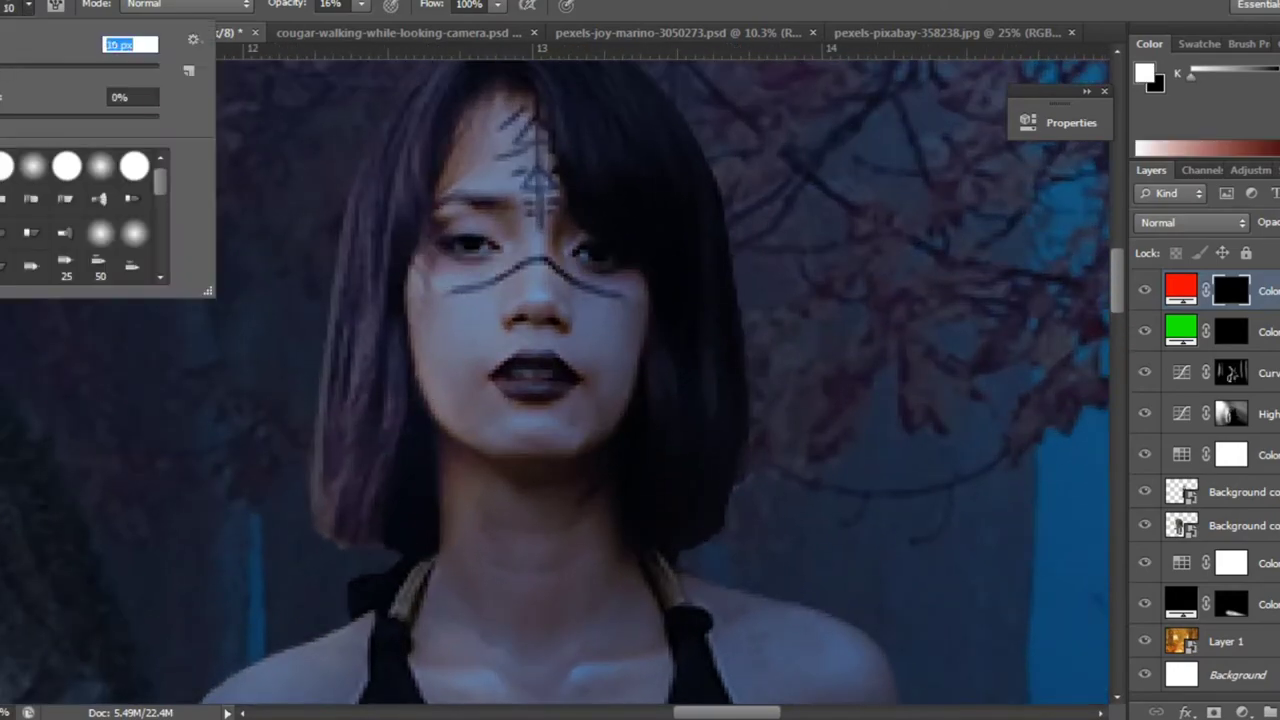
{"action": "key", "text": "Return"}
{"action": "scroll", "coordinate": [552, 372], "scroll_direction": "up", "scroll_amount": 2}
{"action": "scroll", "coordinate": [552, 372], "scroll_direction": "up", "scroll_amount": 2}
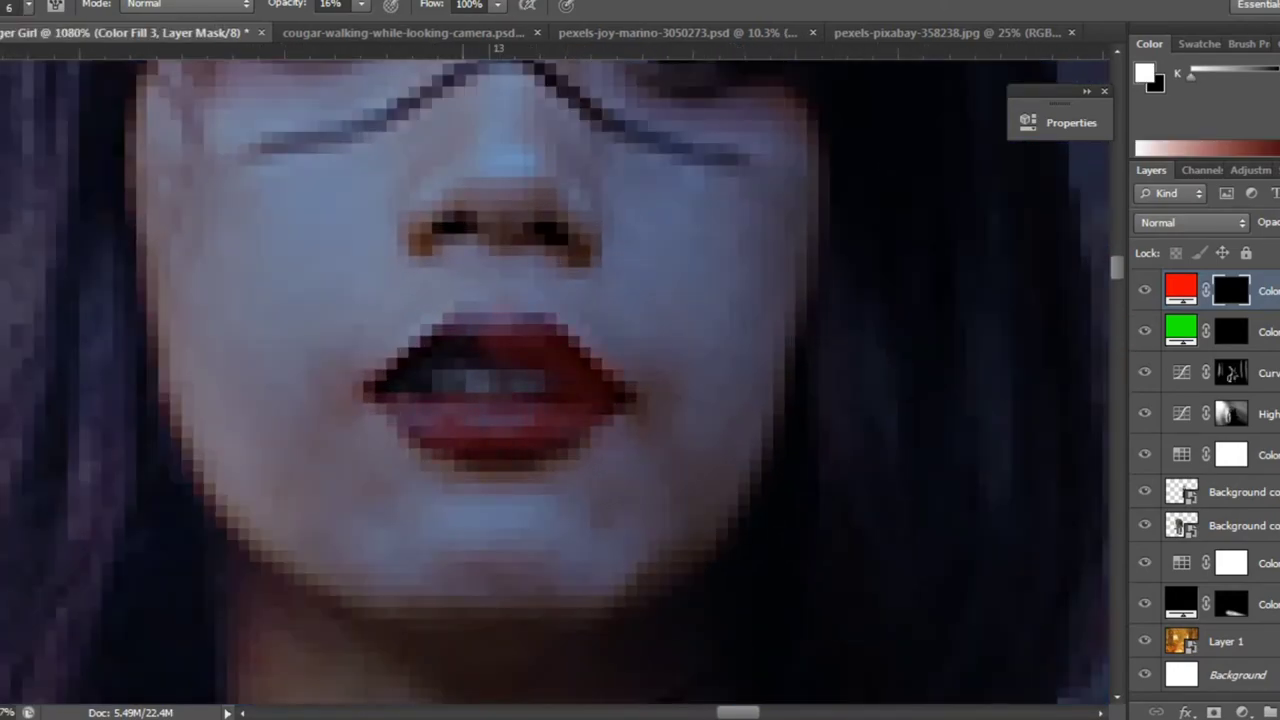
{"action": "scroll", "coordinate": [552, 372], "scroll_direction": "down", "scroll_amount": 3}
{"action": "left_click", "coordinate": [1190, 222]}
{"action": "left_click", "coordinate": [1190, 222]}
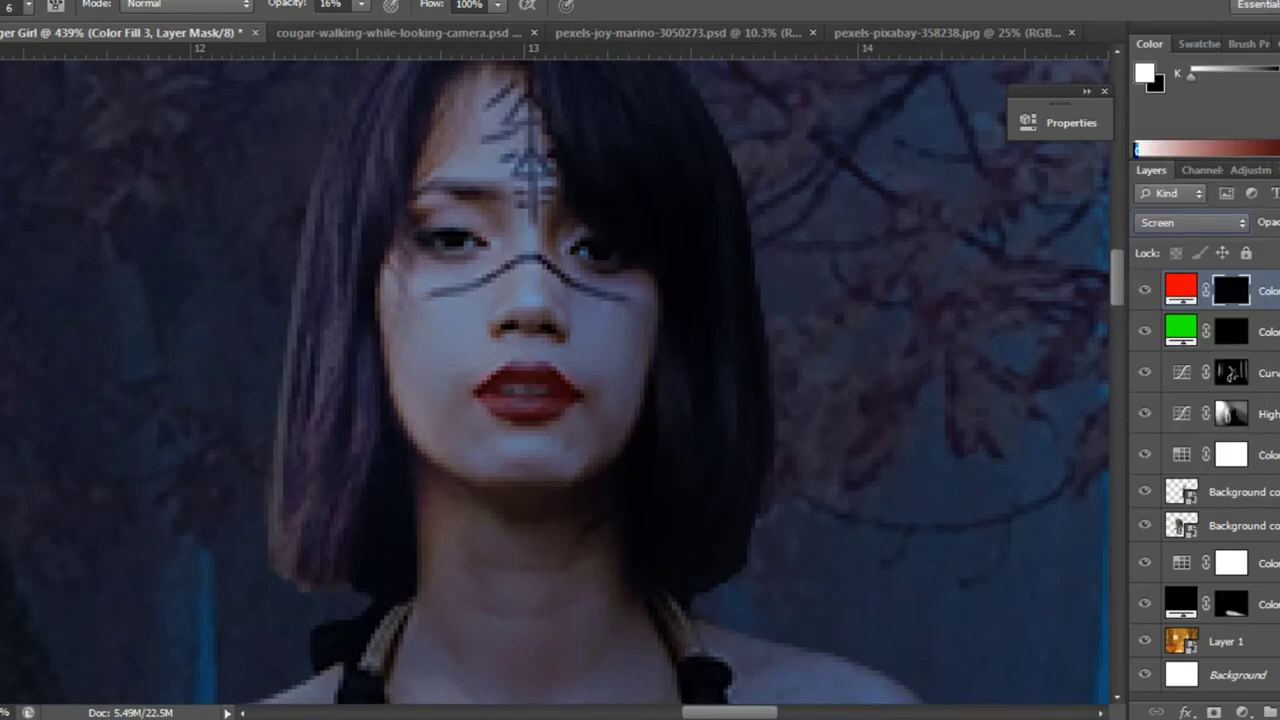
{"action": "left_click", "coordinate": [1190, 222]}
{"action": "left_click", "coordinate": [1152, 33]}
Paint white on the red fill's mask over the upper and lower lips.
{"action": "scroll", "coordinate": [517, 416], "scroll_direction": "up", "scroll_amount": 2}
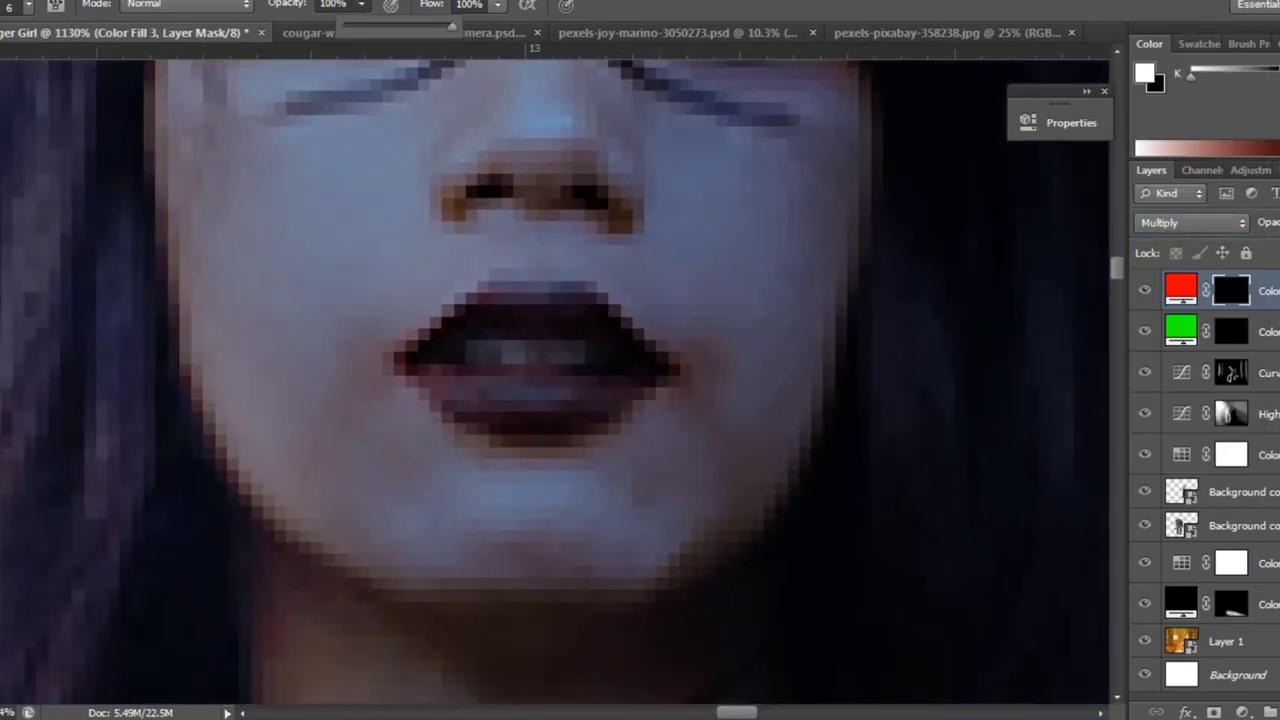
{"action": "left_click", "coordinate": [28, 5]}
{"action": "key", "text": "Return"}
{"action": "left_click_drag", "start_coordinate": [530, 290], "coordinate": [630, 312]}
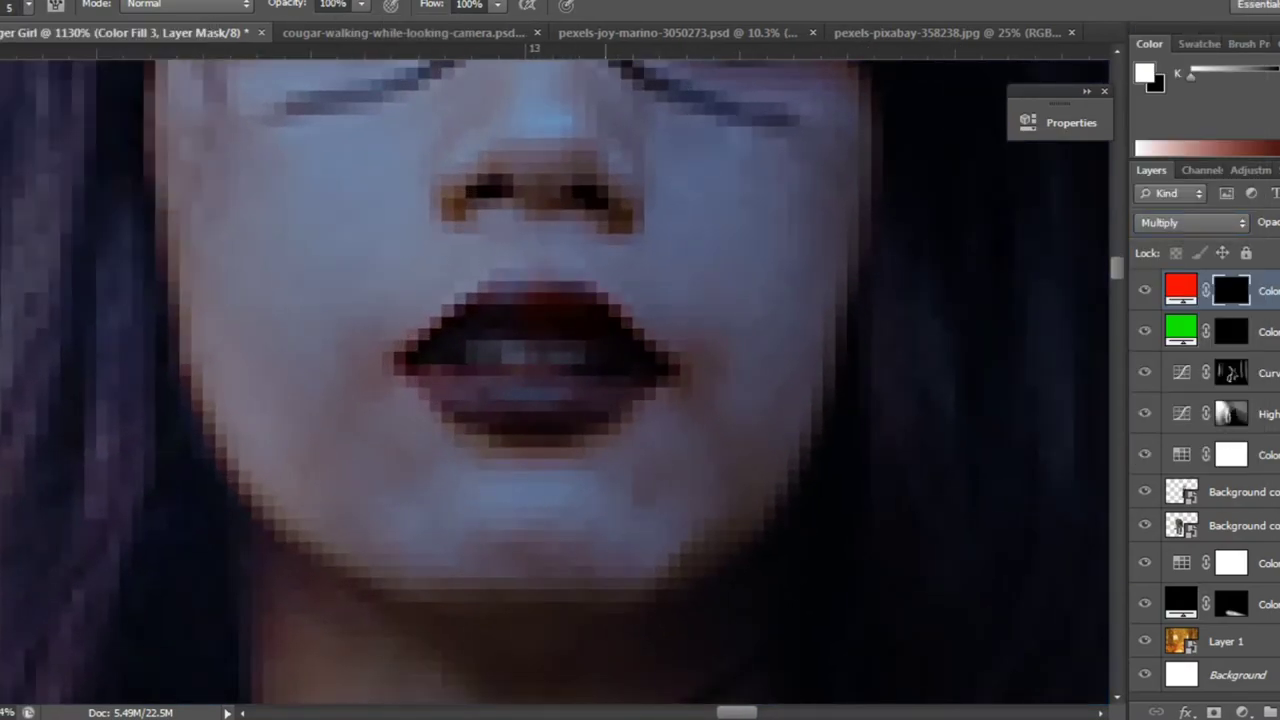
{"action": "left_click_drag", "start_coordinate": [645, 390], "coordinate": [425, 385]}
View the whole image and target the Curves 1 mask with brush opacity at 12%.
{"action": "key", "text": "ctrl+0"}
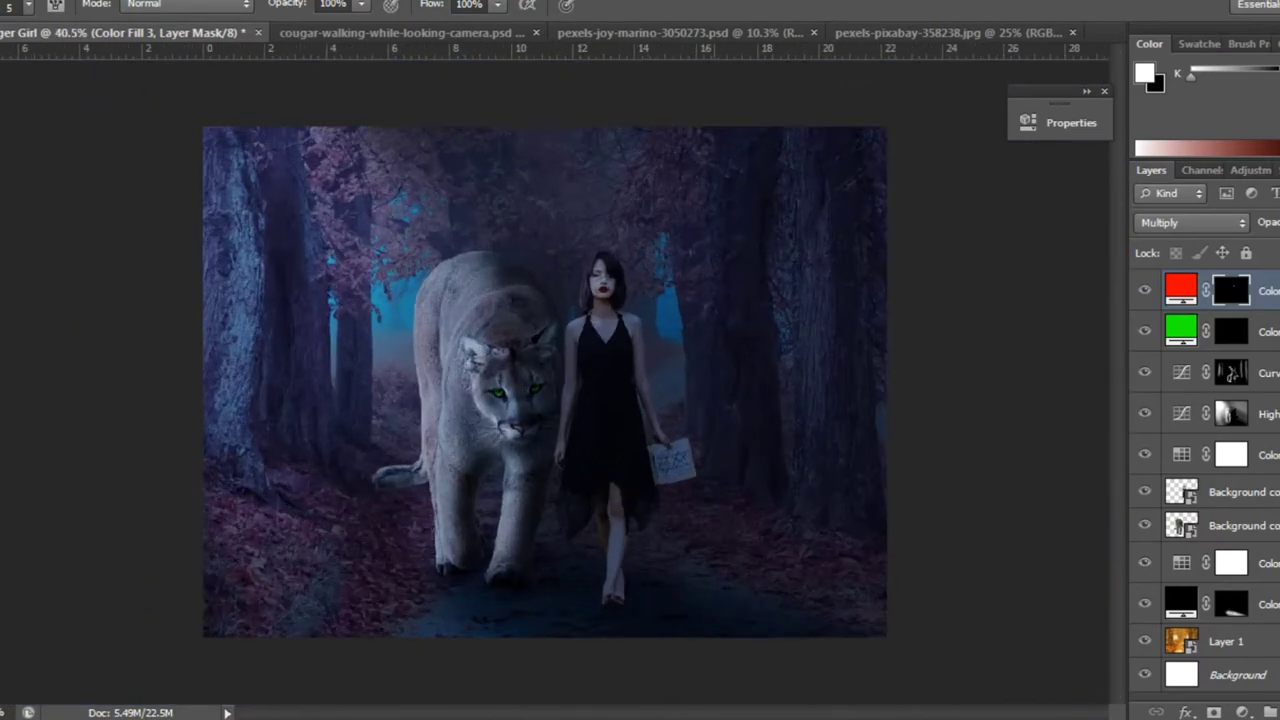
{"action": "scroll", "coordinate": [540, 390], "scroll_direction": "up", "scroll_amount": 3}
{"action": "left_click", "coordinate": [1231, 372]}
{"action": "left_click", "coordinate": [18, 5]}
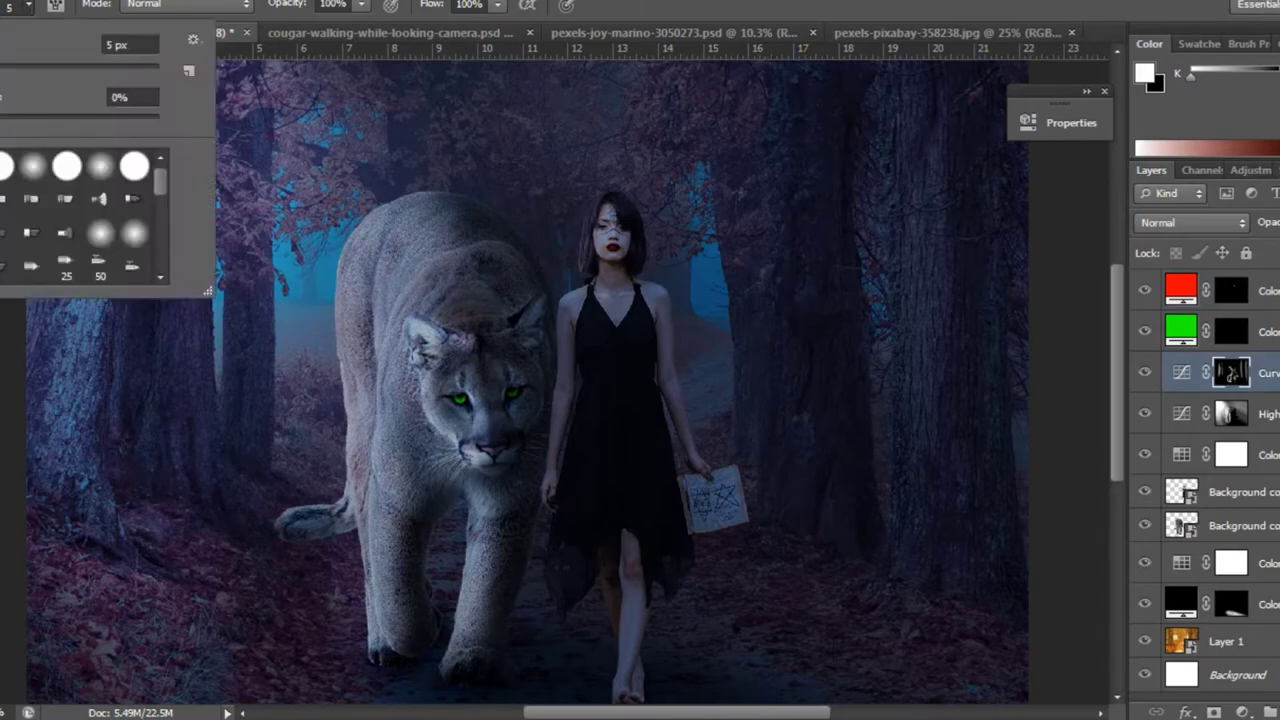
{"action": "left_click", "coordinate": [361, 4]}
{"action": "left_click_drag", "start_coordinate": [368, 26], "coordinate": [288, 26]}
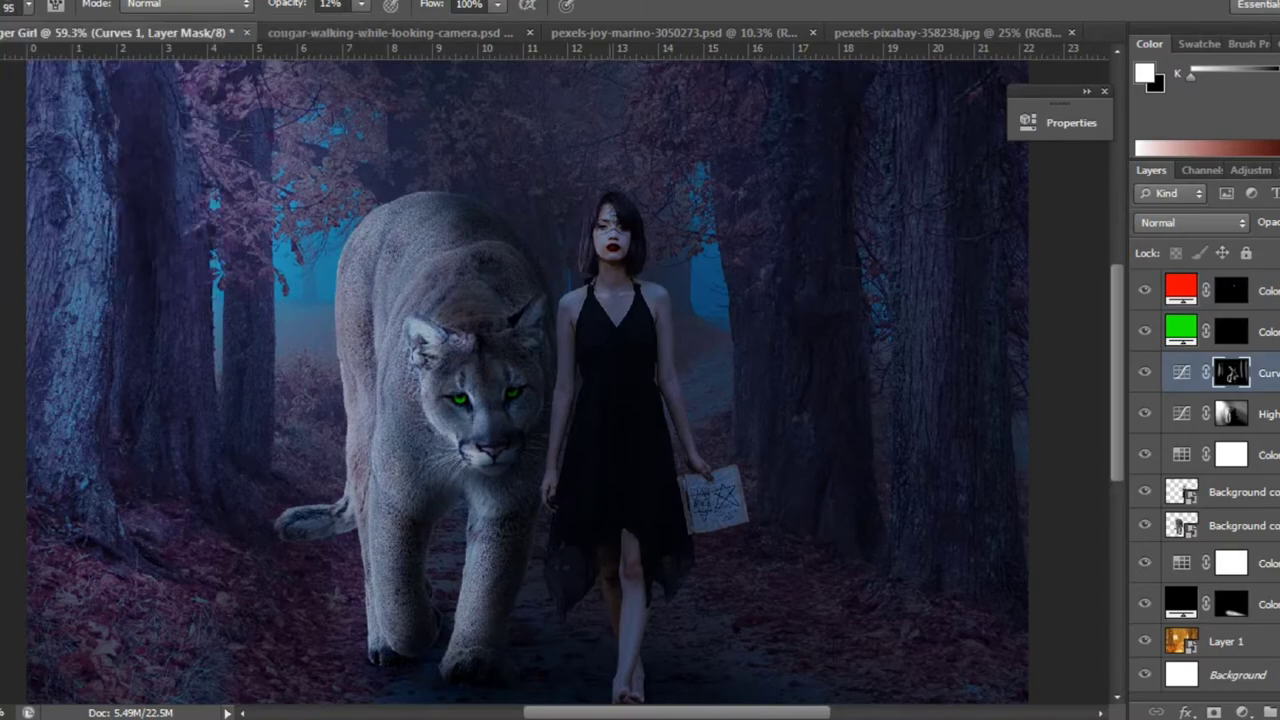
Load the woman's outline from the Highlight mask as a selection, returning to the Curves 1 mask.
{"action": "scroll", "coordinate": [530, 380], "scroll_direction": "down", "scroll_amount": 2}
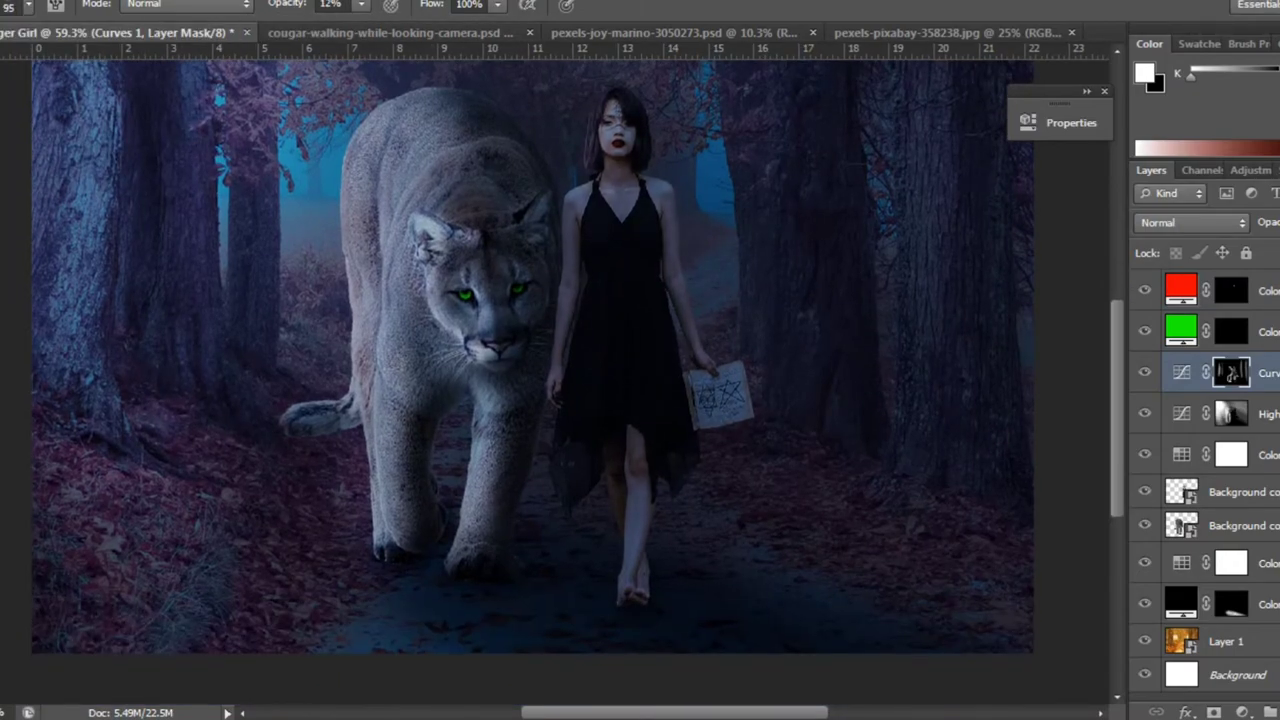
{"action": "left_click", "coordinate": [1240, 290]}
{"action": "left_click", "coordinate": [1240, 413]}
{"action": "left_click", "coordinate": [1231, 413], "text": "ctrl"}
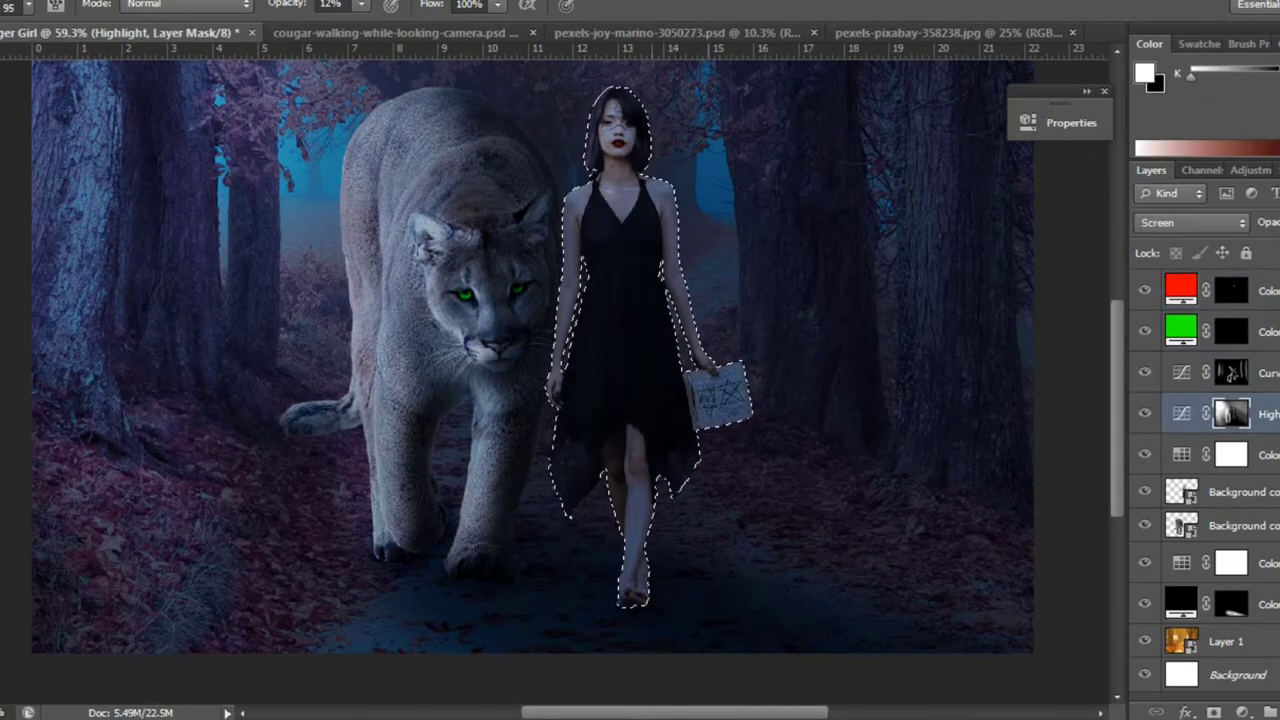
{"action": "scroll", "coordinate": [545, 380], "scroll_direction": "down", "scroll_amount": 2}
{"action": "scroll", "coordinate": [560, 380], "scroll_direction": "up", "scroll_amount": 4}
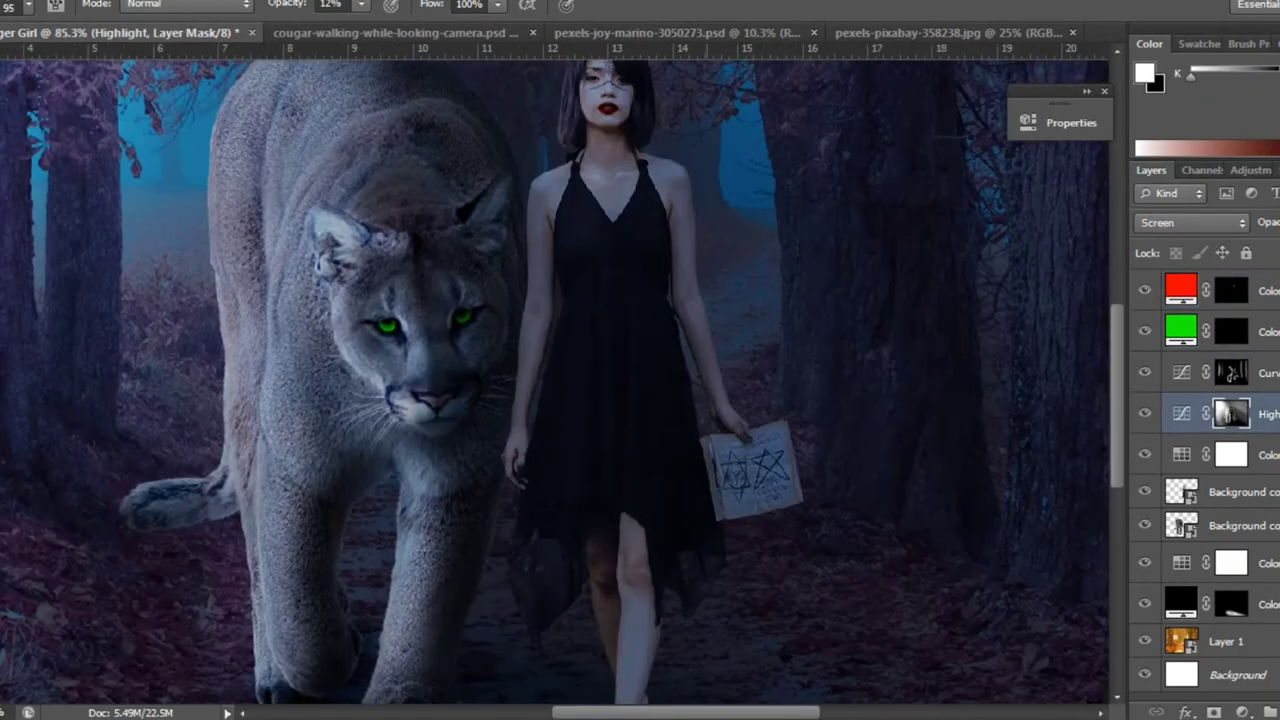
{"action": "scroll", "coordinate": [560, 380], "scroll_direction": "down", "scroll_amount": 3}
{"action": "key", "text": "alt+bracketright"}
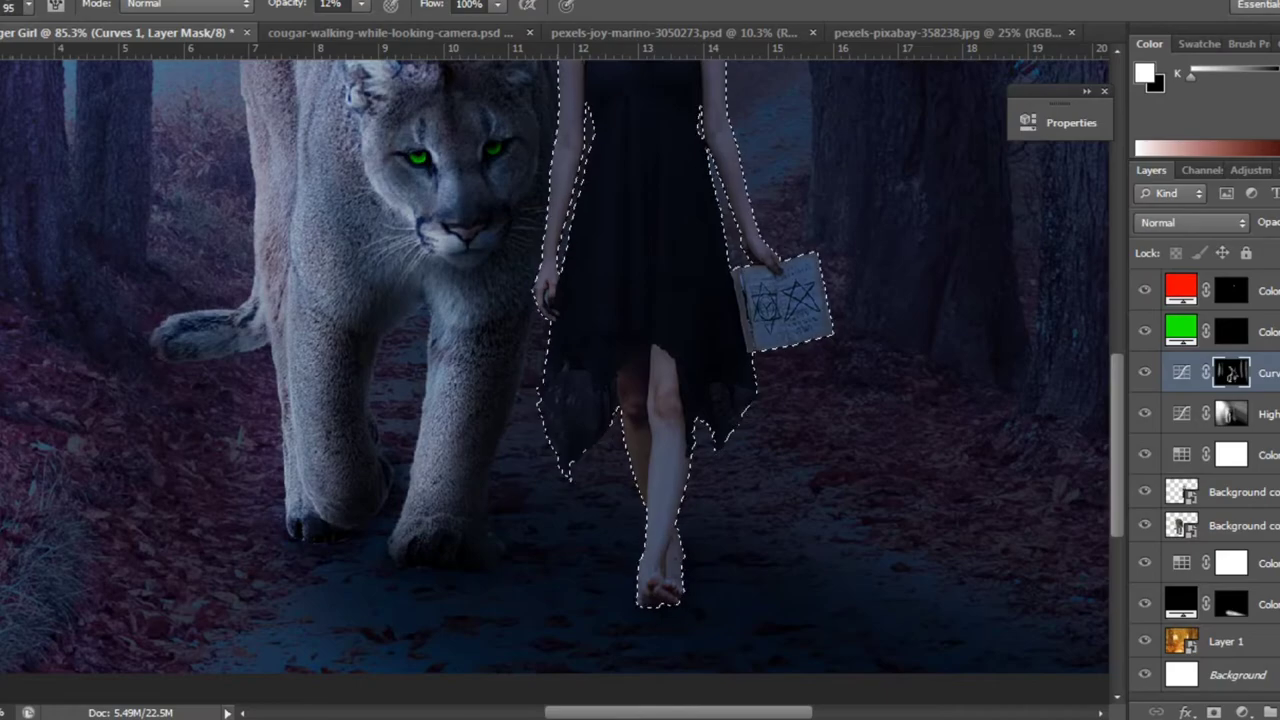
Paint further brightening strokes on the Curves 1 mask over the cougar's ear and head.
{"action": "scroll", "coordinate": [555, 380], "scroll_direction": "up", "scroll_amount": 3}
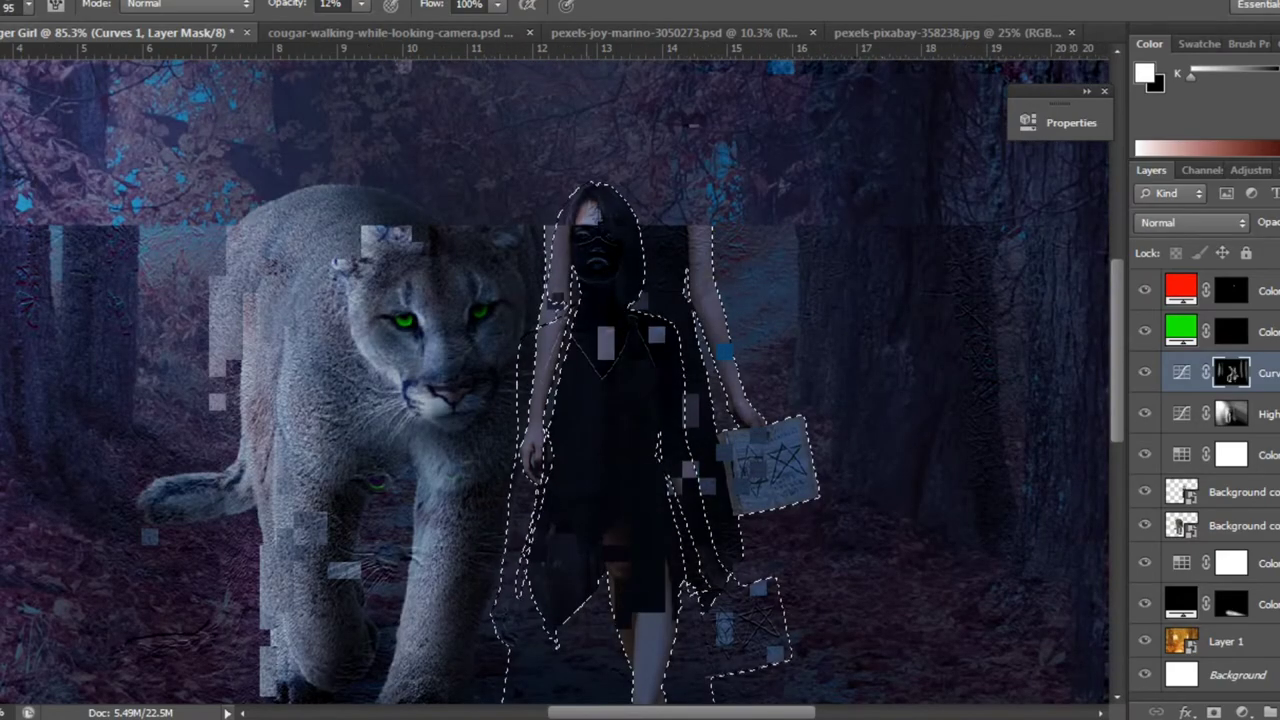
{"action": "scroll", "coordinate": [550, 380], "scroll_direction": "down", "scroll_amount": 3}
{"action": "scroll", "coordinate": [550, 380], "scroll_direction": "up", "scroll_amount": 2}
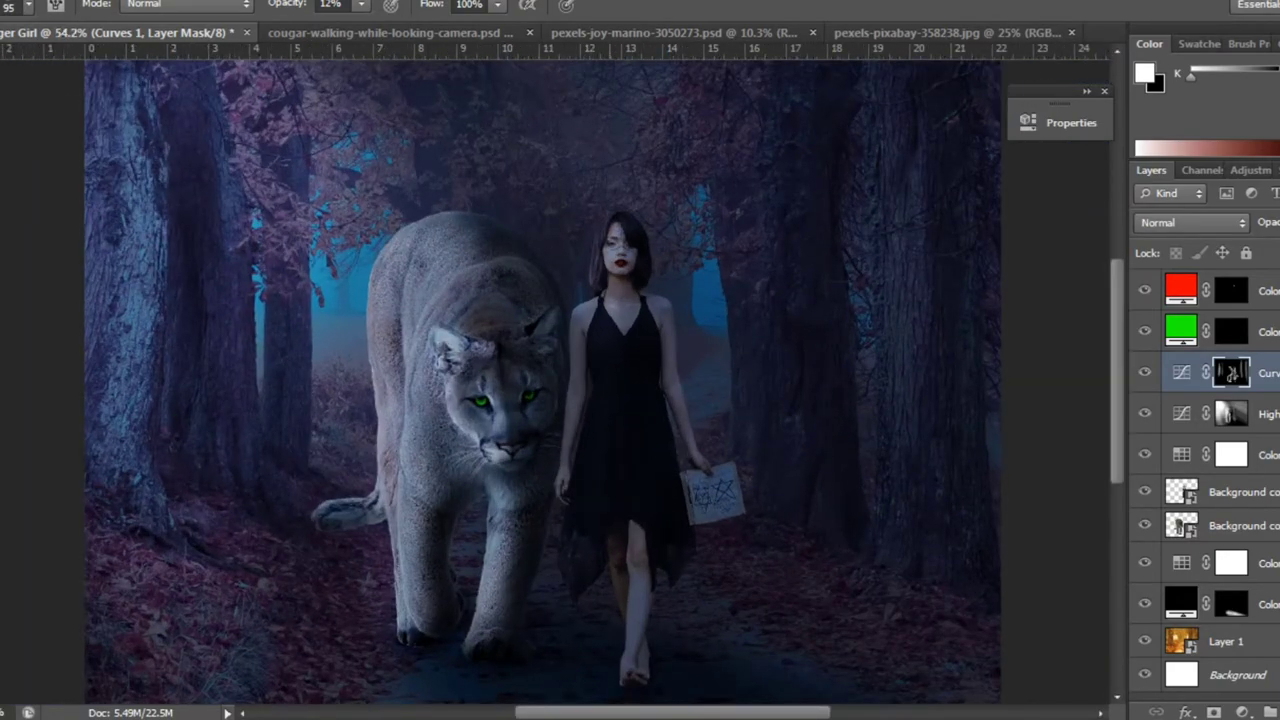
{"action": "scroll", "coordinate": [555, 360], "scroll_direction": "down", "scroll_amount": 1}
{"action": "scroll", "coordinate": [607, 604], "scroll_direction": "up", "scroll_amount": 3}
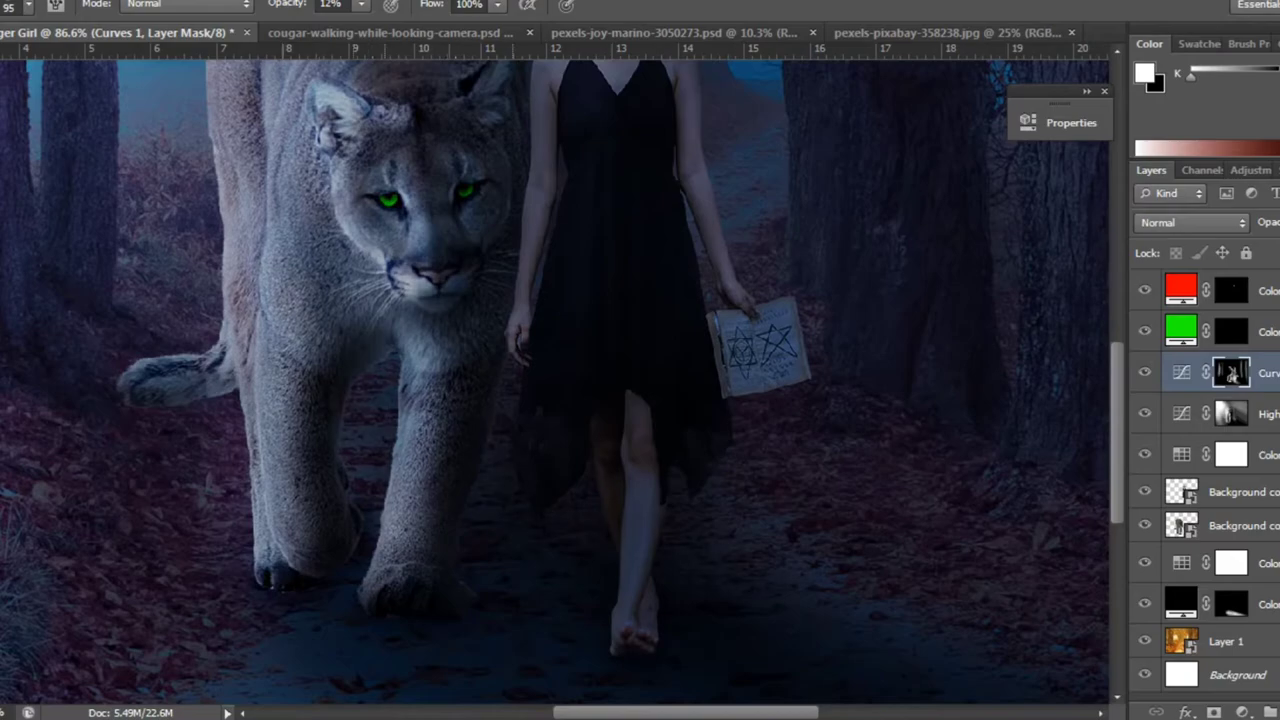
{"action": "scroll", "coordinate": [416, 181], "scroll_direction": "down", "scroll_amount": 3}
{"action": "scroll", "coordinate": [416, 181], "scroll_direction": "up", "scroll_amount": 3}
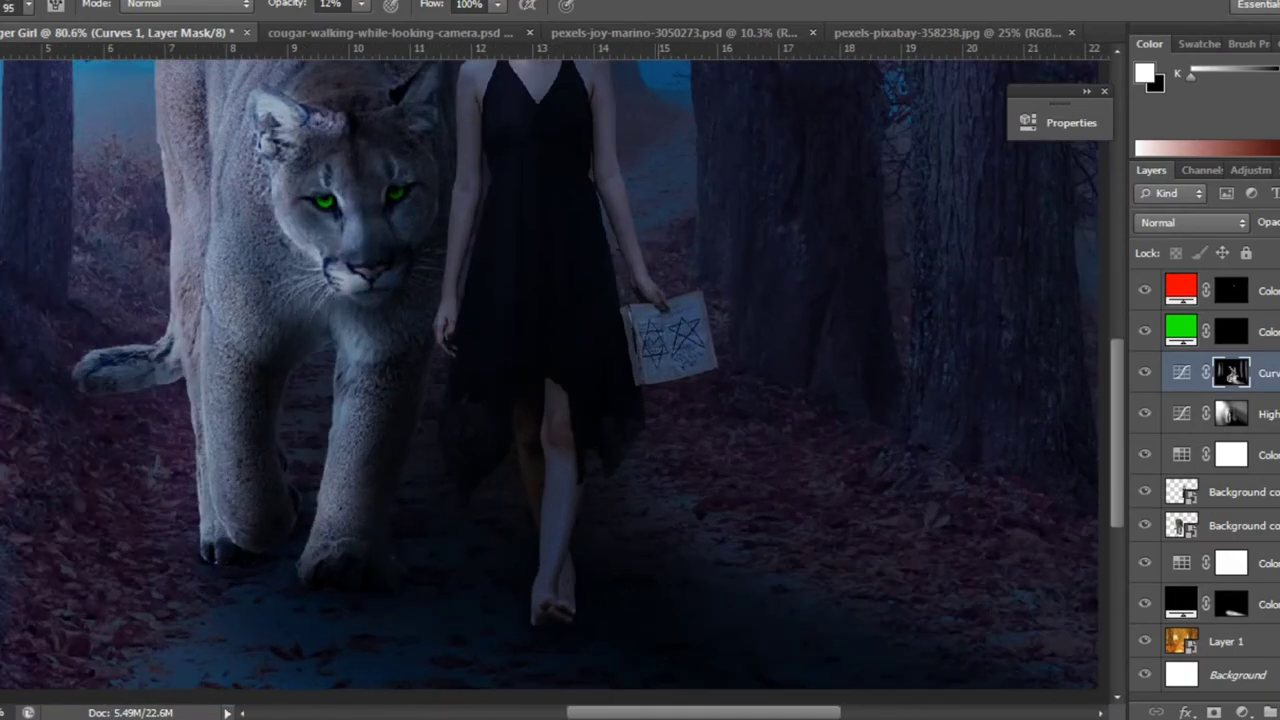
{"action": "key", "text": "c"}
{"action": "key", "text": "Escape"}
{"action": "key", "text": "b"}
{"action": "key", "text": "c"}
{"action": "key", "text": "Escape"}
{"action": "key", "text": "b"}
{"action": "key", "text": "x"}
Paint black at 4% opacity on the Color Fill 1 mask over the legs, then deselect.
{"action": "scroll", "coordinate": [550, 370], "scroll_direction": "down", "scroll_amount": 3}
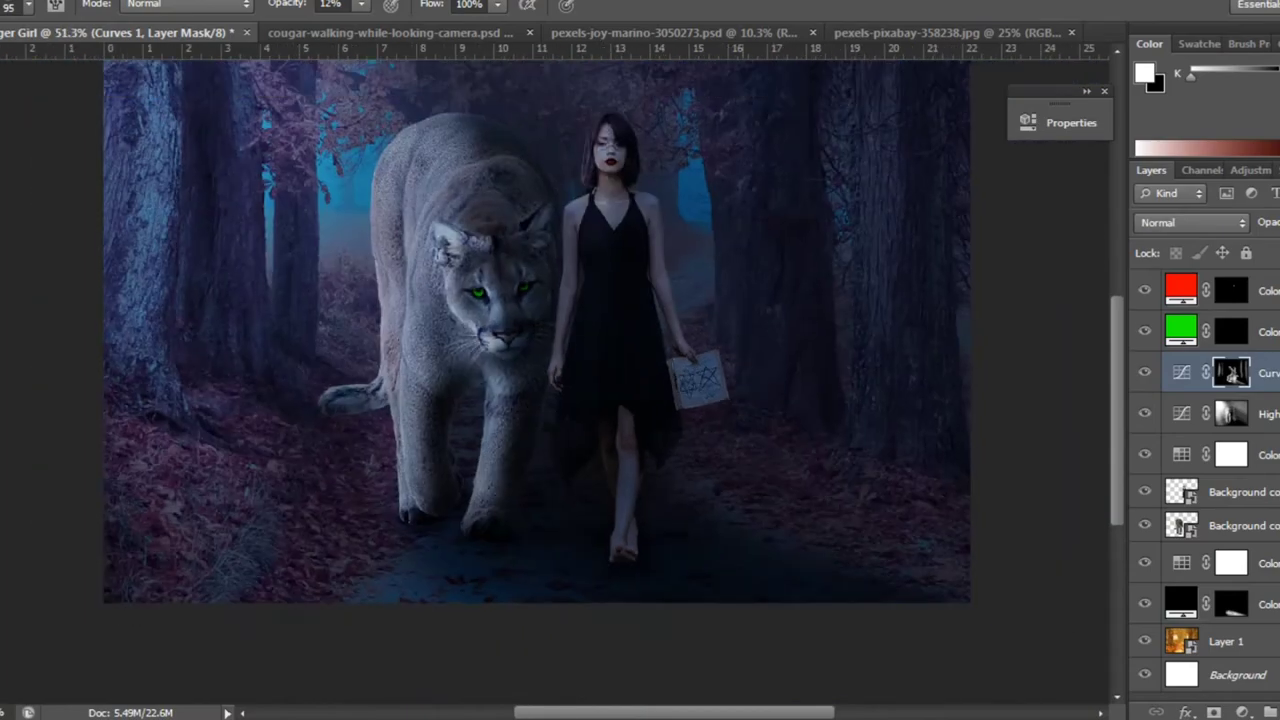
{"action": "scroll", "coordinate": [550, 500], "scroll_direction": "up", "scroll_amount": 6}
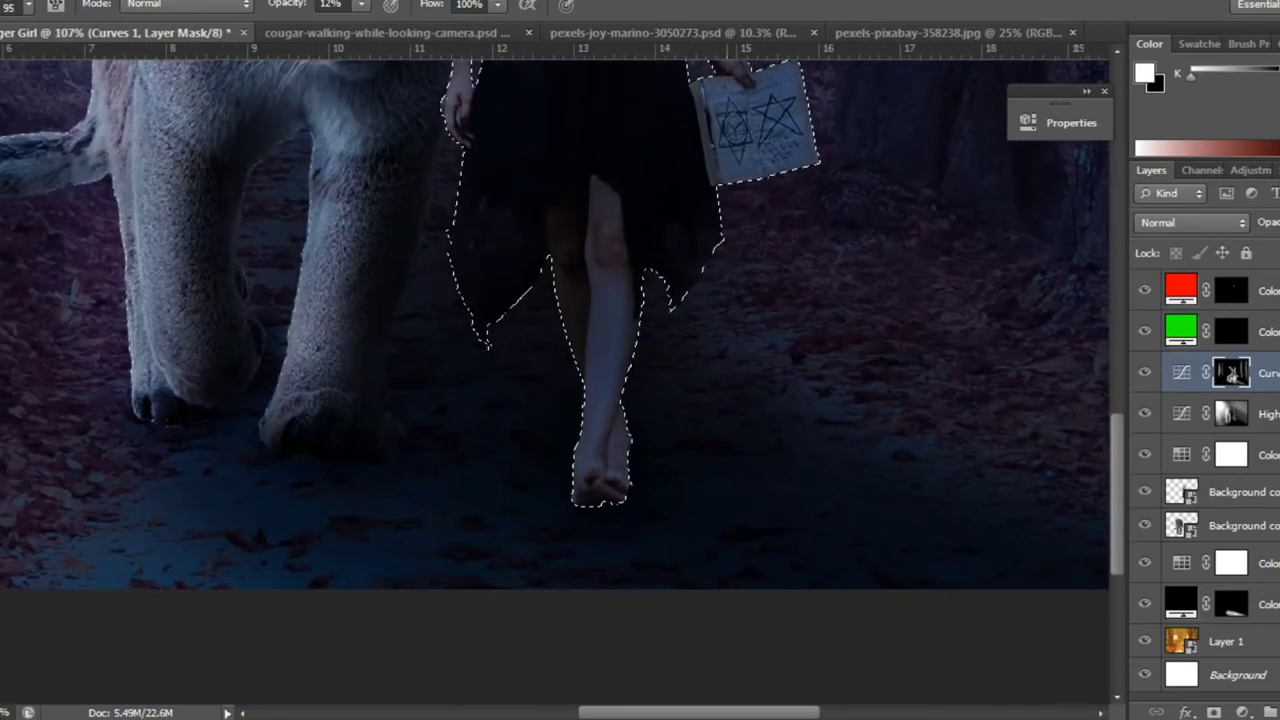
{"action": "scroll", "coordinate": [710, 463], "scroll_direction": "up", "scroll_amount": 3}
{"action": "key", "text": "x"}
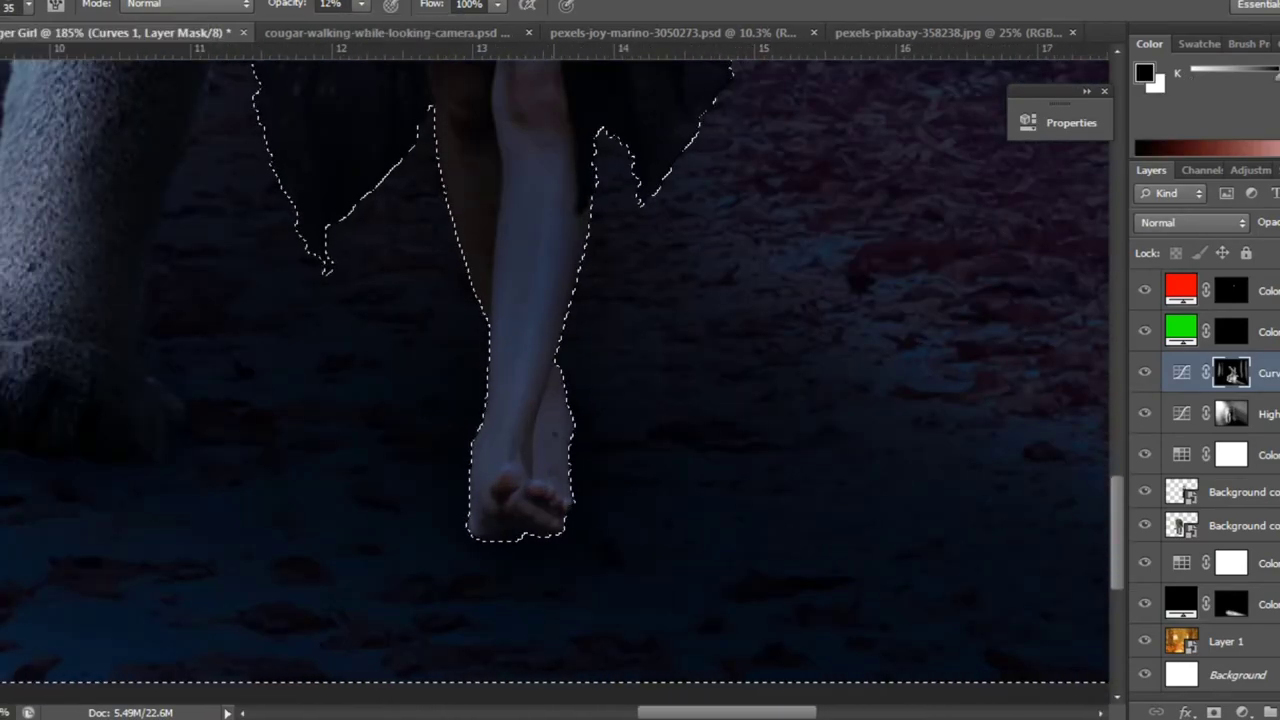
{"action": "left_click", "coordinate": [1231, 604]}
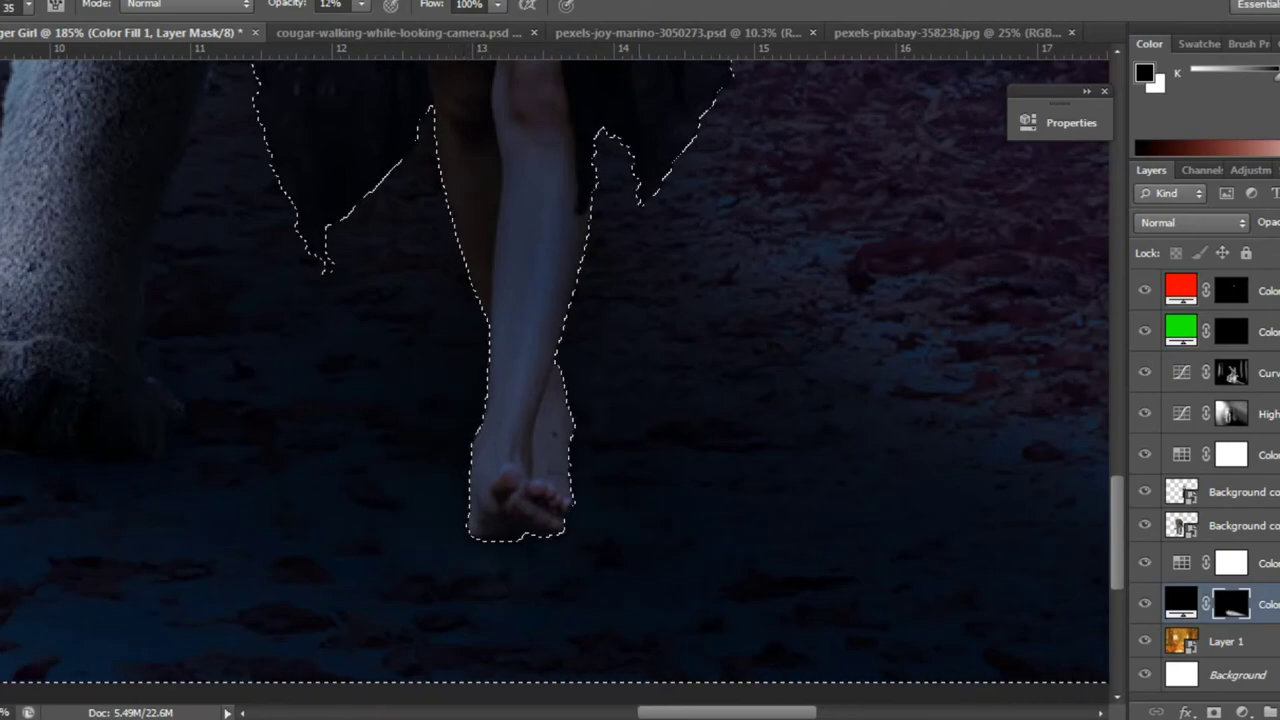
{"action": "scroll", "coordinate": [758, 400], "scroll_direction": "down", "scroll_amount": 2}
{"action": "scroll", "coordinate": [758, 400], "scroll_direction": "down", "scroll_amount": 2}
{"action": "scroll", "coordinate": [683, 437], "scroll_direction": "up", "scroll_amount": 2}
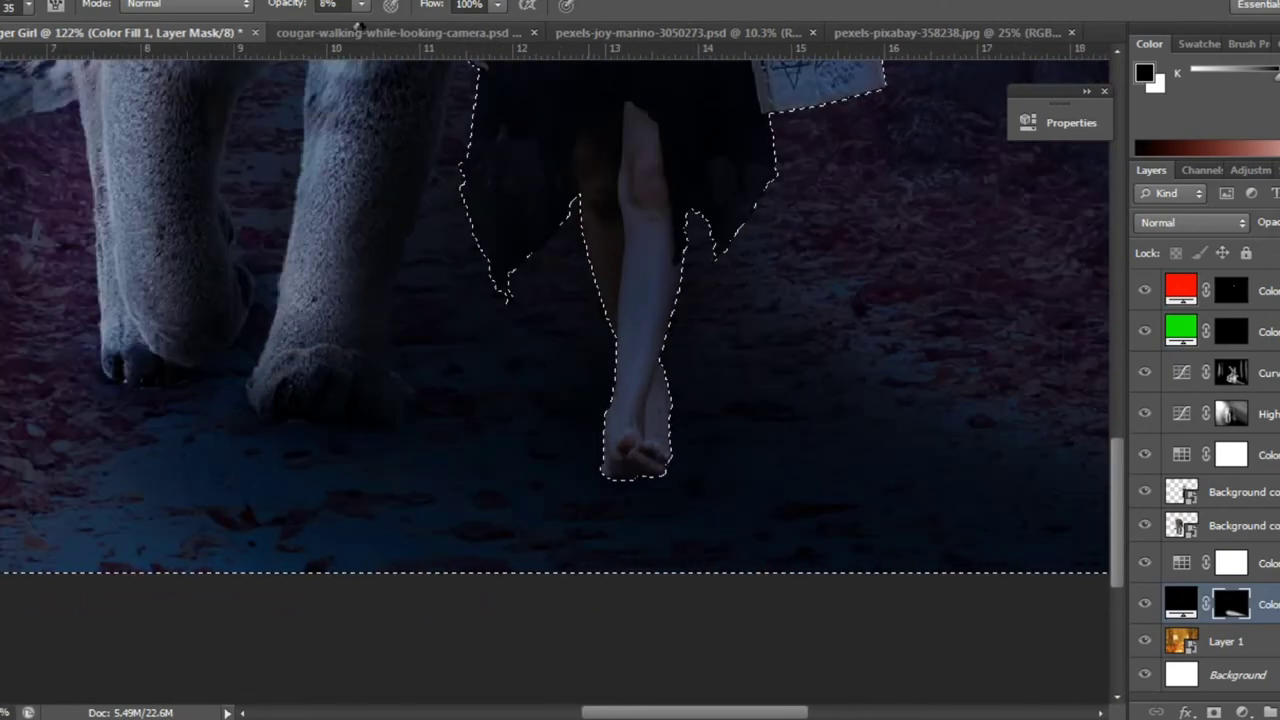
{"action": "key", "text": "0"}
{"action": "key", "text": "4"}
{"action": "key", "text": "ctrl+d"}
Lighten the woman's legs and bare feet on the Curves 1 mask at 52% brush opacity.
{"action": "scroll", "coordinate": [620, 440], "scroll_direction": "down", "scroll_amount": 3}
{"action": "scroll", "coordinate": [620, 440], "scroll_direction": "up", "scroll_amount": 3}
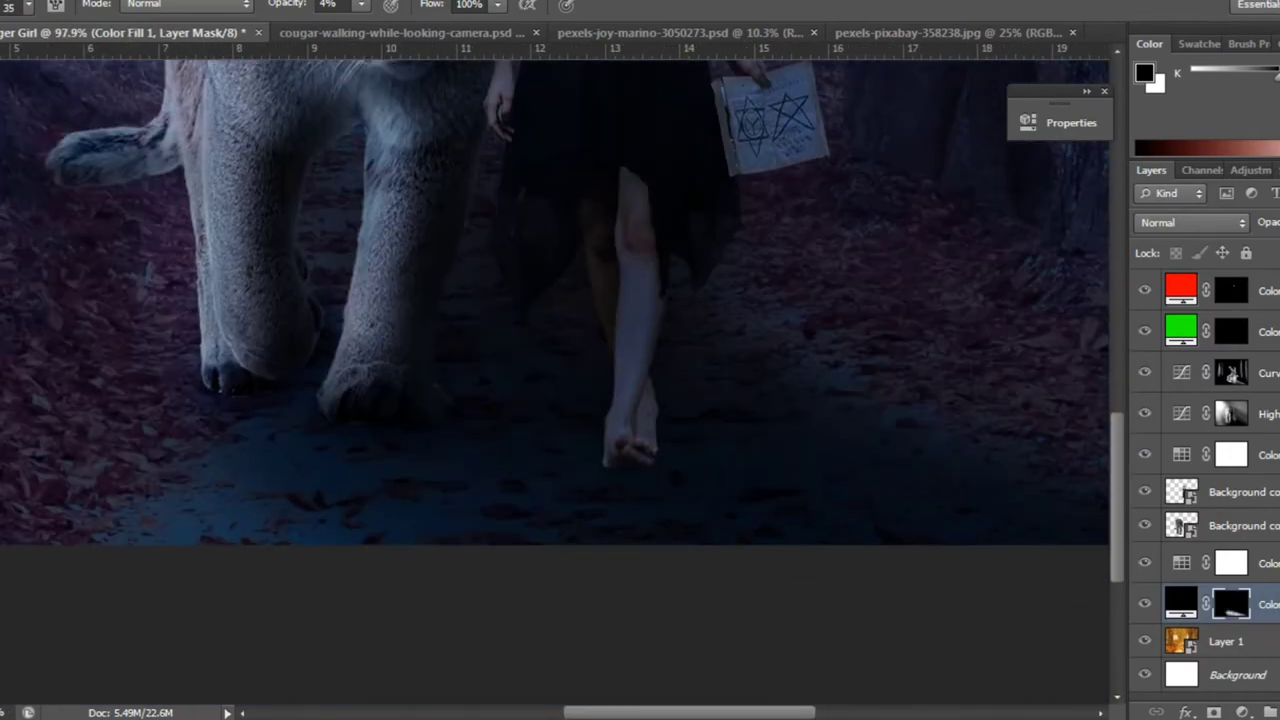
{"action": "scroll", "coordinate": [648, 486], "scroll_direction": "up", "scroll_amount": 3}
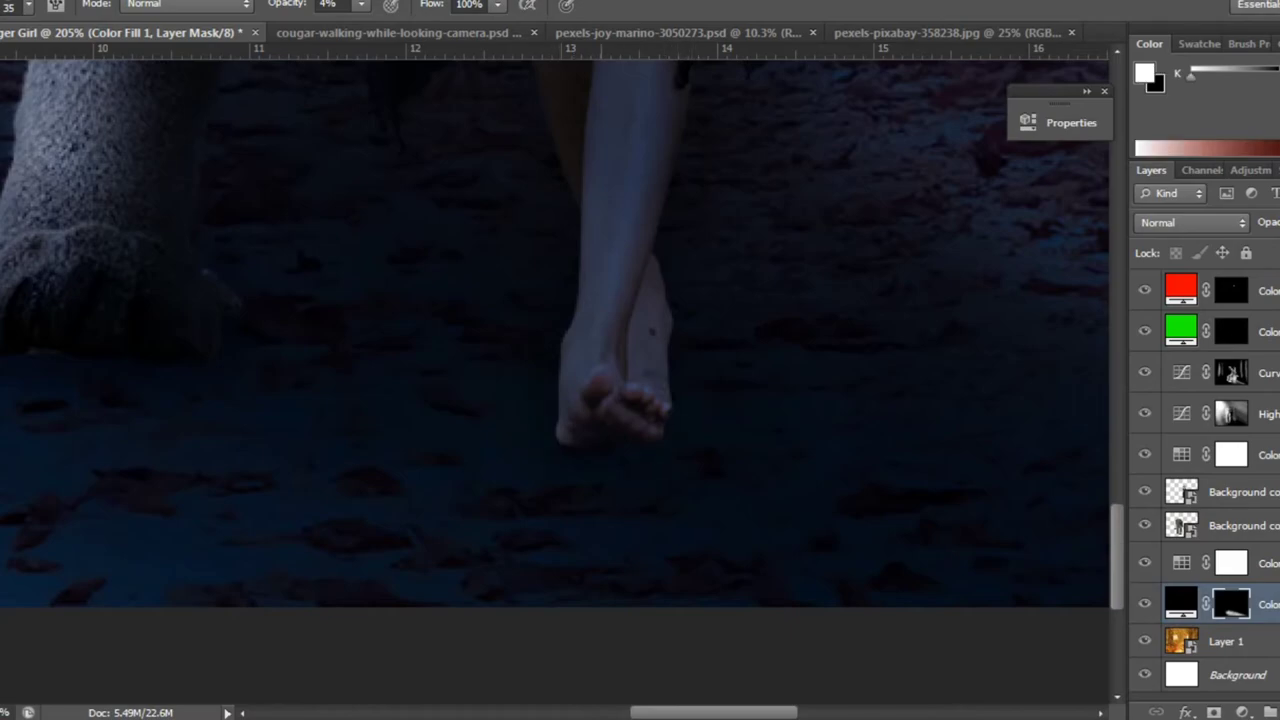
{"action": "left_click", "coordinate": [1231, 373]}
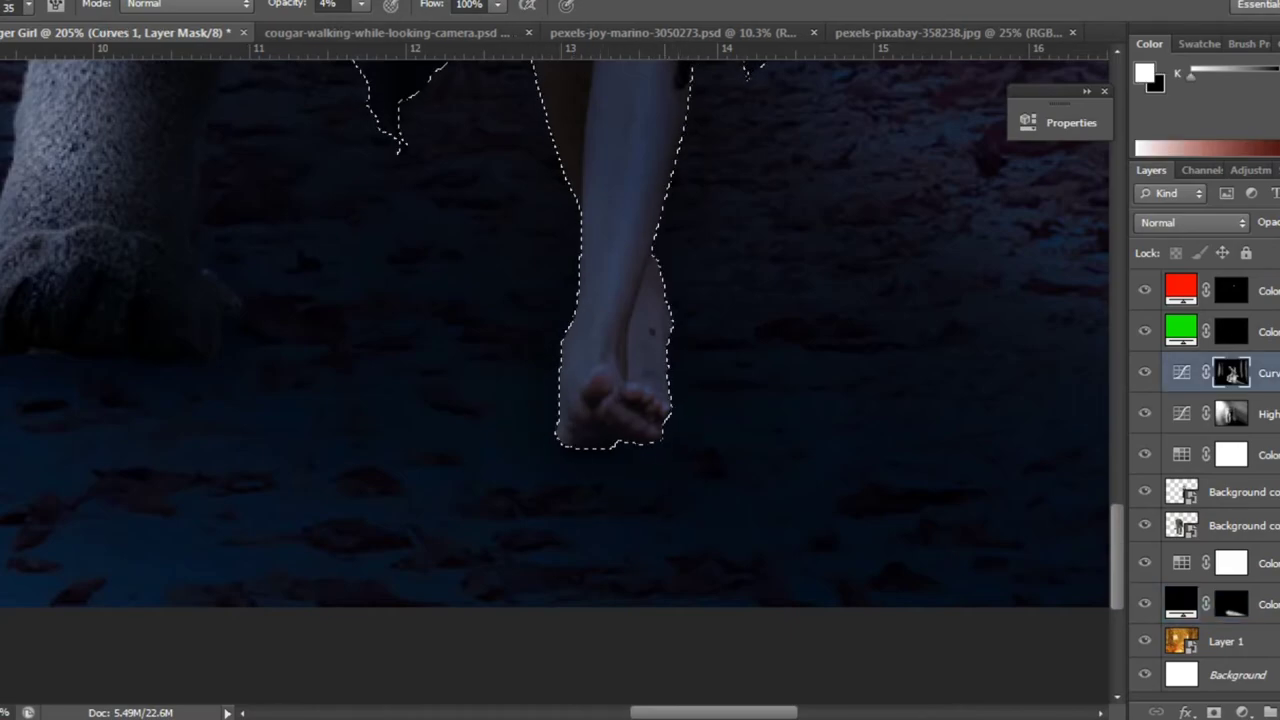
{"action": "key", "text": "2"}
{"action": "key", "text": "6"}
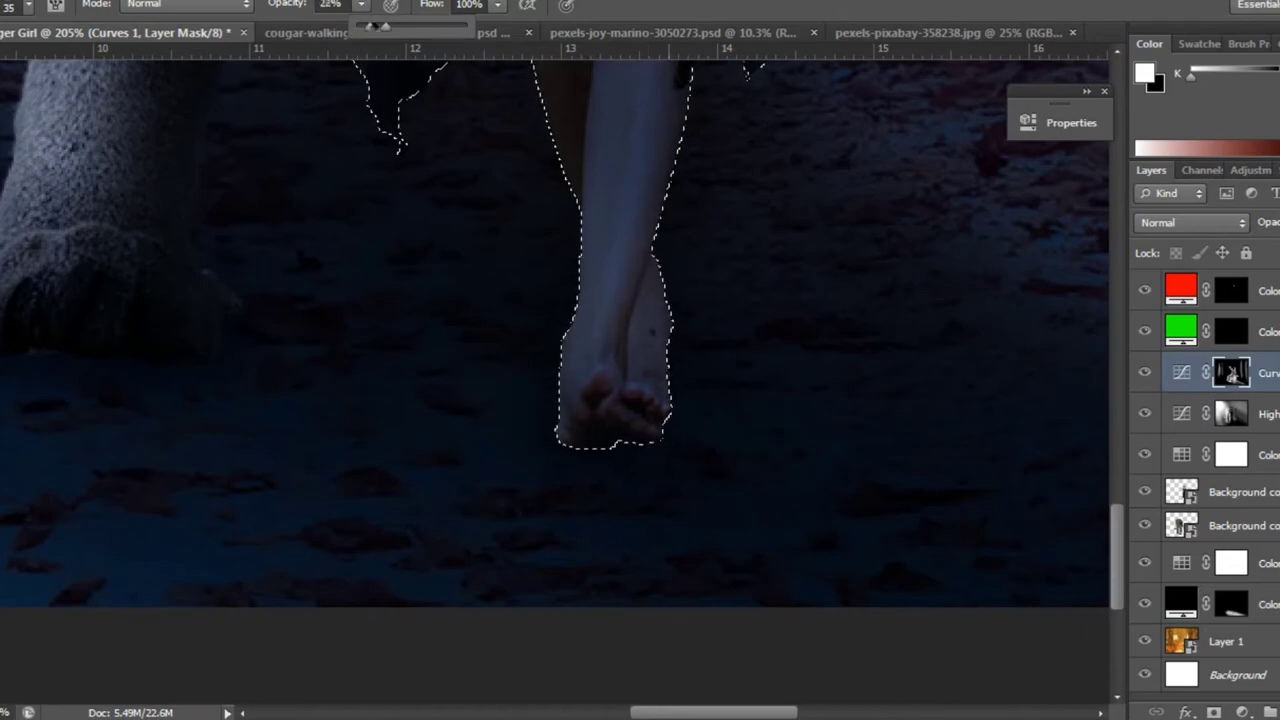
{"action": "key", "text": "5"}
{"action": "key", "text": "2"}
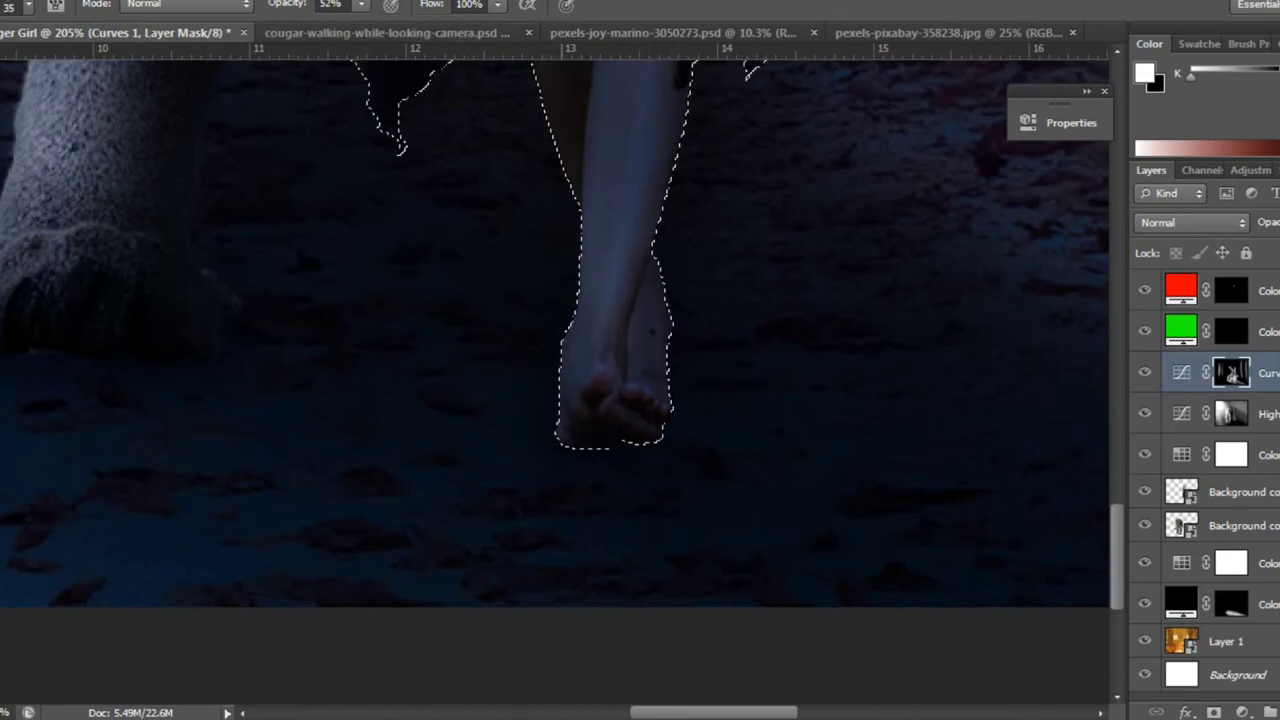
{"action": "scroll", "coordinate": [598, 591], "scroll_direction": "down", "scroll_amount": 3}
{"action": "scroll", "coordinate": [598, 591], "scroll_direction": "down", "scroll_amount": 3}
{"action": "scroll", "coordinate": [598, 591], "scroll_direction": "down", "scroll_amount": 3}
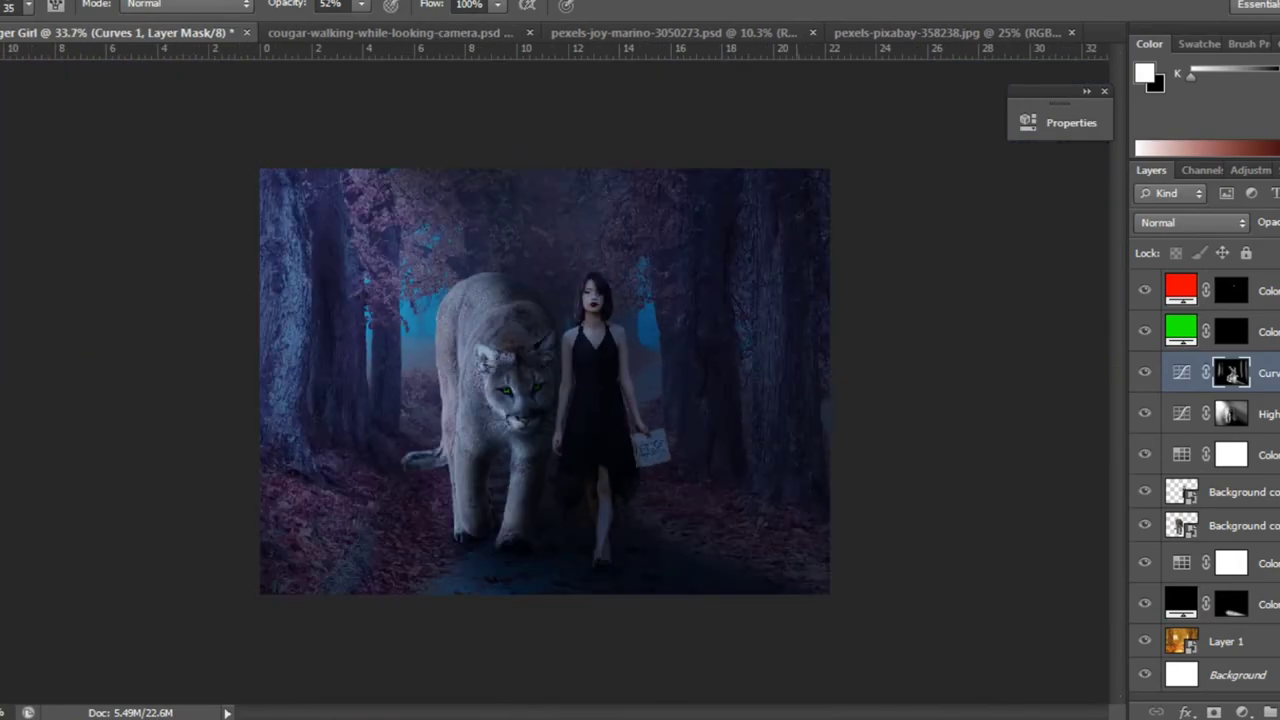
{"action": "scroll", "coordinate": [545, 381], "scroll_direction": "up", "scroll_amount": 1}
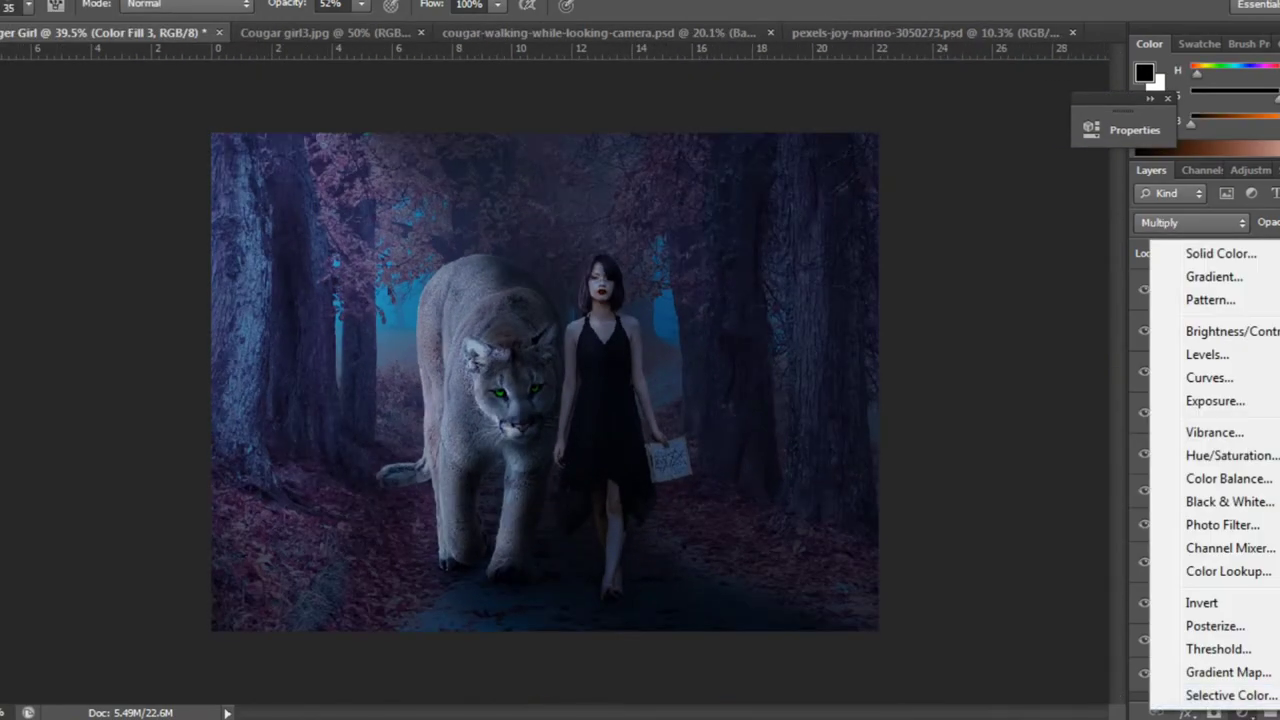
Add a Curves adjustment with a two-point S-curve for brightness and contrast.
{"action": "left_click", "coordinate": [1209, 377]}
{"action": "left_click_drag", "start_coordinate": [940, 320], "coordinate": [948, 272]}
{"action": "left_click_drag", "start_coordinate": [867, 365], "coordinate": [867, 390]}
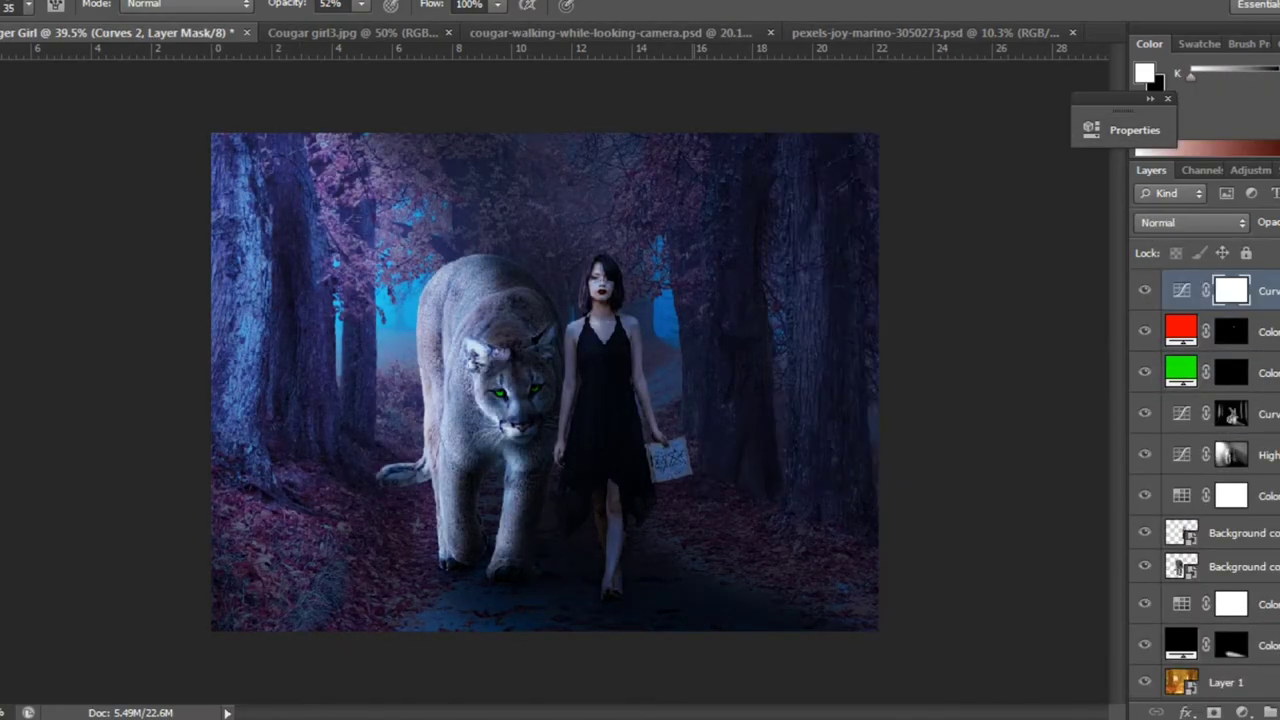
{"action": "scroll", "coordinate": [584, 381], "scroll_direction": "up", "scroll_amount": 1}
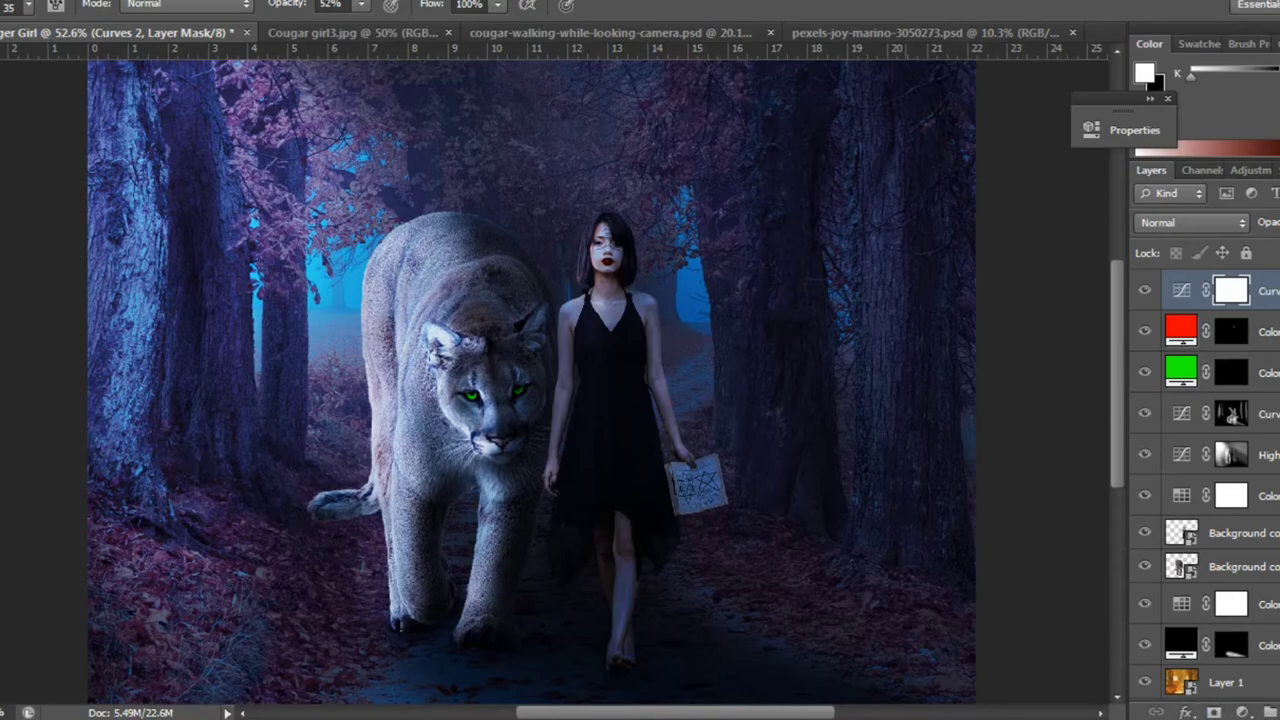
Enlarge the brush to size 68 and target the Highlight layer's mask.
{"action": "left_click", "coordinate": [28, 5]}
{"action": "left_click_drag", "start_coordinate": [70, 44], "coordinate": [110, 44]}
{"action": "left_click", "coordinate": [361, 5]}
{"action": "left_click", "coordinate": [1260, 455]}
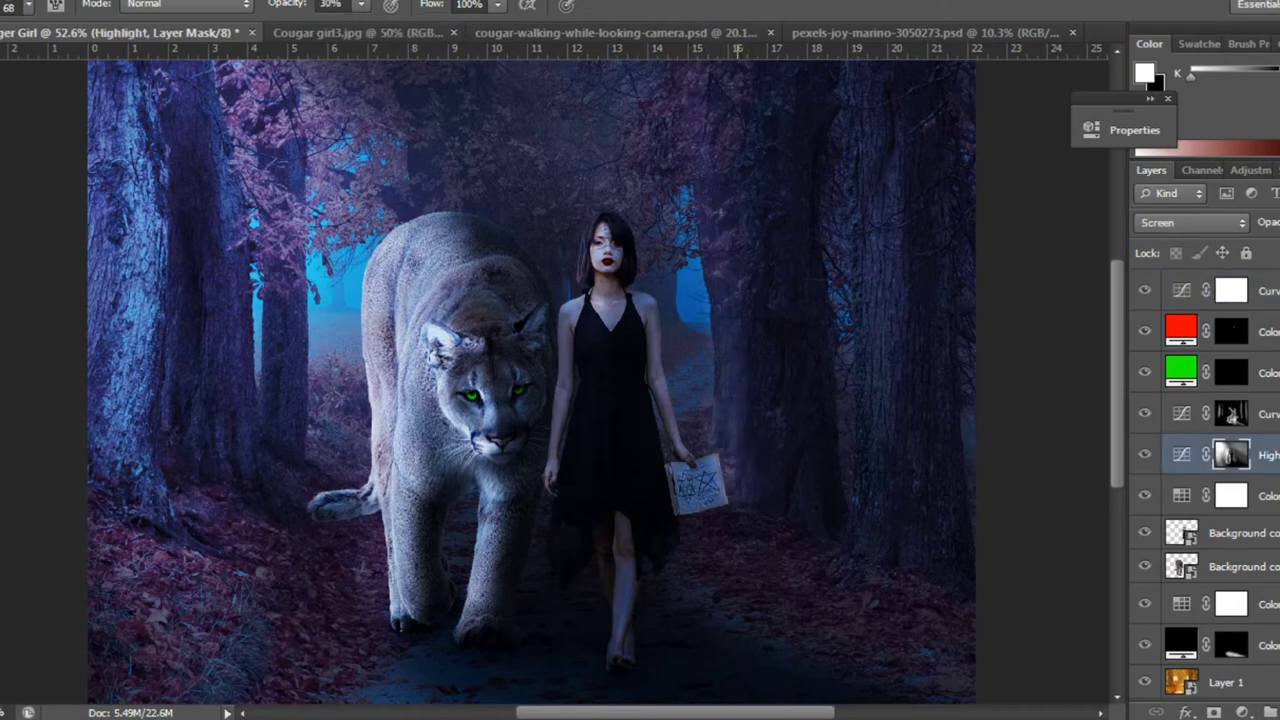
Undo the last edit, return to the Highlight layer mask, and set brush opacity to 21%.
{"action": "key", "text": "ctrl+z"}
{"action": "left_click", "coordinate": [1260, 290]}
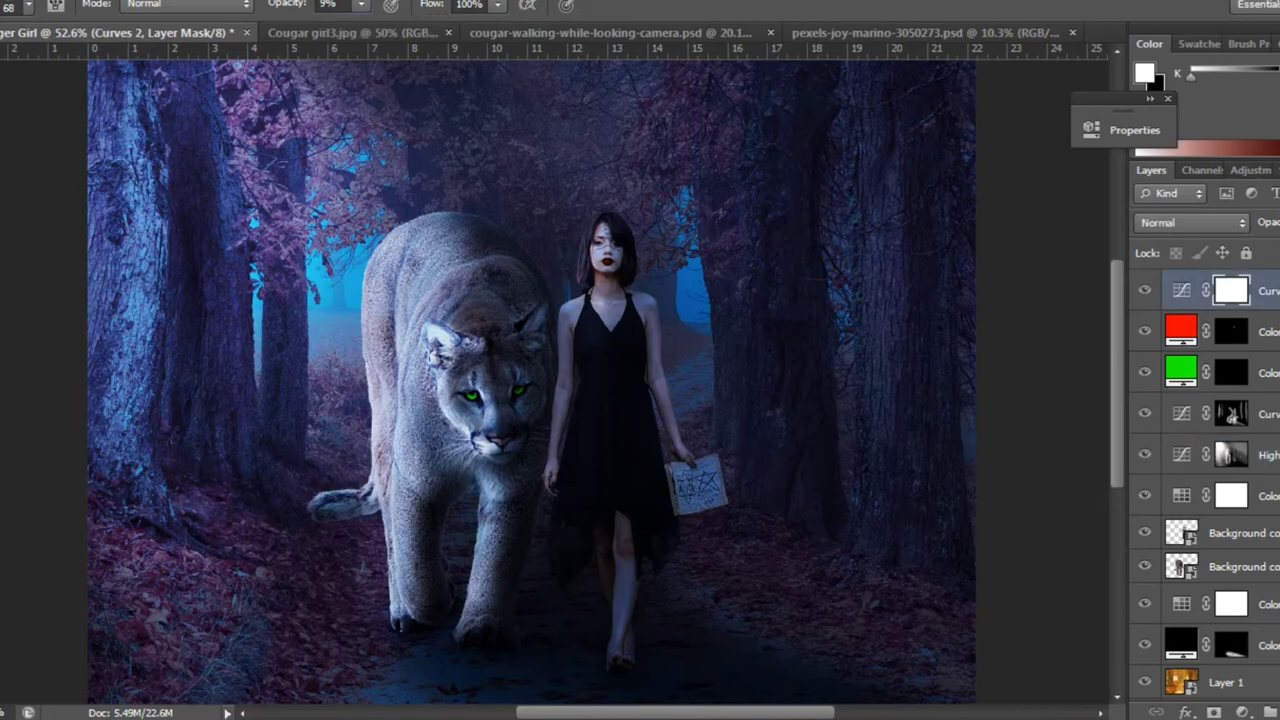
{"action": "left_click", "coordinate": [1231, 455]}
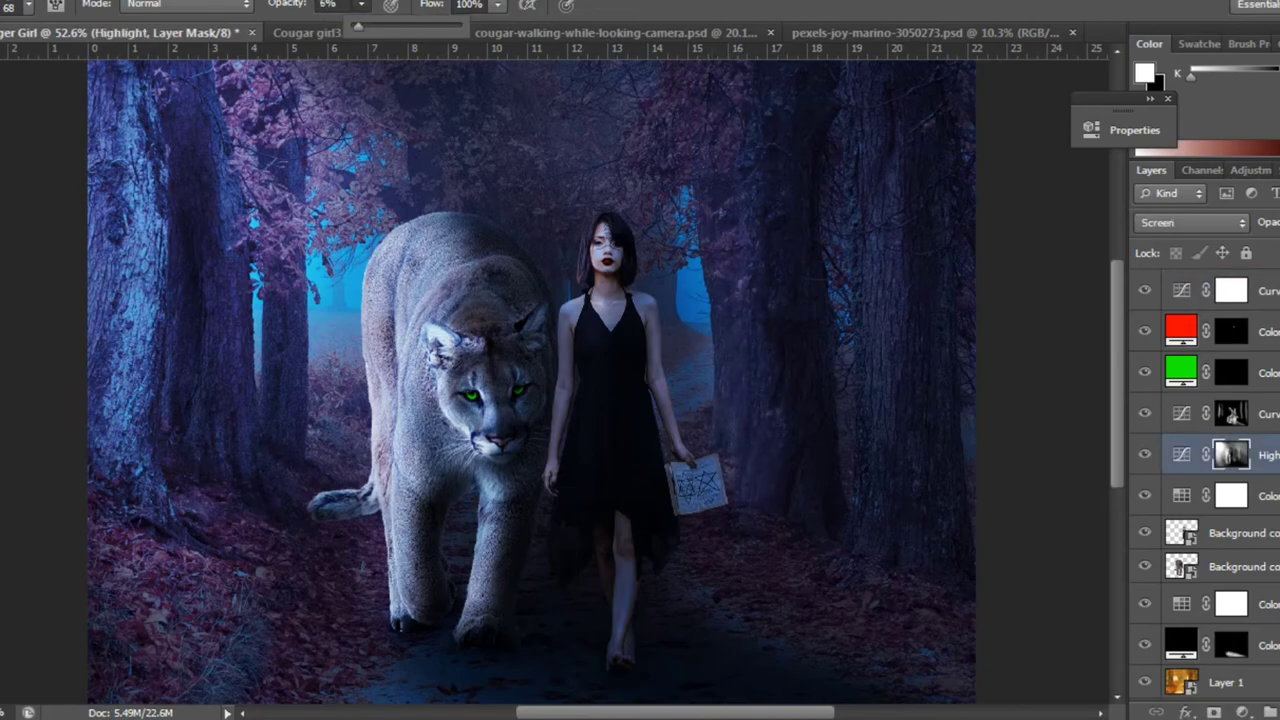
{"action": "left_click_drag", "start_coordinate": [360, 4], "coordinate": [356, 26]}
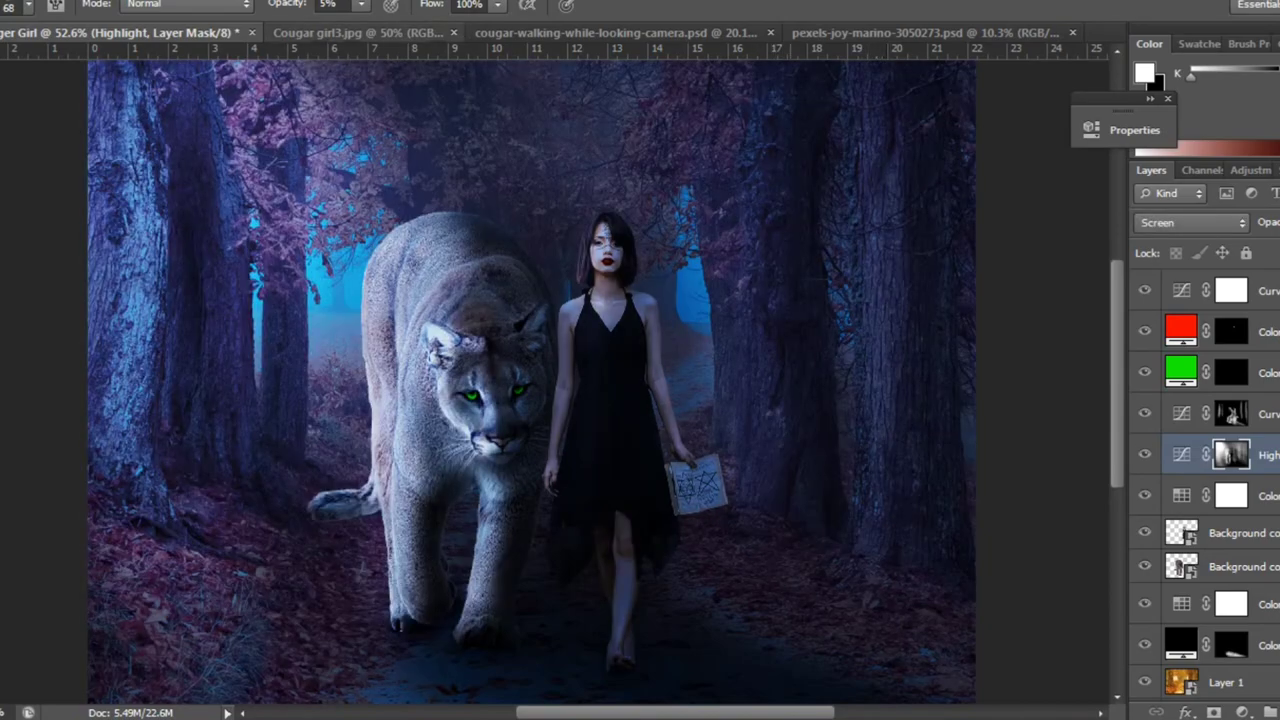
{"action": "key", "text": "x"}
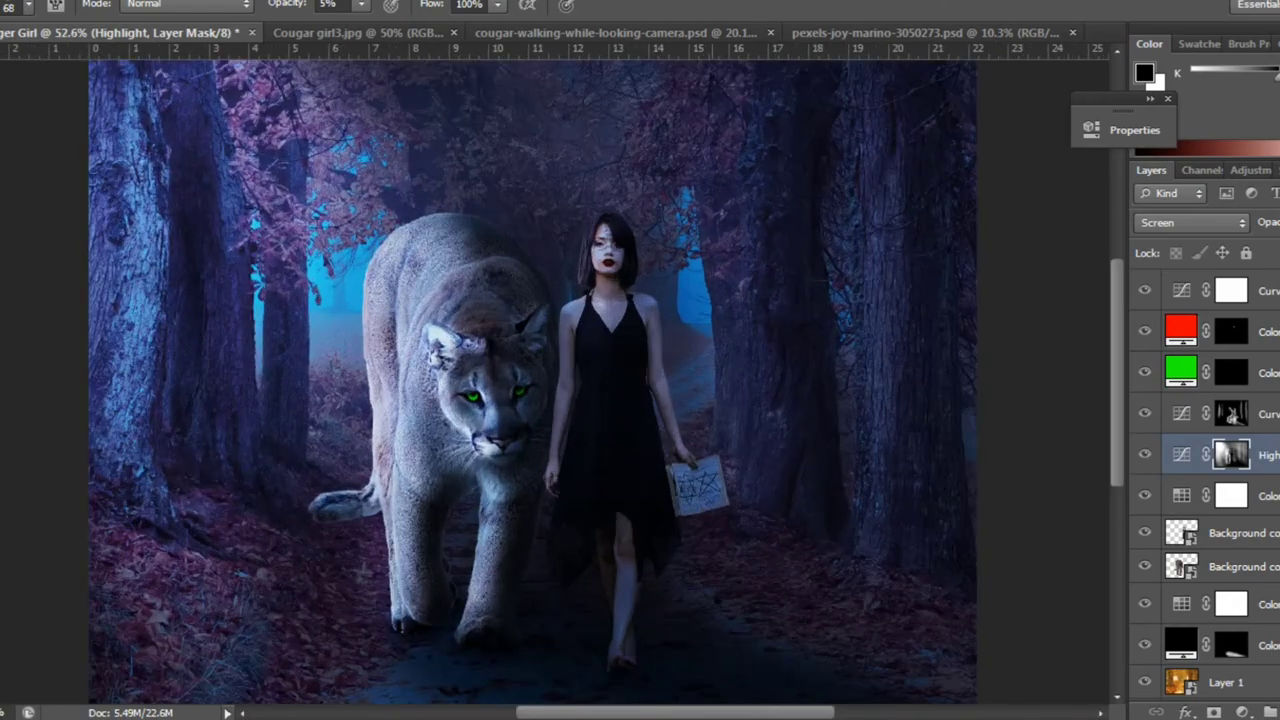
{"action": "key", "text": "x"}
{"action": "left_click_drag", "start_coordinate": [360, 4], "coordinate": [390, 25]}
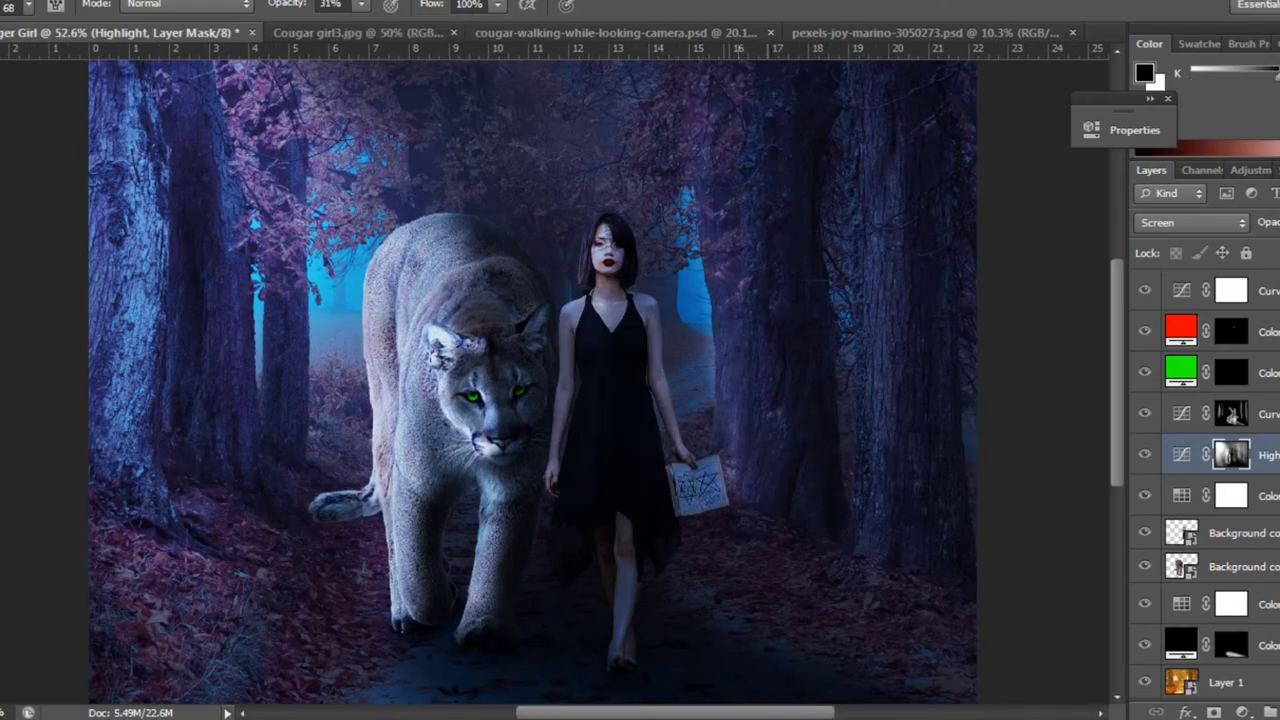
Paint a faint stroke along the right tree edge, undo it, and reset the colour to white.
{"action": "key", "text": "x"}
{"action": "key", "text": "x"}
{"action": "left_click_drag", "start_coordinate": [728, 490], "coordinate": [700, 90]}
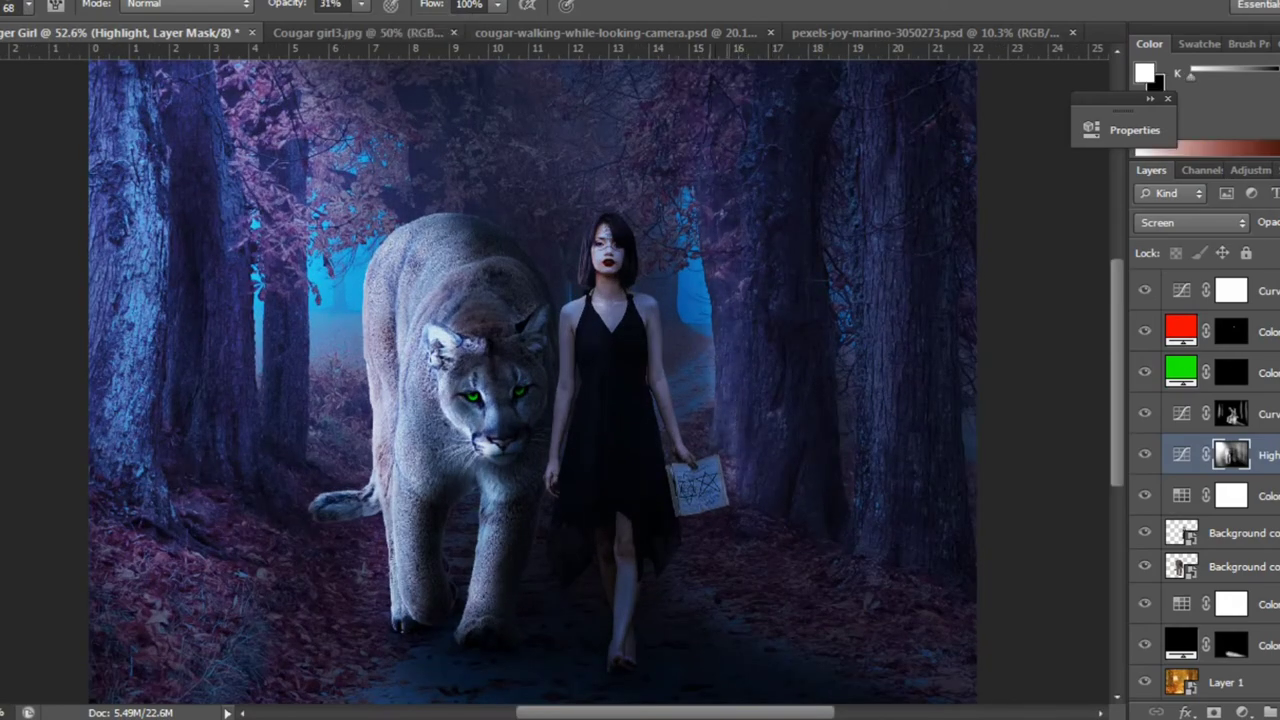
{"action": "left_click_drag", "start_coordinate": [360, 4], "coordinate": [345, 25]}
{"action": "key", "text": "ctrl+z"}
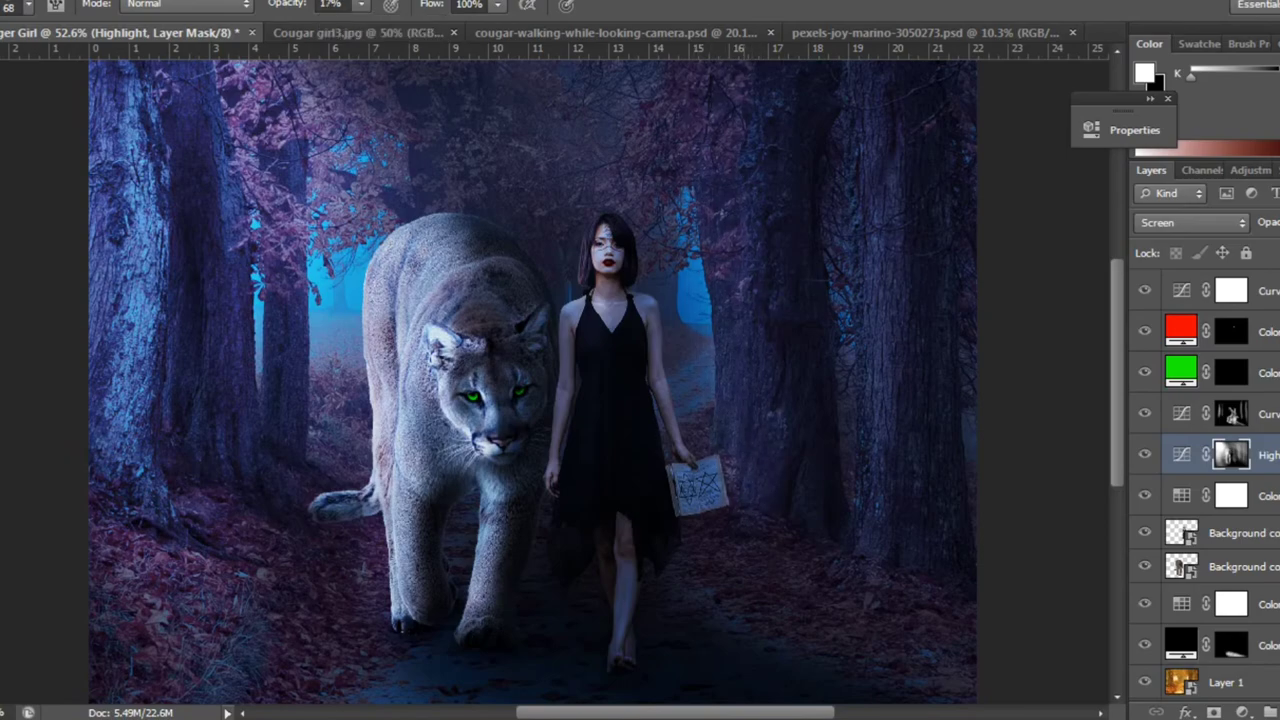
{"action": "key", "text": "x"}
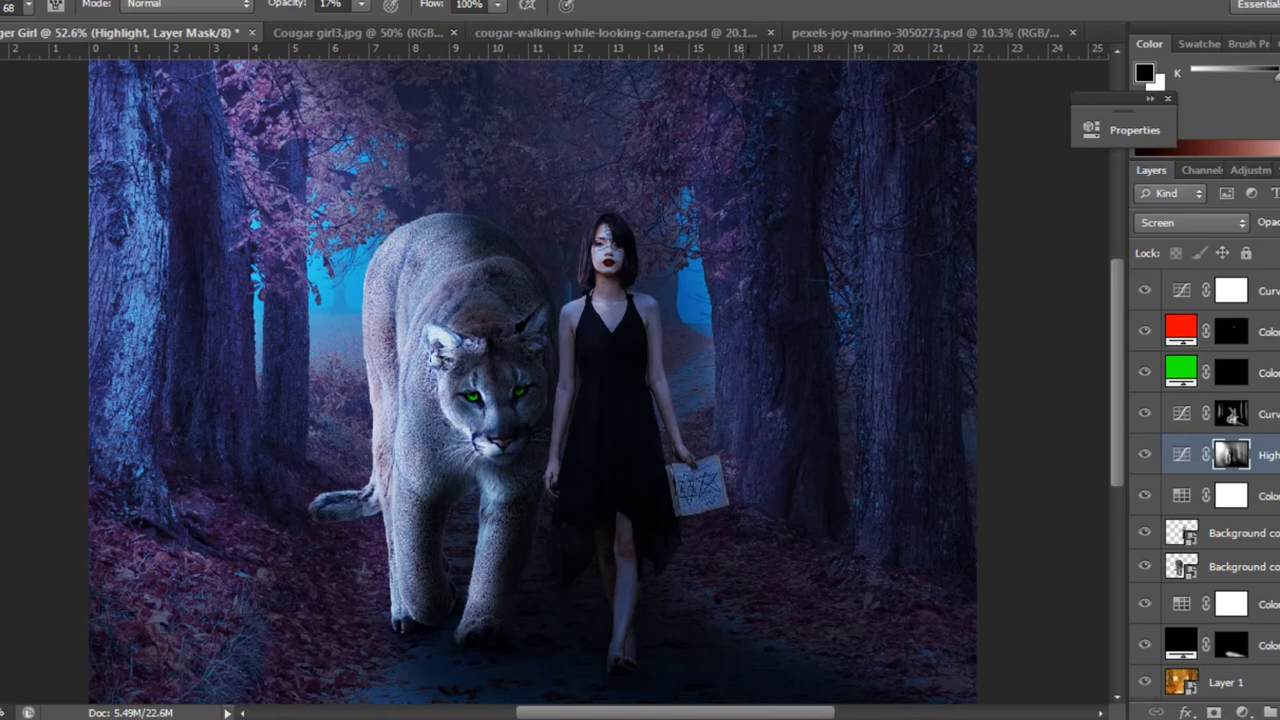
{"action": "scroll", "coordinate": [658, 280], "scroll_direction": "down", "scroll_amount": 1}
{"action": "key", "text": "x"}
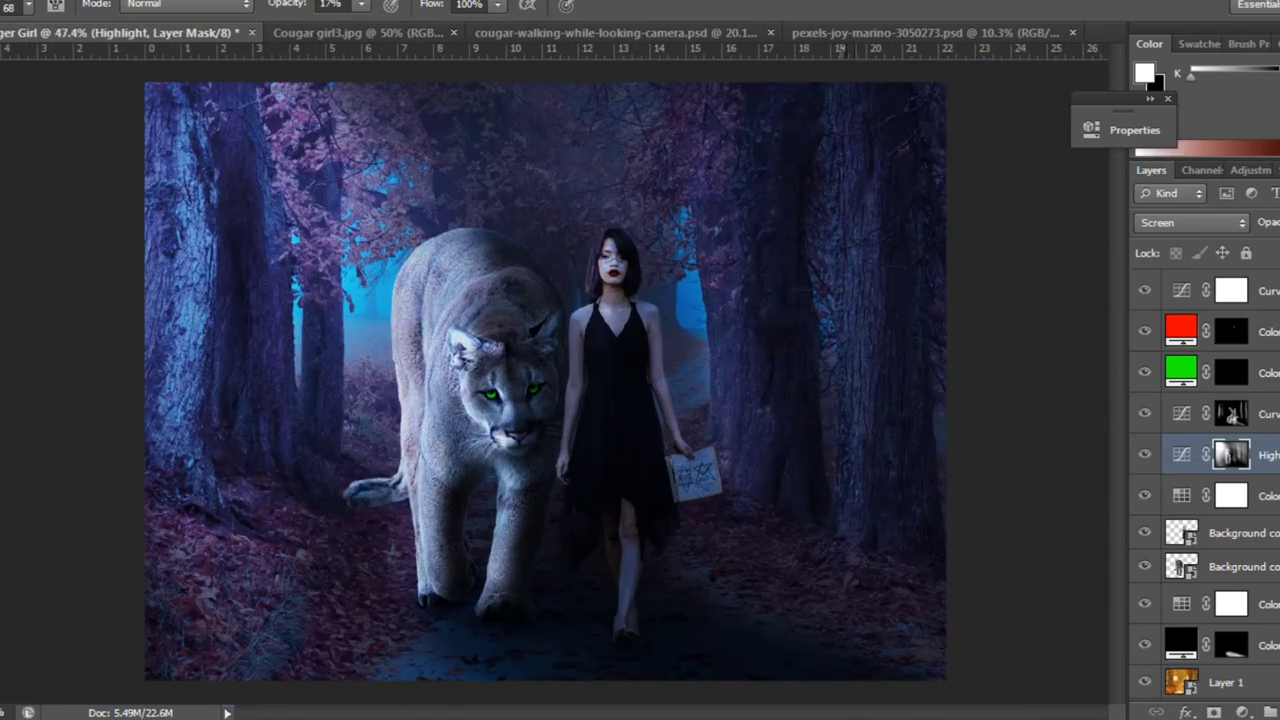
{"action": "scroll", "coordinate": [745, 450], "scroll_direction": "up", "scroll_amount": 1}
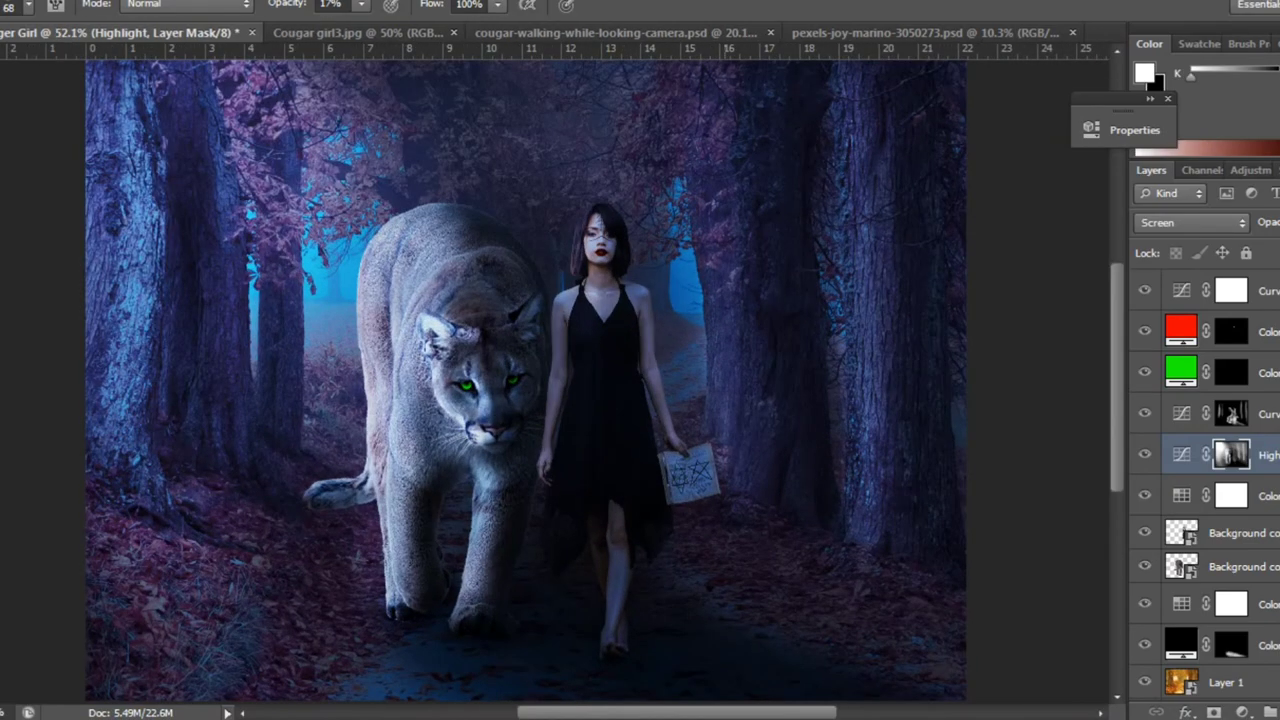